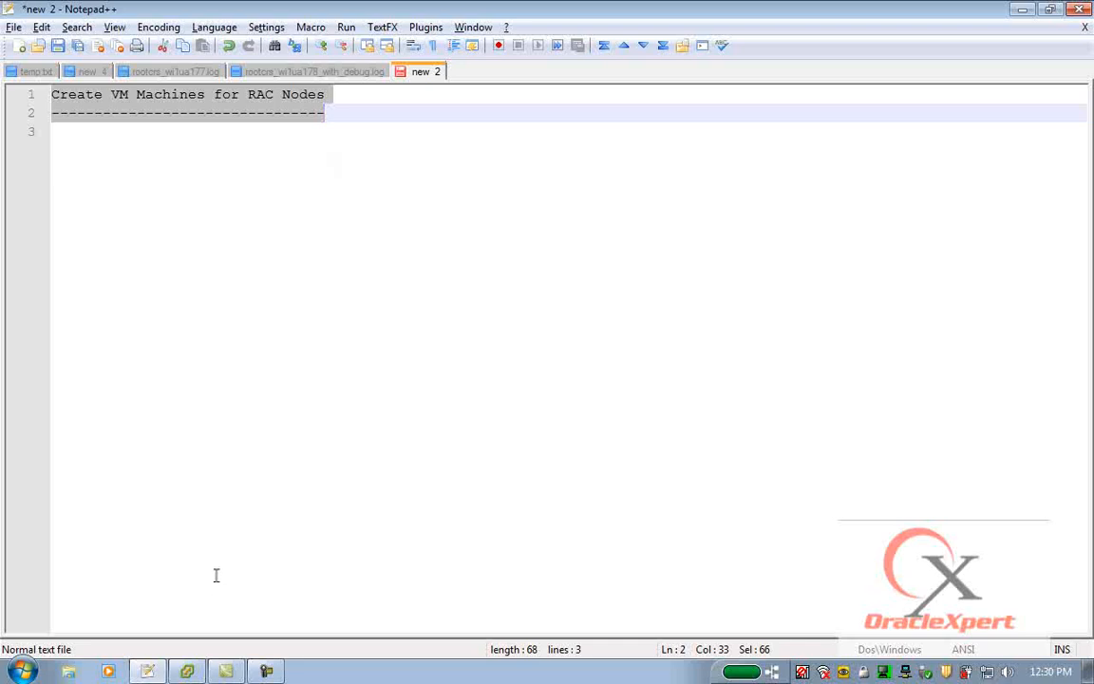
left_click(187, 670)
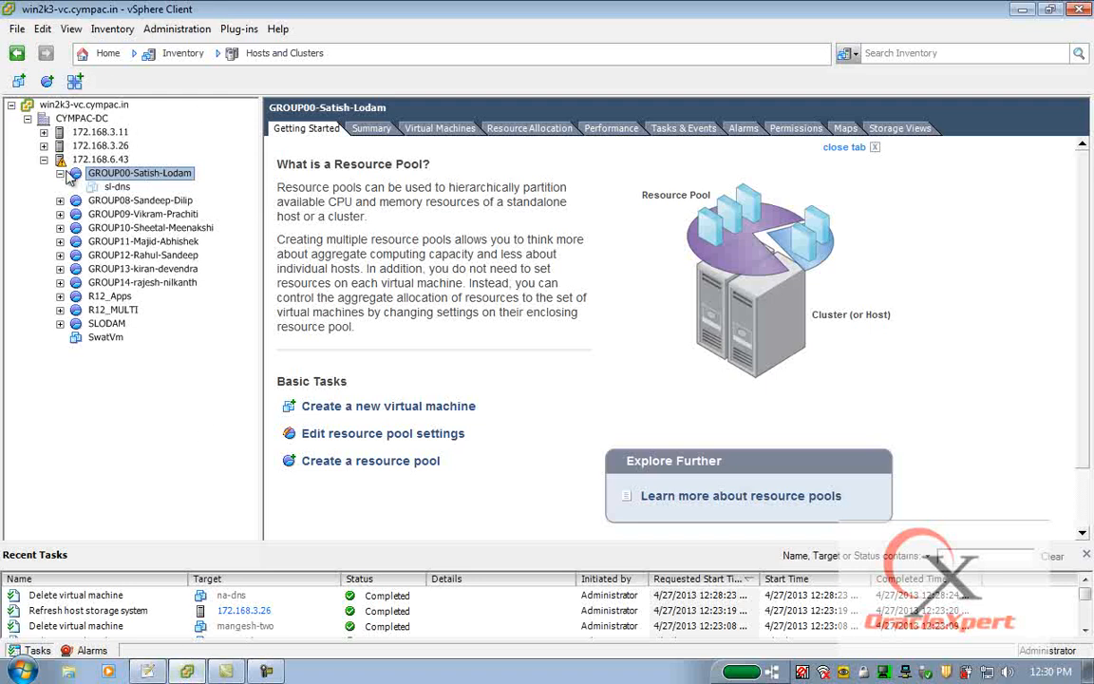
right_click(167, 178)
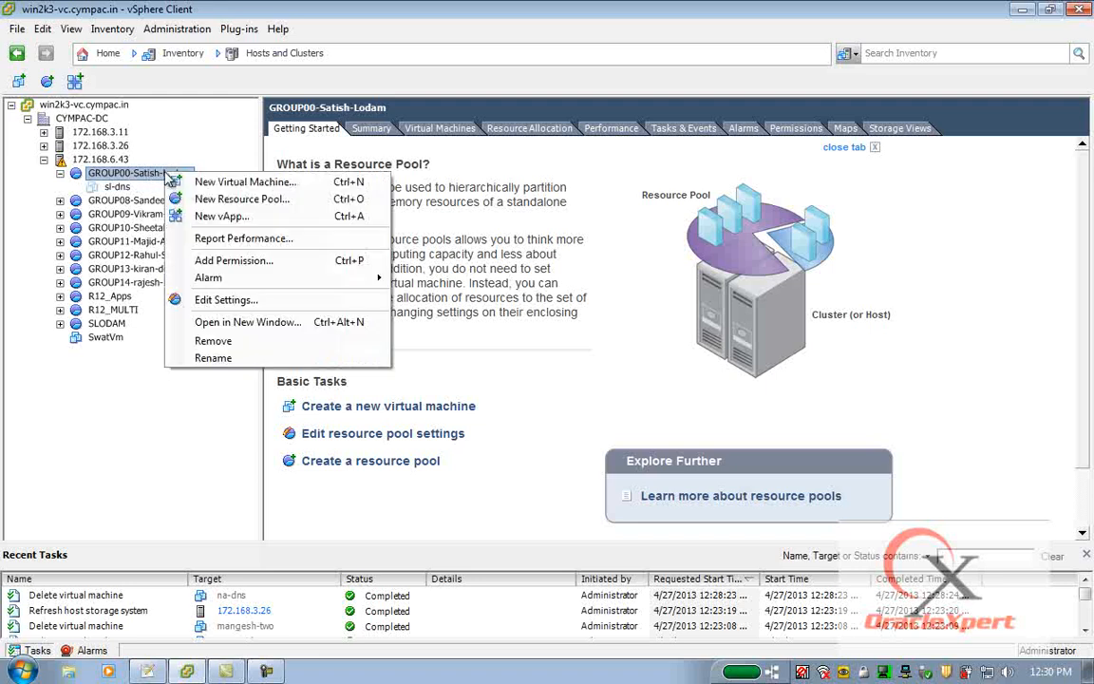
left_click(226, 187)
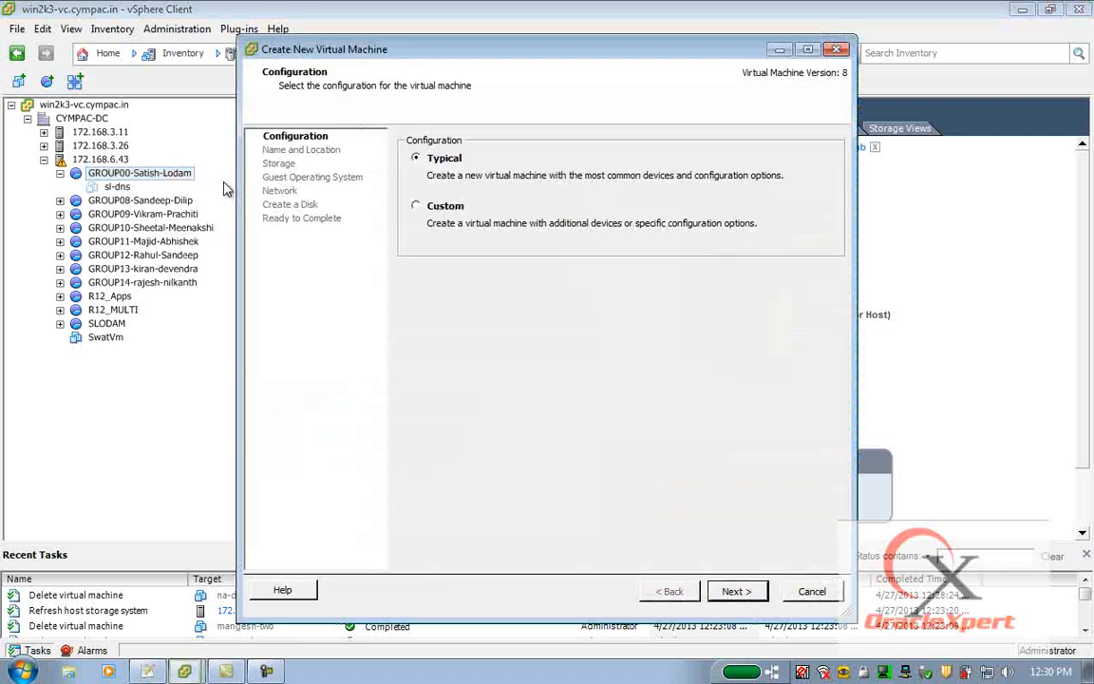
left_click(425, 209)
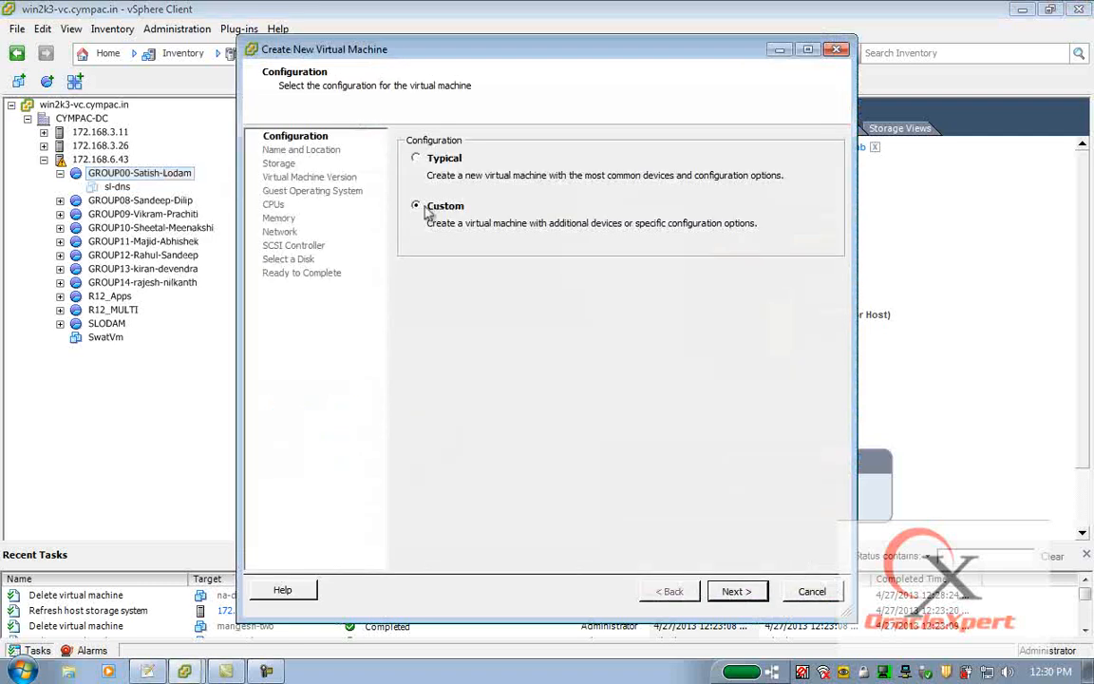
left_click(734, 593)
Name the virtual machine sl-alpha and continue.
type("sl")
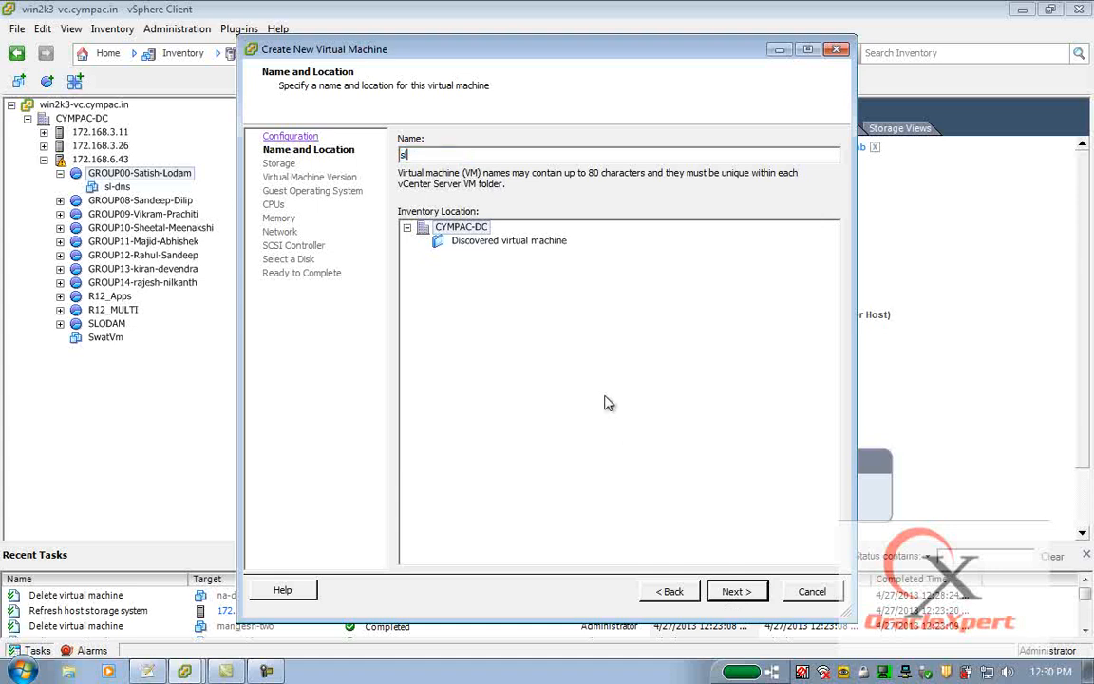
type("-alpps")
key("BackSpace")
key("BackSpace")
type("ha")
left_click(737, 590)
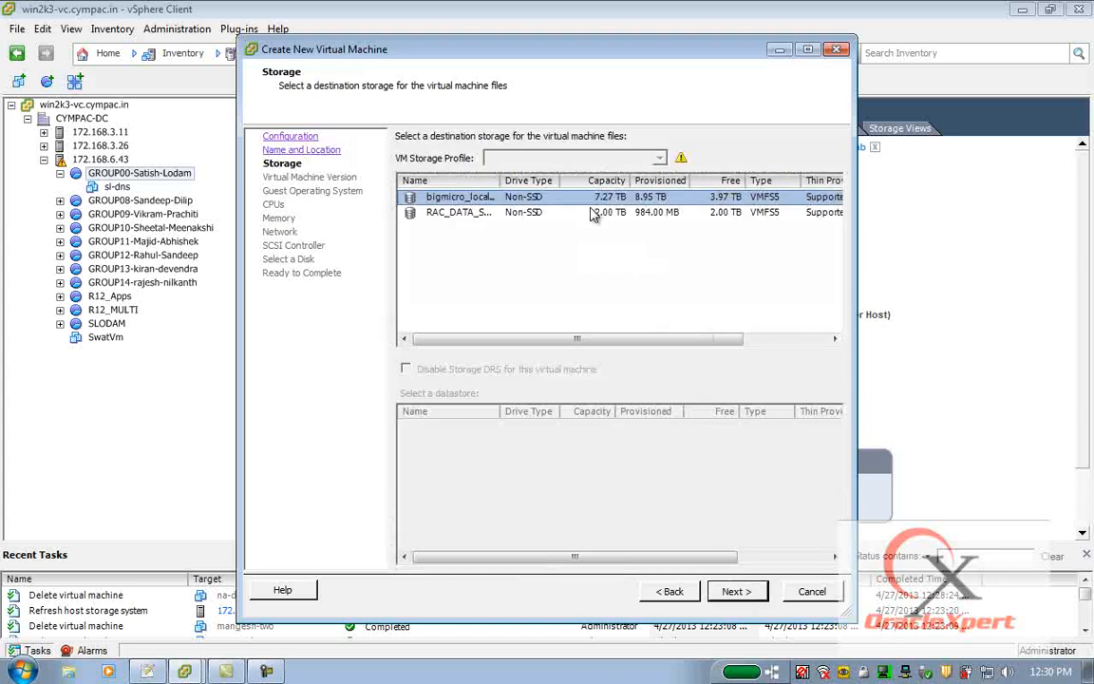
Choose the bigmicro_local_7TB datastore for the virtual machine files.
left_click(447, 215)
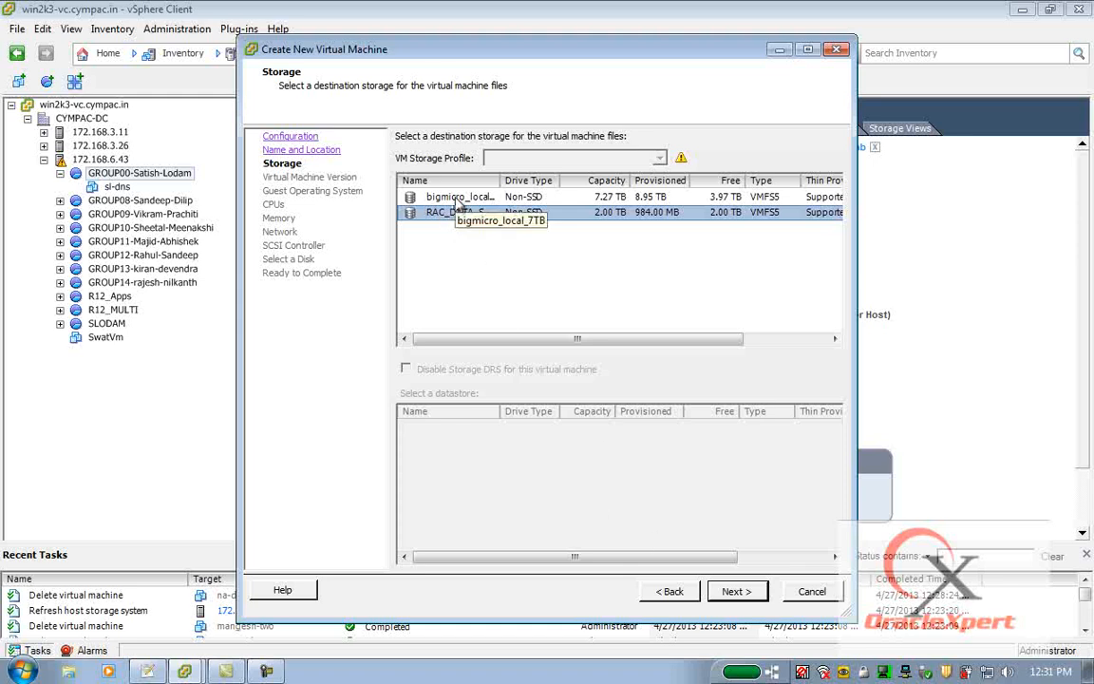
left_click(459, 200)
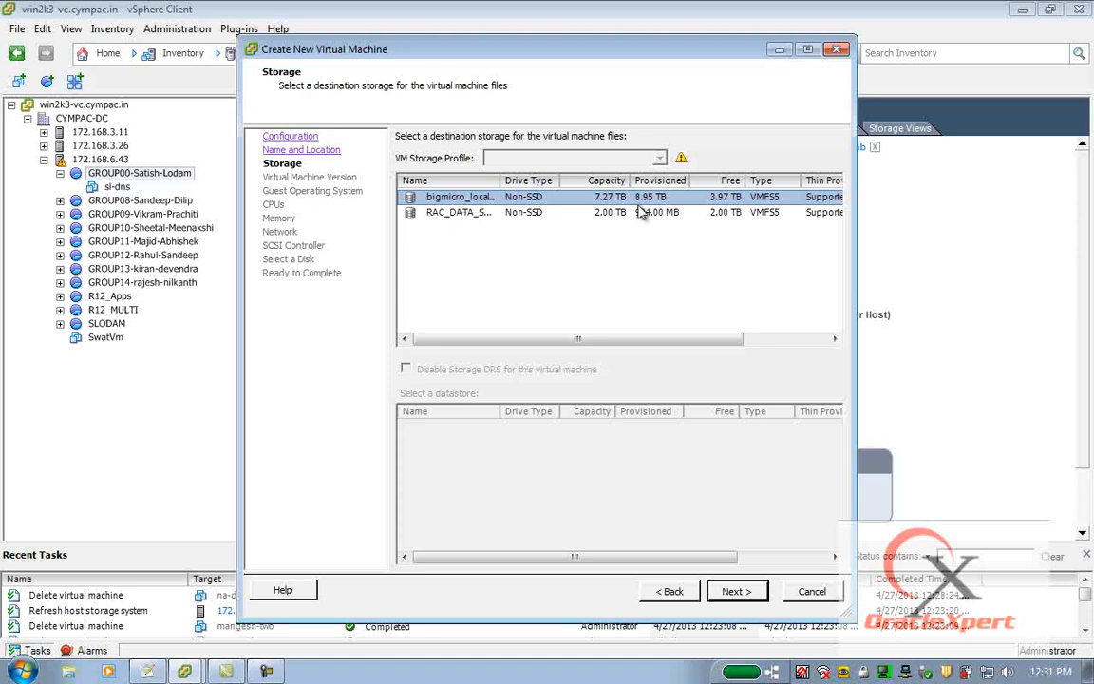
left_click(731, 215)
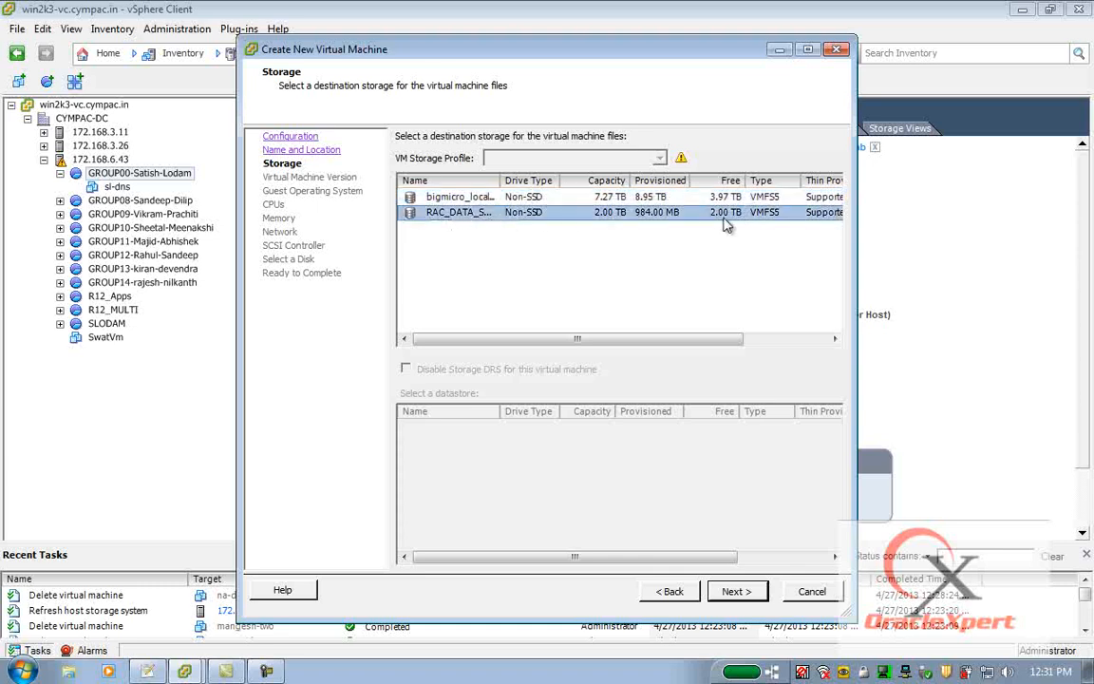
left_click(453, 197)
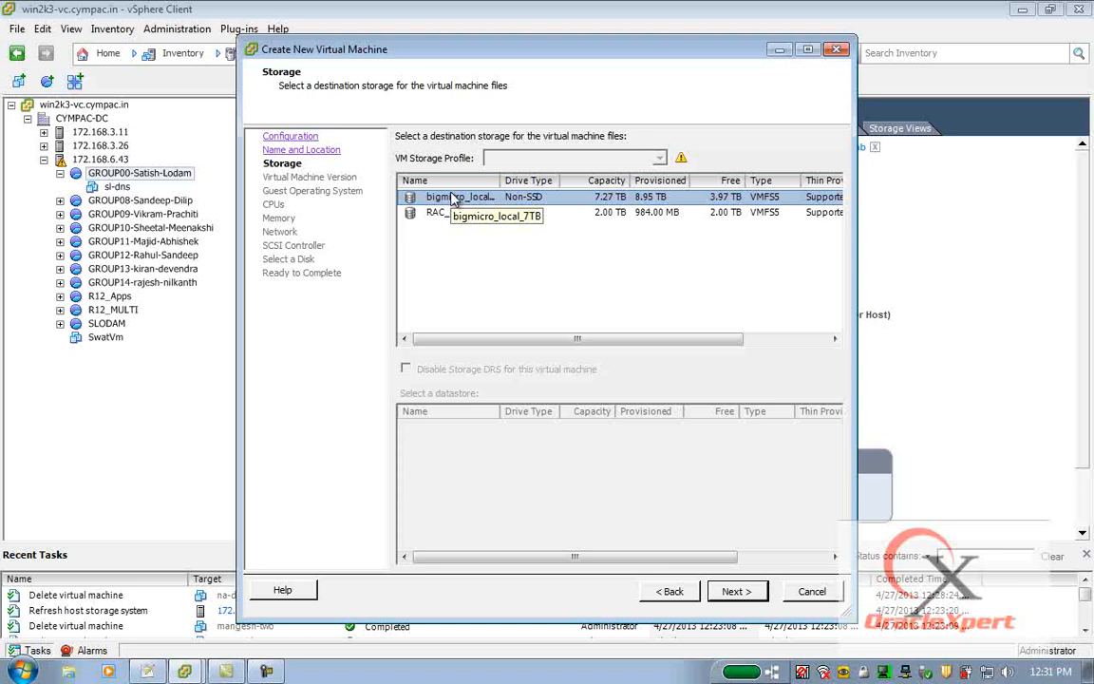
left_click(741, 593)
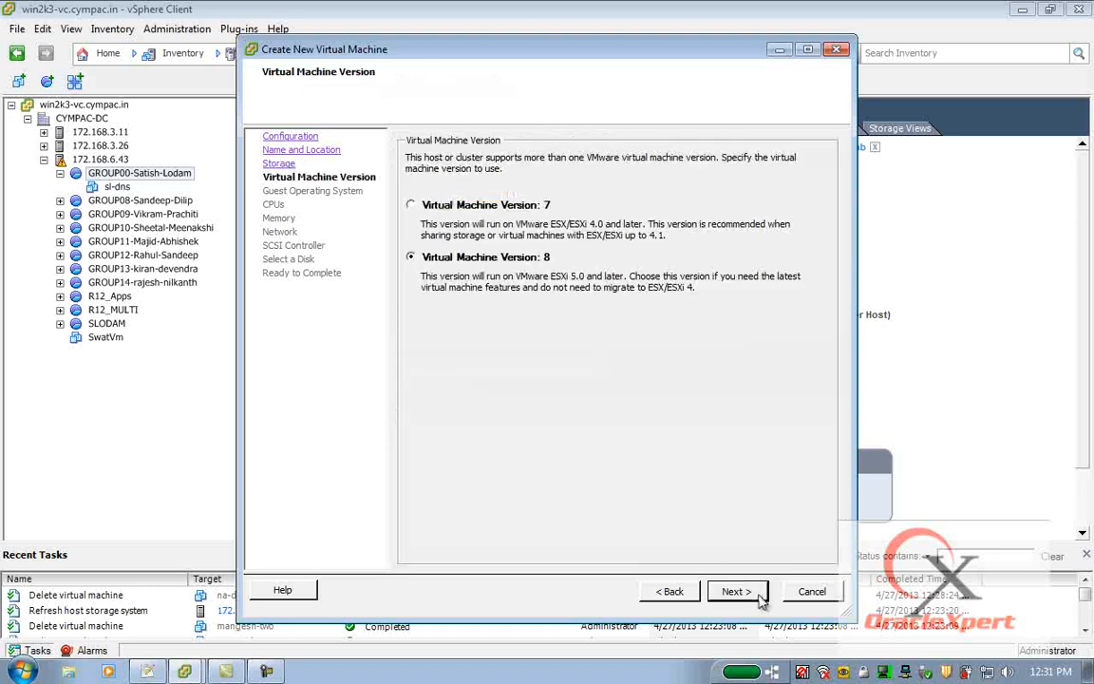
Keep Virtual Machine Version 8 and set the guest OS to Linux, Red Hat Enterprise Linux 5 (64-bit).
left_click_drag(459, 52, 427, 48)
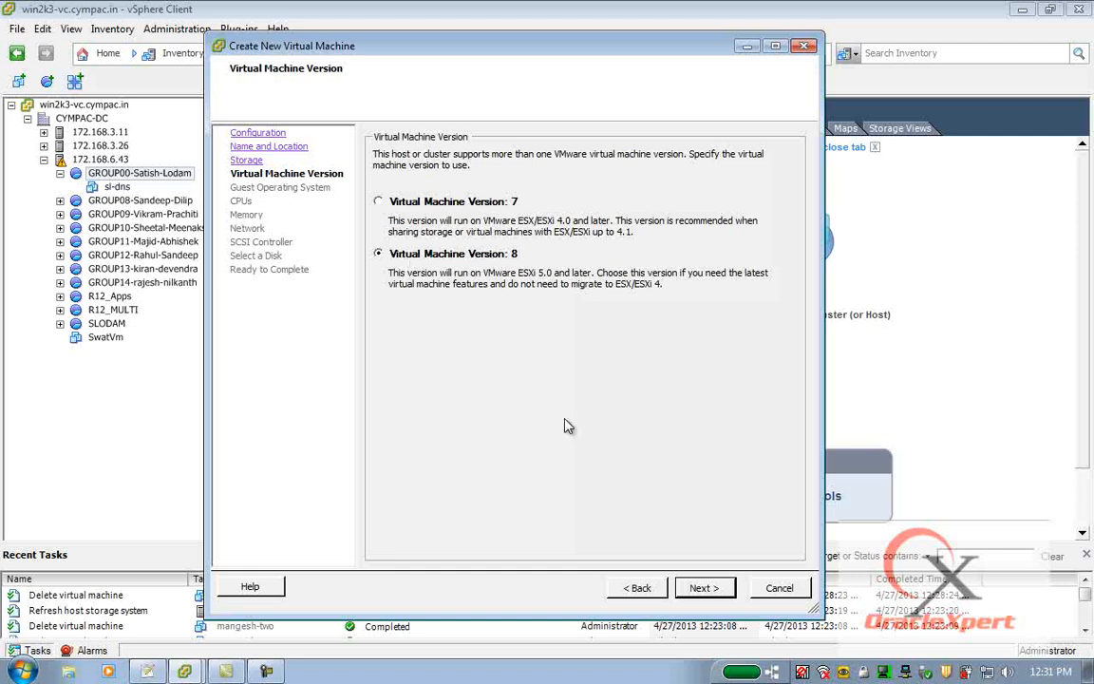
left_click(705, 589)
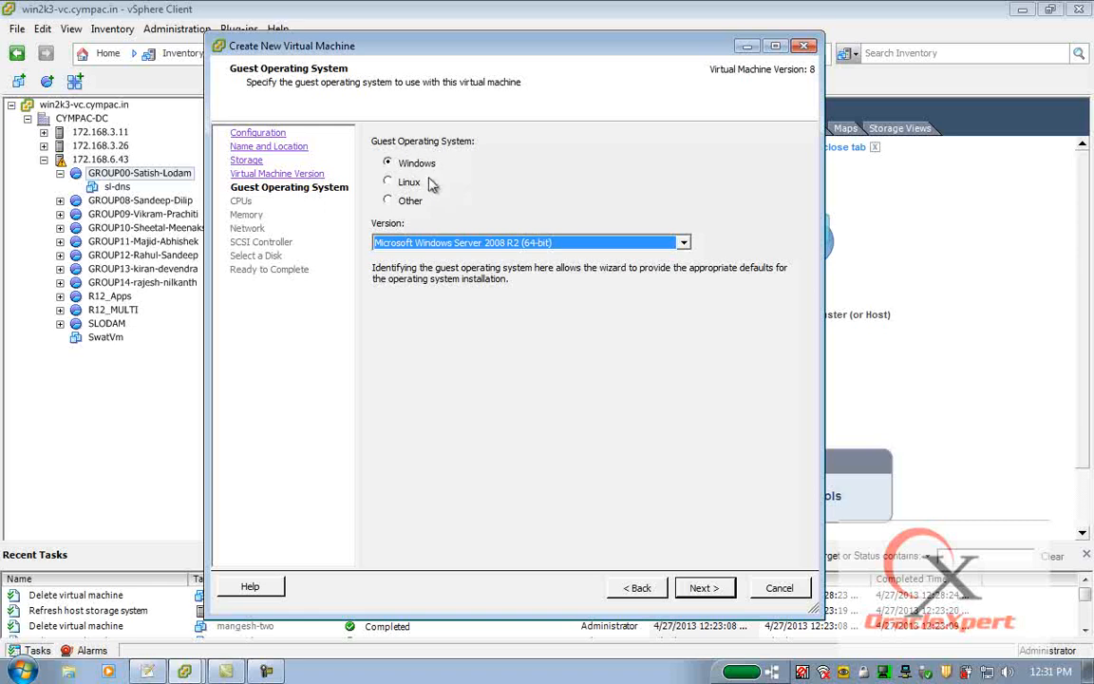
left_click(407, 187)
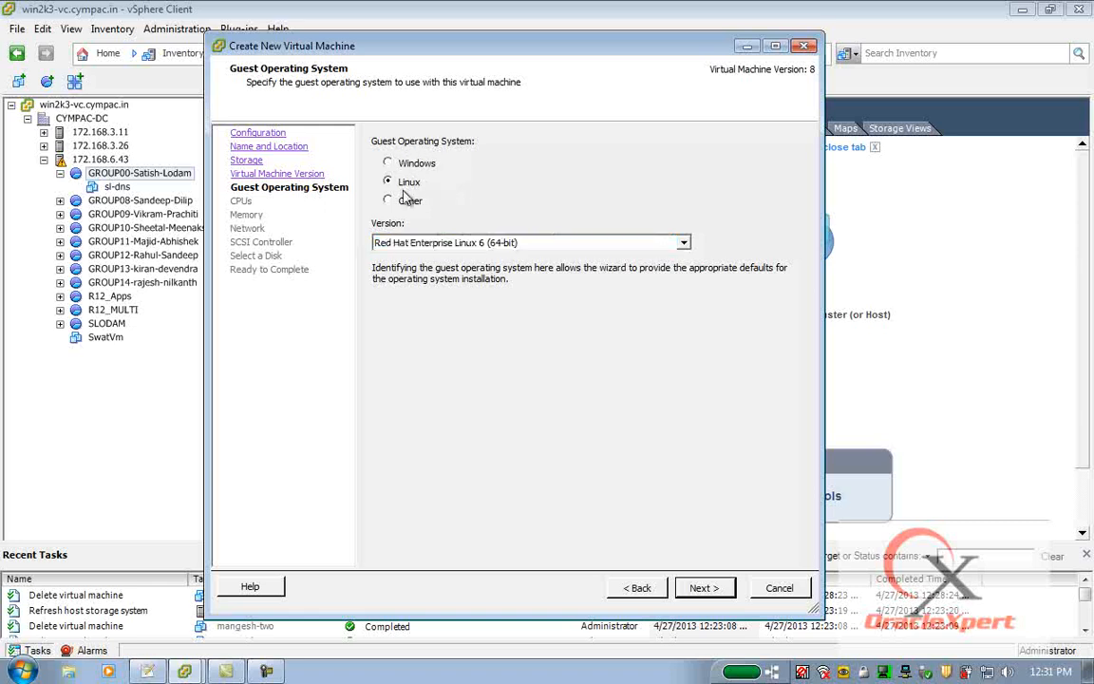
left_click(685, 244)
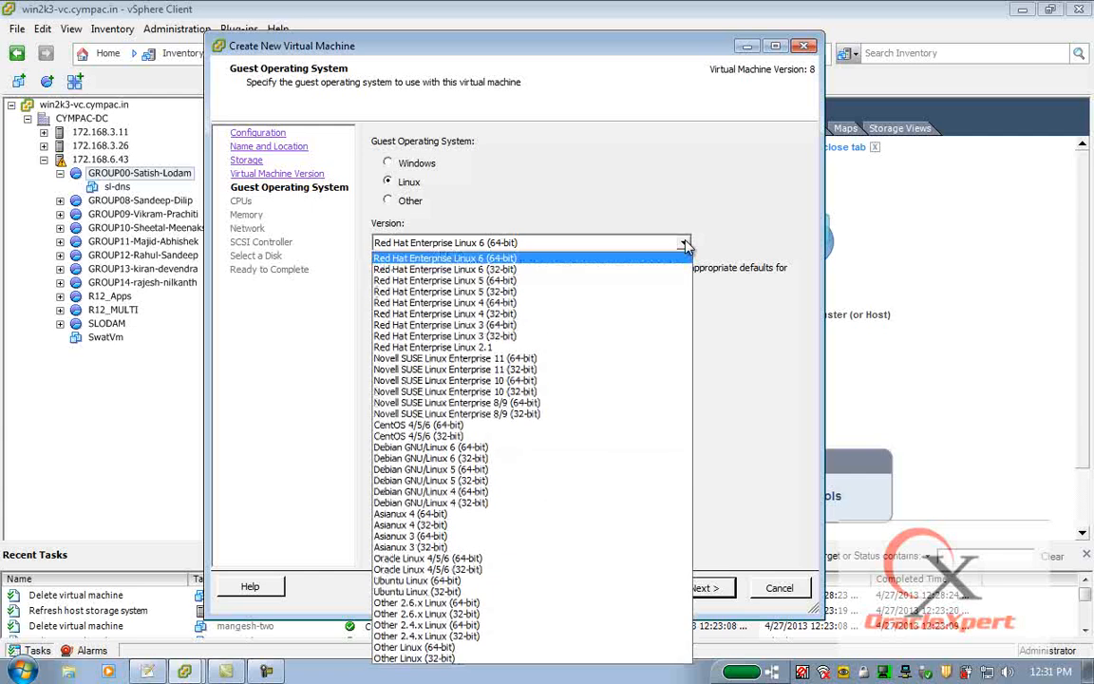
left_click(475, 281)
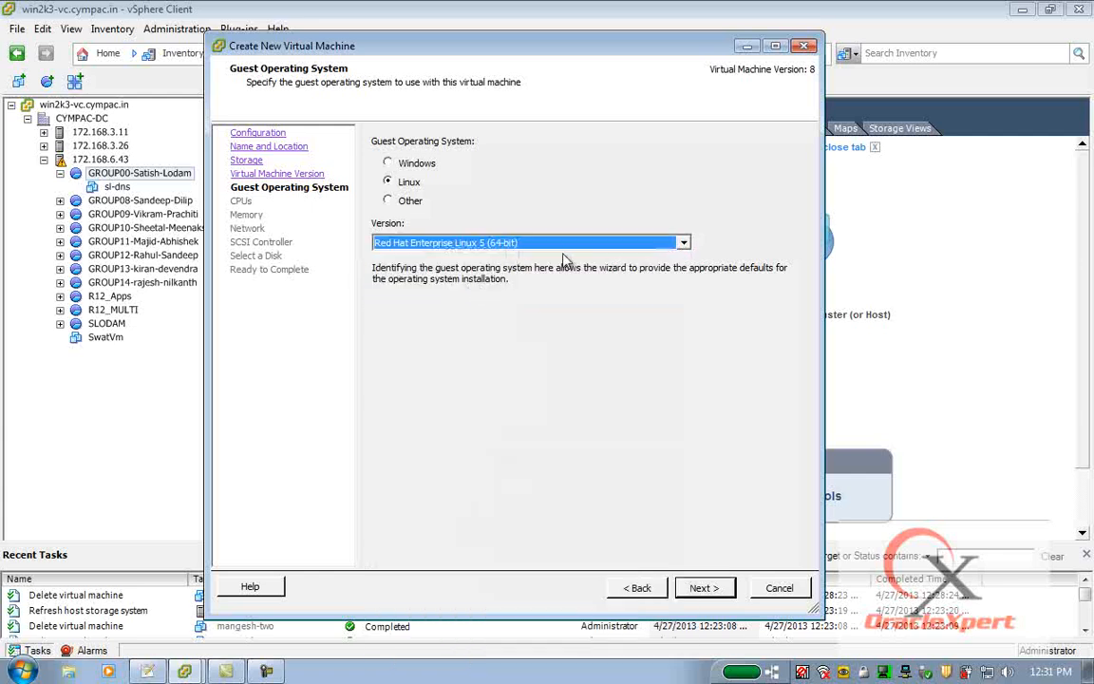
left_click(701, 587)
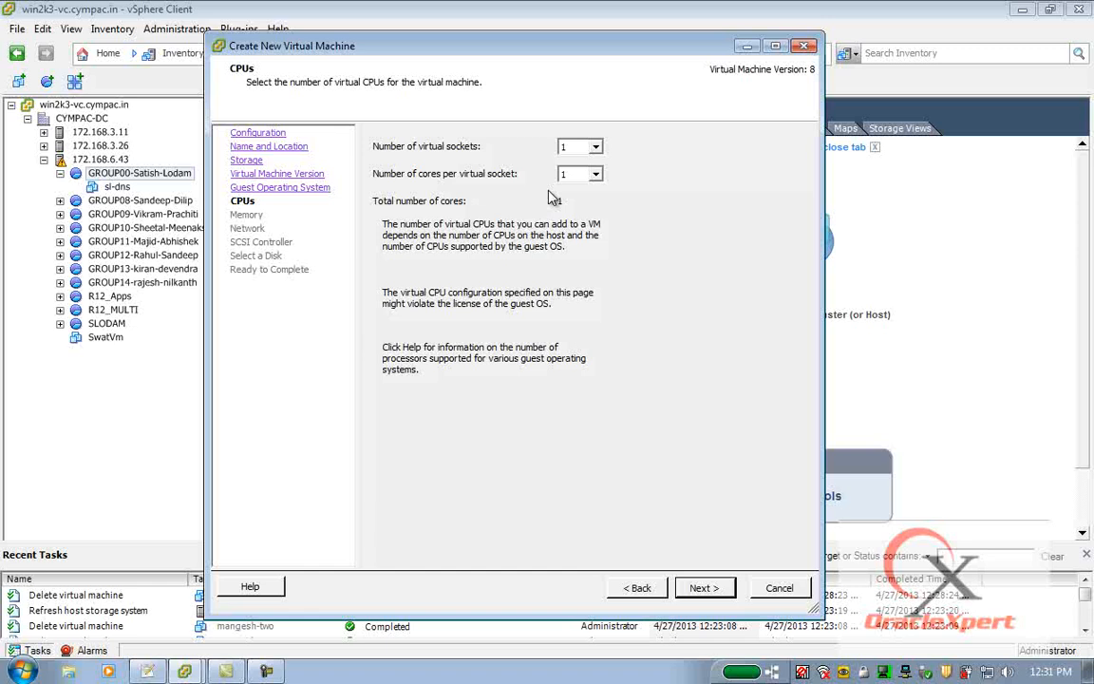
Keep one virtual CPU and set the memory size to 2 GB.
left_click(711, 589)
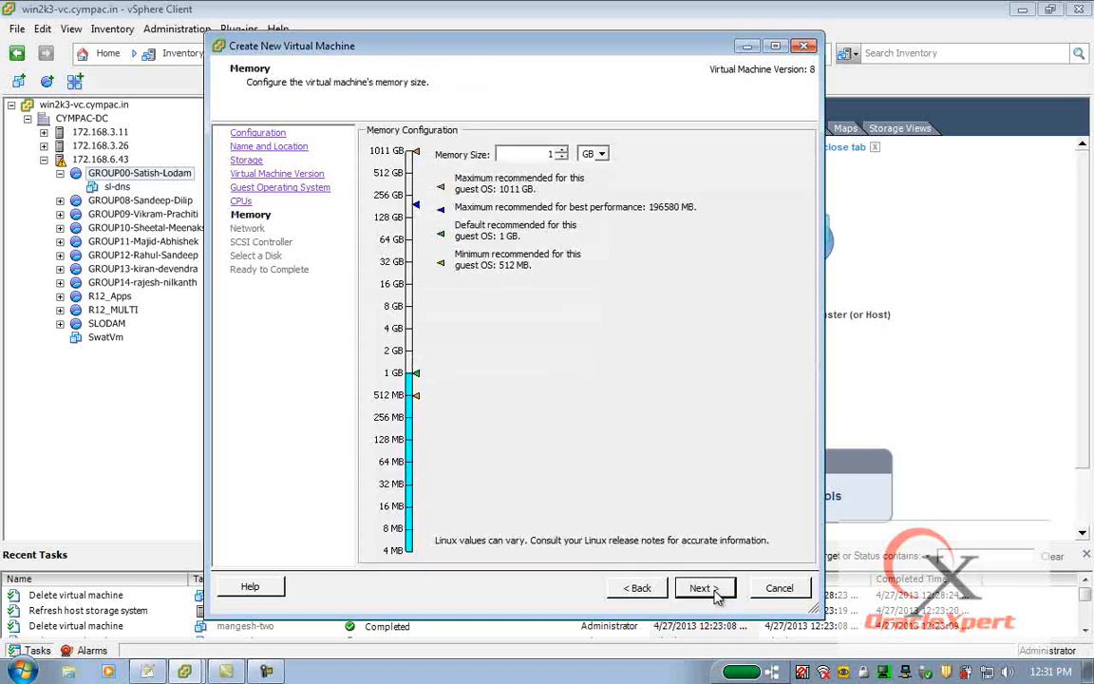
double_click(508, 153)
type("4")
left_click(707, 590)
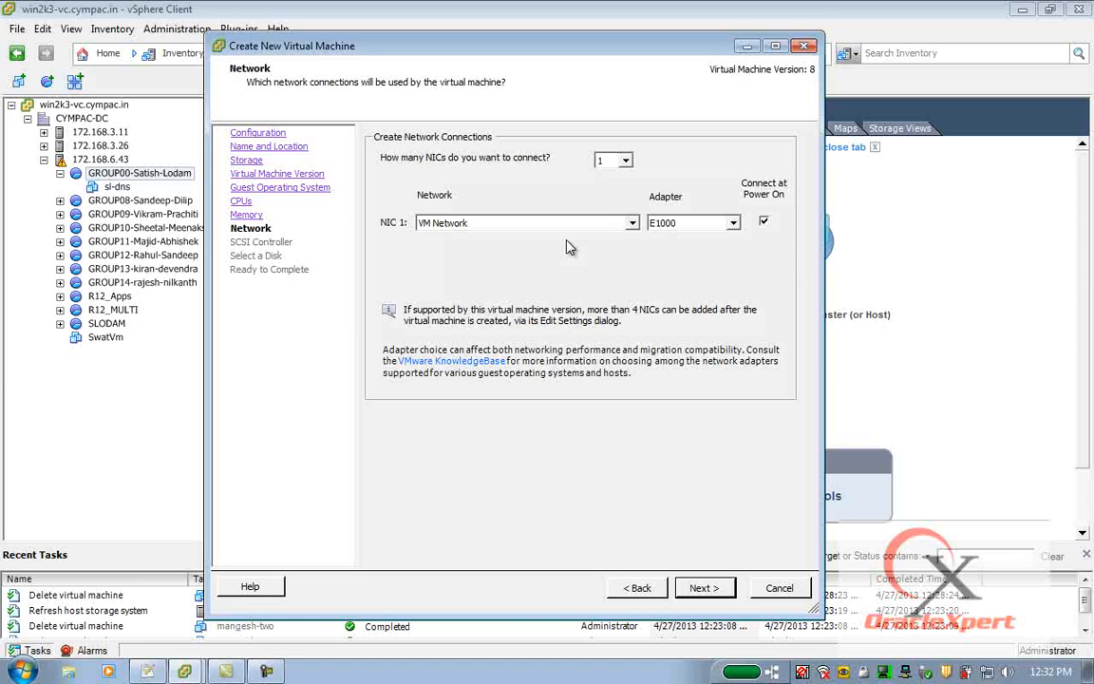
Connect 2 NICs on VM Network and keep the LSI Logic Parallel SCSI controller.
left_click(628, 162)
left_click(611, 202)
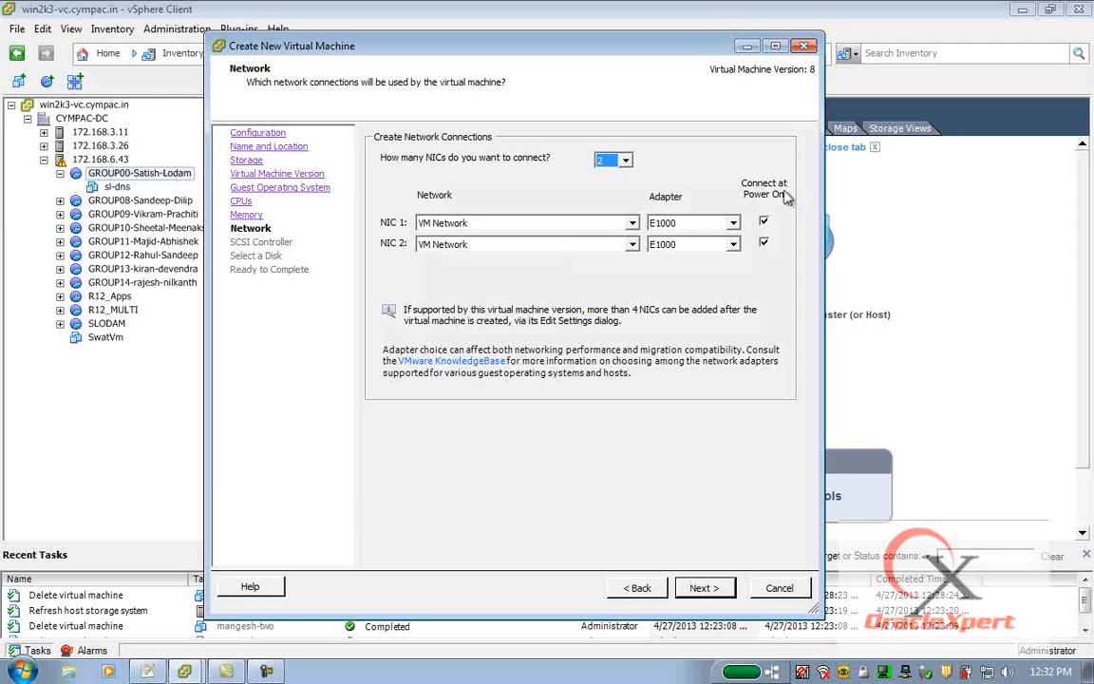
left_click(705, 589)
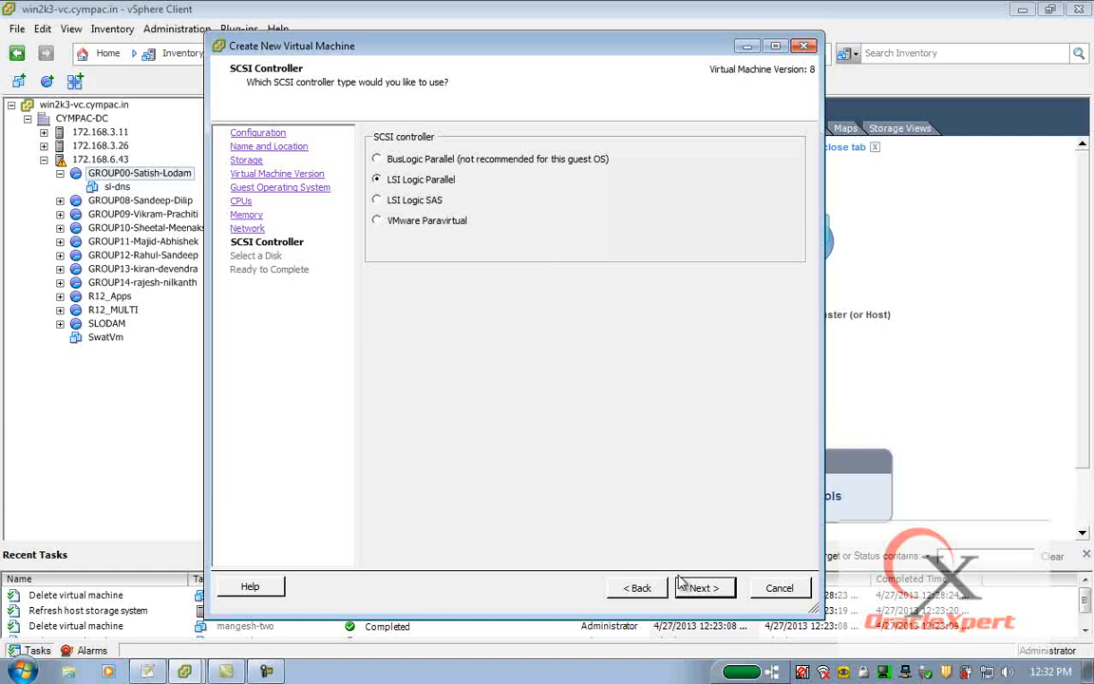
left_click(704, 588)
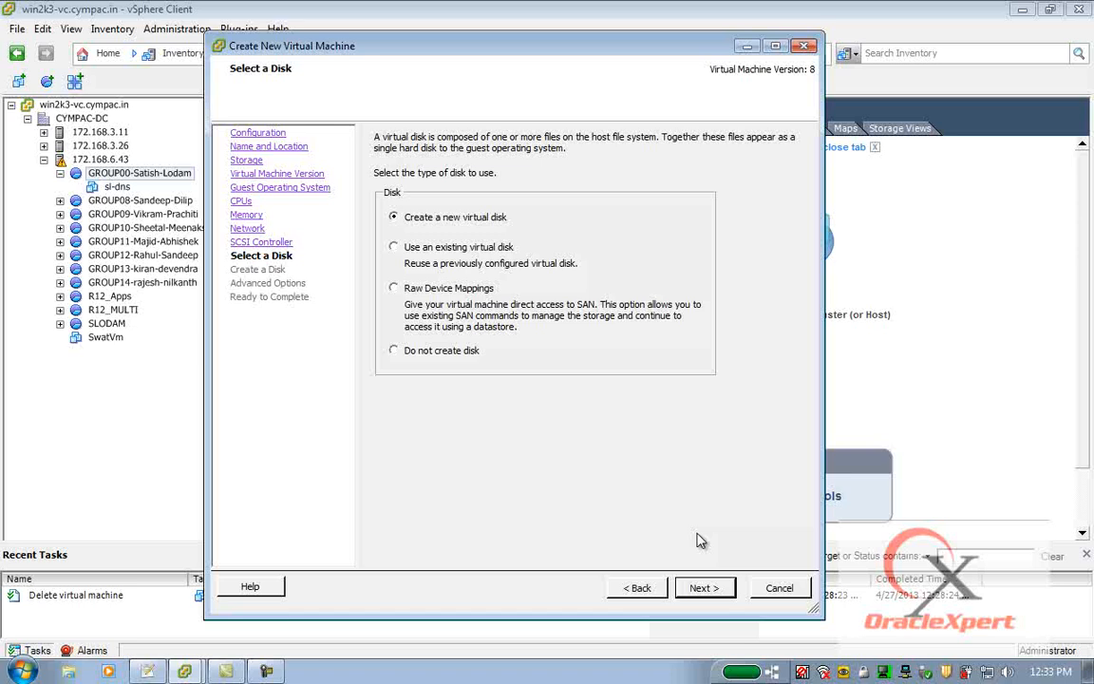
Create a new 80 GB thin-provisioned virtual disk stored with the virtual machine.
left_click(699, 587)
left_click_drag(436, 152, 497, 160)
type("80")
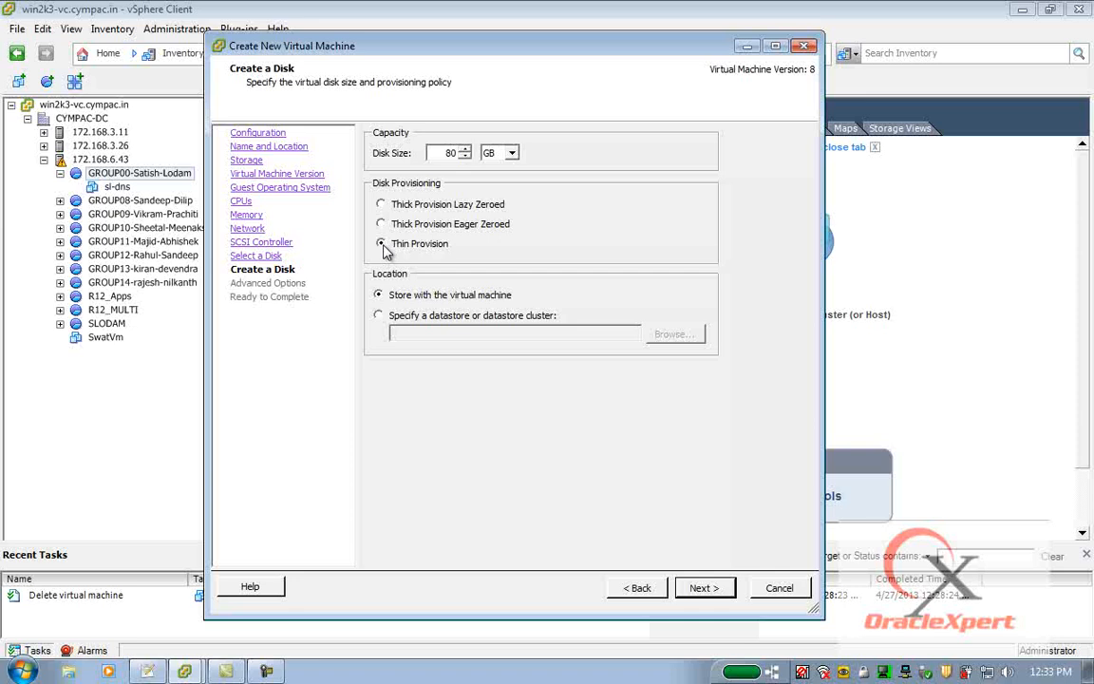
left_click(708, 588)
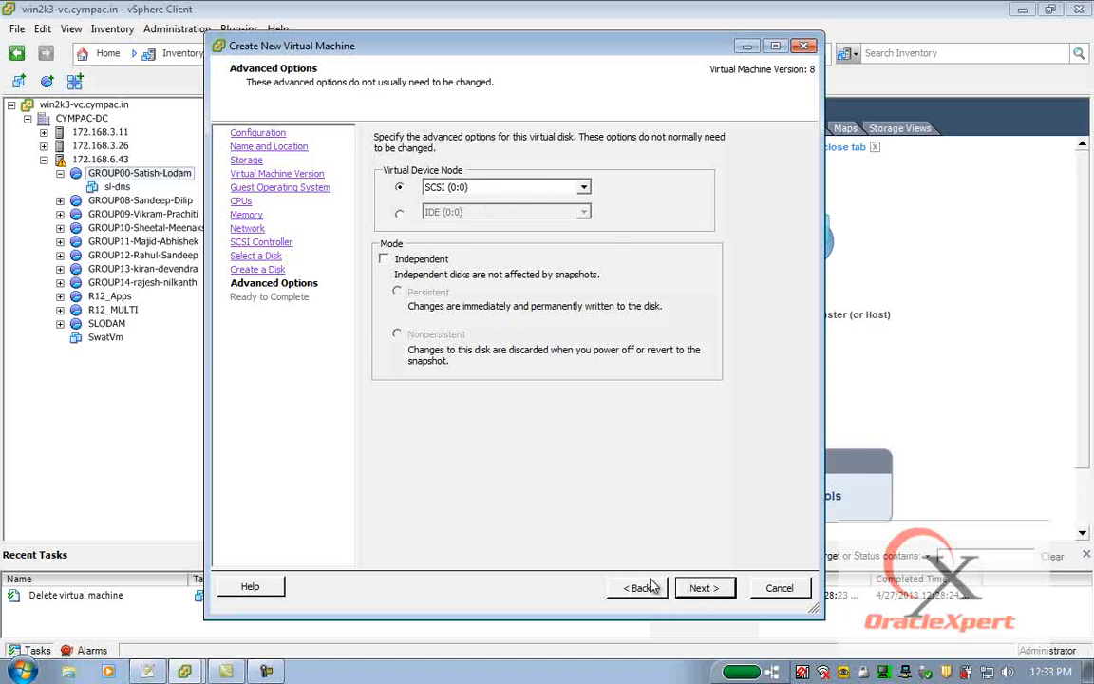
Accept the default advanced disk options and choose to edit the virtual machine settings before completion.
left_click(714, 590)
left_click(715, 590)
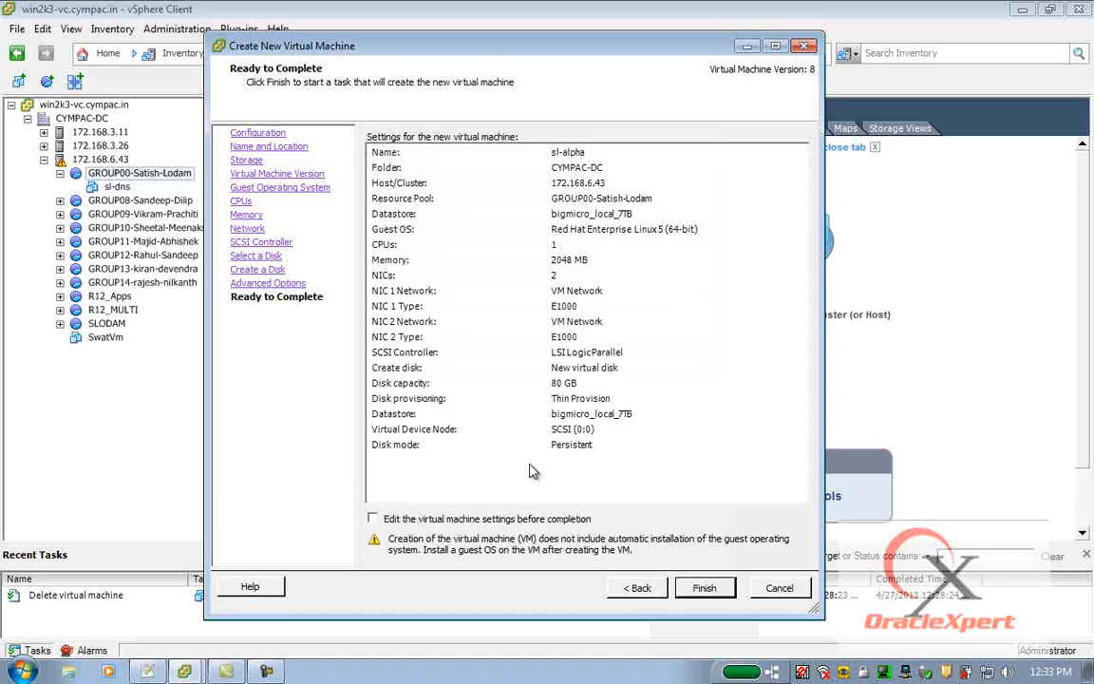
left_click(397, 522)
left_click(690, 592)
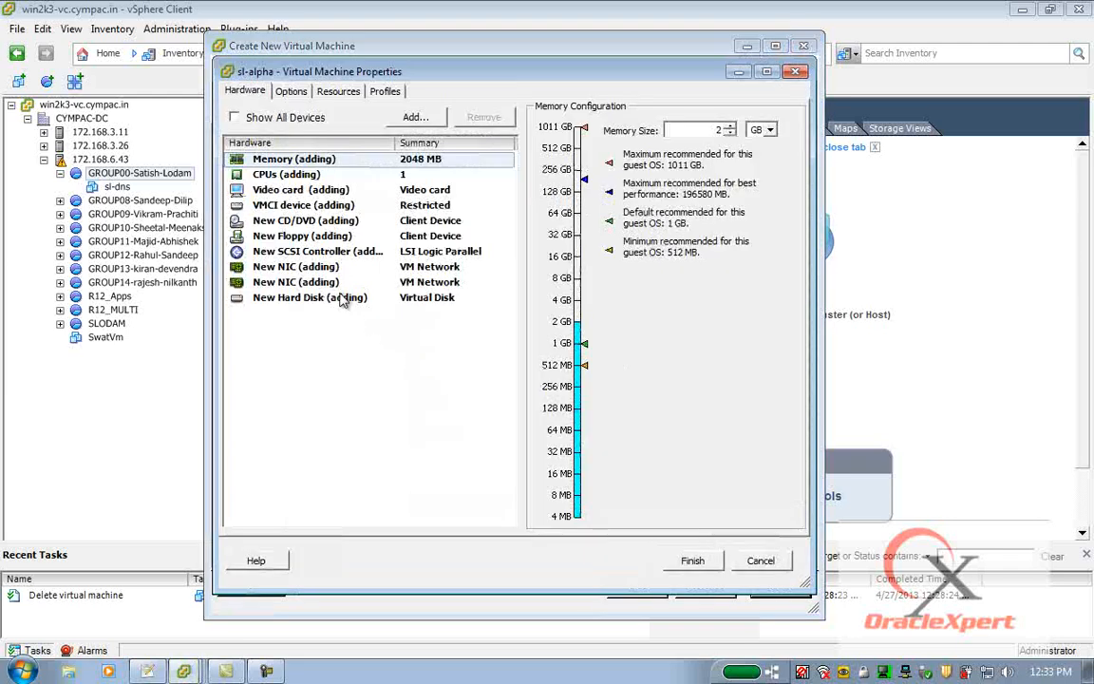
Remove the new floppy device from the hardware list and finish creating the virtual machine.
left_click(298, 239)
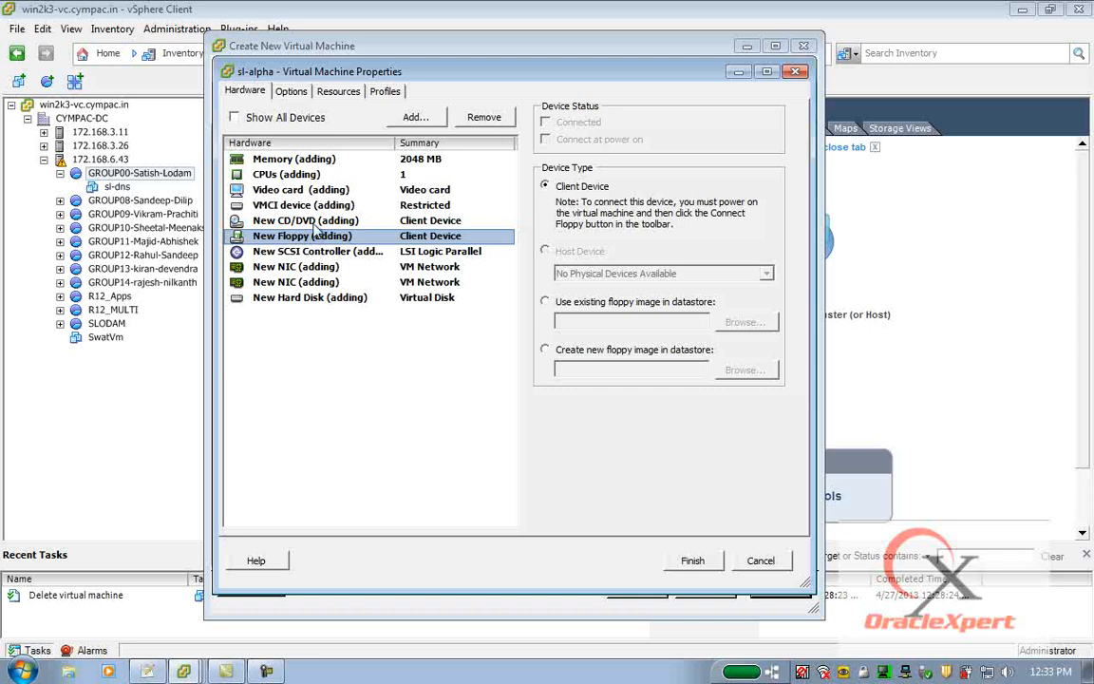
left_click(484, 119)
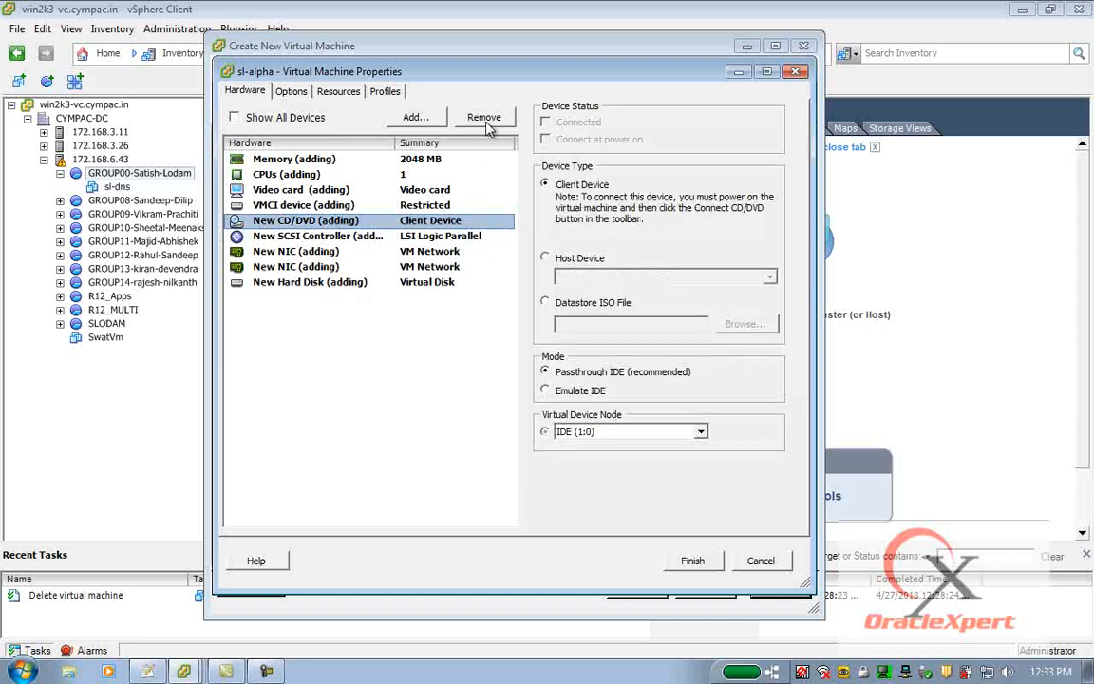
left_click(696, 563)
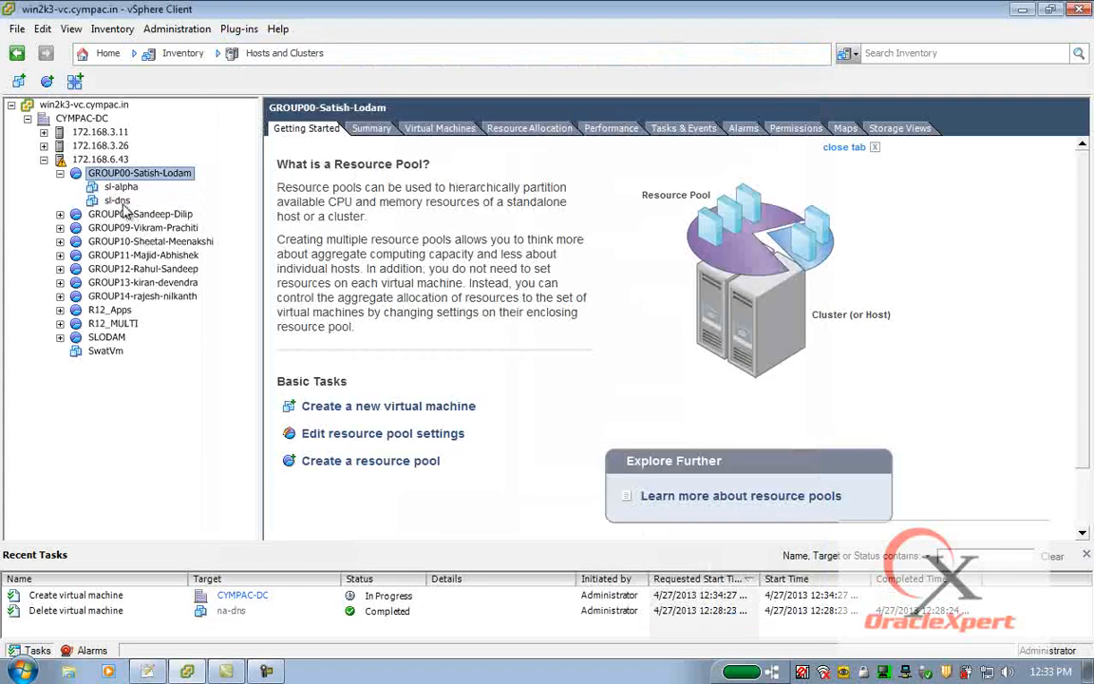
Power on the sl-alpha virtual machine and open its console.
left_click(121, 189)
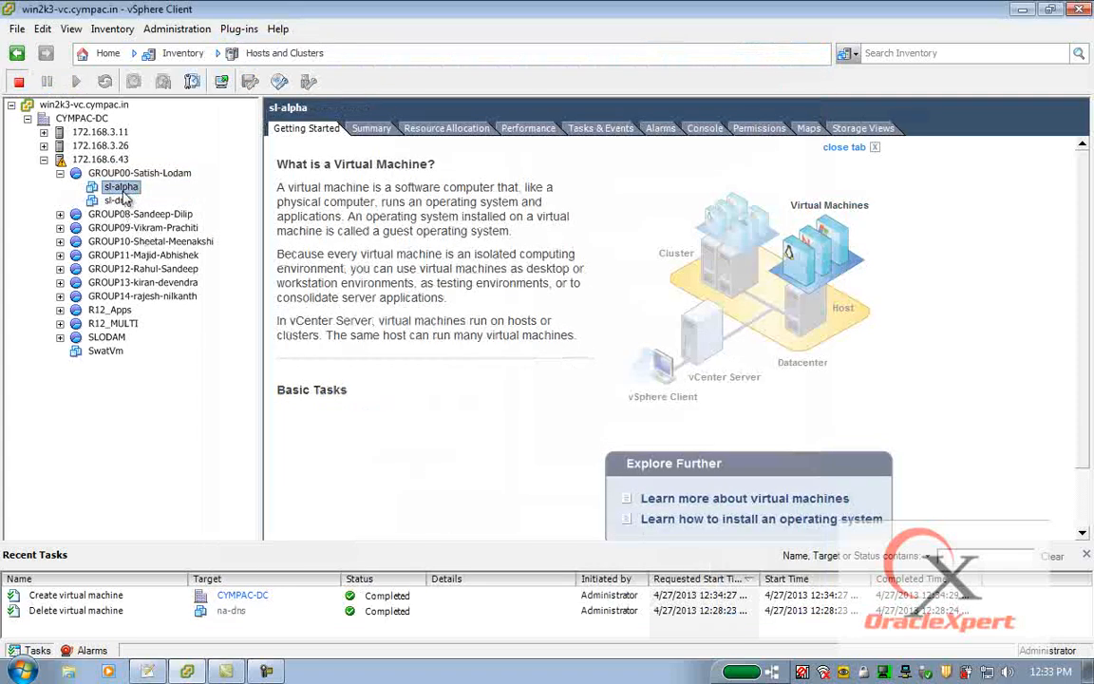
right_click(124, 188)
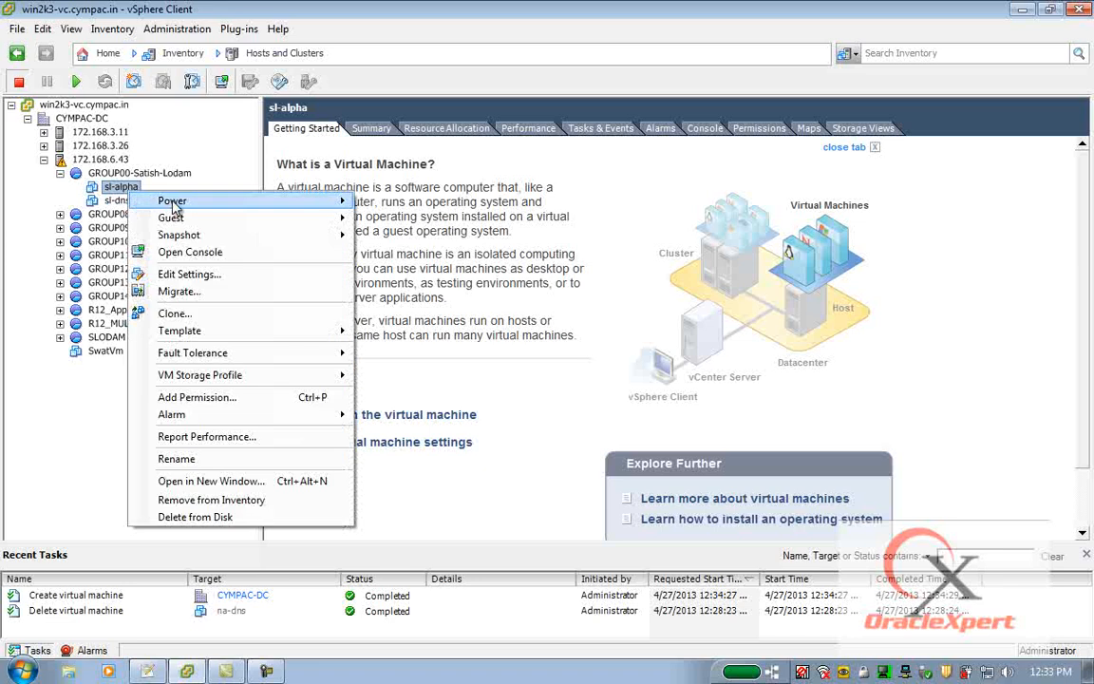
mouse_move(175, 200)
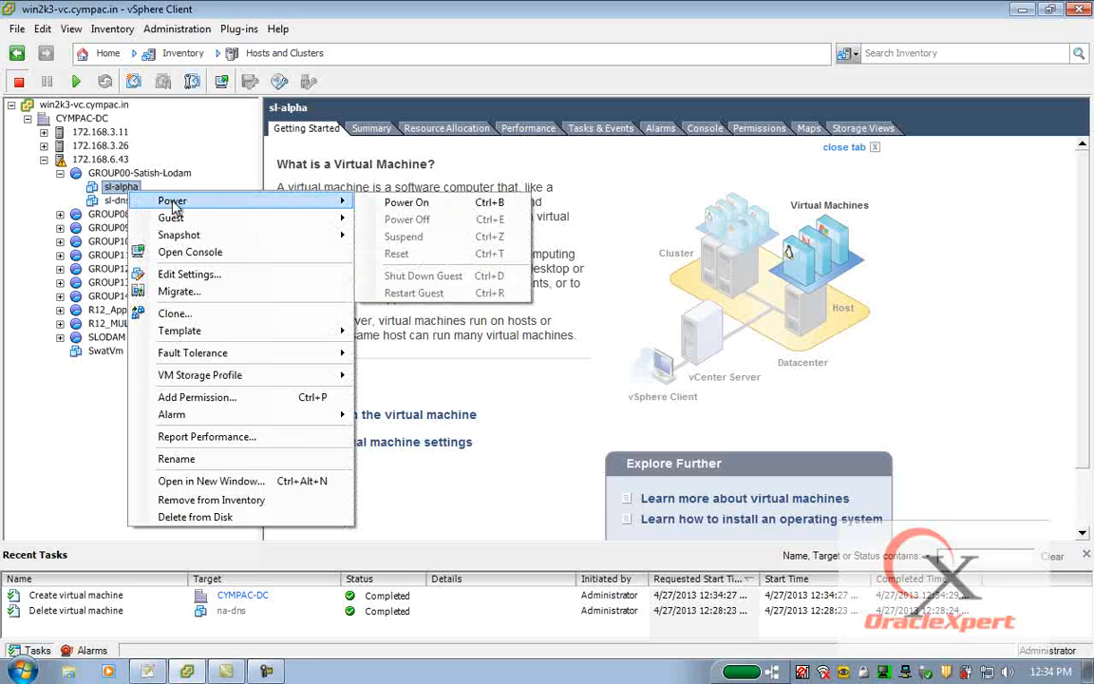
left_click(406, 202)
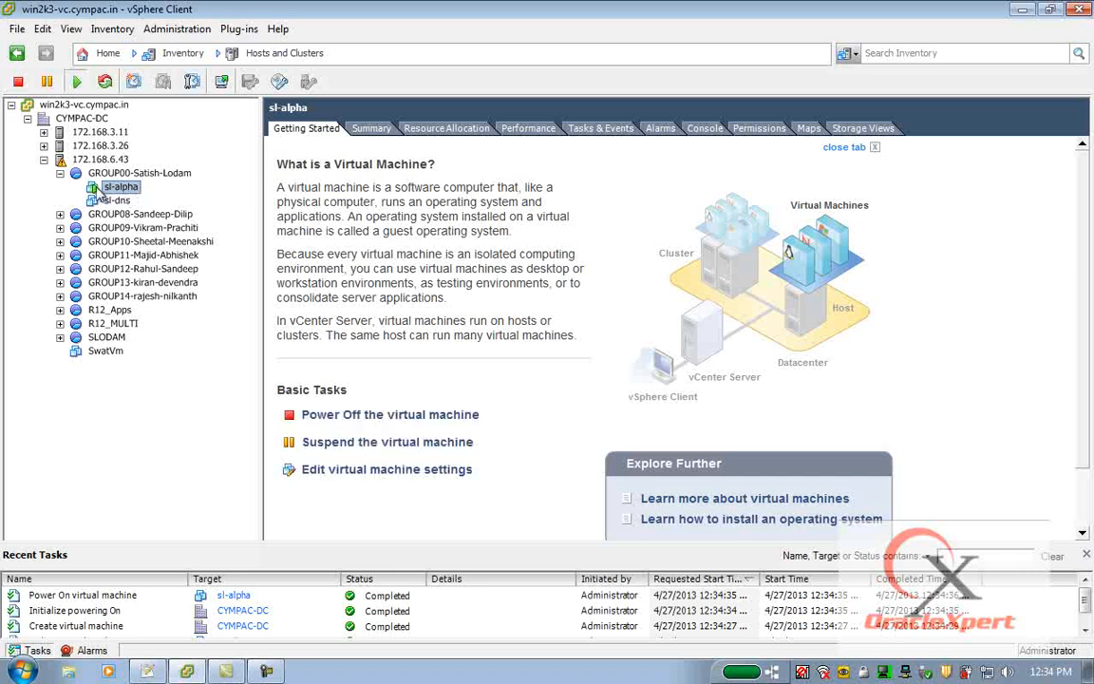
right_click(120, 188)
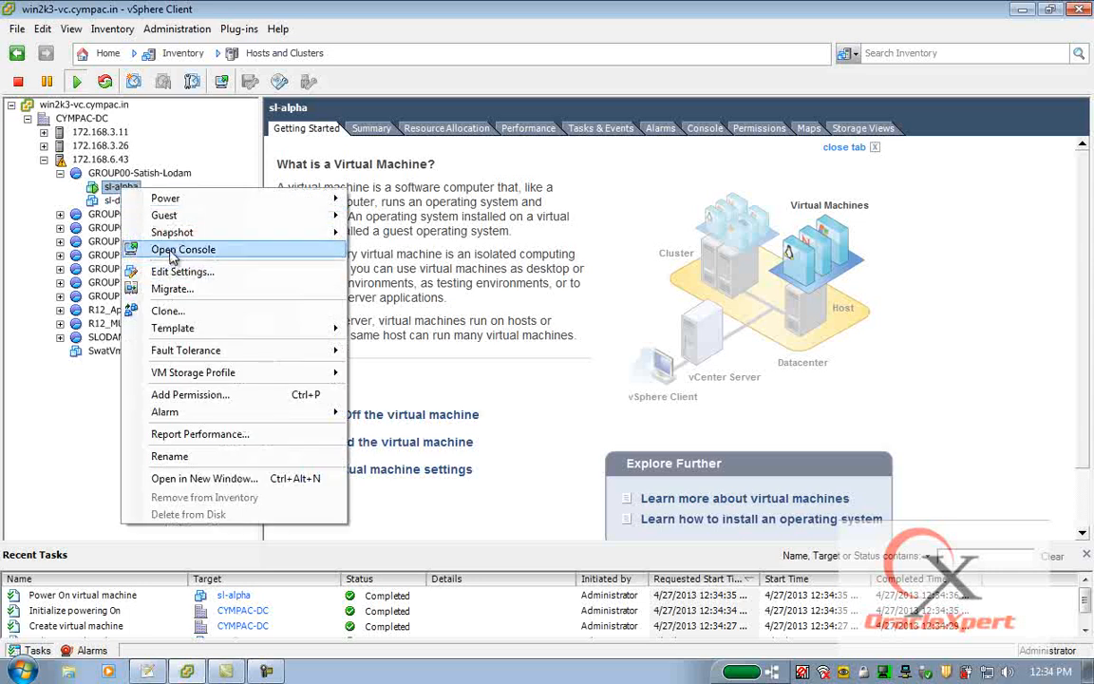
left_click(174, 252)
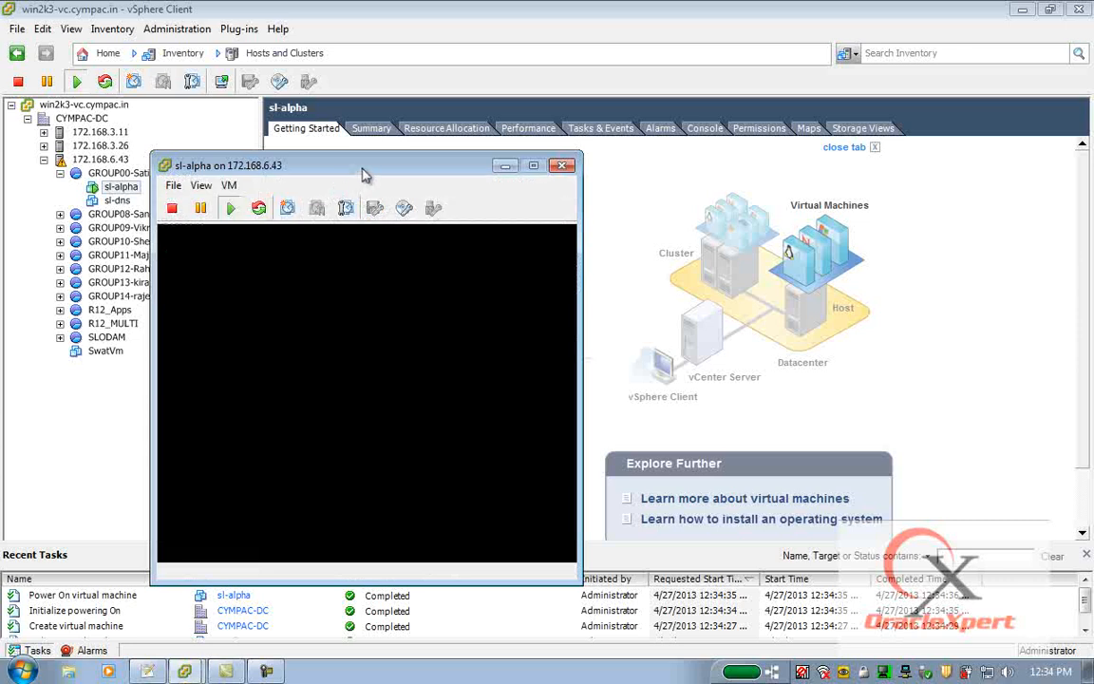
Connect the VM's CD/DVD drive 1 to the rhel-server-5.4-x86_64-dvd.iso image in the OS_ISOs folder of the bigmicro_local_7TB datastore.
left_click_drag(364, 171, 409, 60)
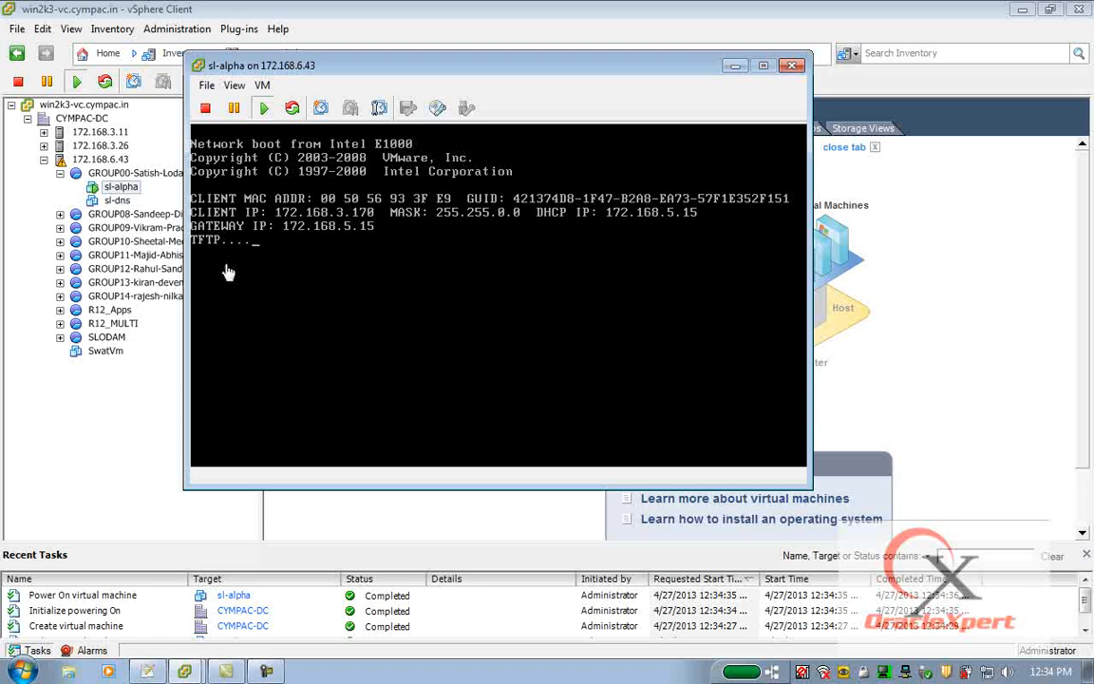
left_click(438, 109)
left_click(438, 109)
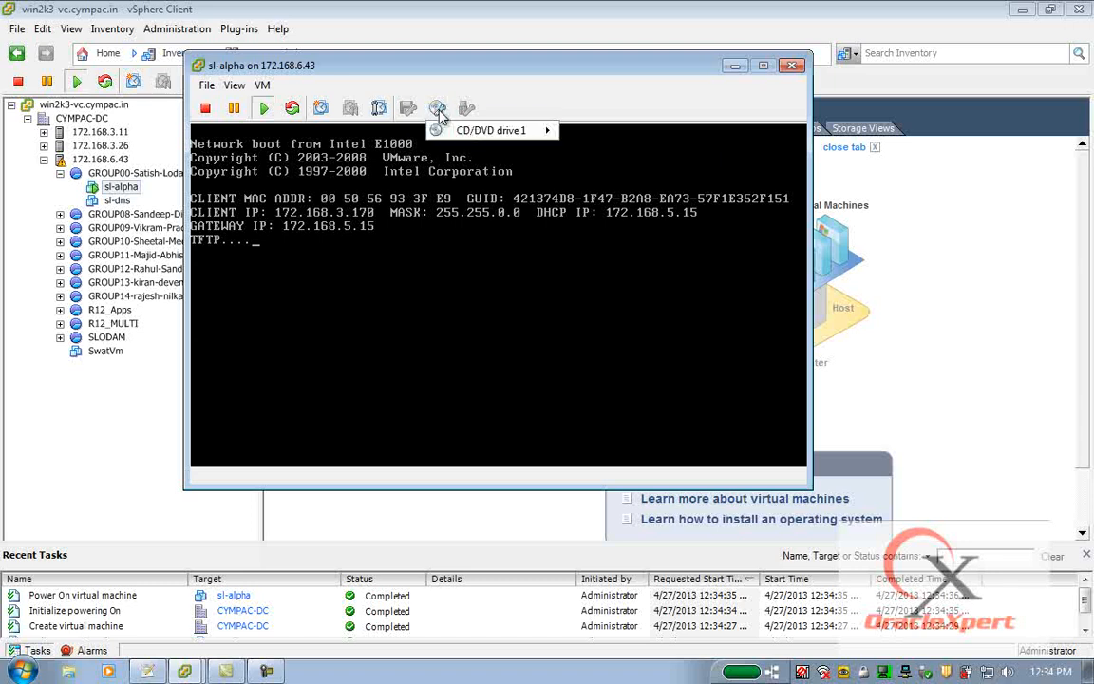
mouse_move(467, 134)
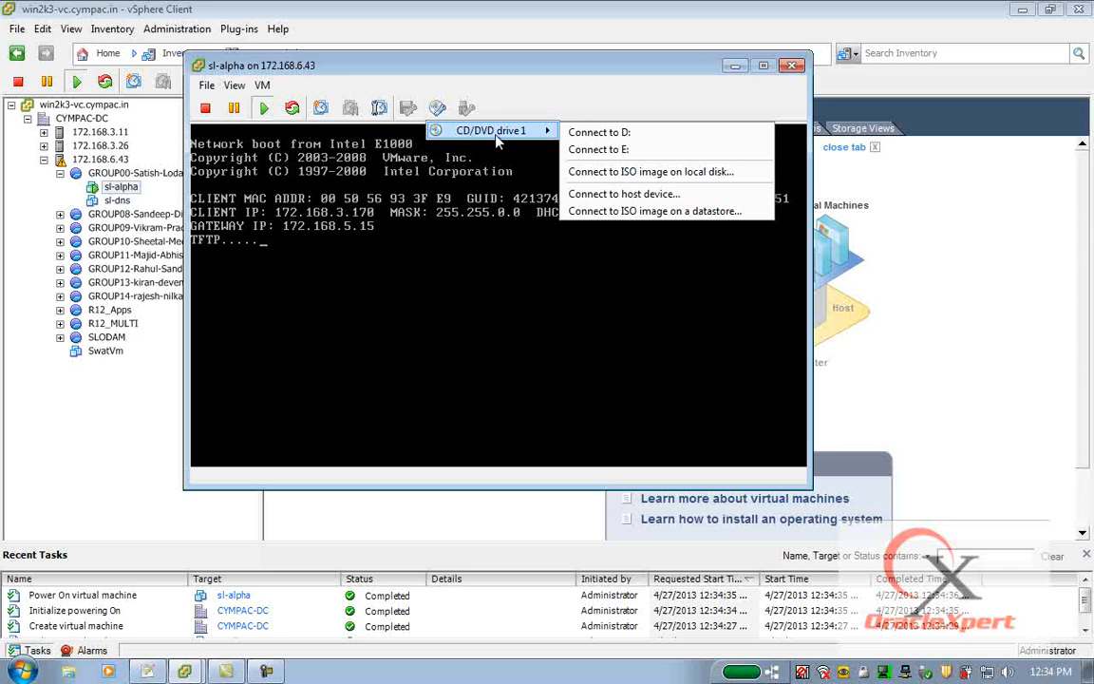
left_click(691, 220)
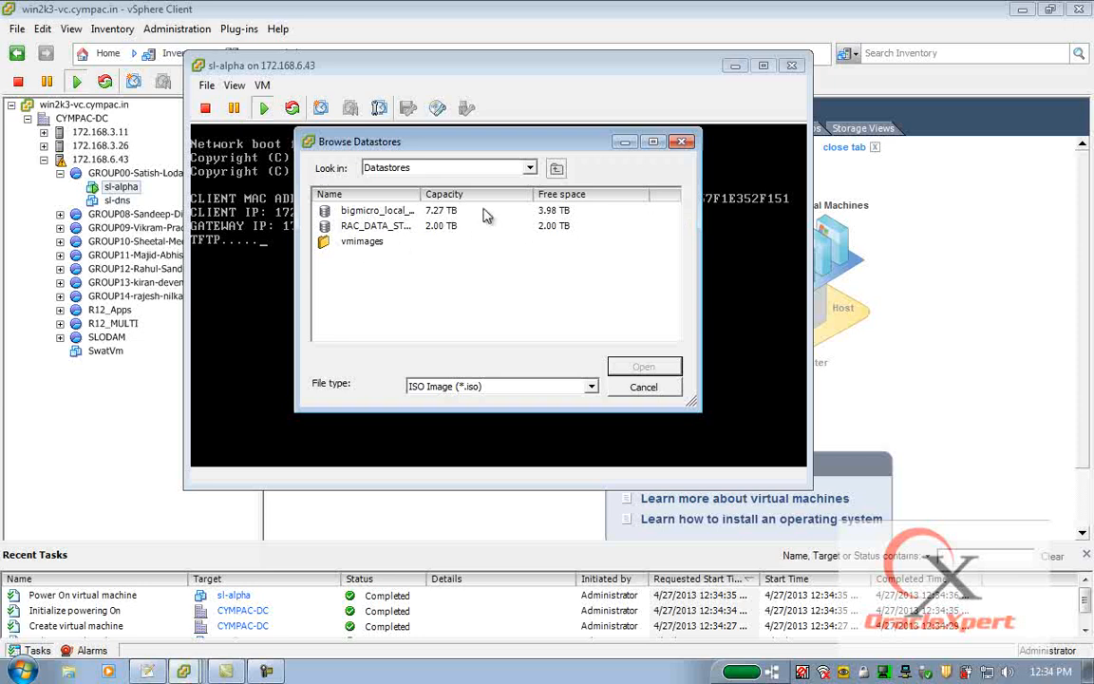
left_click_drag(421, 194, 469, 193)
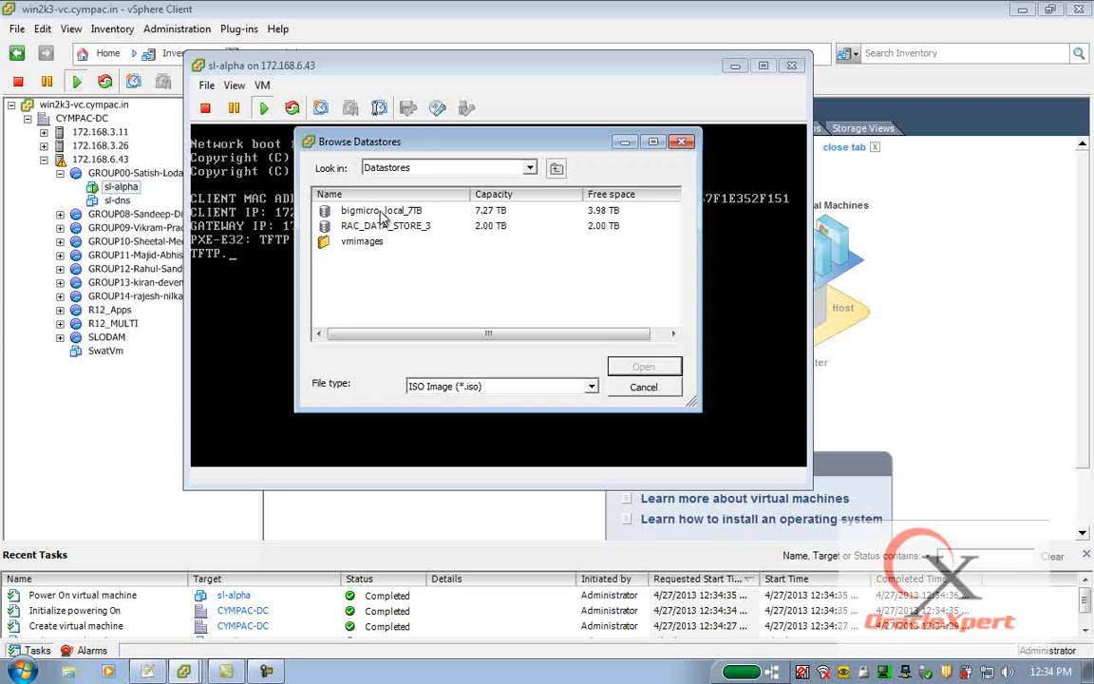
double_click(380, 211)
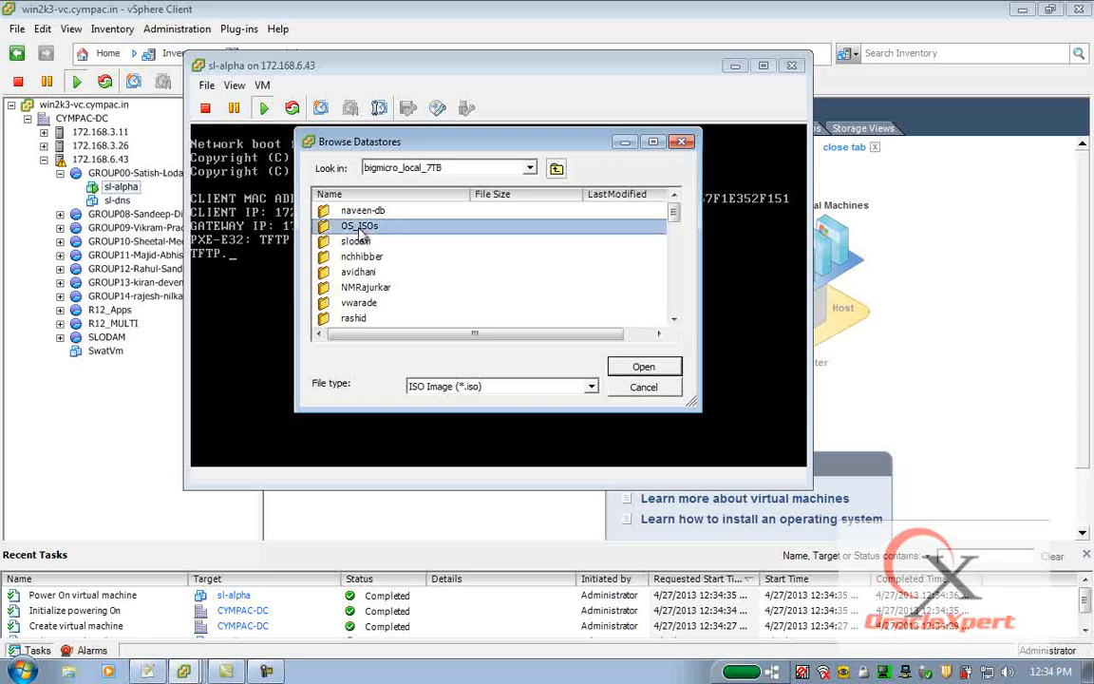
double_click(360, 227)
left_click(333, 211)
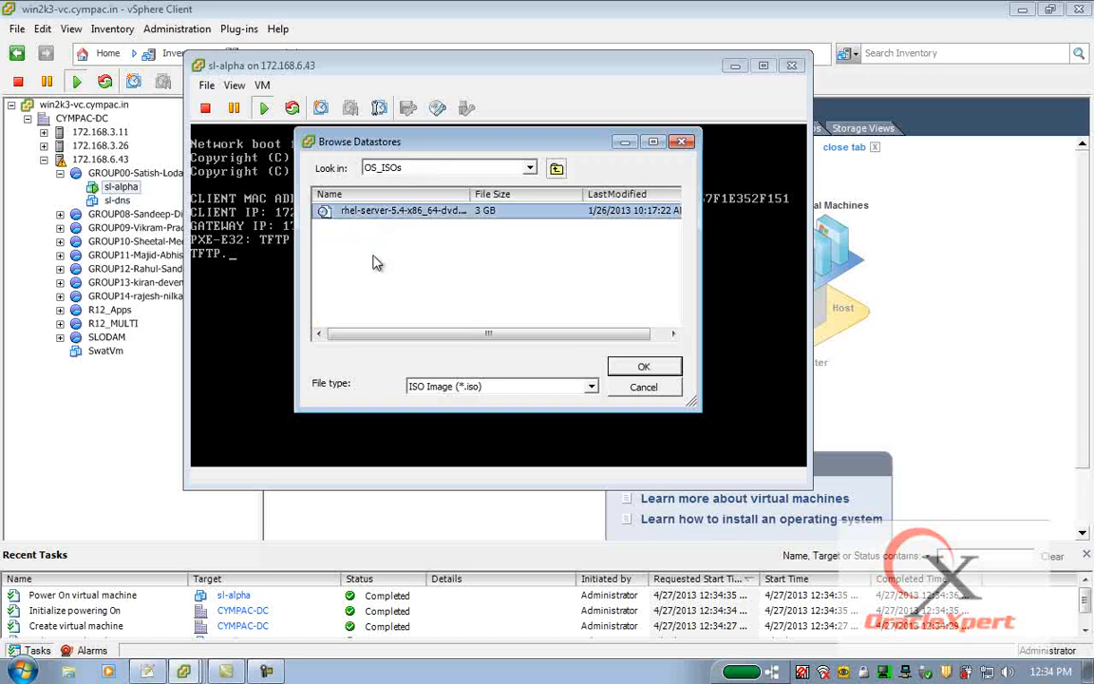
left_click_drag(471, 193, 506, 195)
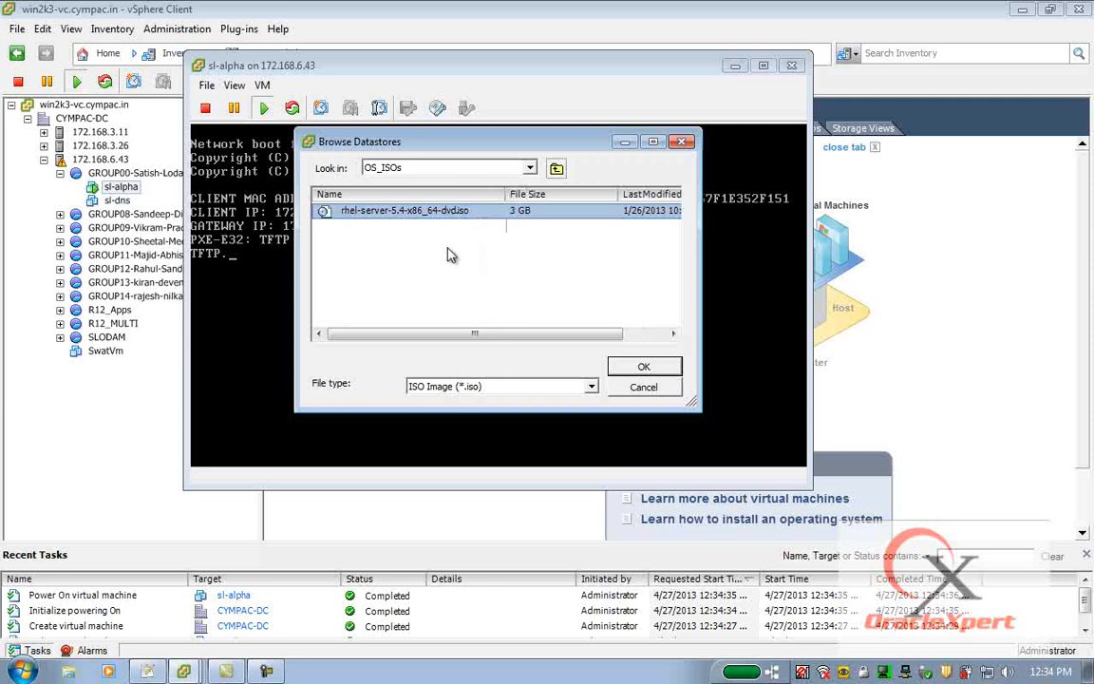
left_click(643, 367)
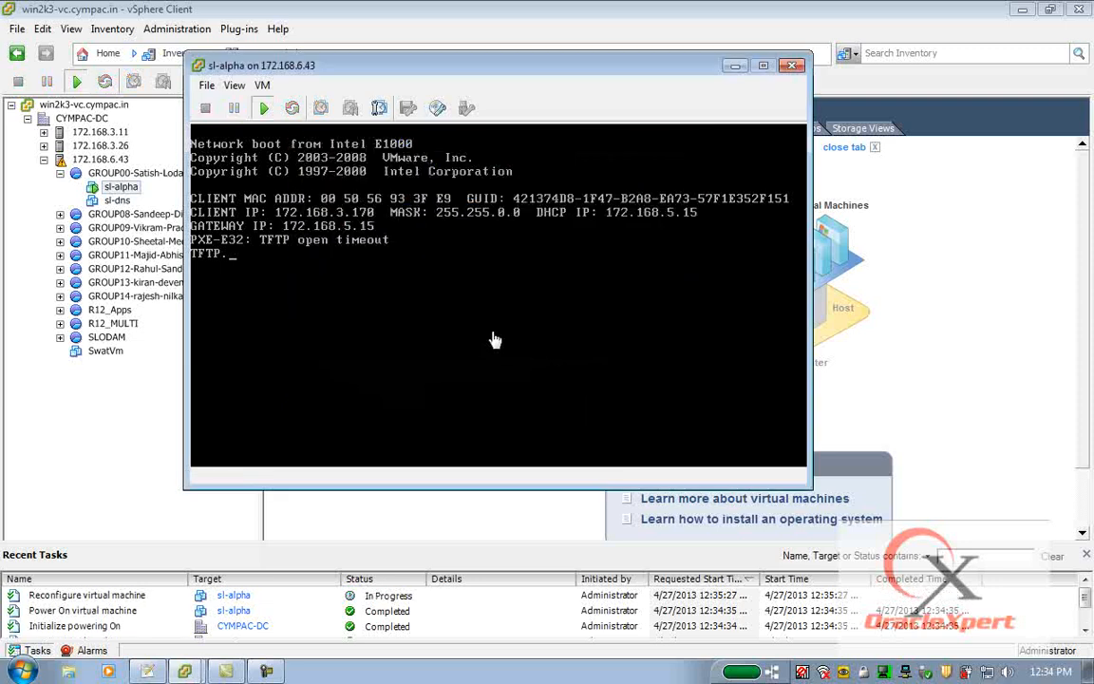
Cancel the network boot in the console and start the graphical-mode installation from the Red Hat boot prompt.
left_click(462, 282)
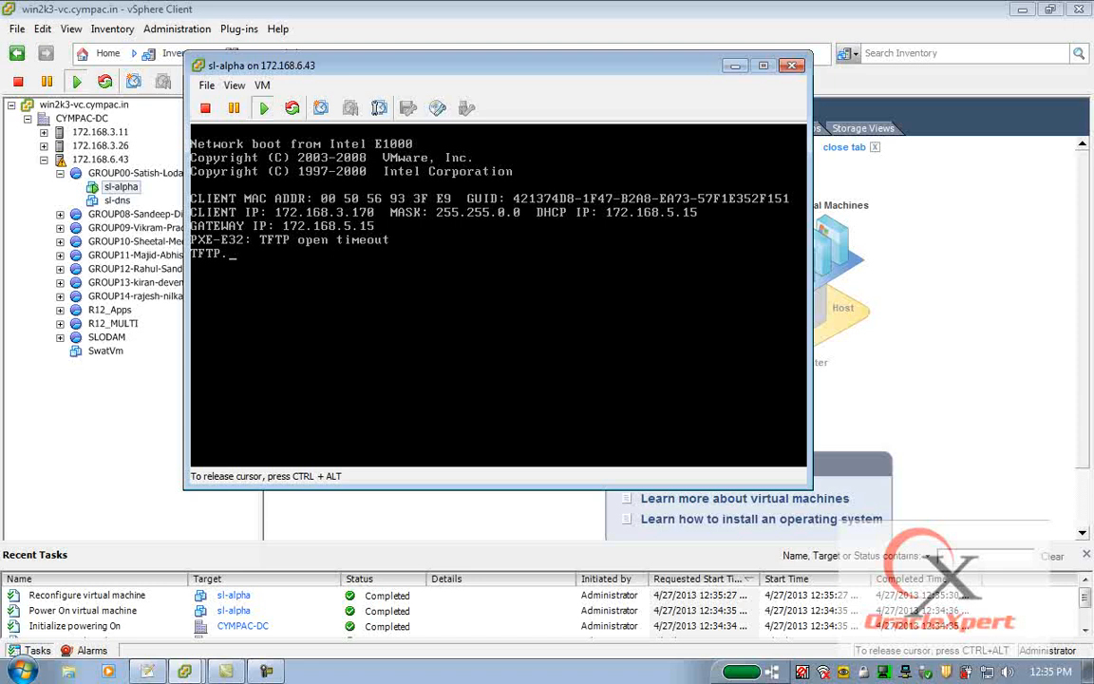
key("Escape")
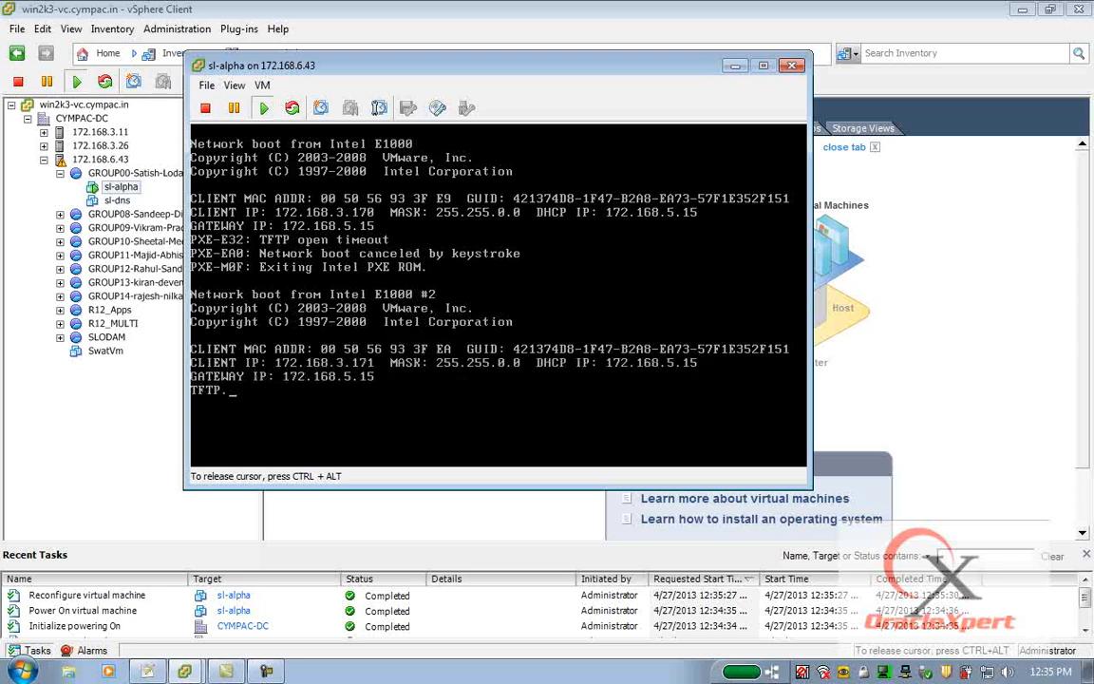
key("Escape")
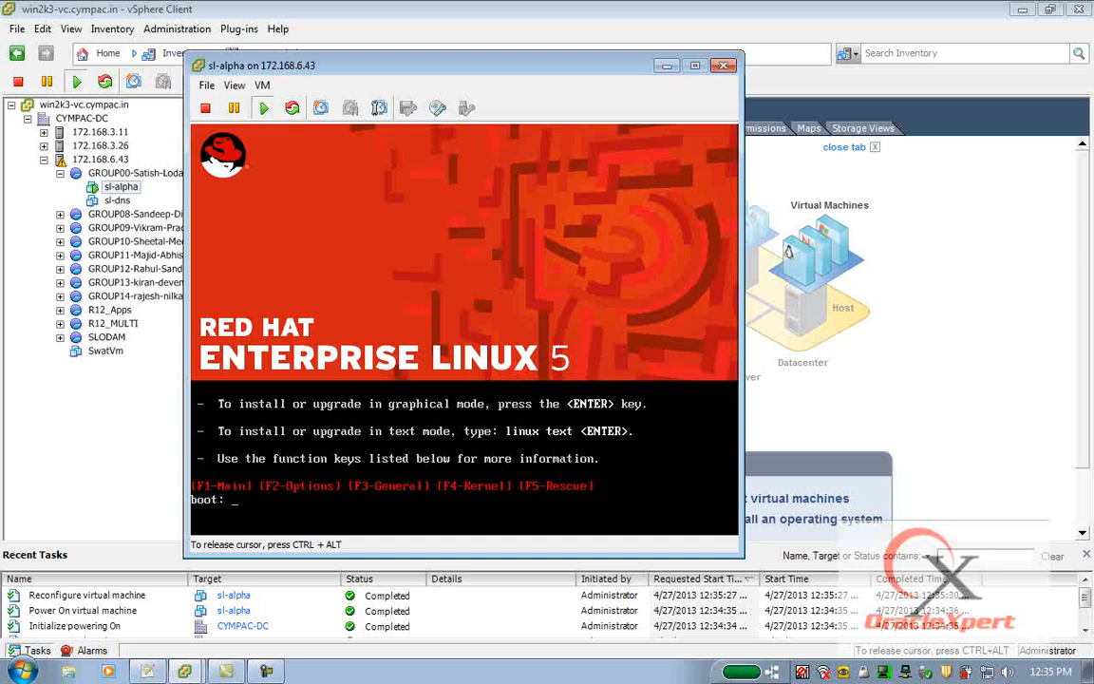
key("Return")
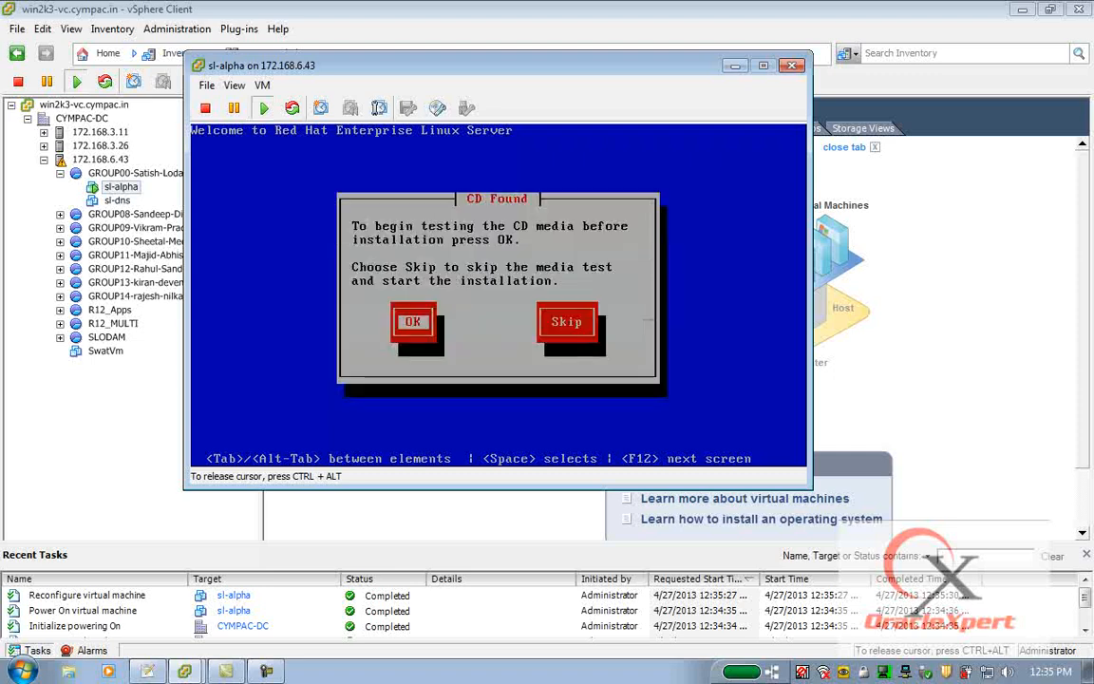
Skip the CD media test and release the cursor from the console.
key("Tab")
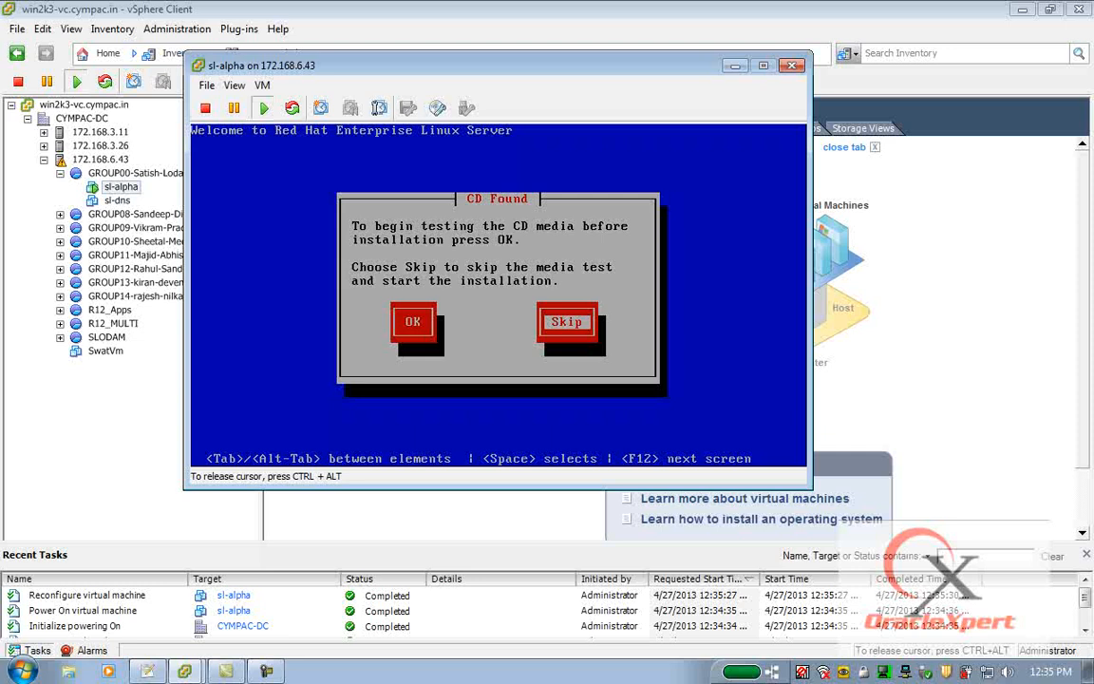
key("Return")
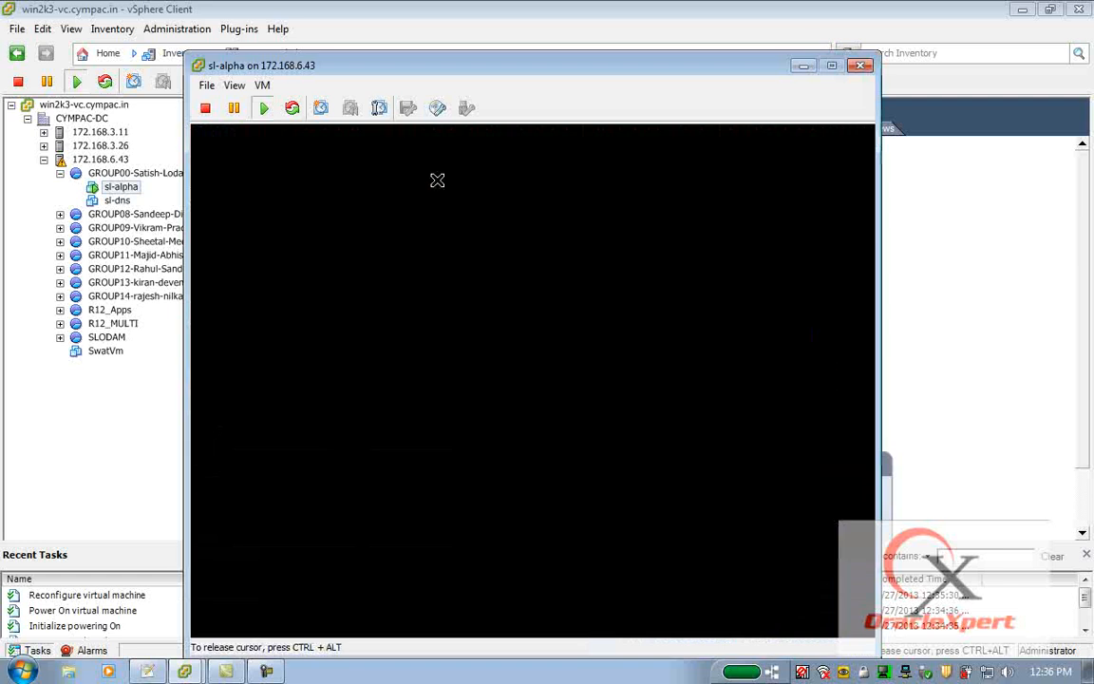
key("ctrl+alt")
left_click_drag(452, 65, 443, 23)
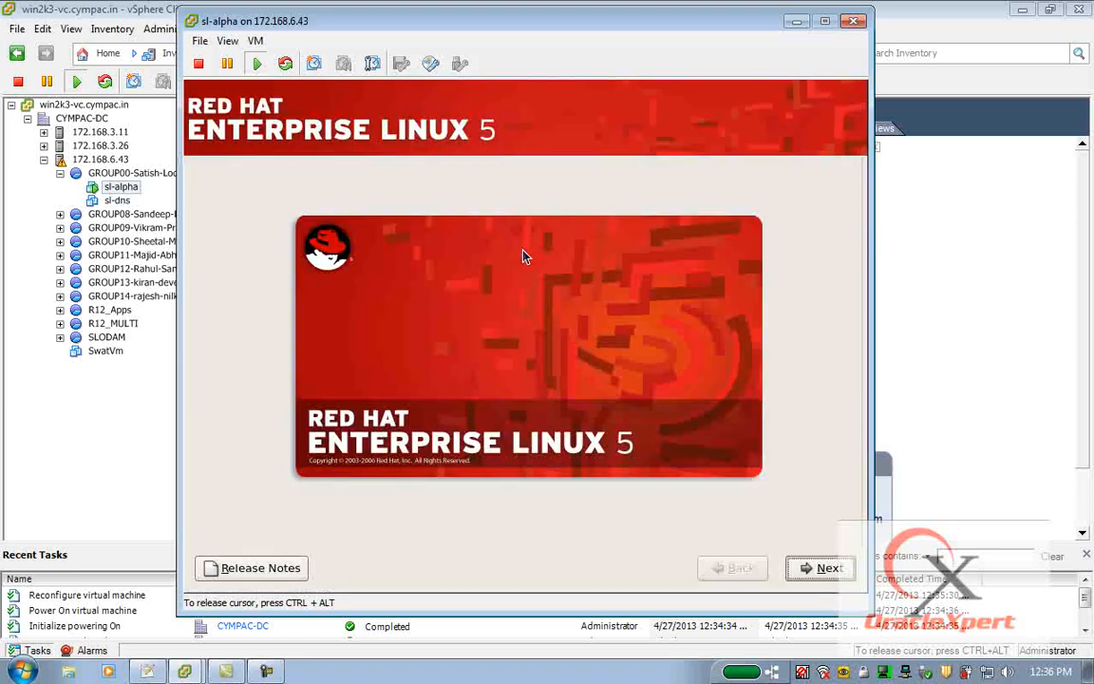
Continue past the welcome screen, keeping English as installation language and U.S. English keyboard.
left_click(827, 568)
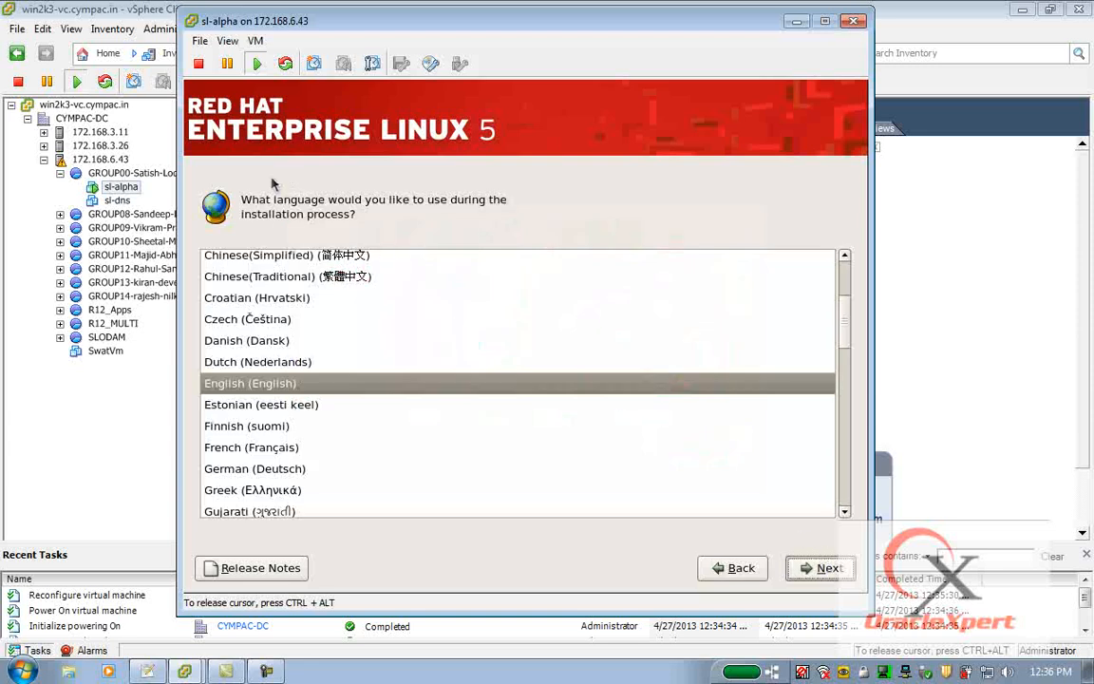
left_click(827, 569)
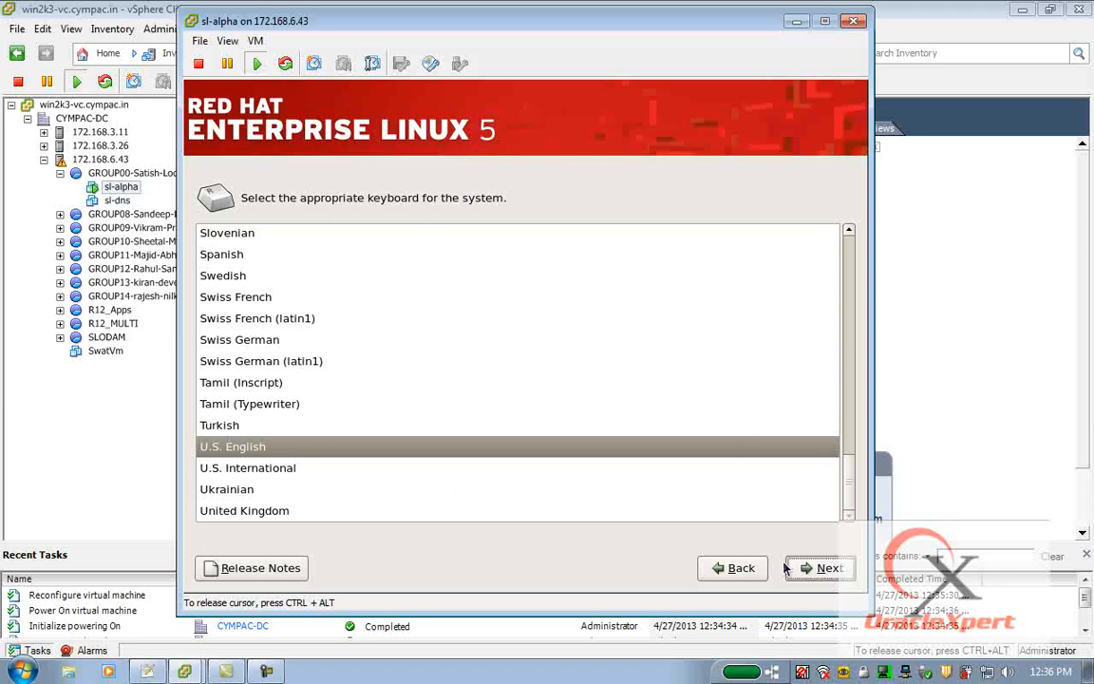
left_click(821, 570)
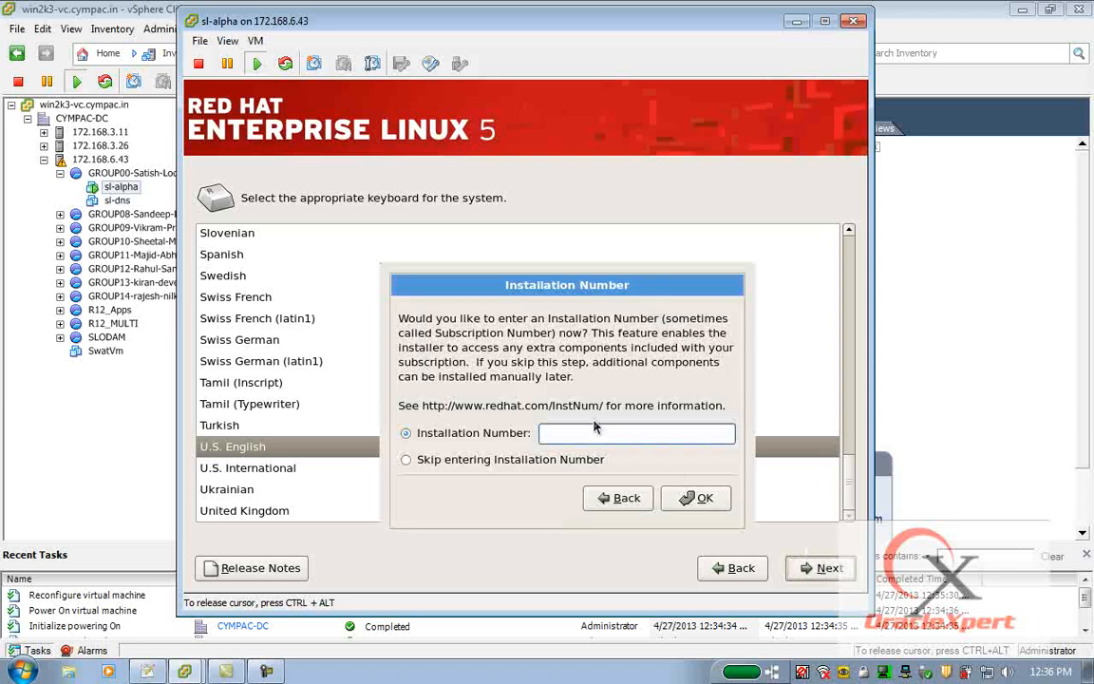
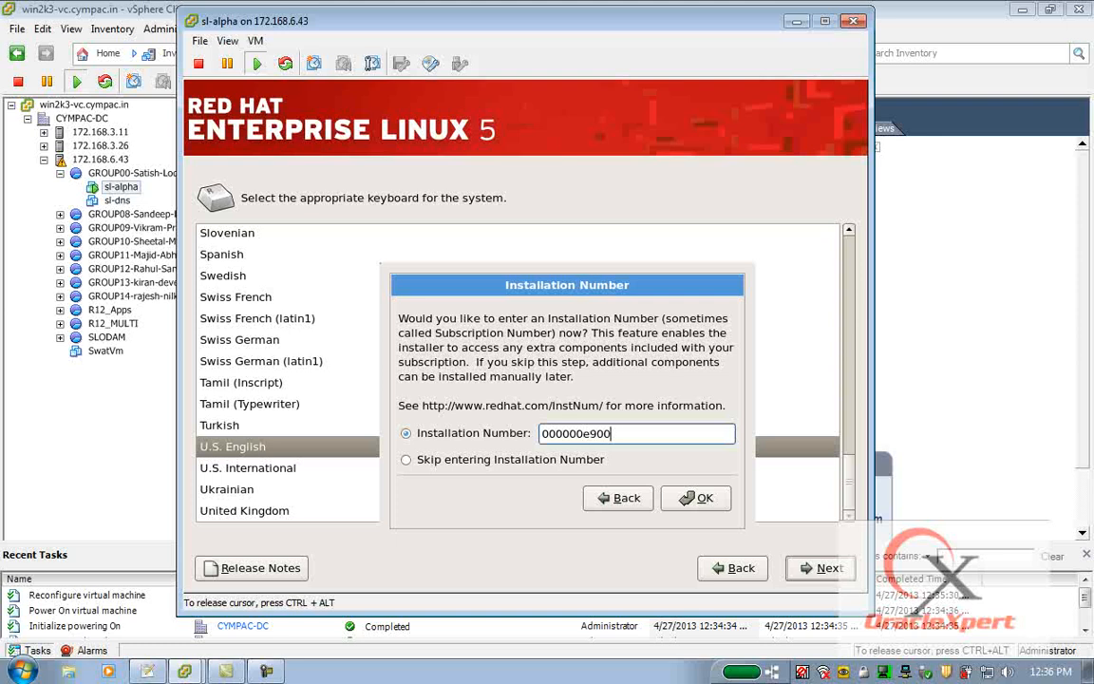
Enter the Red Hat installation number and confirm it.
left_click(699, 500)
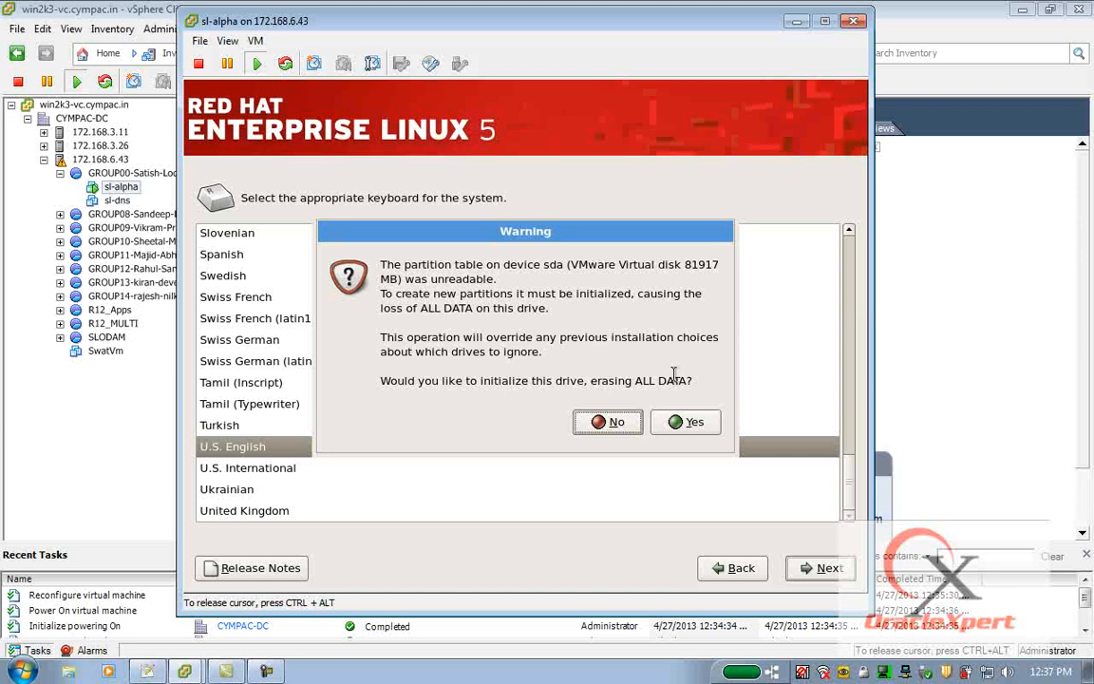
Agree to initialize the sda drive, choose Create custom layout partitioning, and continue.
left_click(680, 422)
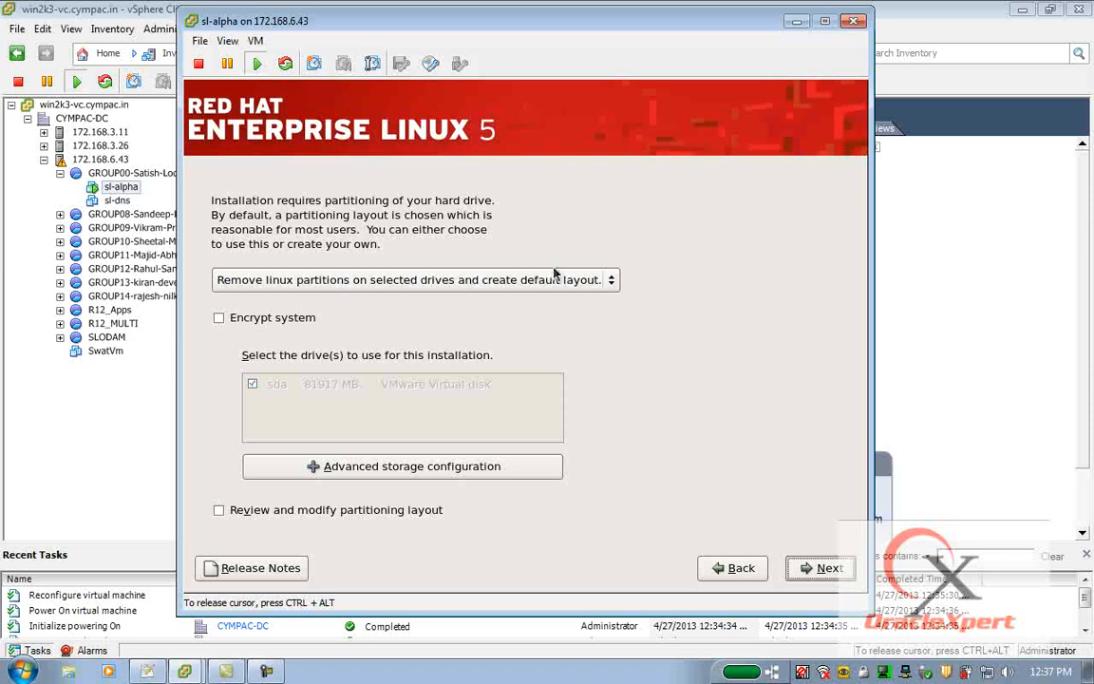
left_click(611, 283)
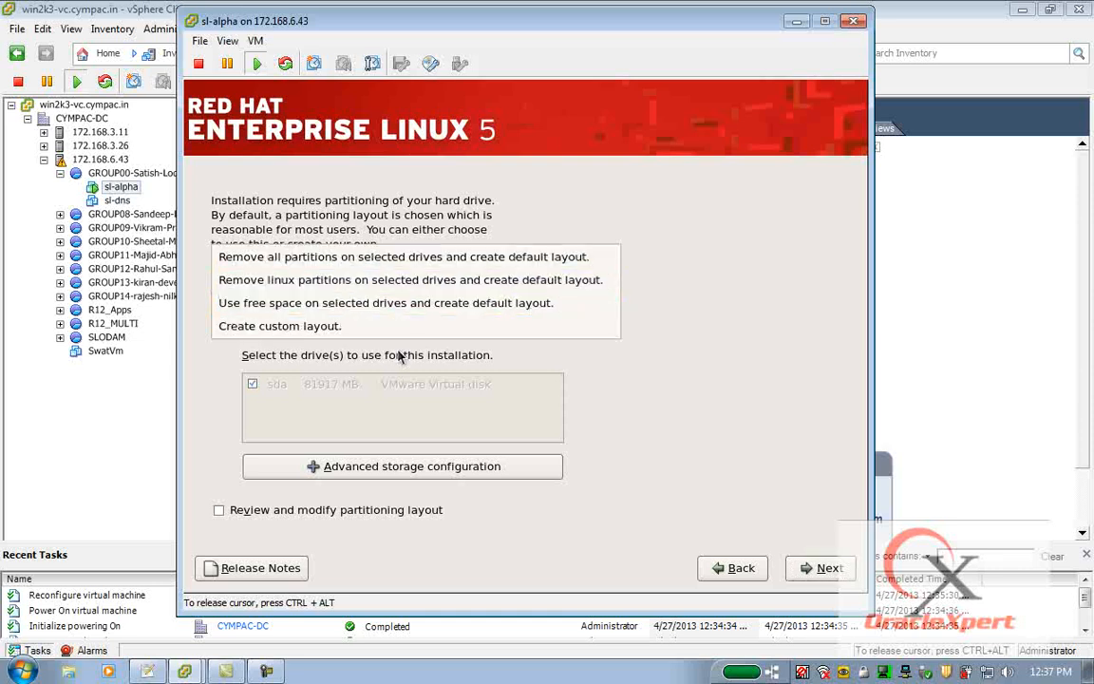
left_click(267, 328)
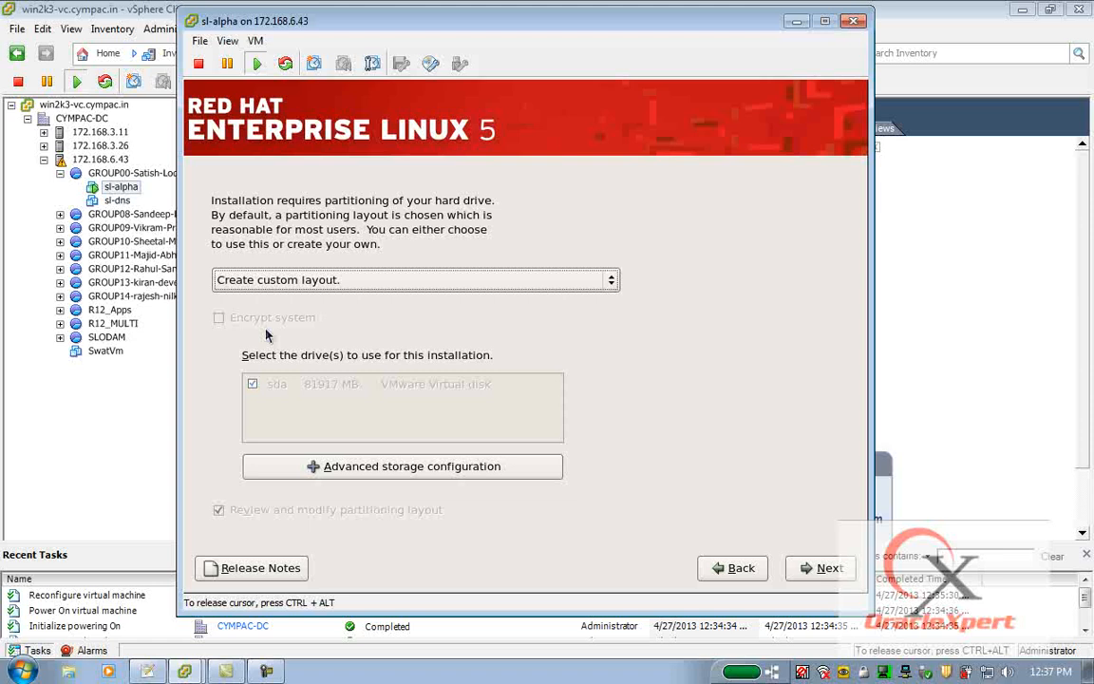
left_click(826, 568)
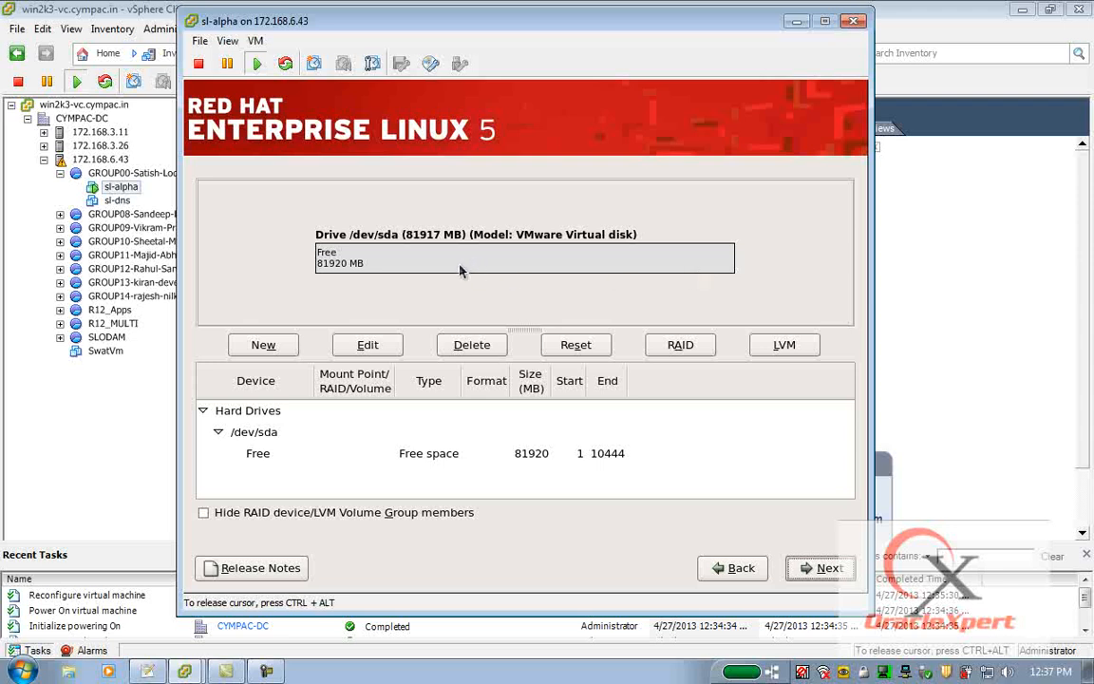
Add a new 12000 MB ext3 partition mounted at /.
left_click(263, 345)
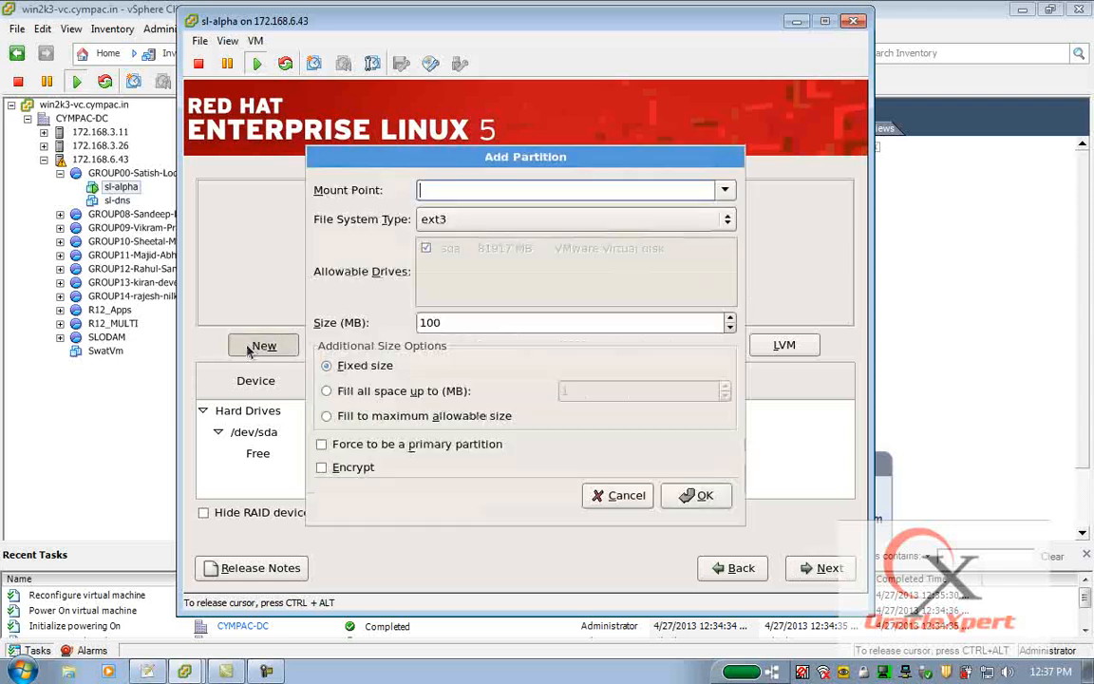
type("/")
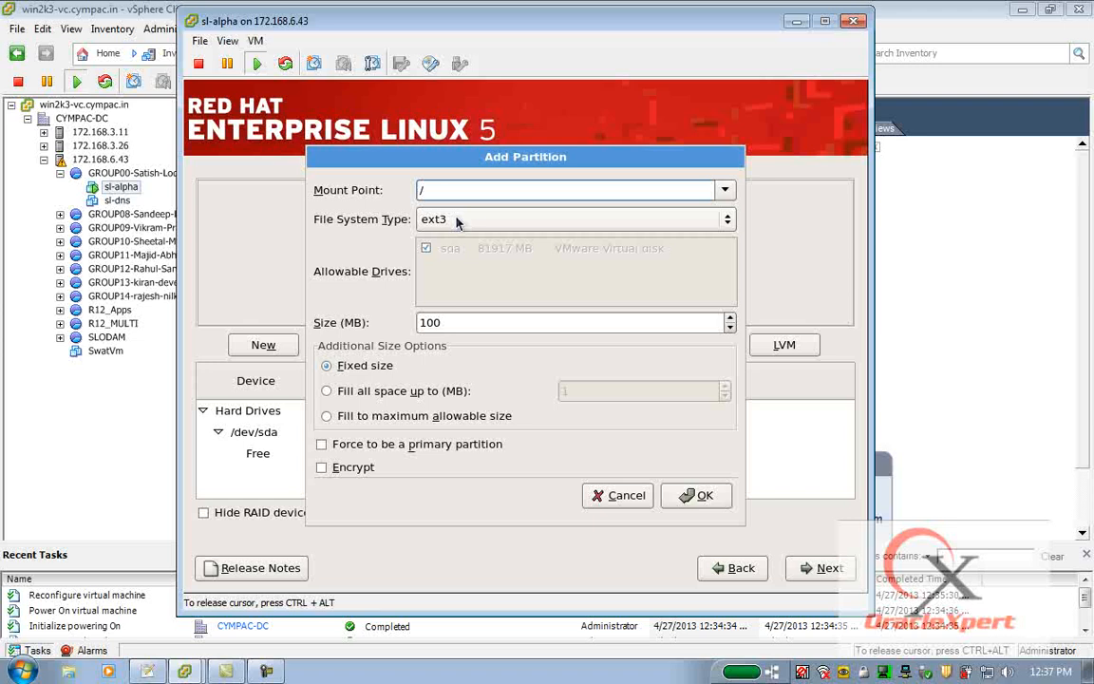
double_click(434, 322)
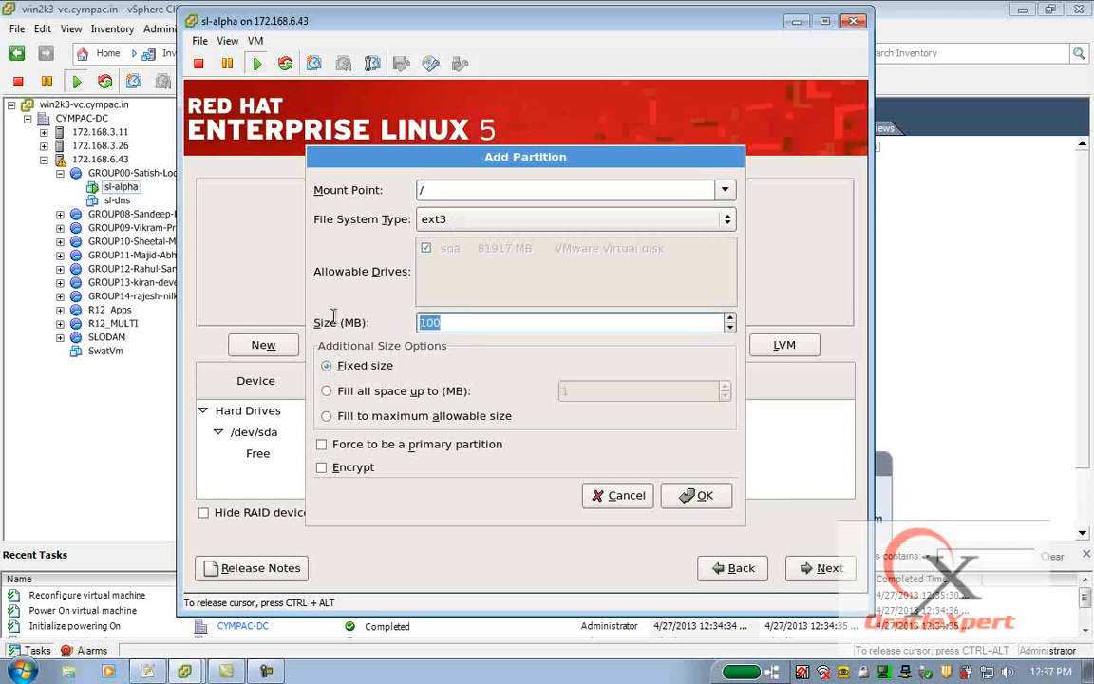
type("21000")
key("BackSpace")
key("BackSpace")
key("BackSpace")
key("BackSpace")
key("BackSpace")
type("12000")
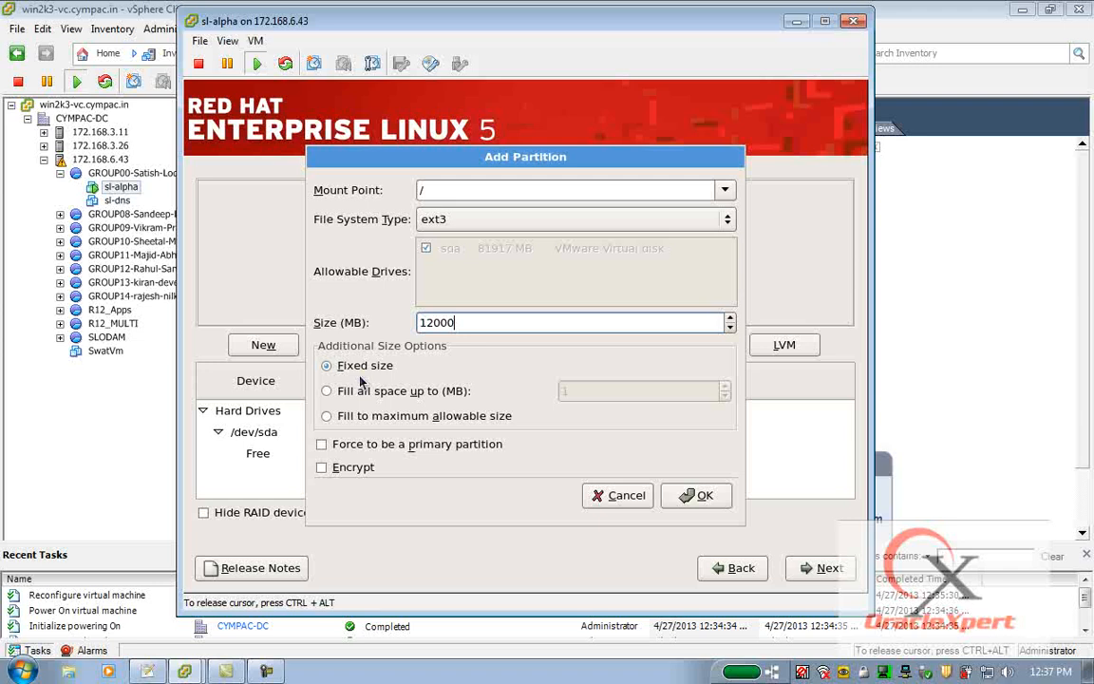
left_click(698, 495)
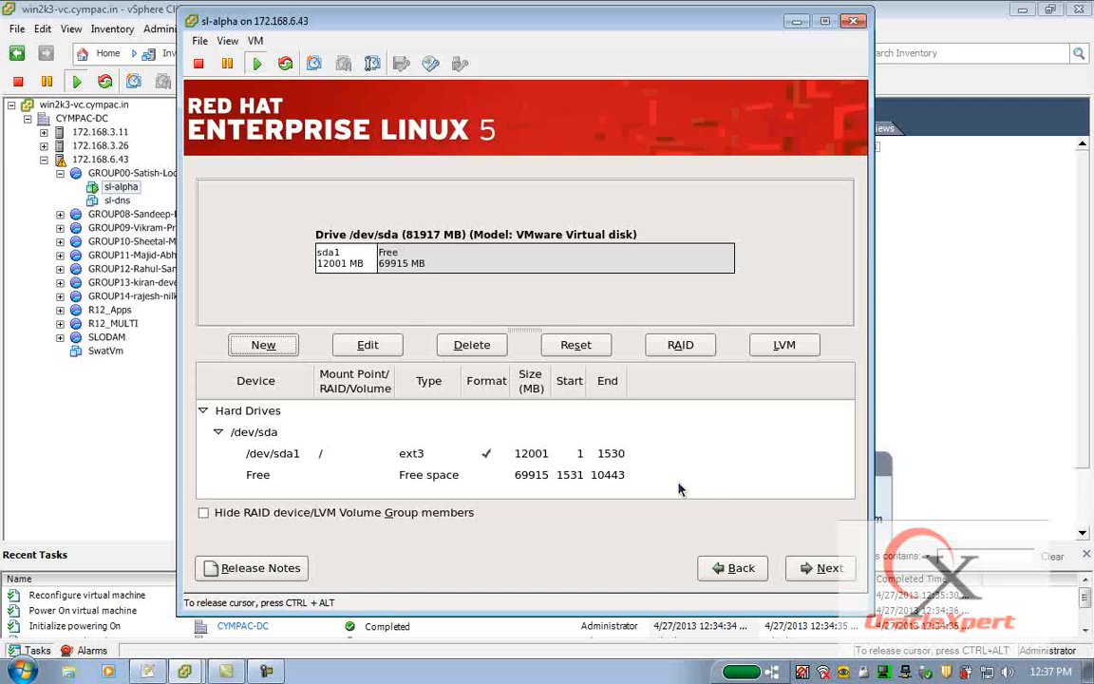
Add a new 3096 MB swap partition.
left_click(254, 350)
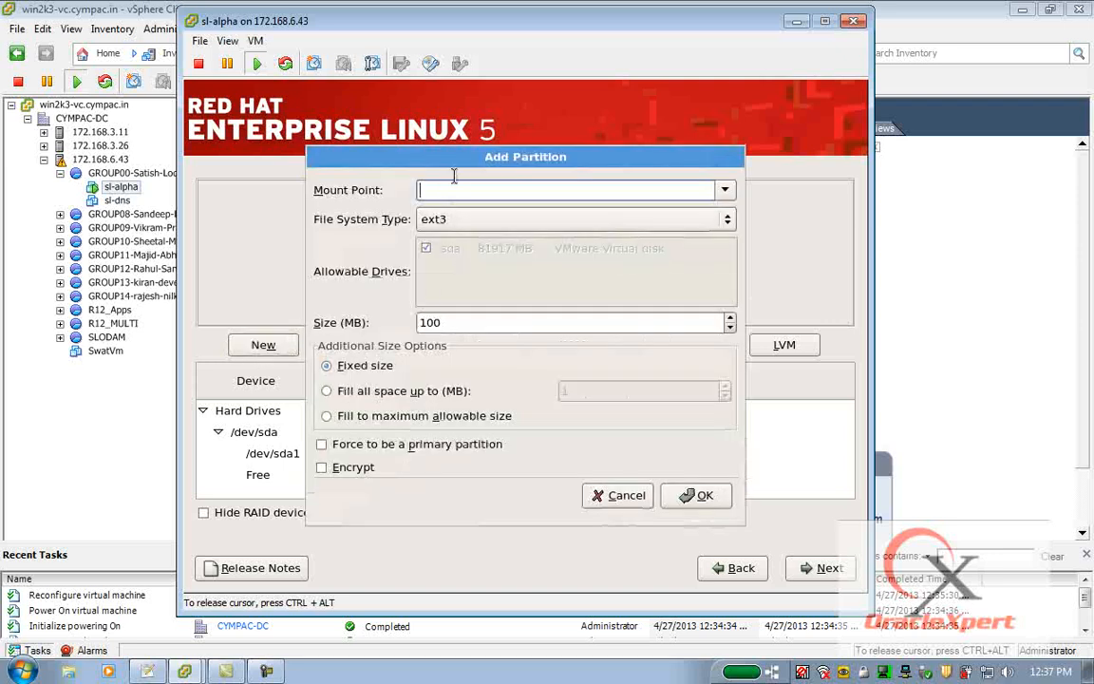
left_click(547, 227)
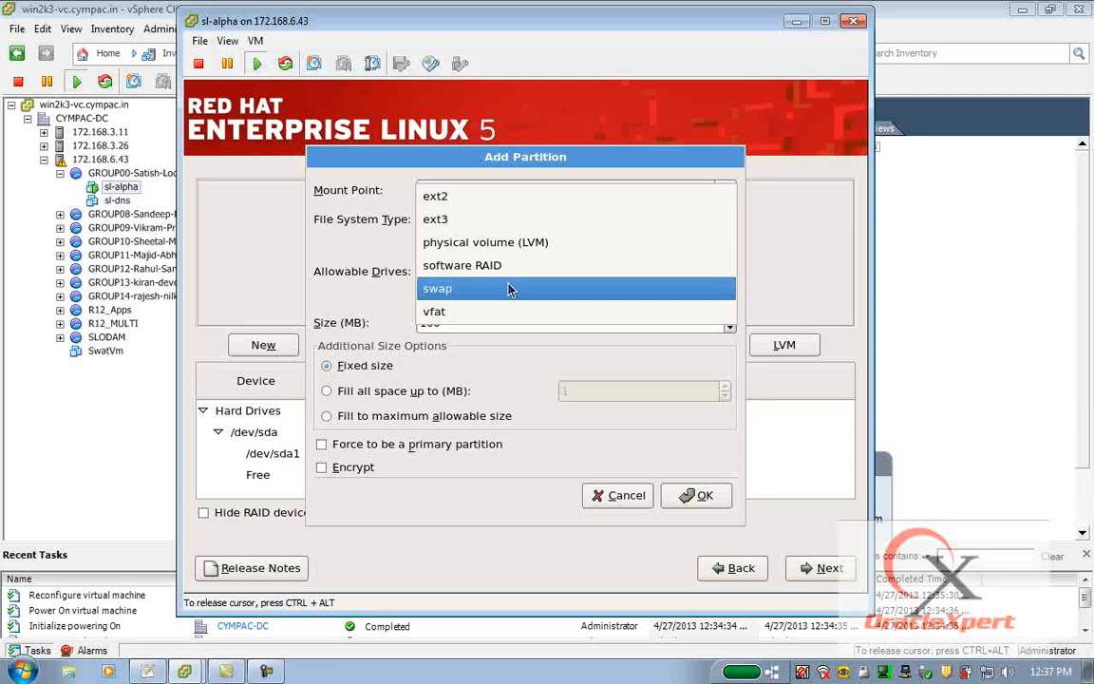
left_click(509, 289)
left_click_drag(314, 327, 385, 308)
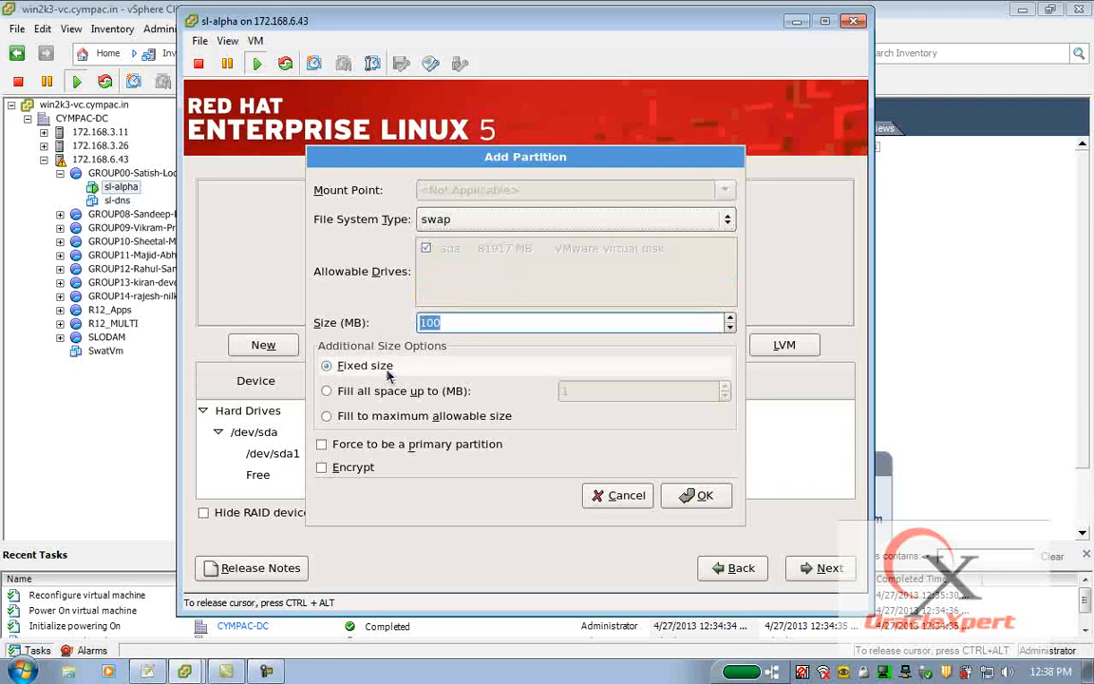
type("309")
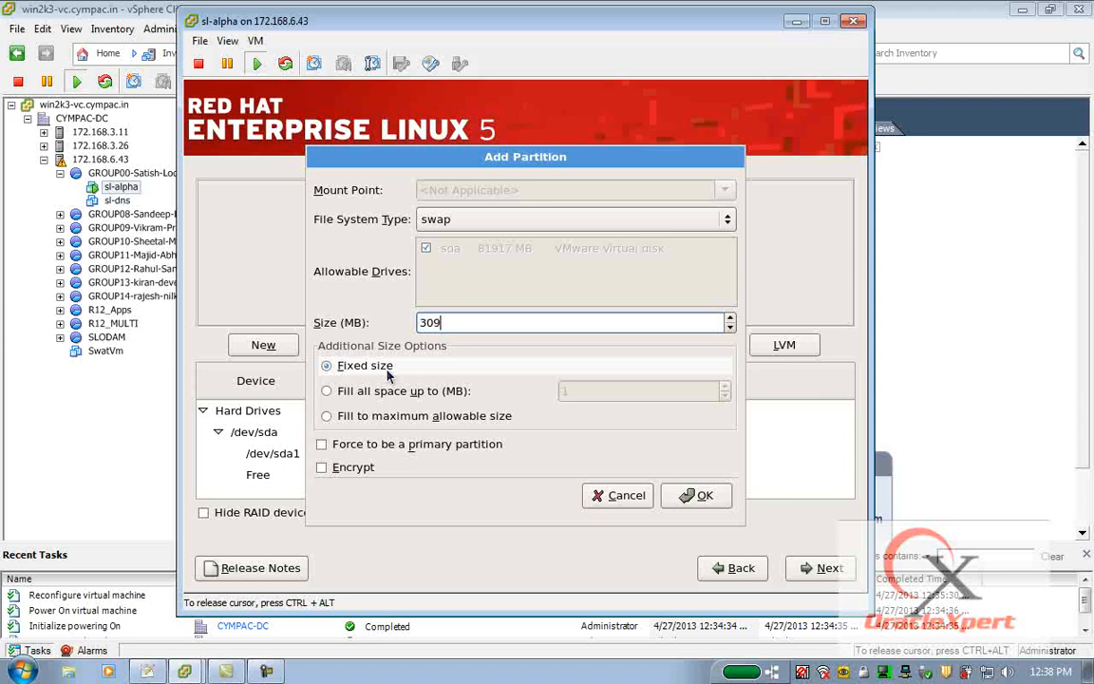
type("6")
left_click(692, 496)
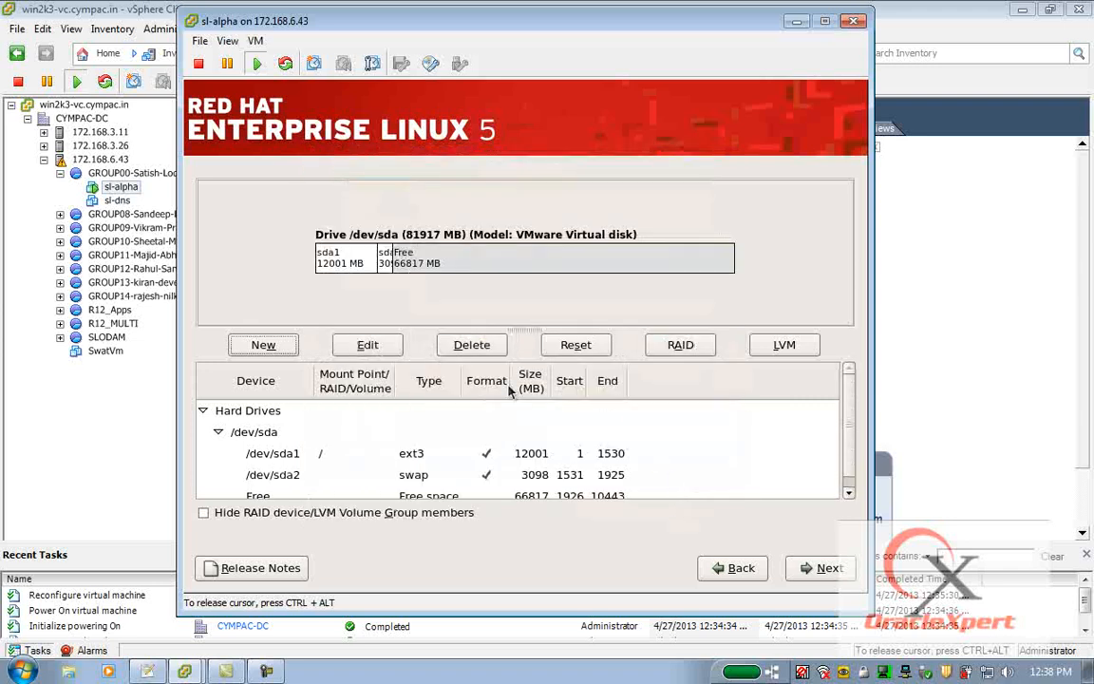
Add an ext3 partition mounted at /u002 that fills to the maximum allowable size, and continue past partitioning.
left_click(263, 345)
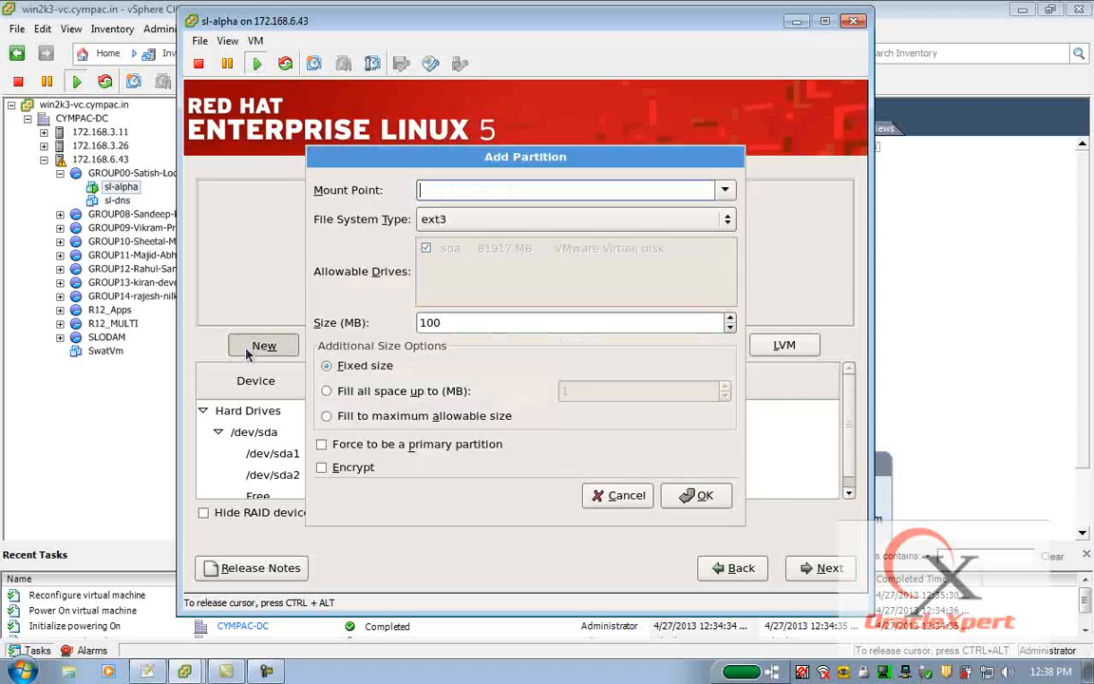
type("/u002")
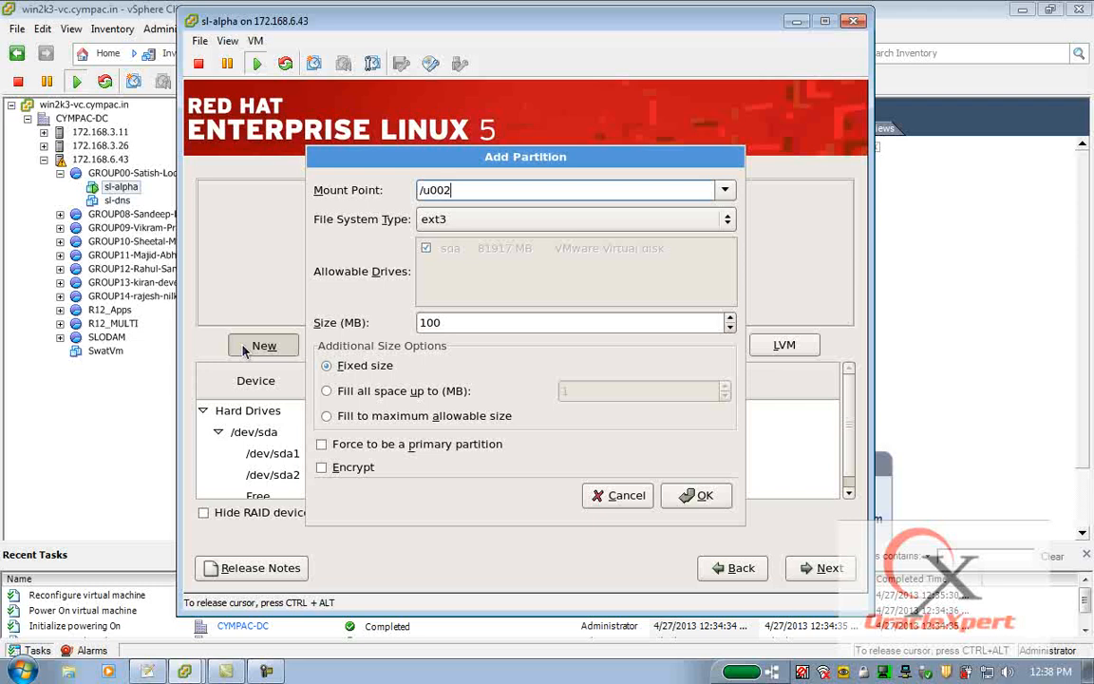
left_click(328, 417)
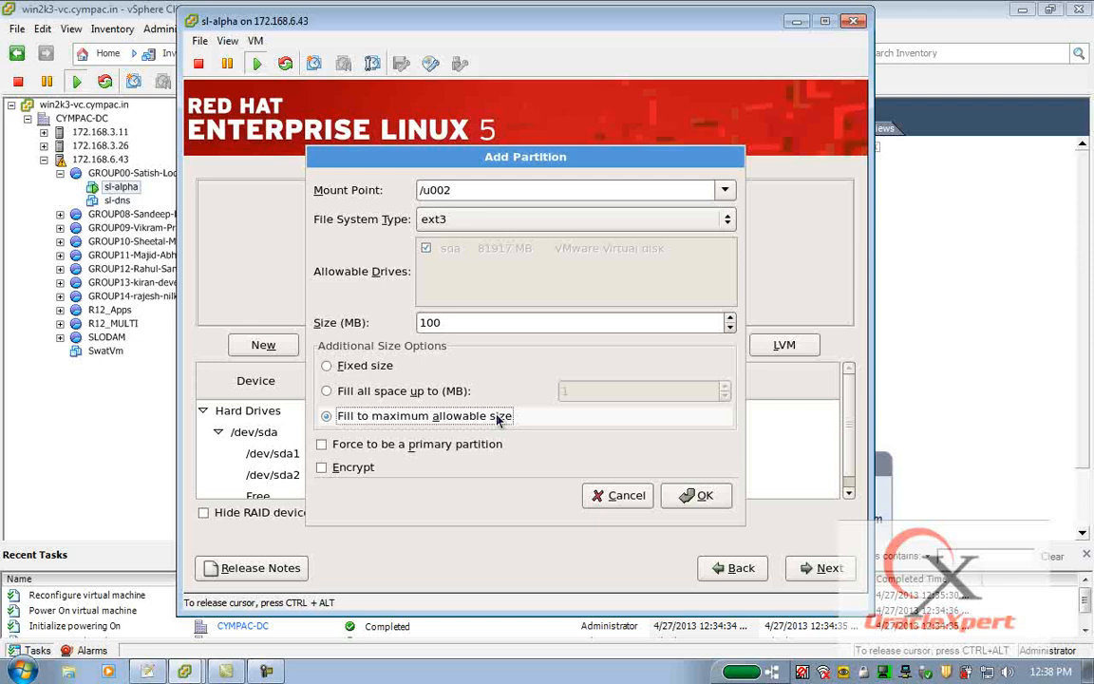
left_click(696, 495)
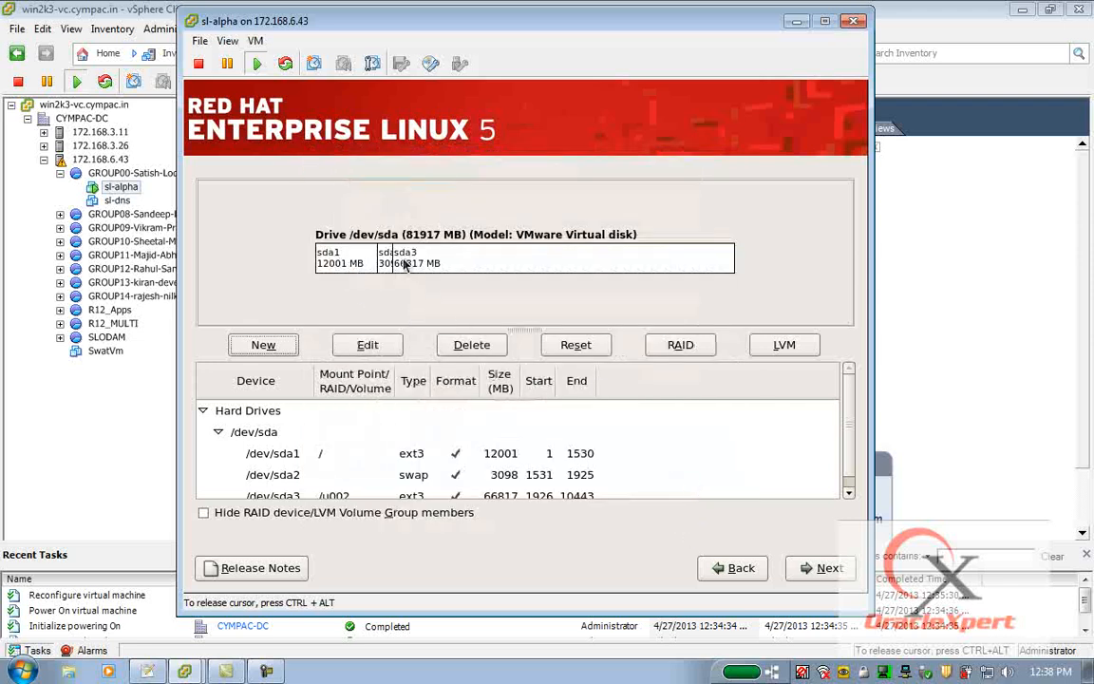
left_click(823, 568)
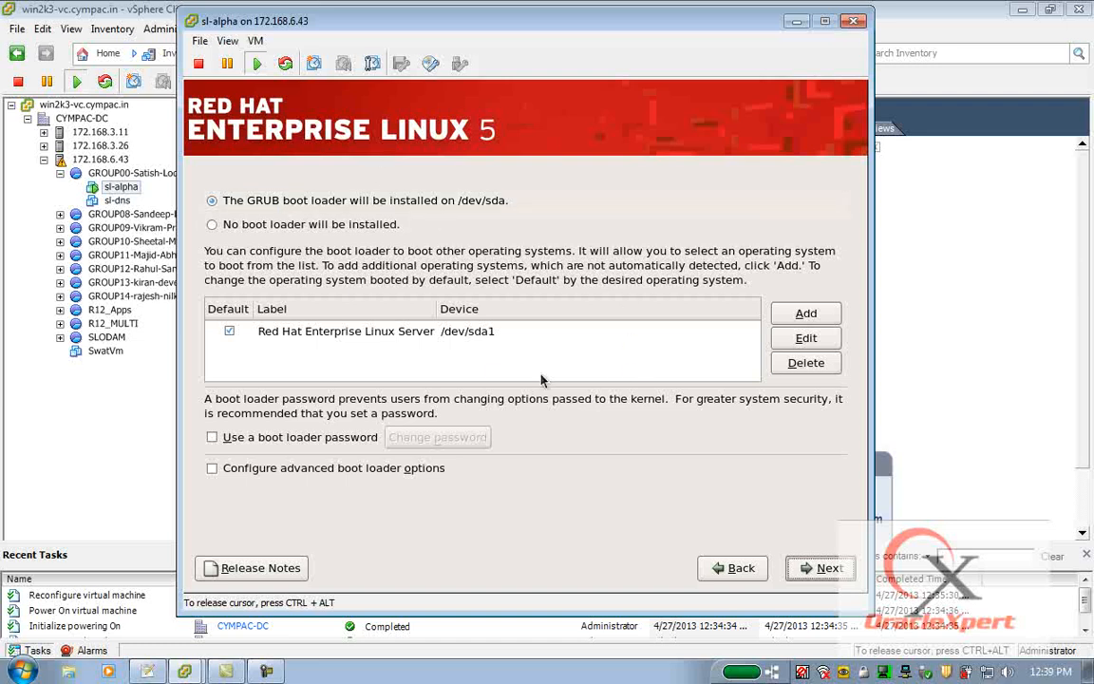
Accept the default GRUB boot loader settings and enable eth1 to activate on boot.
left_click(834, 562)
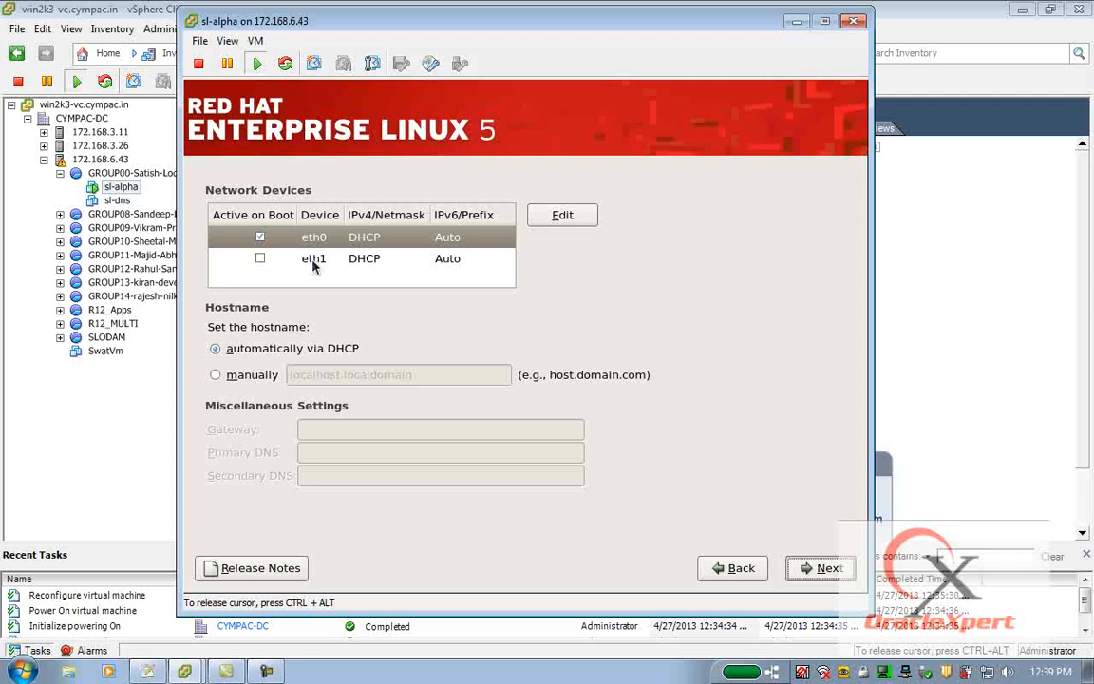
left_click(262, 260)
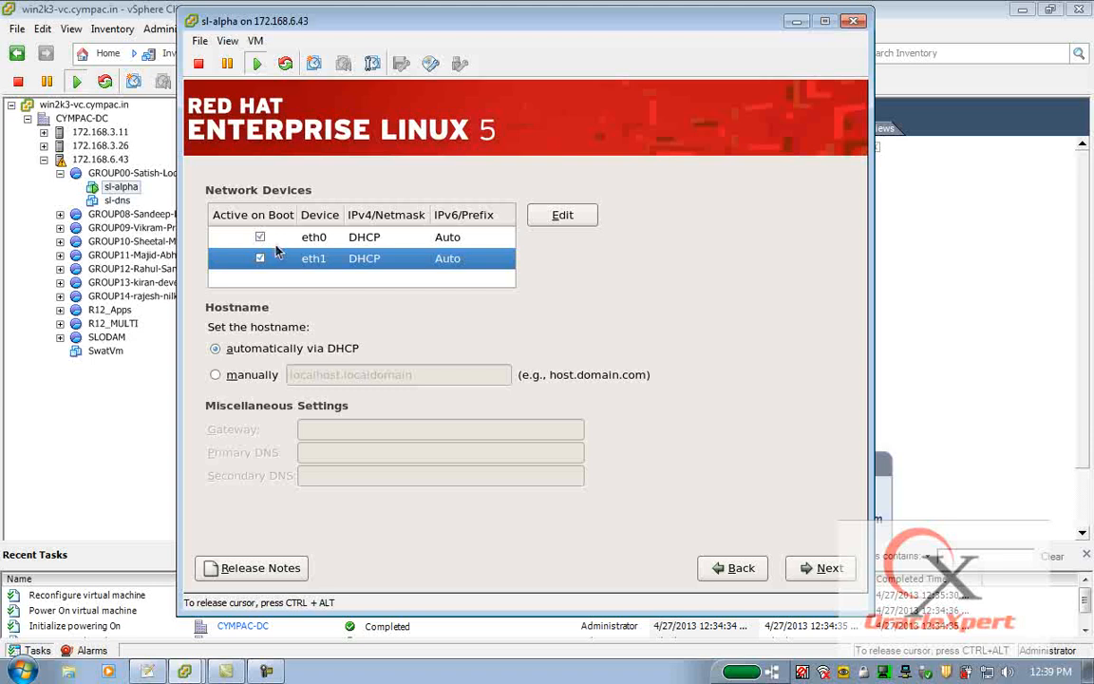
Configure eth0 manually with IP 172.168.200.2, netmask 255.255.0.0, and IPv6 support disabled.
left_click(370, 241)
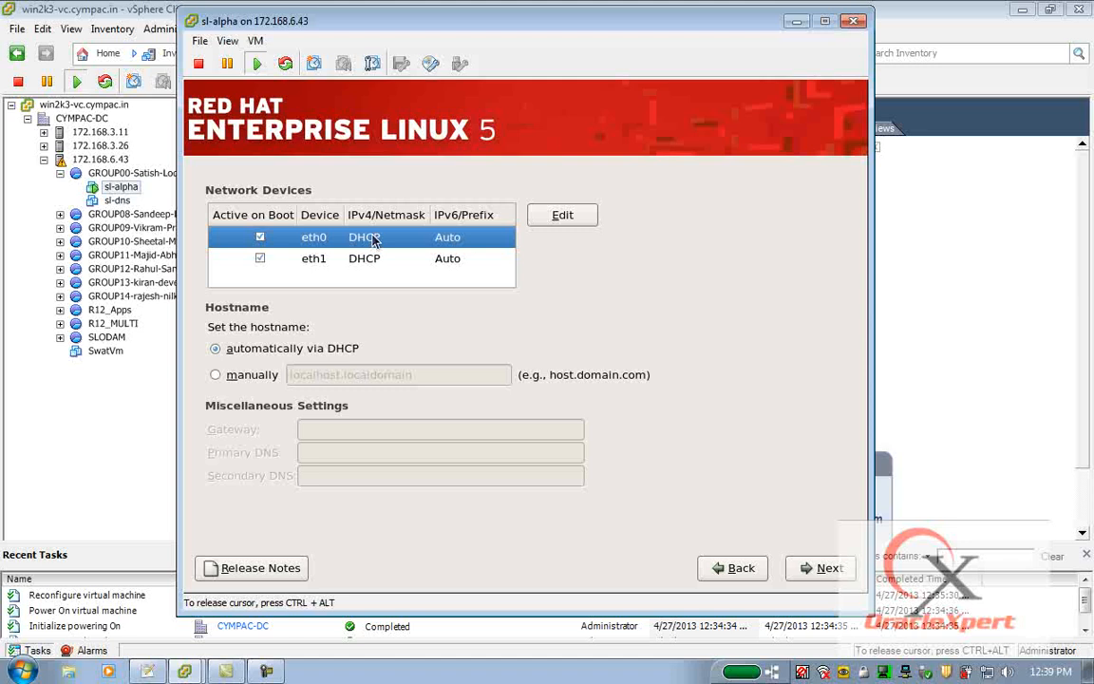
left_click(568, 215)
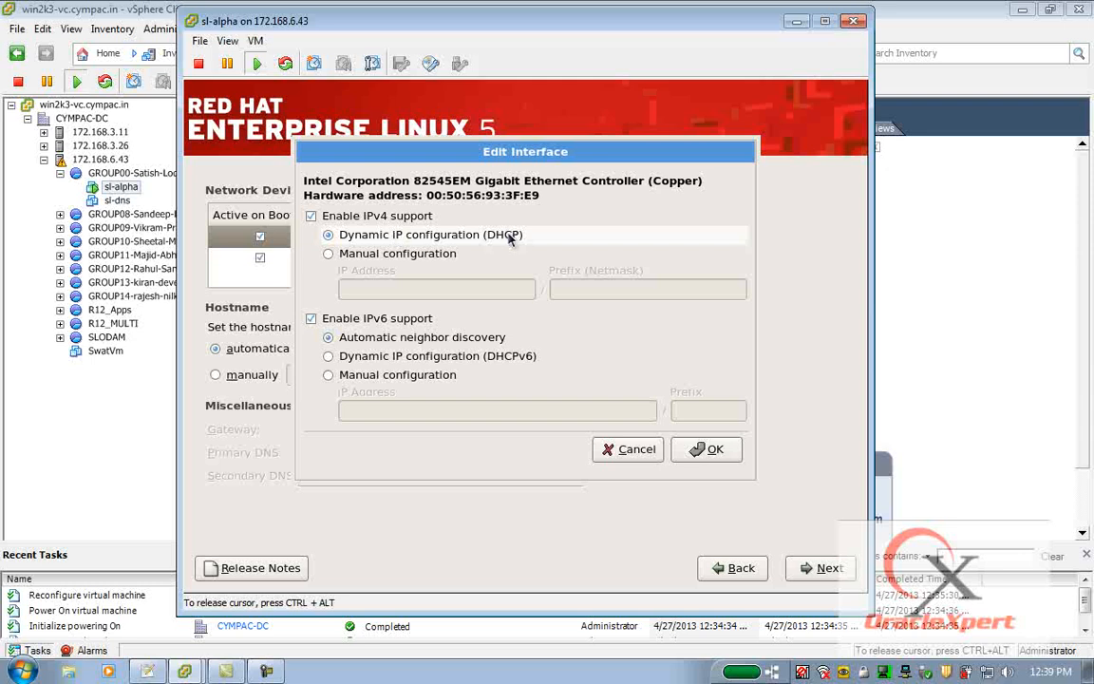
left_click(328, 254)
left_click(370, 285)
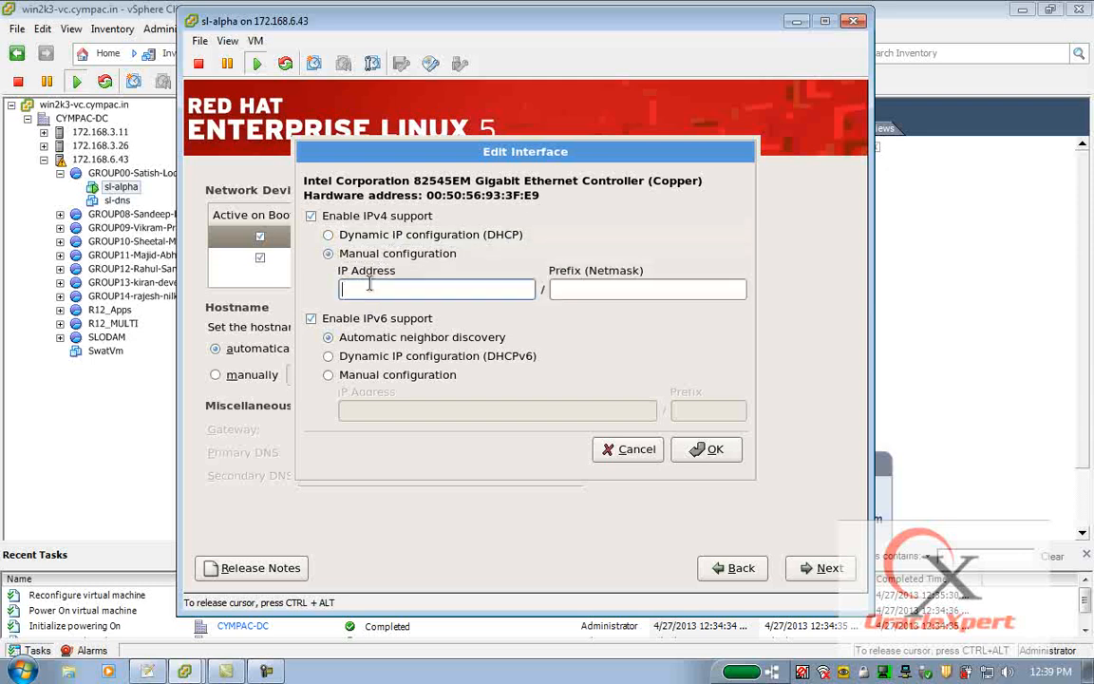
type("172.168.200.")
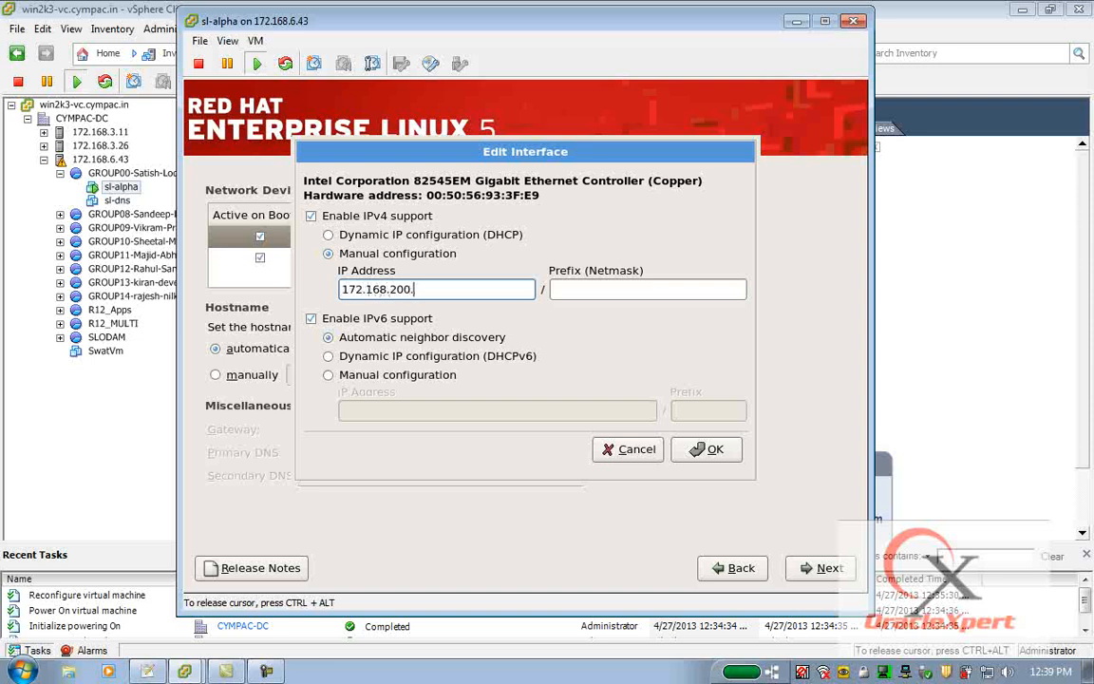
type("2")
key("Tab")
type("255.")
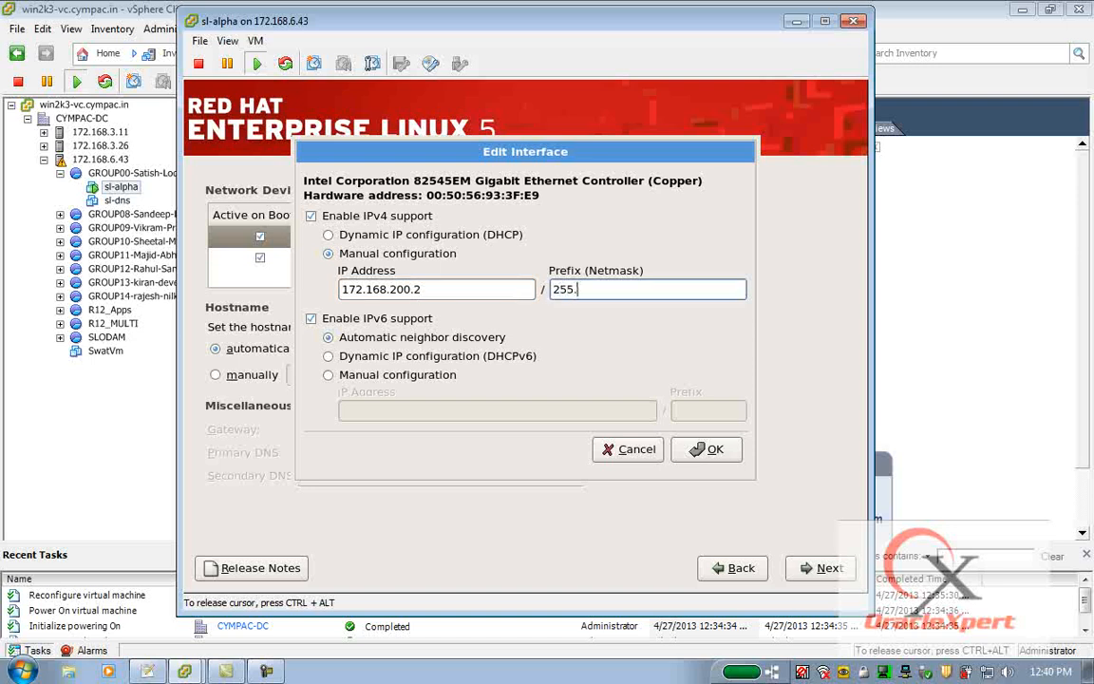
type("255.0.0")
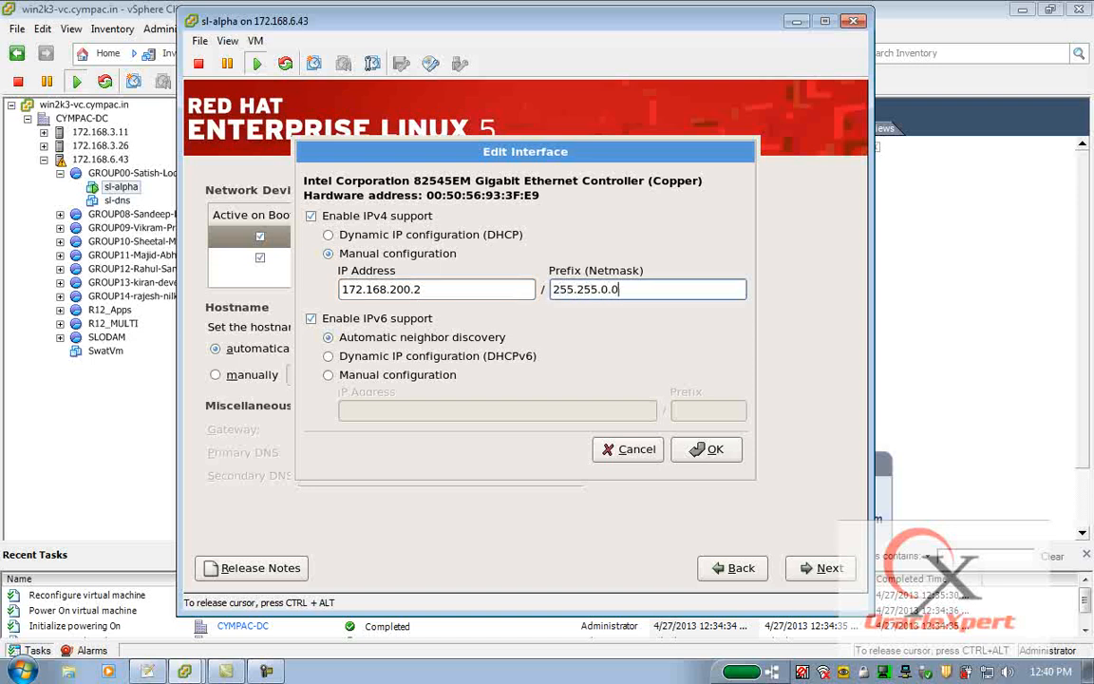
left_click(365, 328)
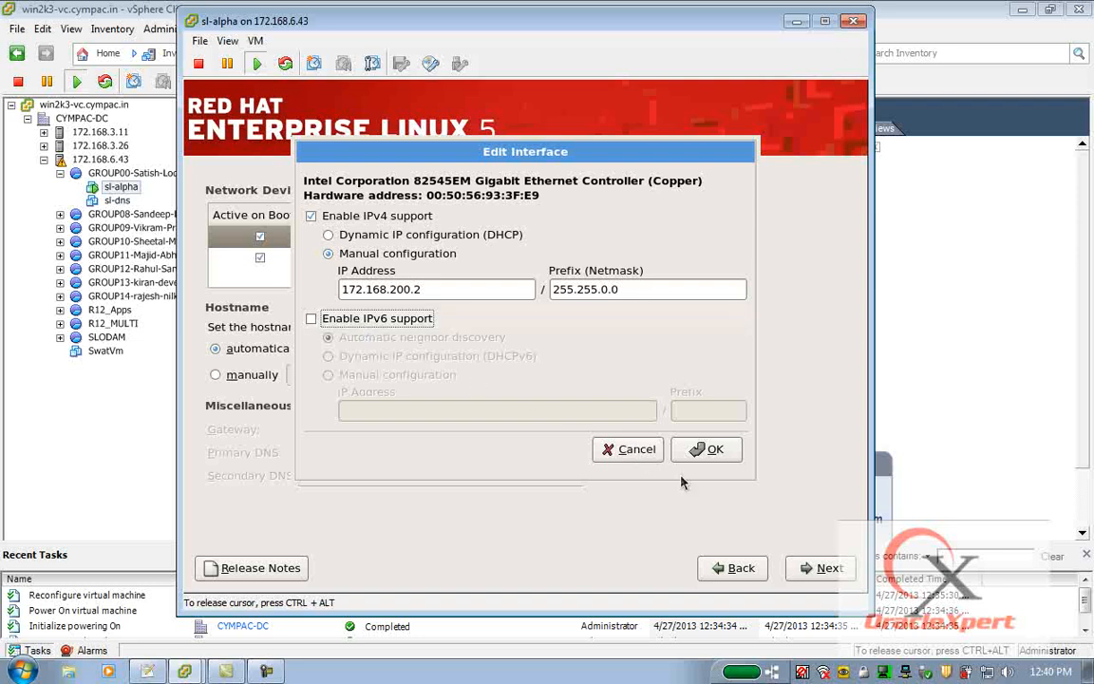
left_click(708, 449)
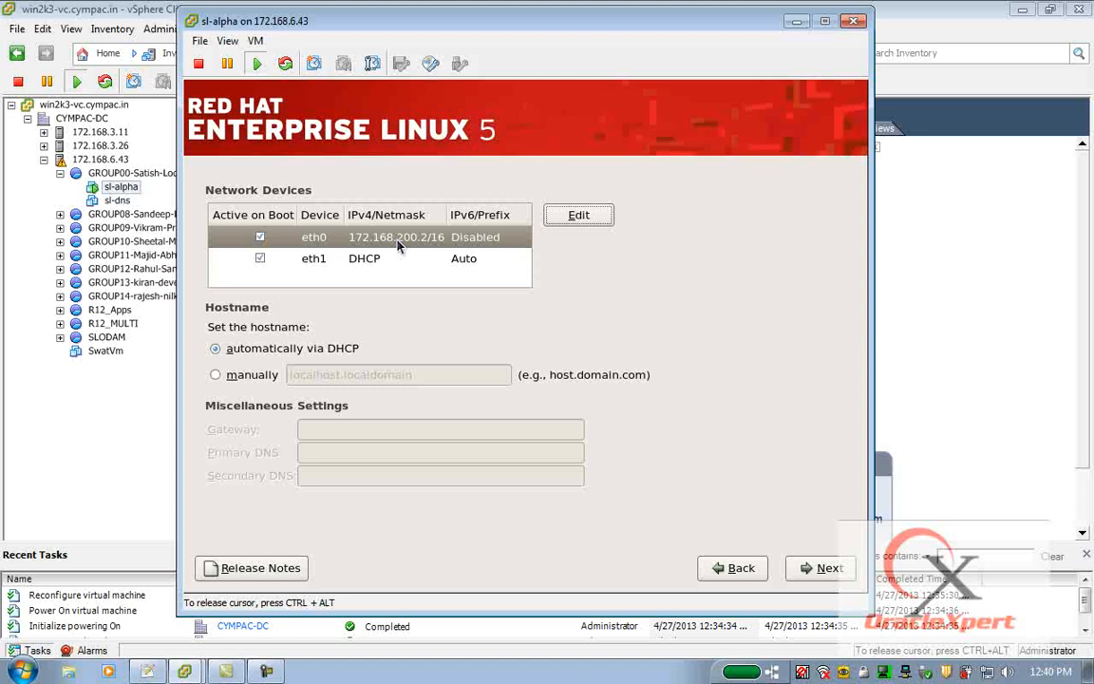
Configure eth1 manually with IP 192.168.200.2, netmask 255.255.255.0, and IPv6 support disabled.
left_click(314, 259)
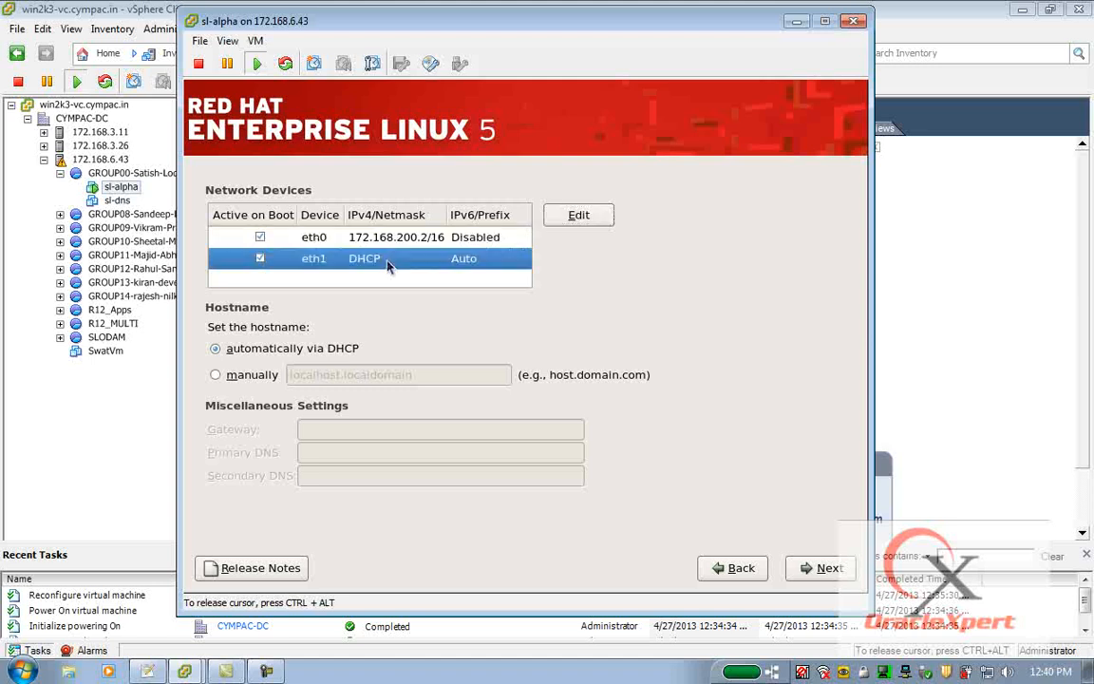
left_click(579, 217)
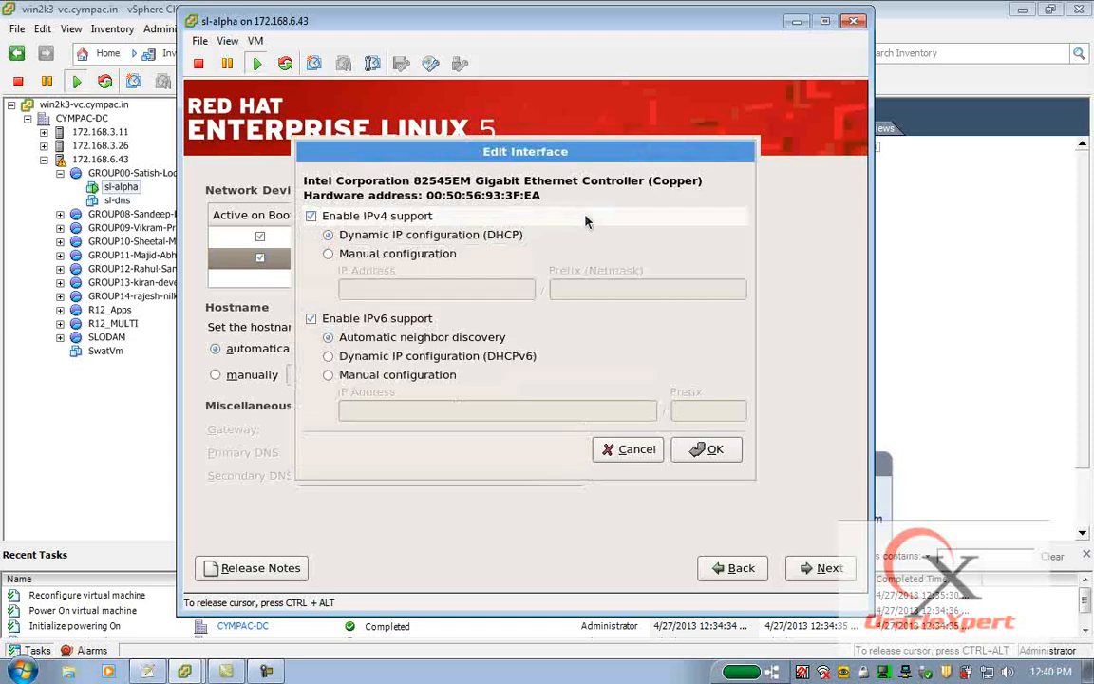
left_click(359, 254)
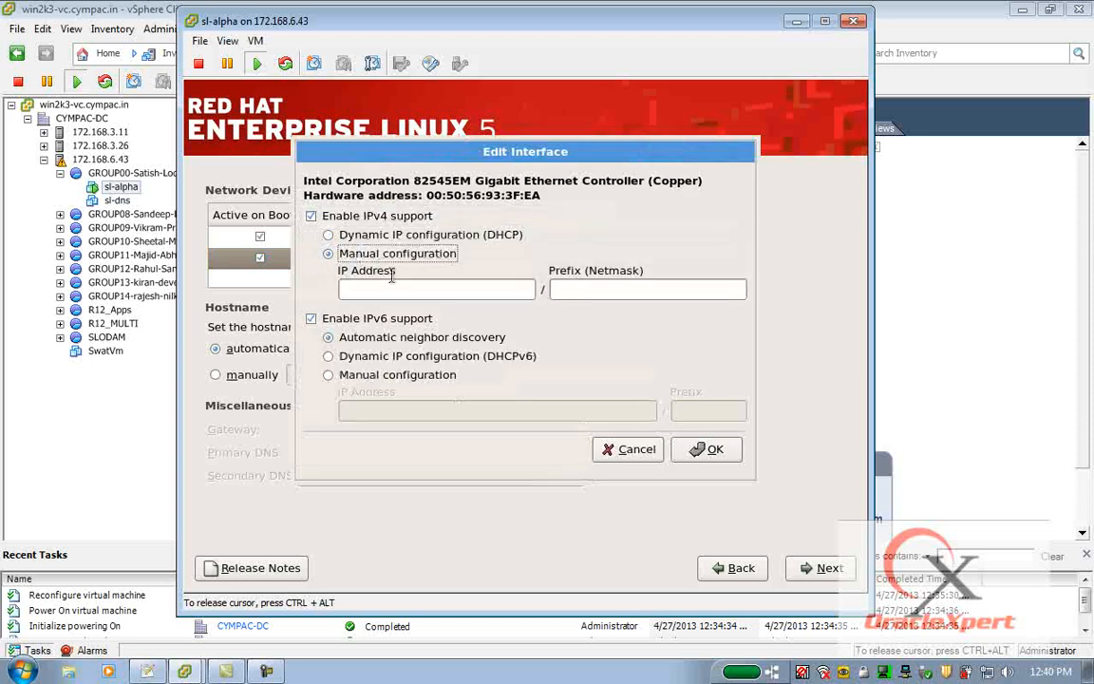
left_click(369, 287)
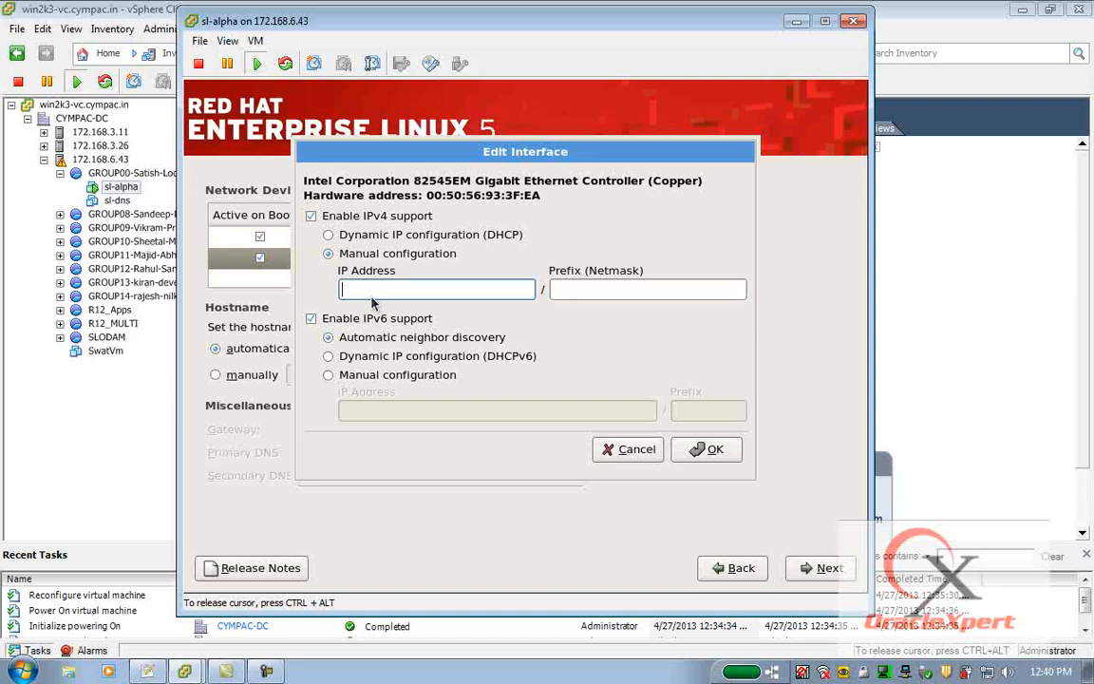
type("192.168.200.2")
key("Tab")
type("255.")
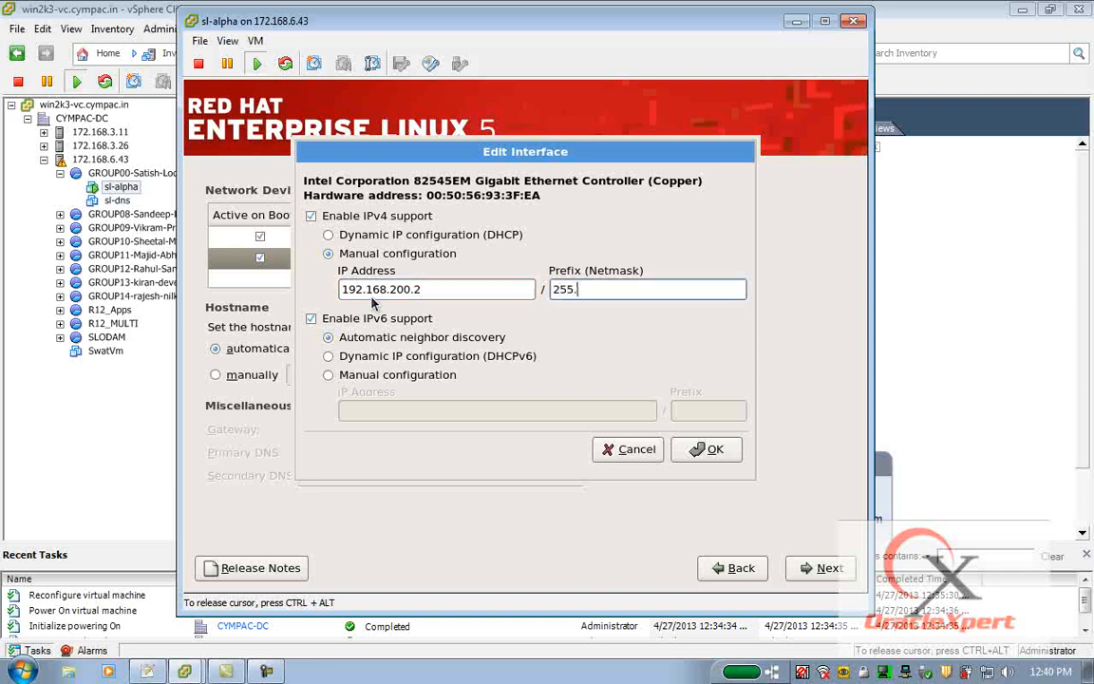
type("255.255.0")
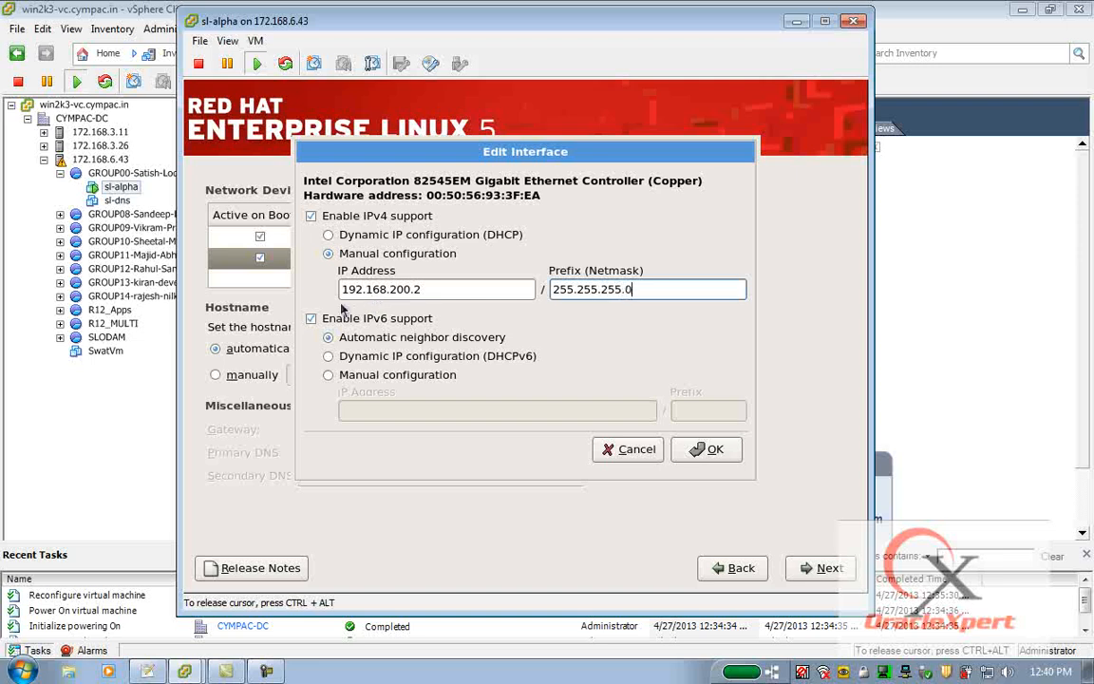
left_click(313, 319)
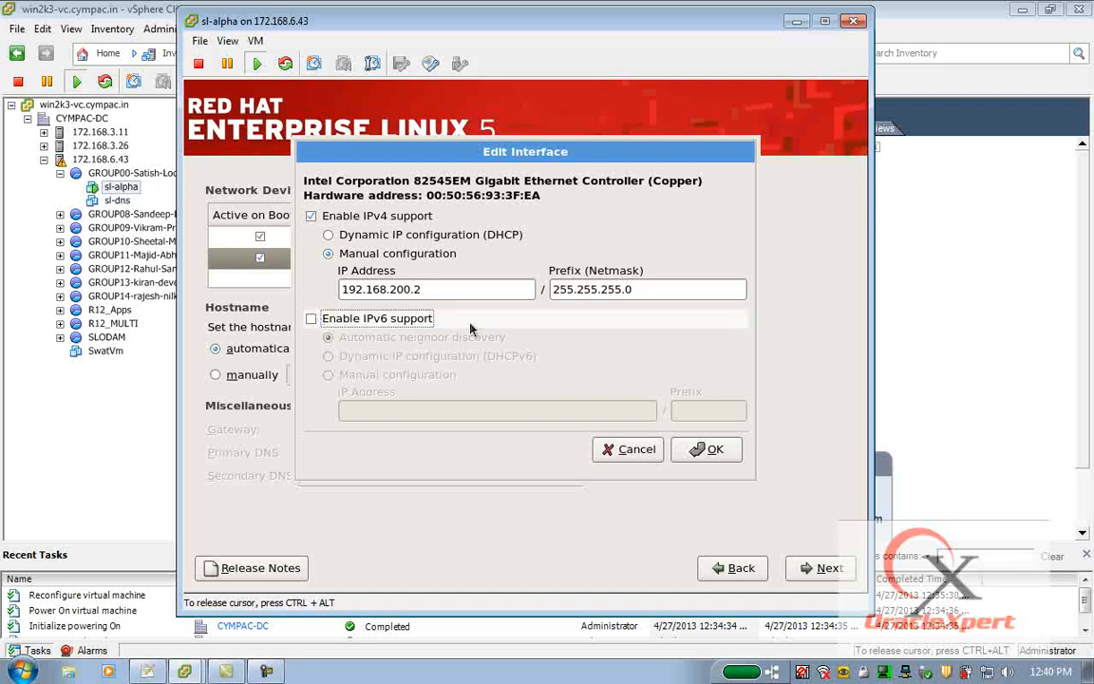
left_click(709, 450)
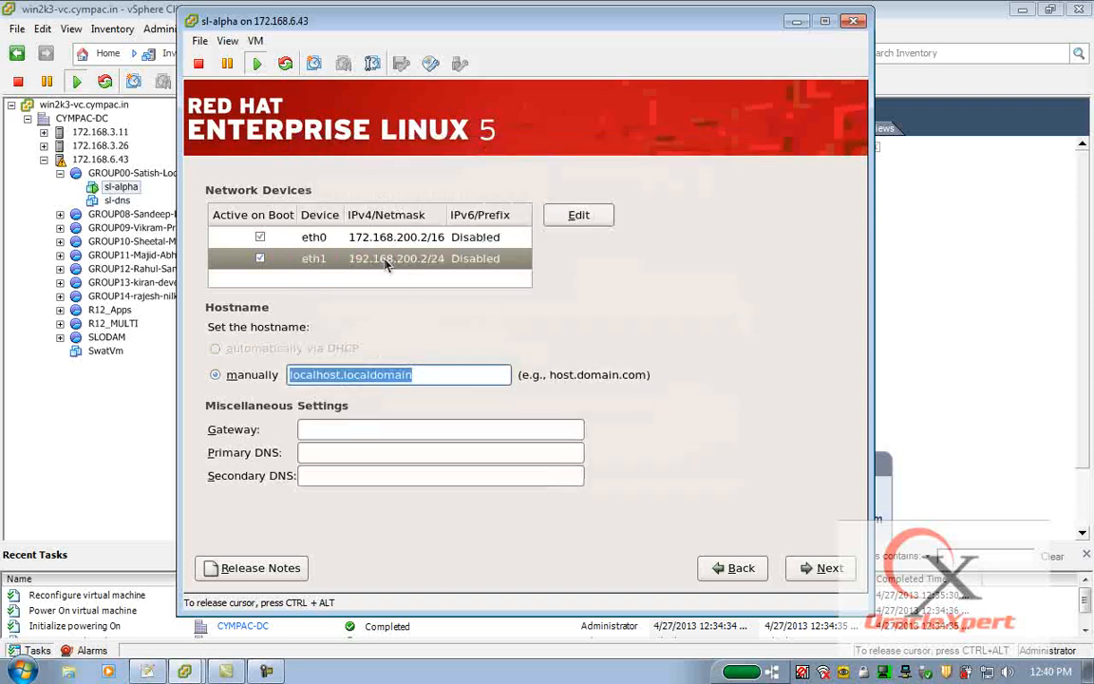
Set the hostname manually to sl-alpha.oraclexpert.com.
left_click(380, 238)
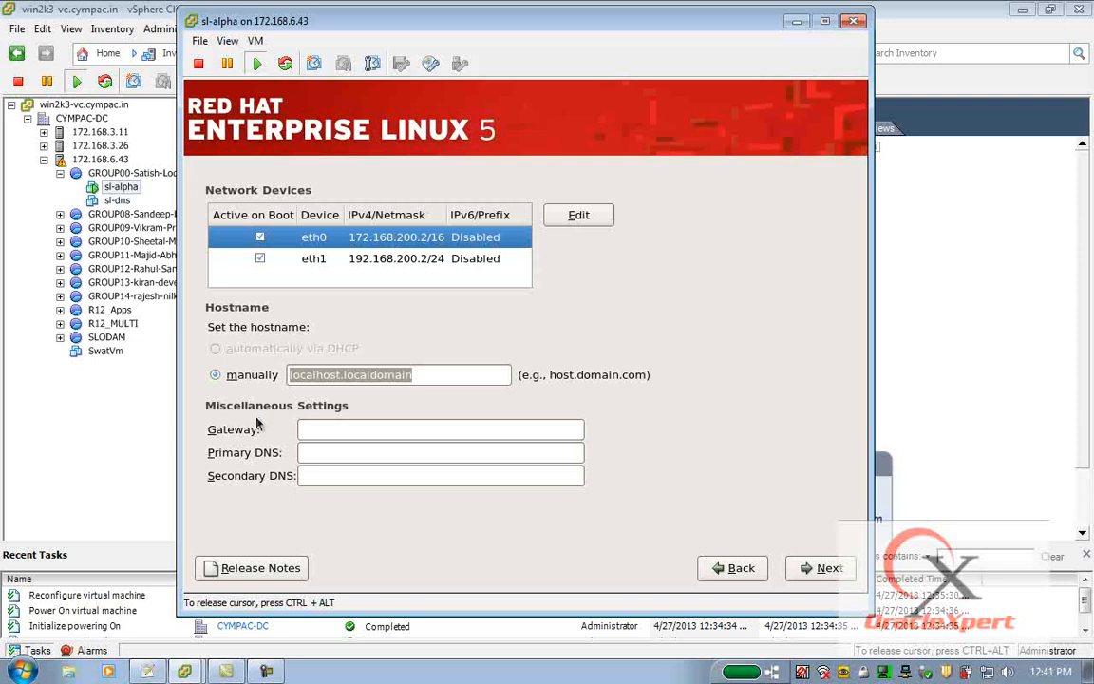
left_click(435, 371)
triple_click(435, 370)
type("sl-alpha.oraclexpert.com")
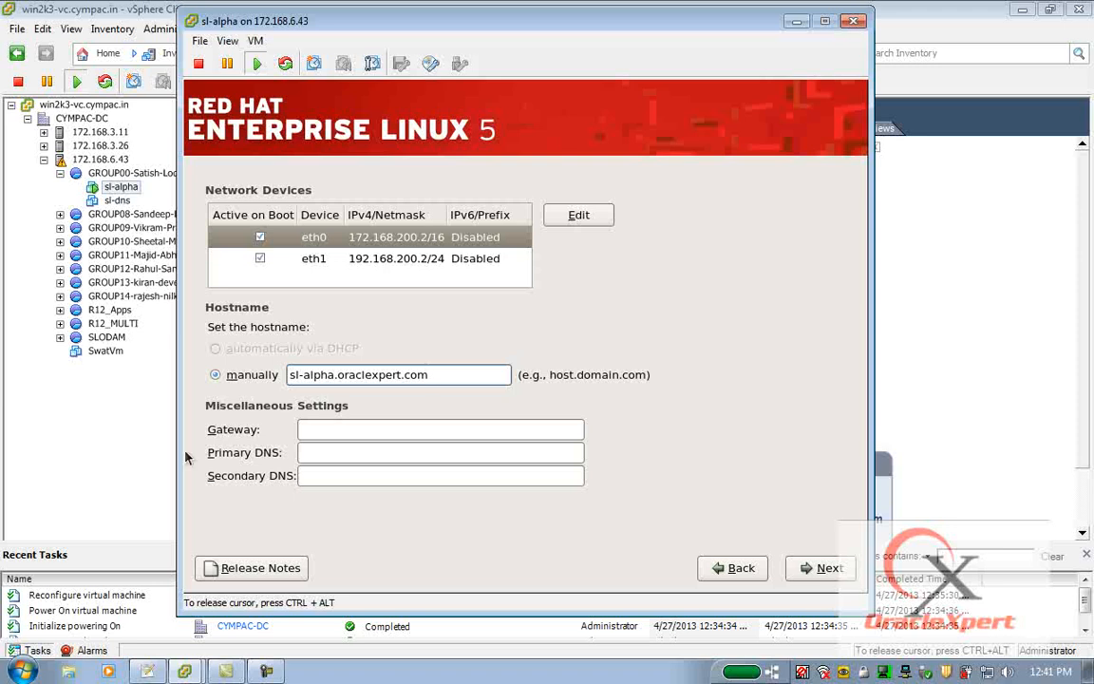
Set the gateway to 172.168.3.254 and primary DNS to 172.168.200.1, then continue.
left_click(323, 430)
type("172.168.3.254")
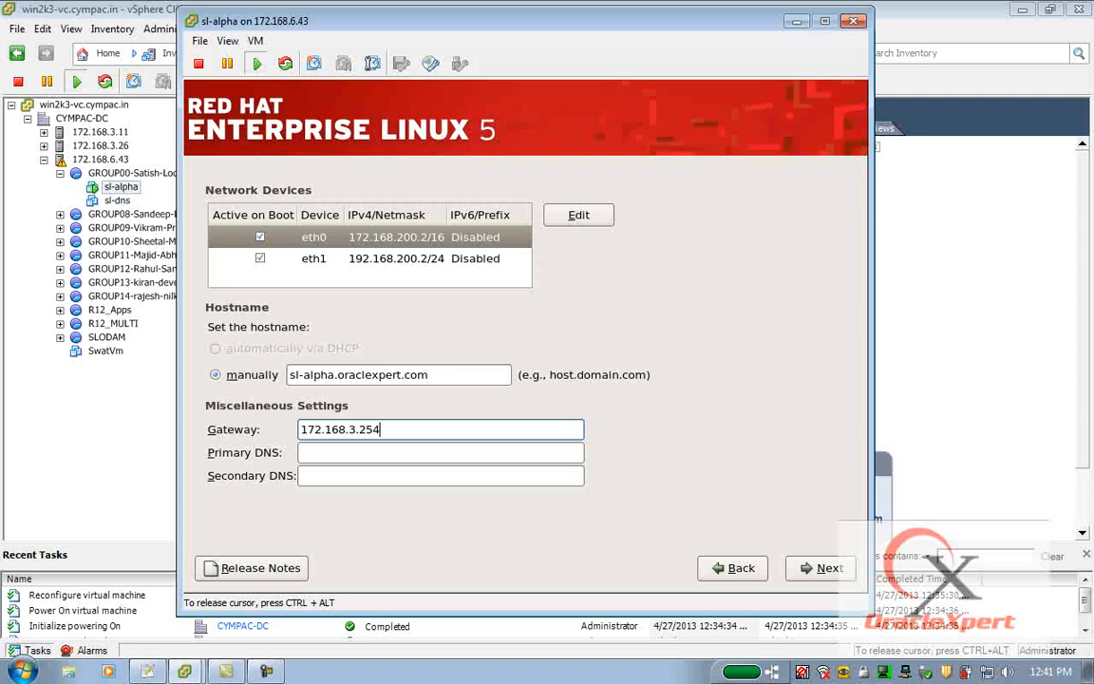
key("Tab")
type("1")
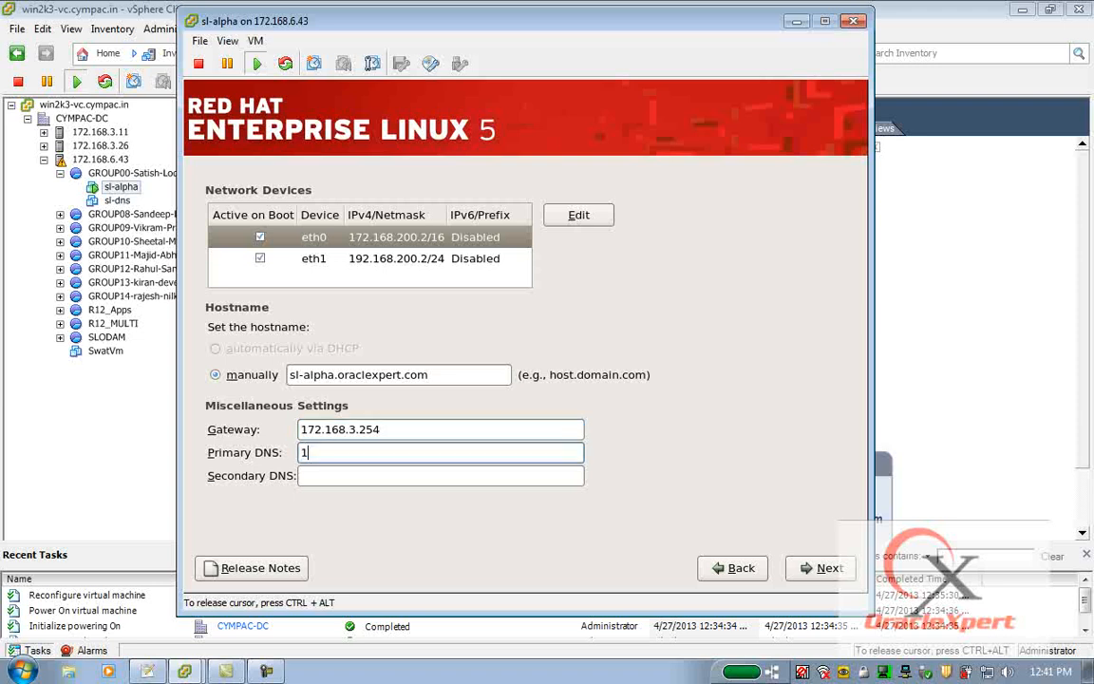
type("72.168.200.1")
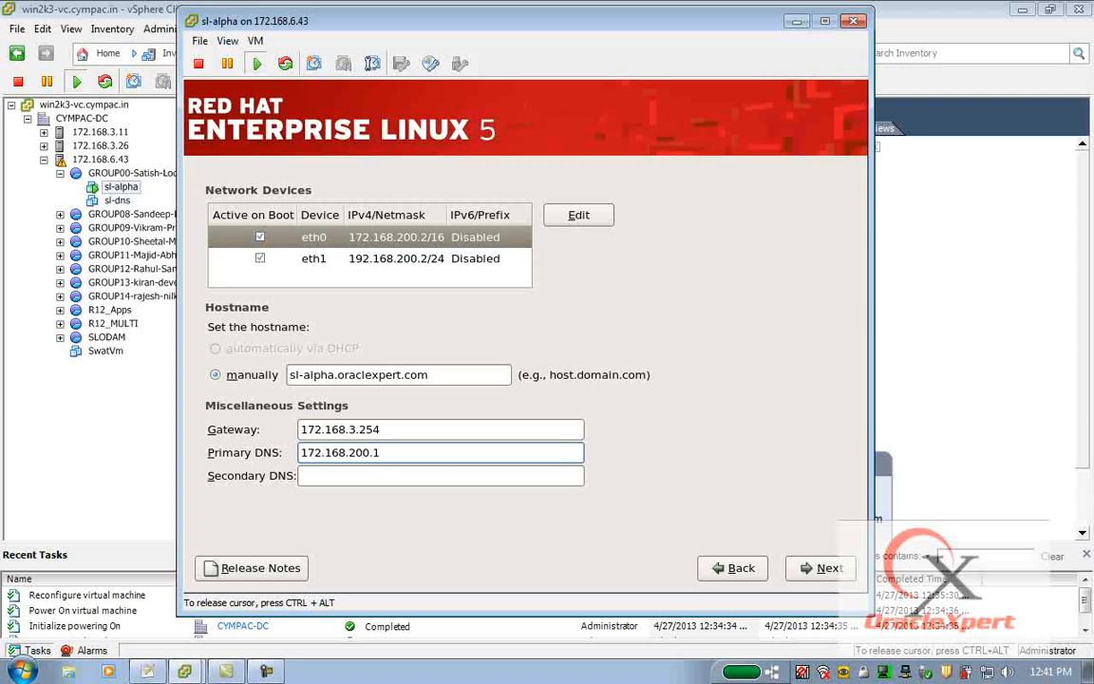
left_click(815, 570)
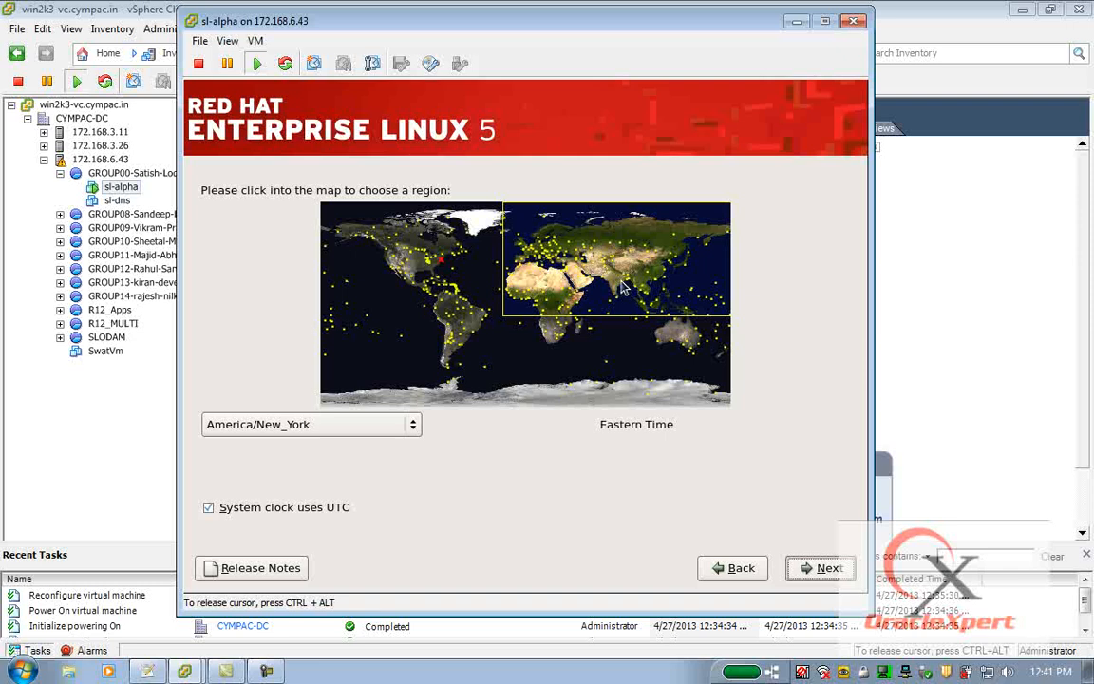
Choose the Asia/Kolkata time zone on the map and continue.
left_click(623, 288)
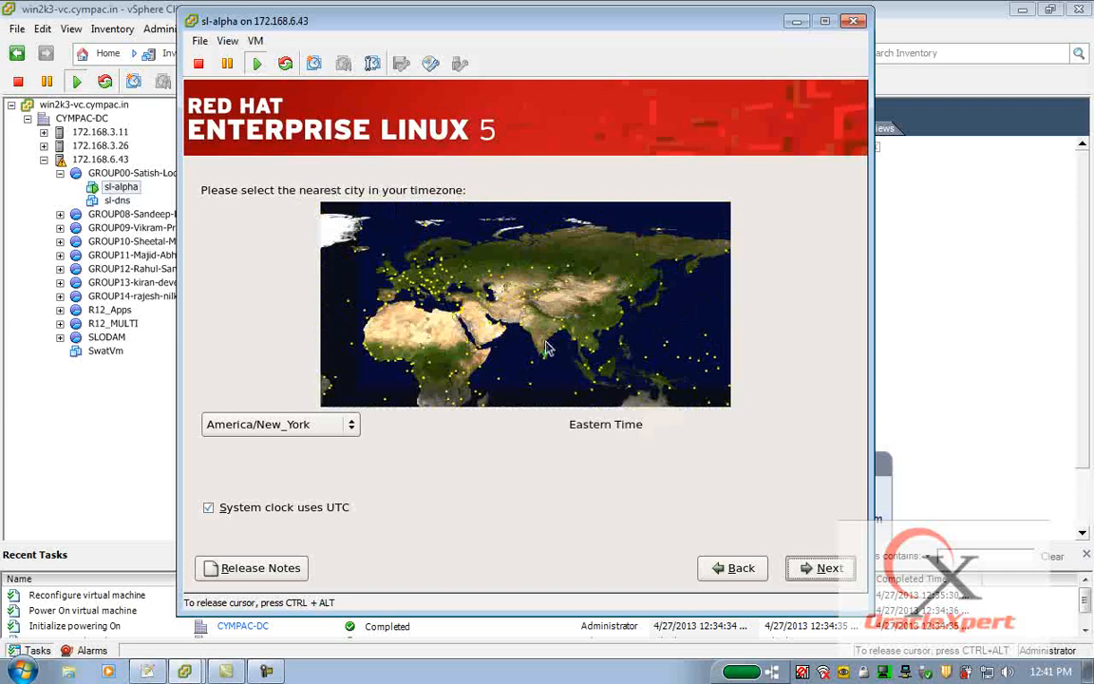
left_click(556, 340)
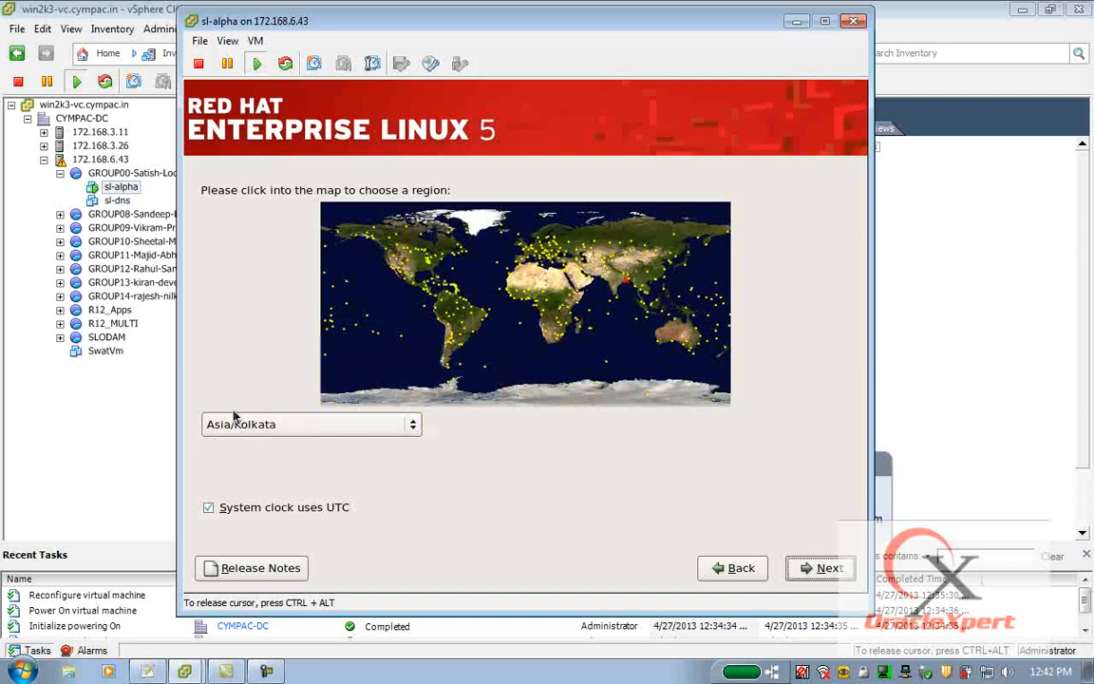
left_click(817, 570)
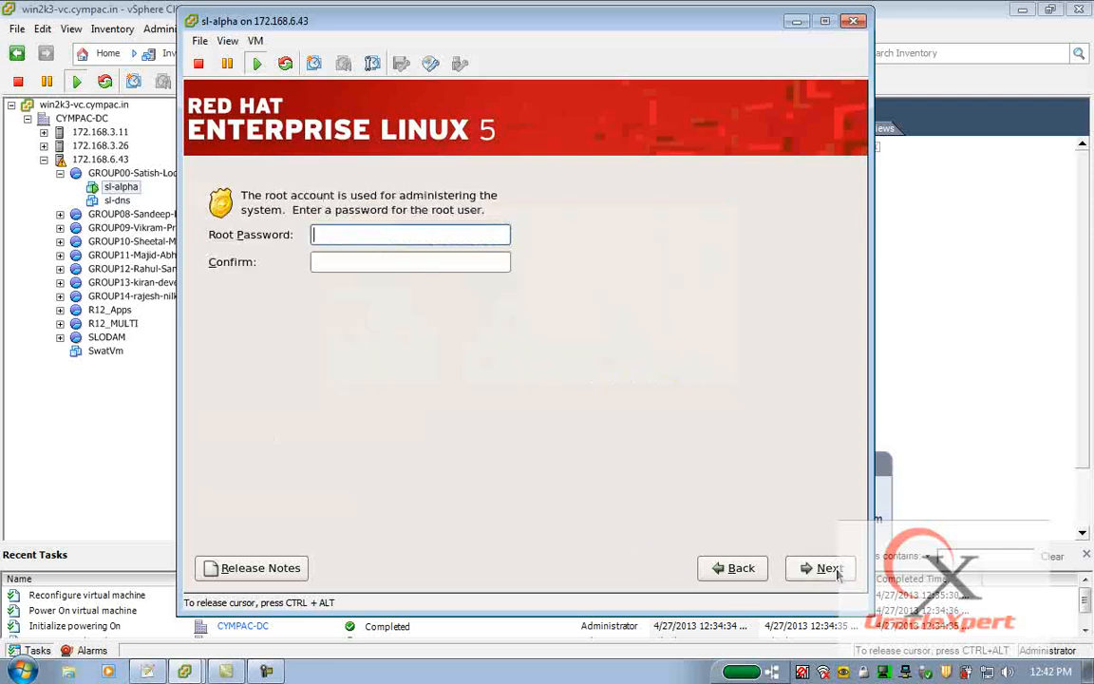
Enter and confirm the root account password, then continue.
type("********")
key("Tab")
type("********")
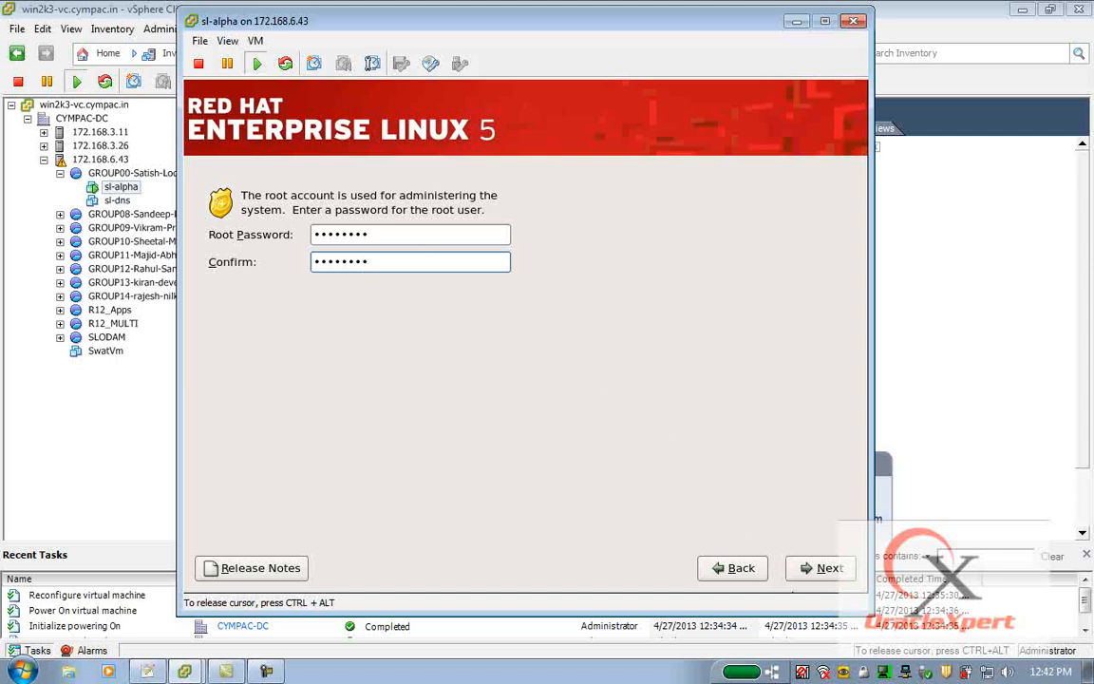
left_click(830, 568)
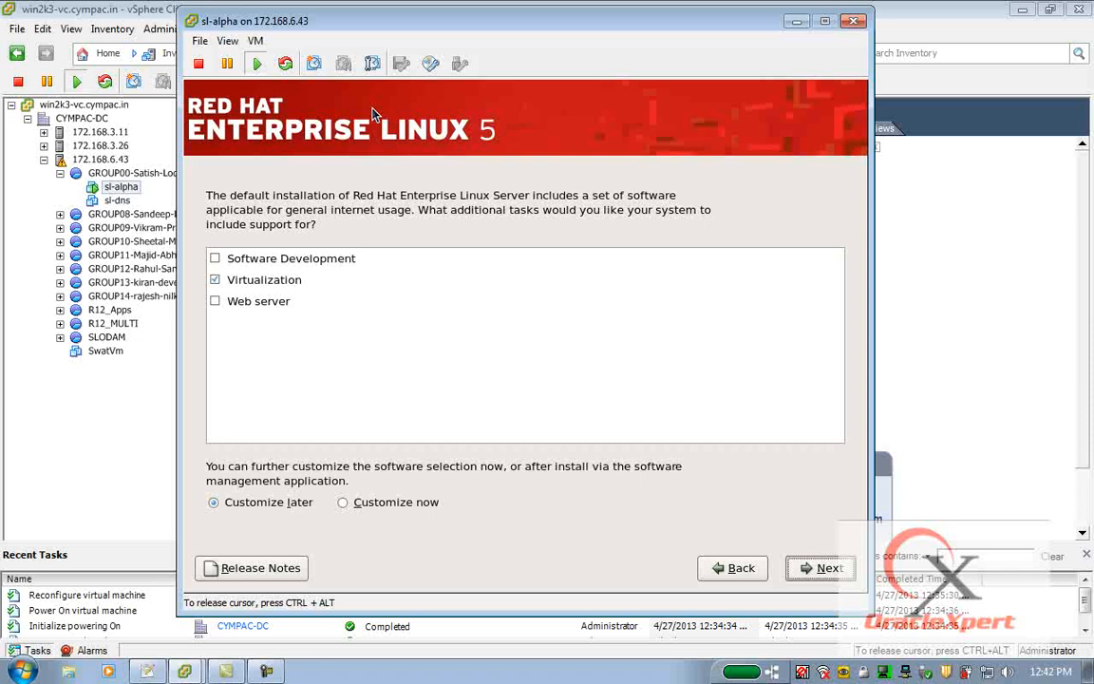
Select the Software Development and Web server tasks instead of Virtualization, choose to customize the software now, and continue.
left_click(214, 280)
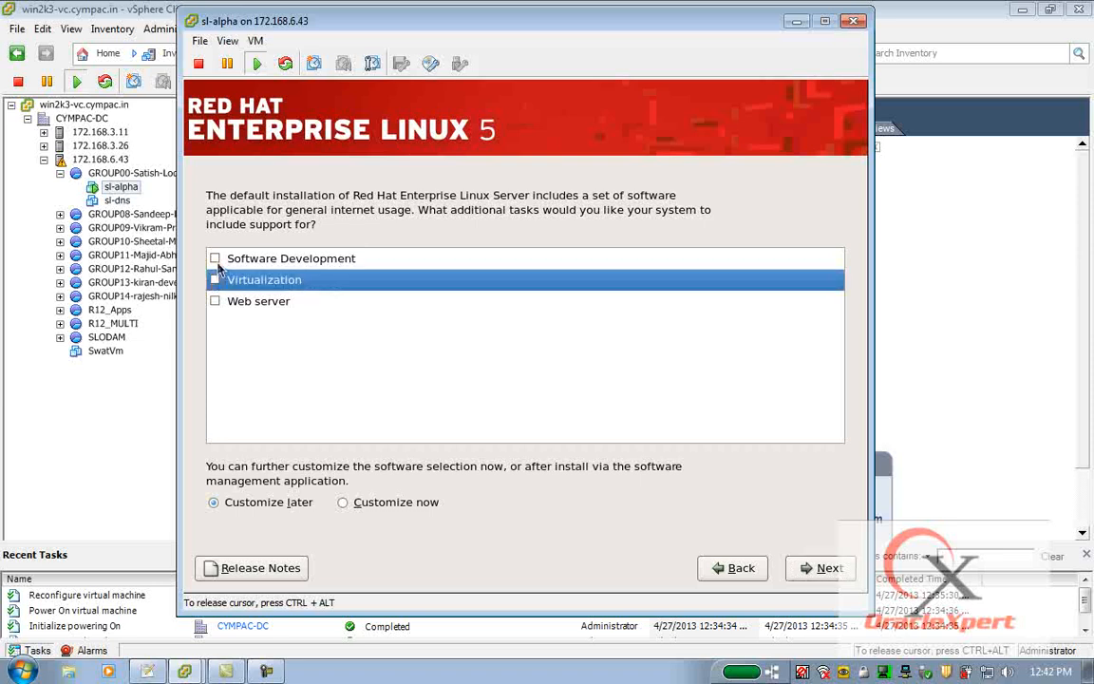
left_click(214, 259)
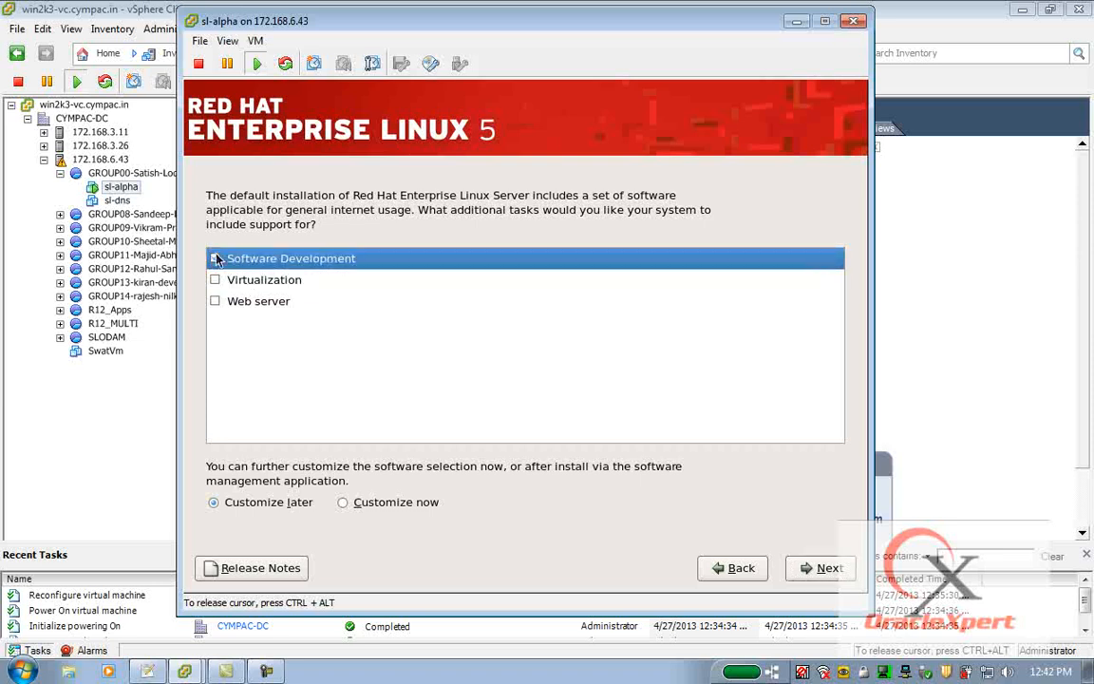
left_click(215, 302)
left_click(344, 504)
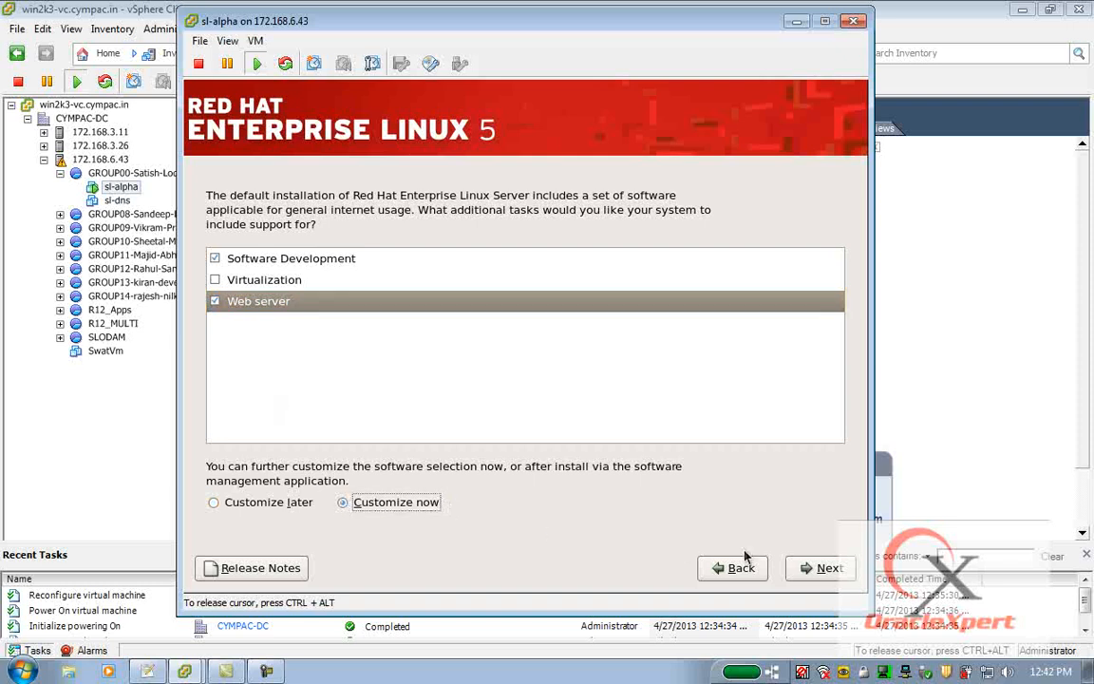
left_click(823, 569)
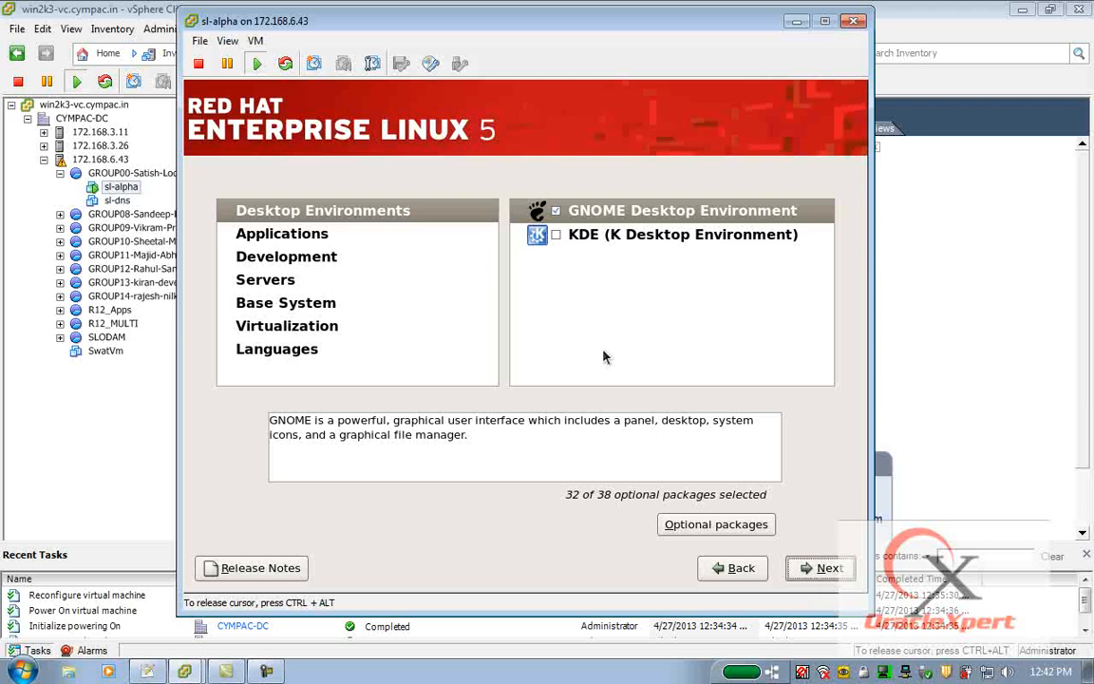
Select both GNOME and KDE desktop environments with all their optional packages.
left_click(270, 212)
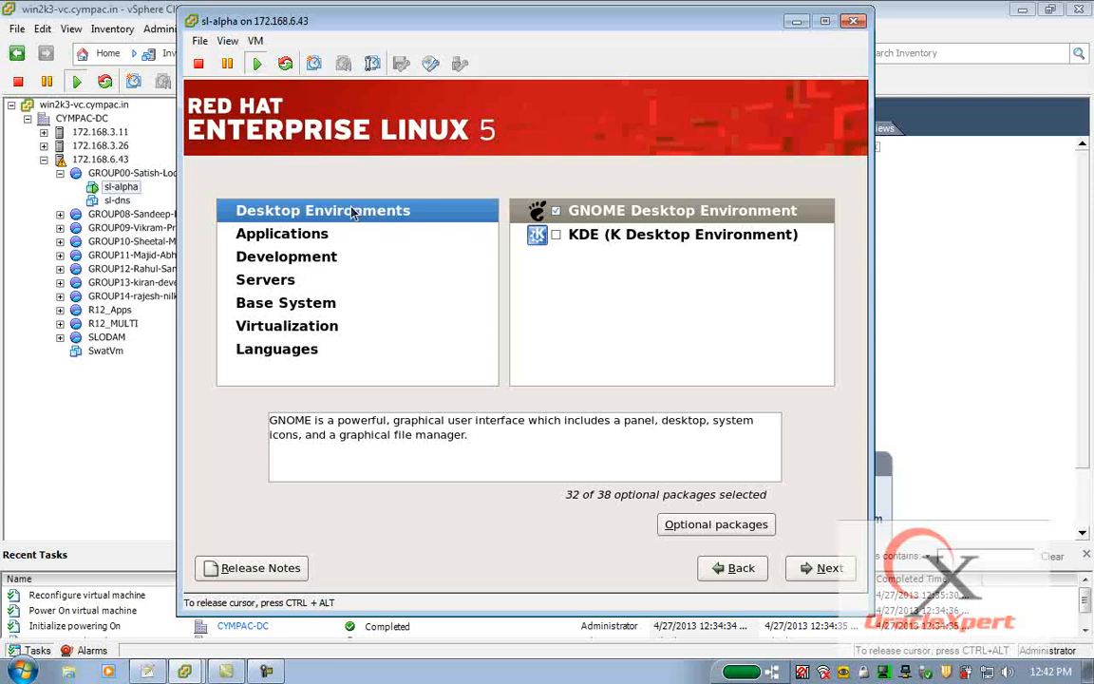
left_click(643, 212)
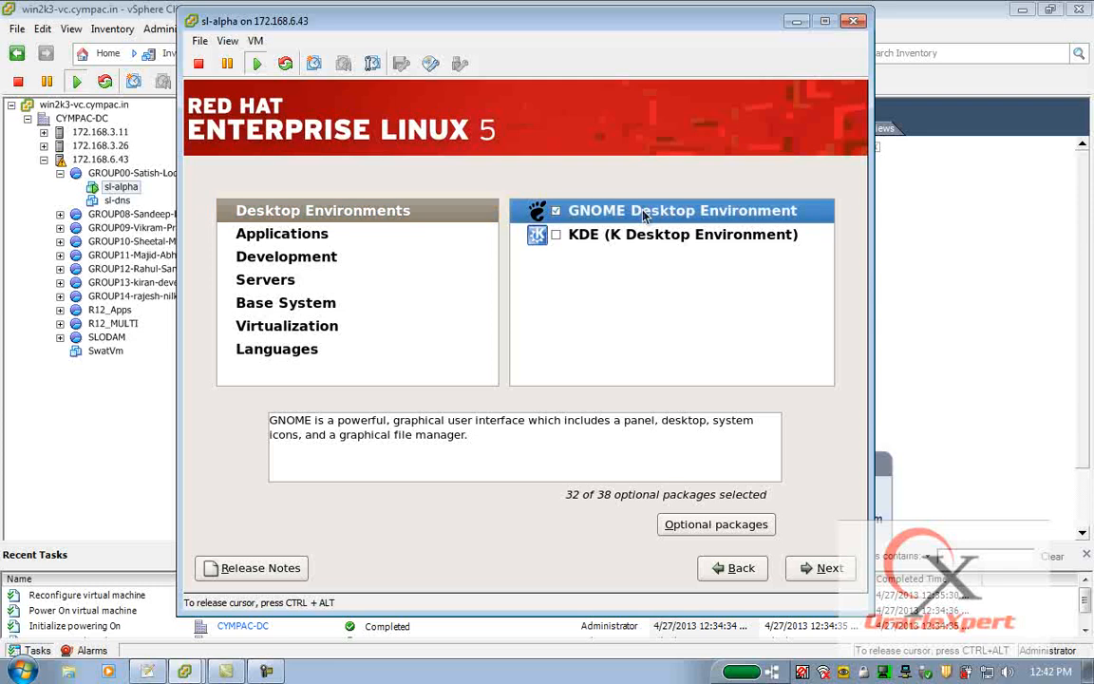
key("Down")
right_click(643, 215)
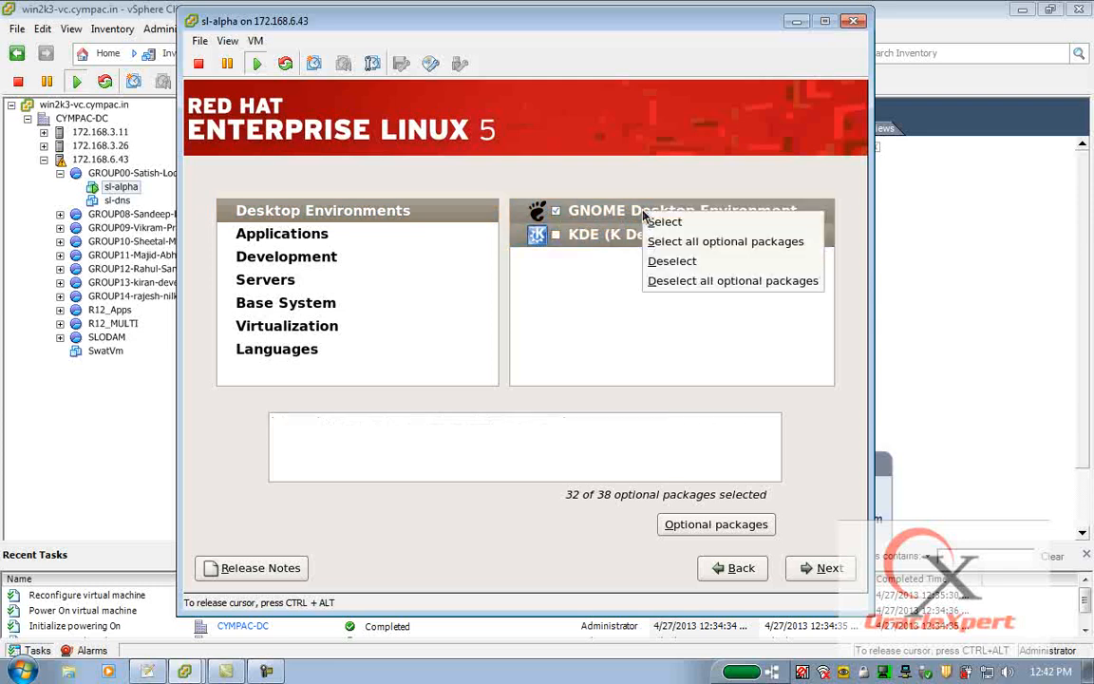
left_click(683, 242)
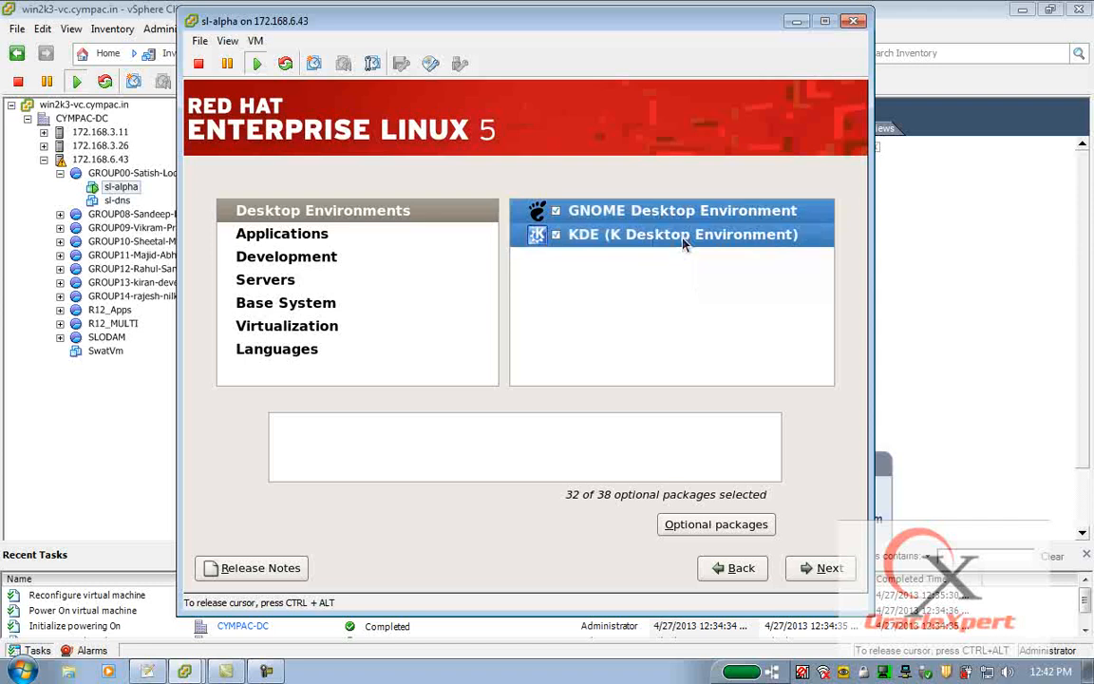
Select all Applications package groups with all optional packages.
left_click(257, 242)
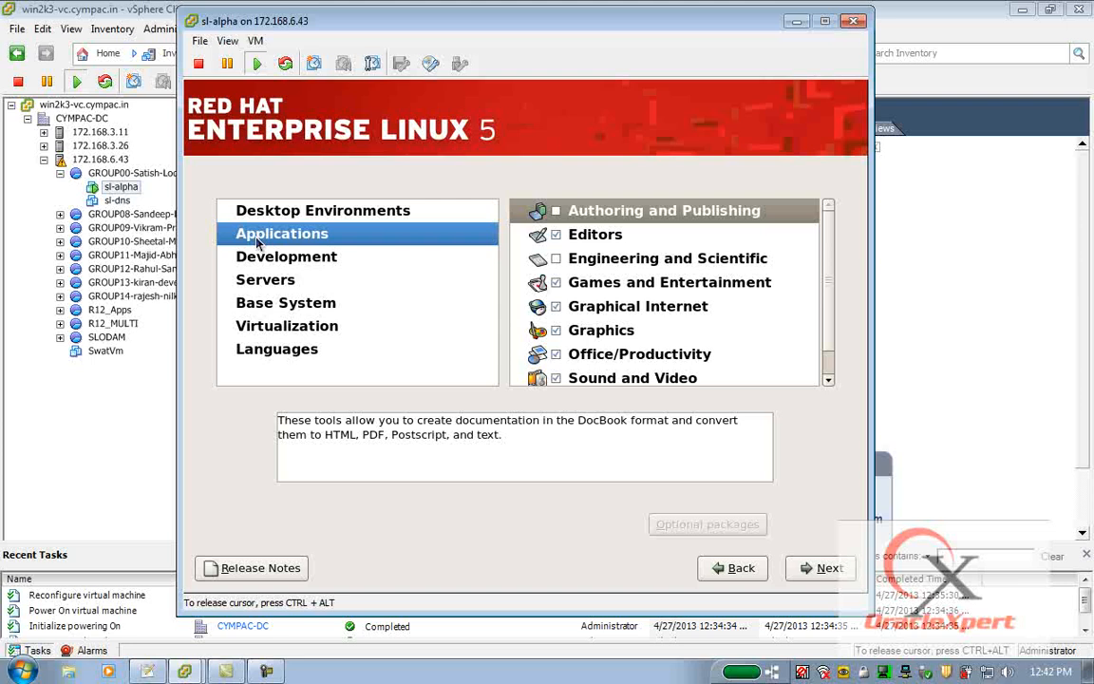
left_click(698, 213)
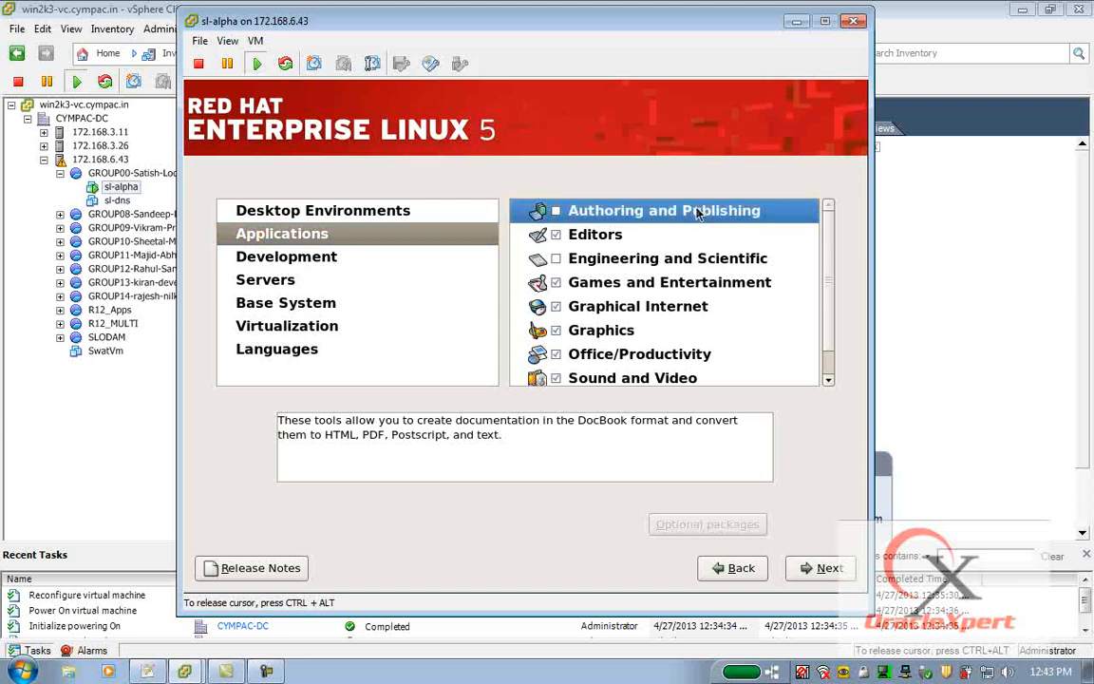
key("ctrl+a")
right_click(698, 214)
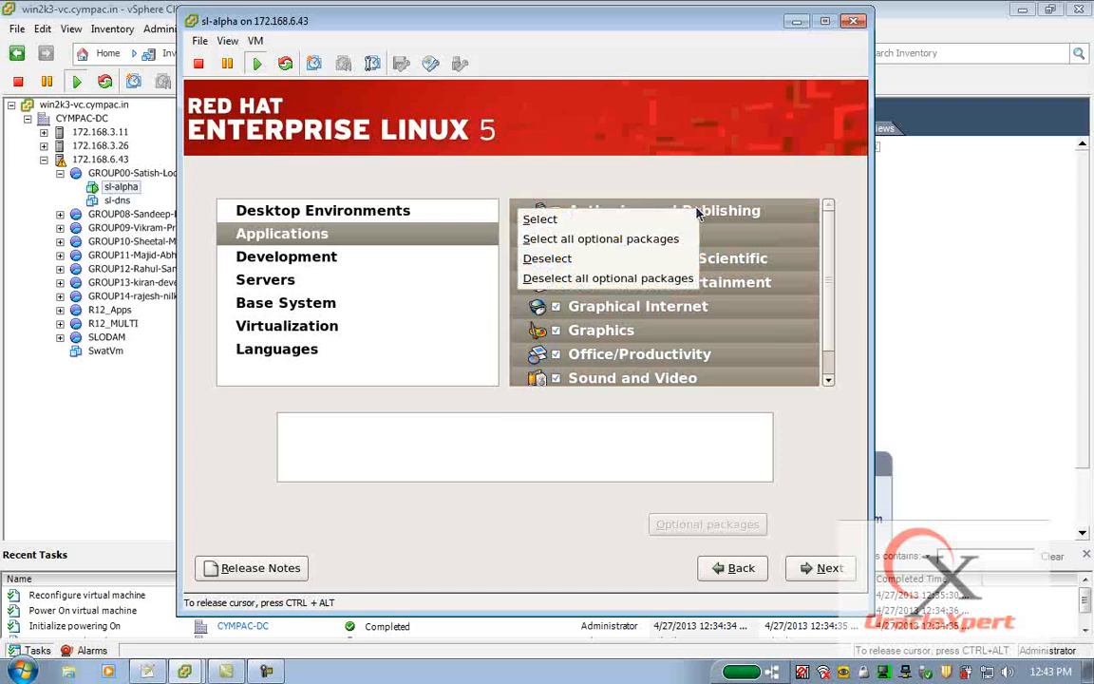
left_click(636, 239)
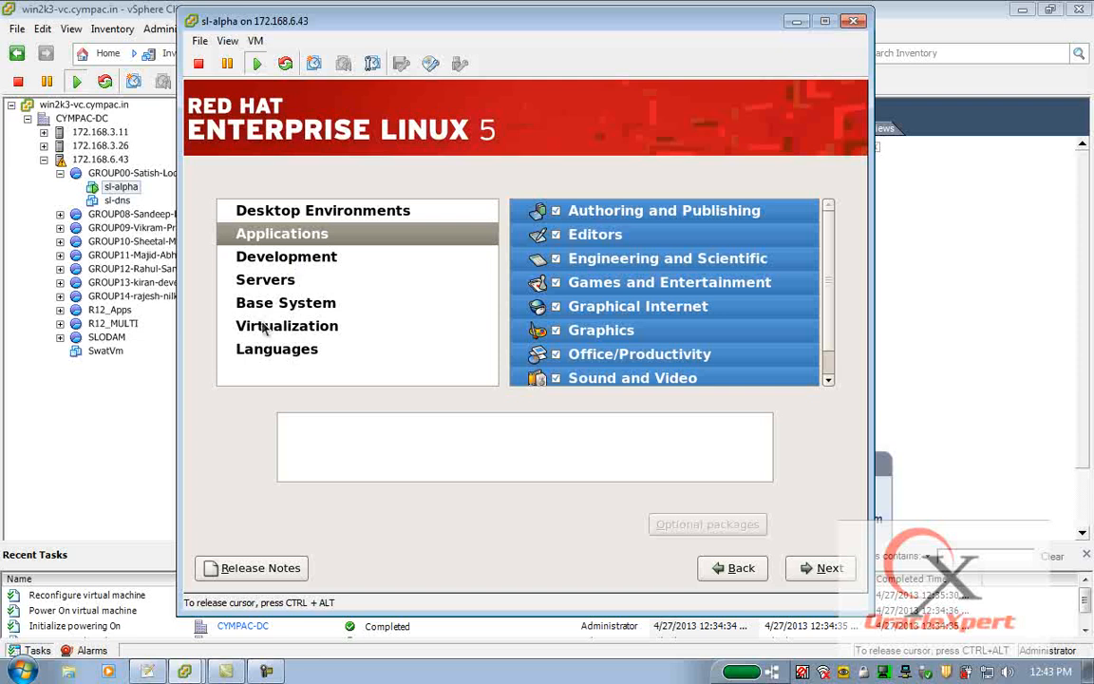
Select all Development package groups with all optional packages.
left_click(276, 258)
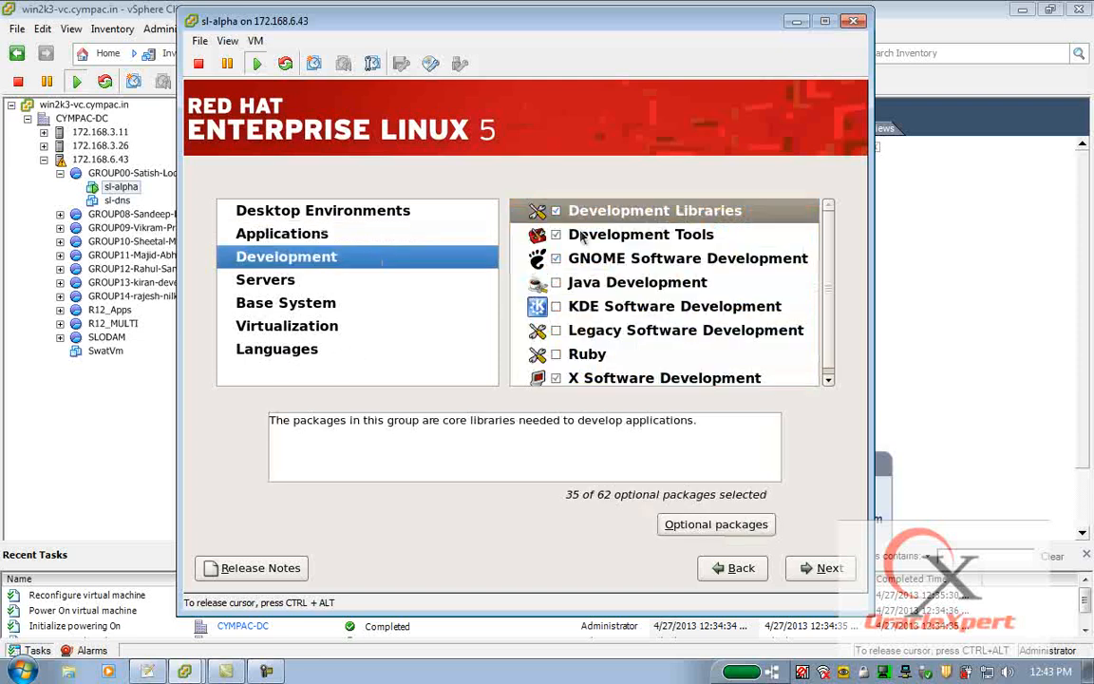
key("ctrl+a")
right_click(619, 215)
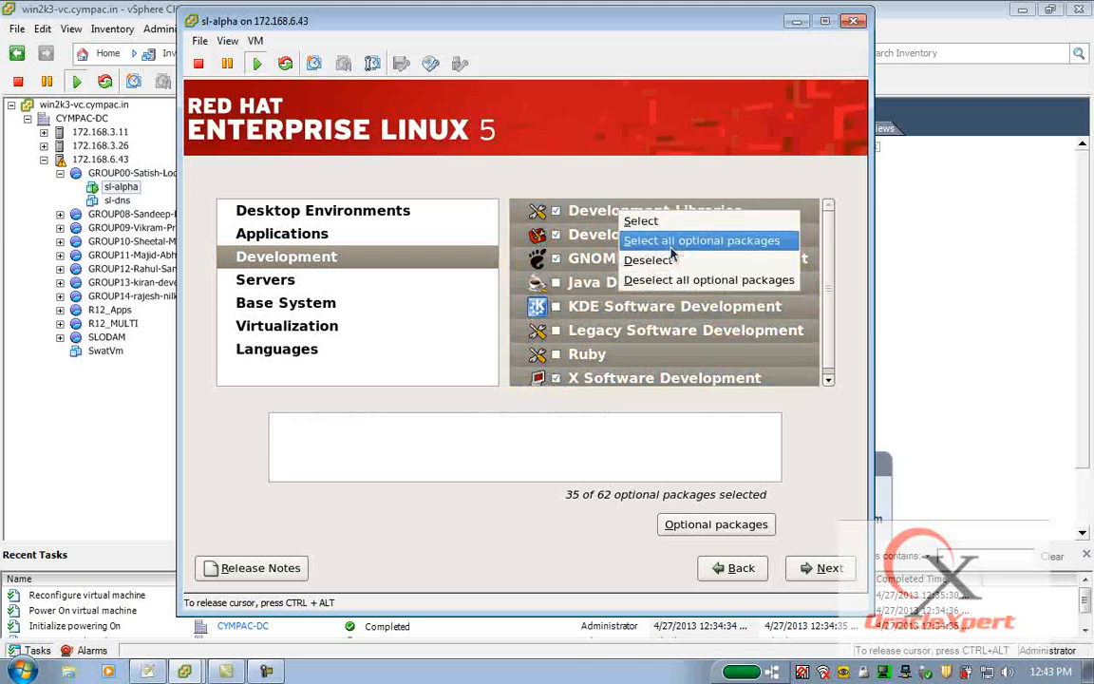
left_click(668, 242)
Select all Servers package groups with all optional packages.
left_click(371, 277)
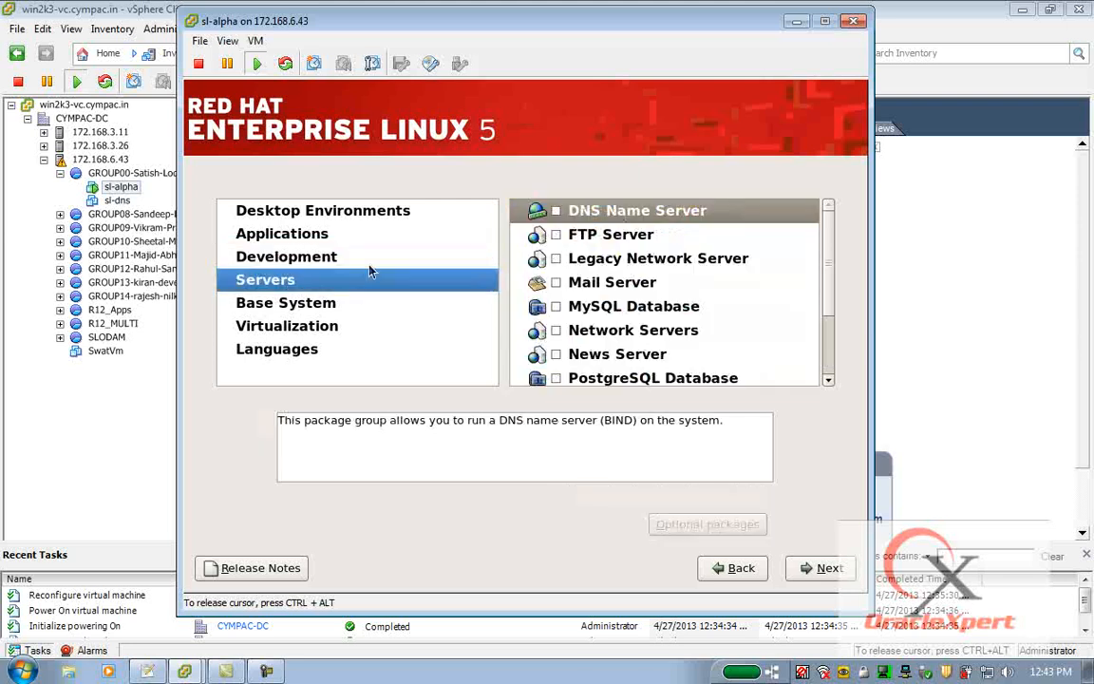
left_click(622, 214)
key("ctrl+a")
right_click(623, 215)
left_click(668, 243)
Select all Base System package groups with all optional packages, then continue.
left_click(285, 302)
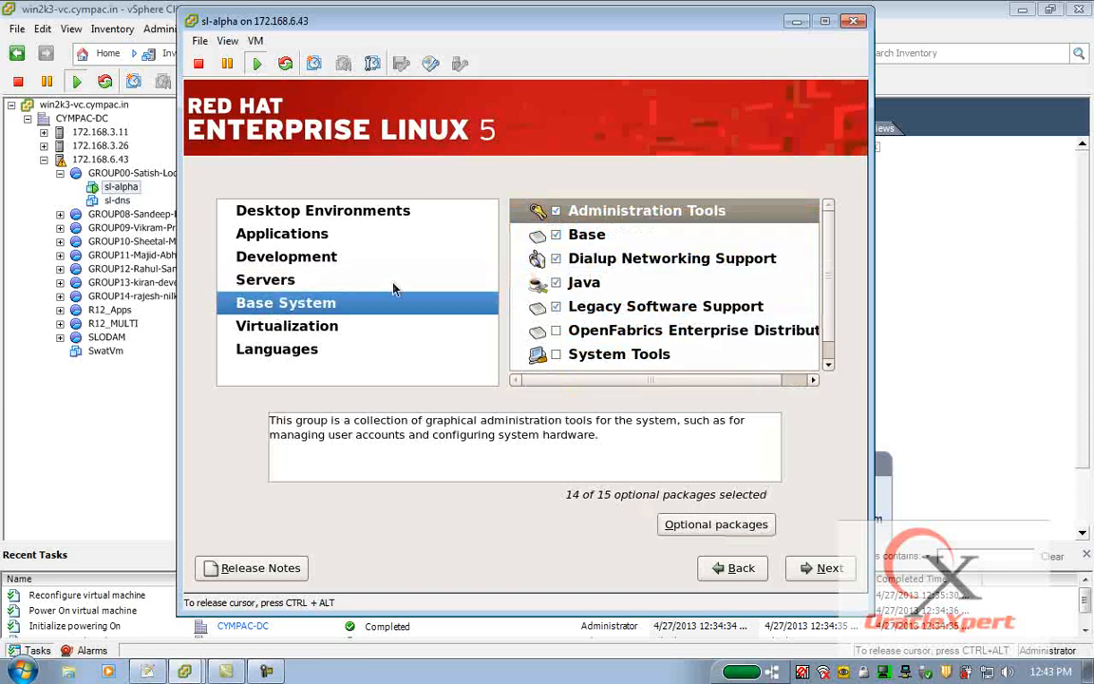
key("ctrl+a")
right_click(647, 213)
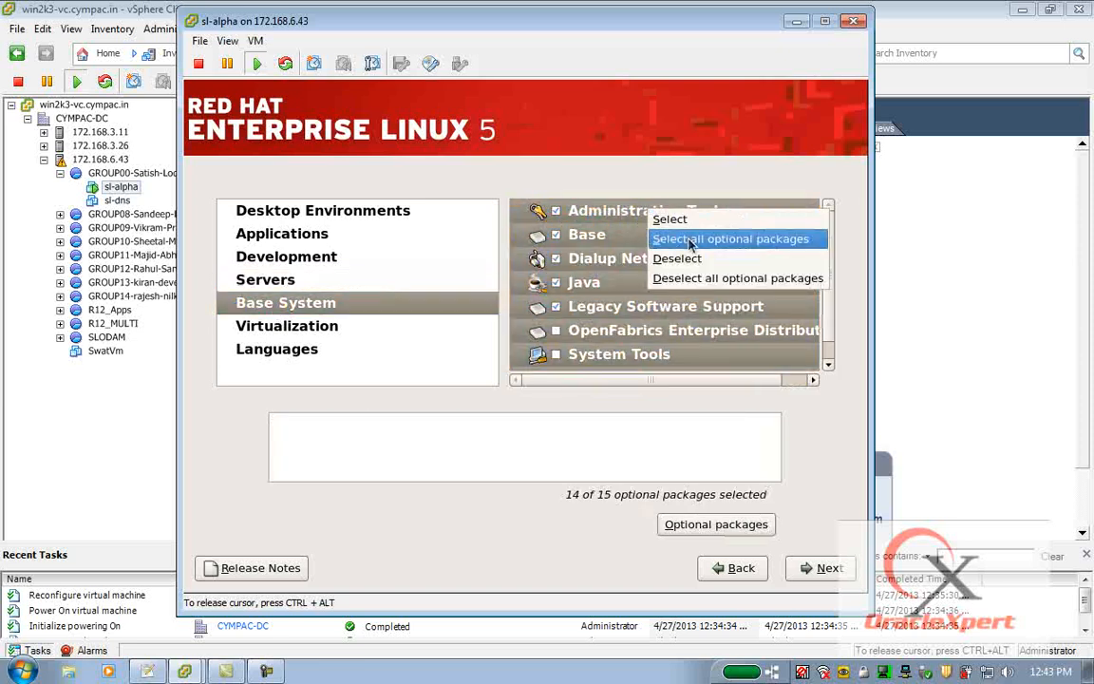
left_click(668, 237)
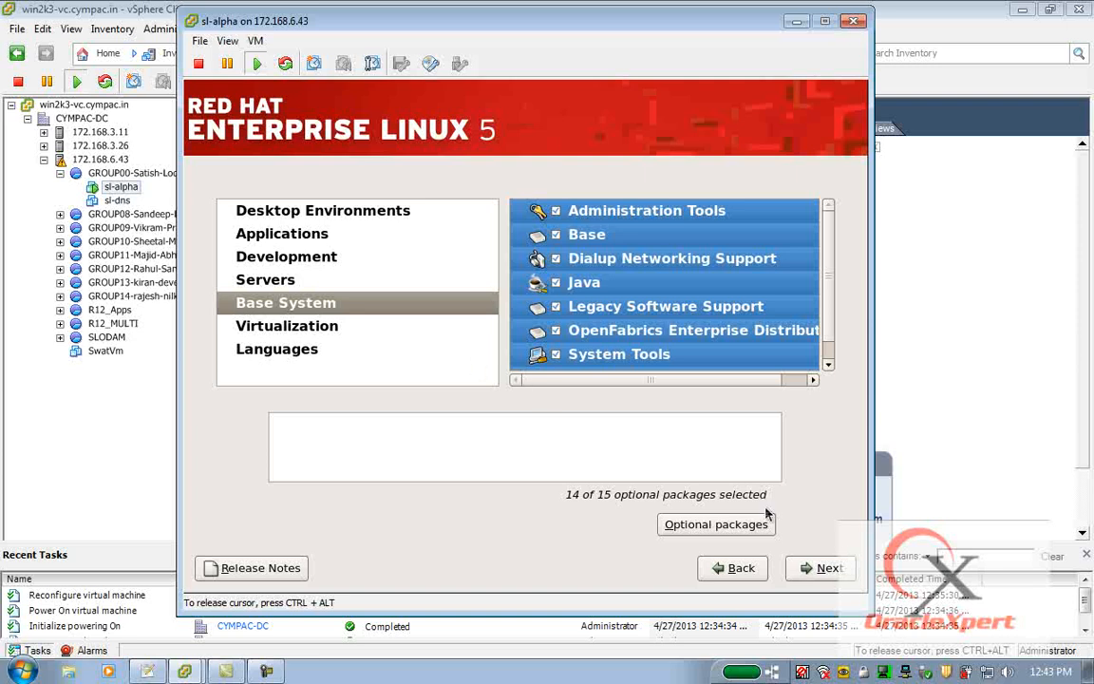
left_click(831, 567)
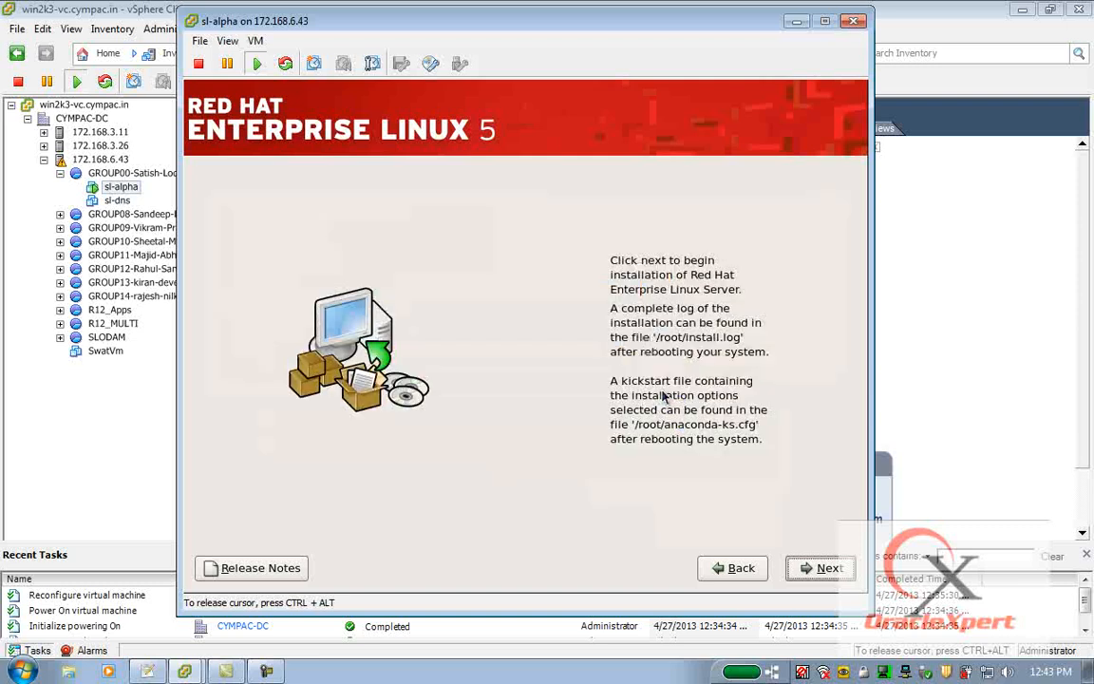
Begin the installation of Red Hat Enterprise Linux Server.
left_click(798, 570)
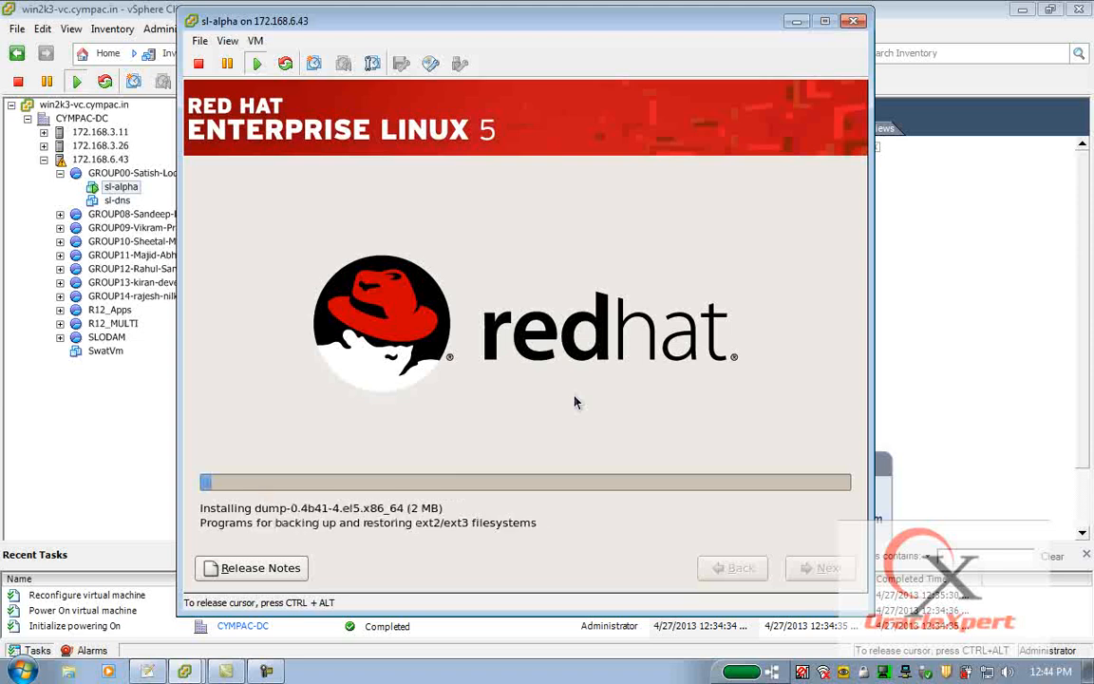
key("ctrl+alt")
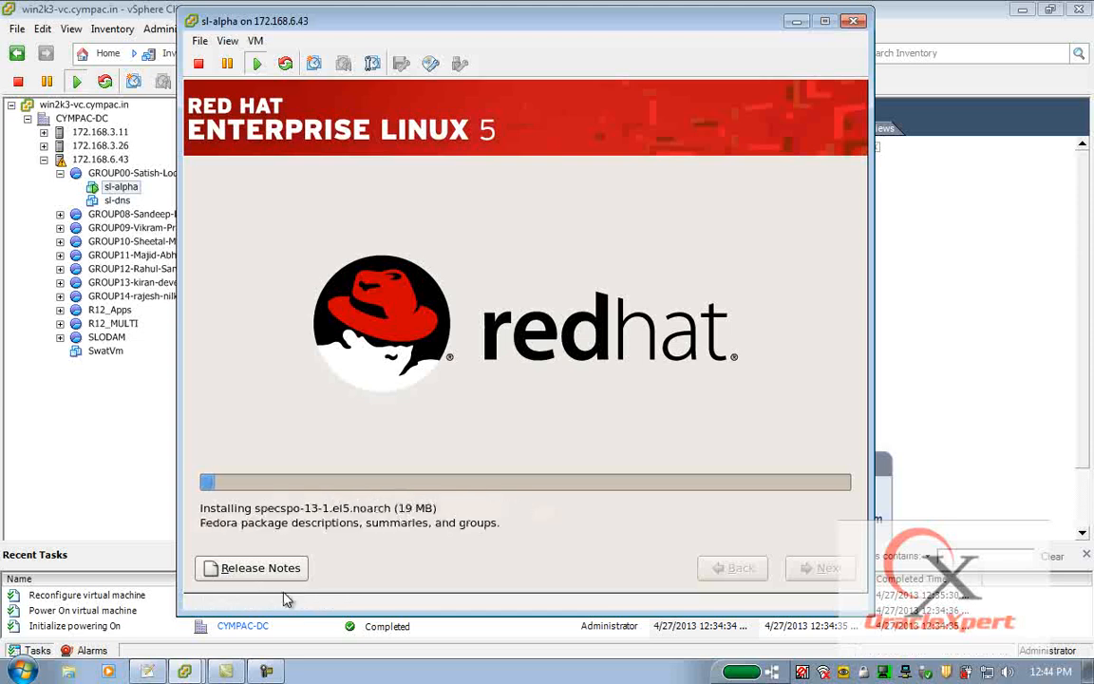
left_click(272, 672)
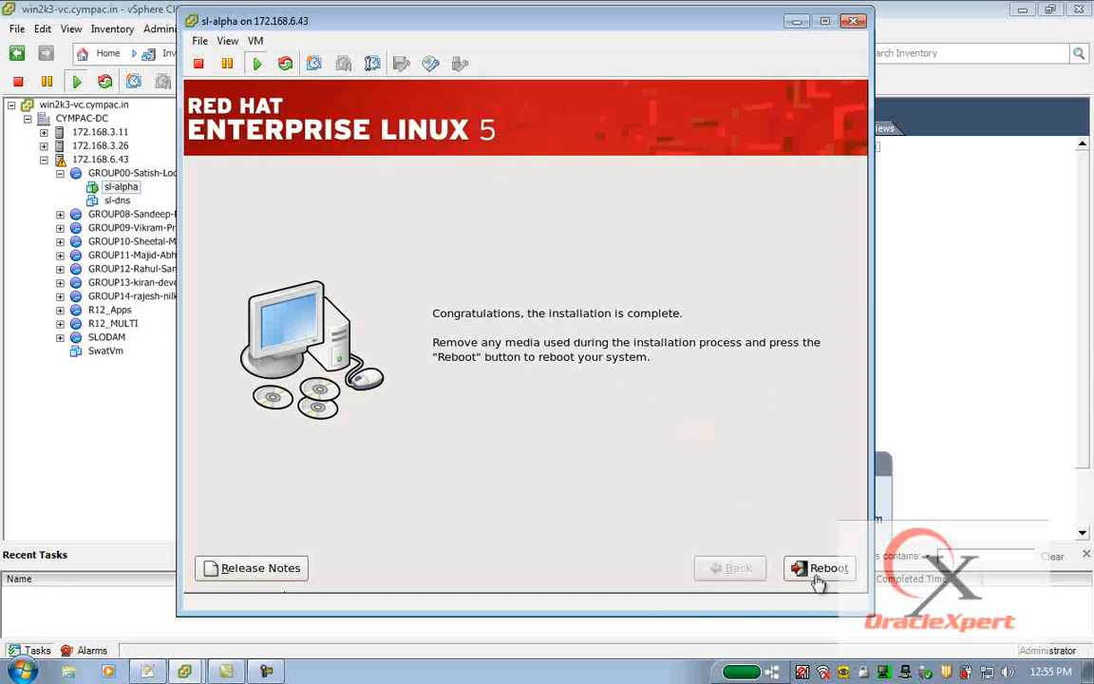
Reboot the virtual machine once the installation is complete.
left_click(708, 262)
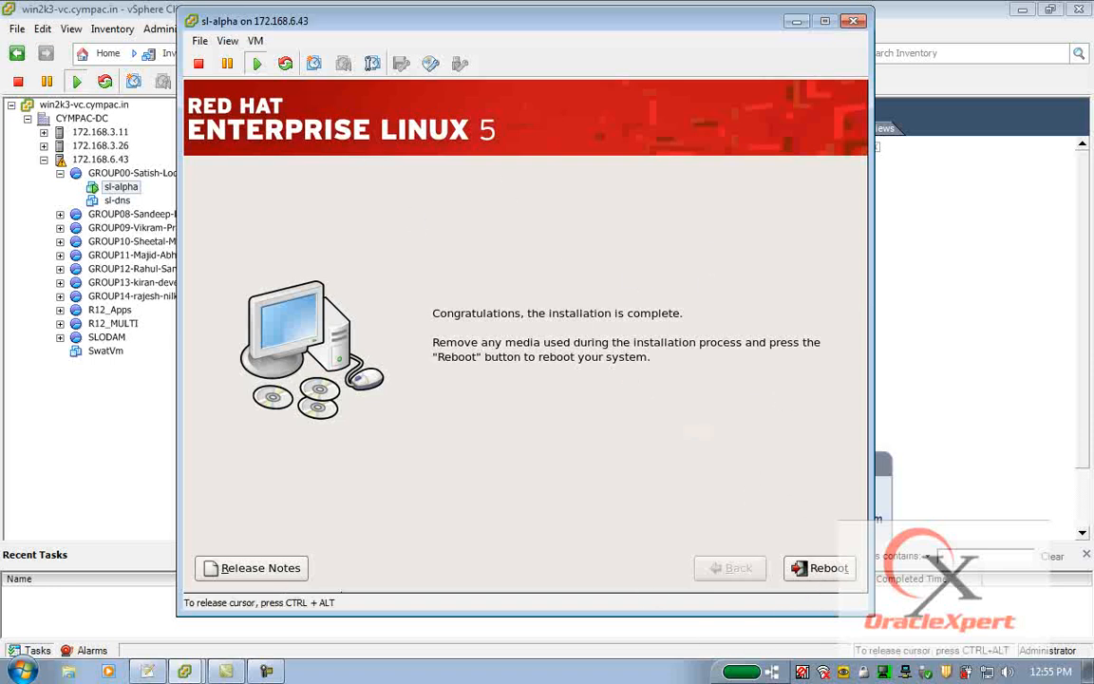
left_click(820, 570)
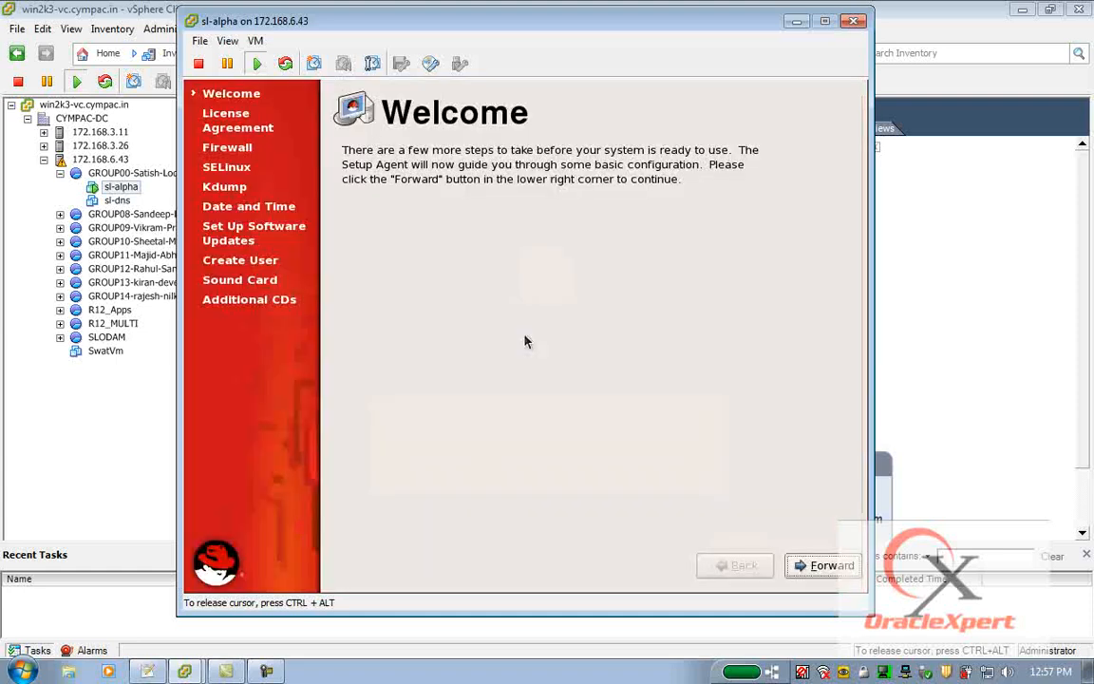
Proceed past the setup agent welcome page and accept the license agreement.
left_click(814, 566)
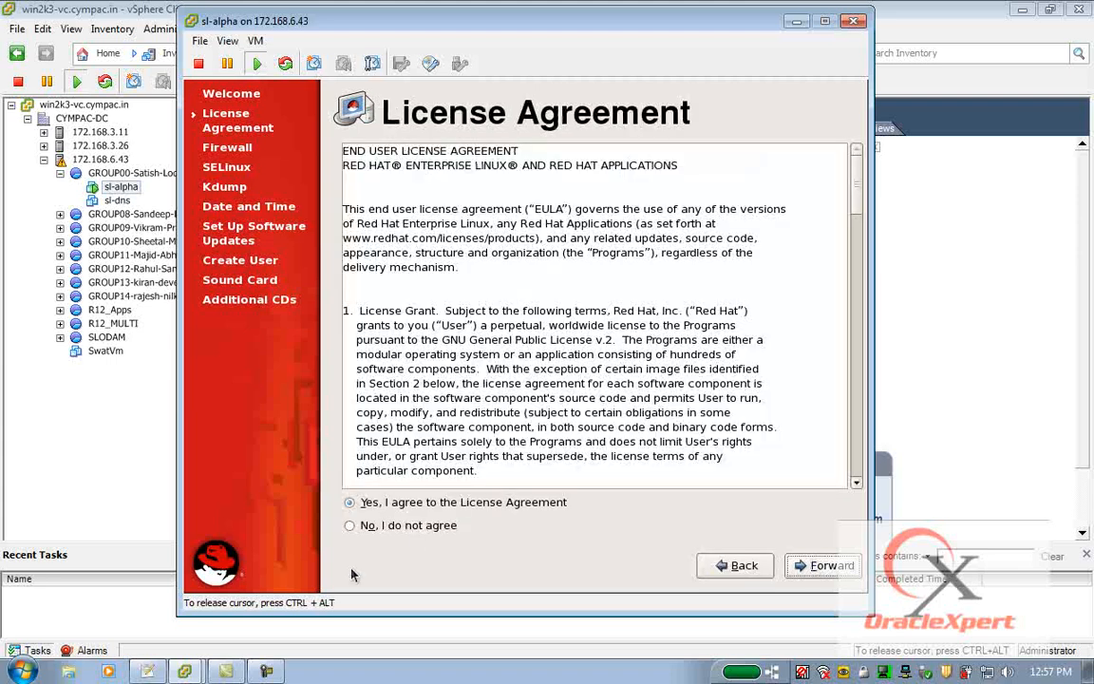
left_click(819, 567)
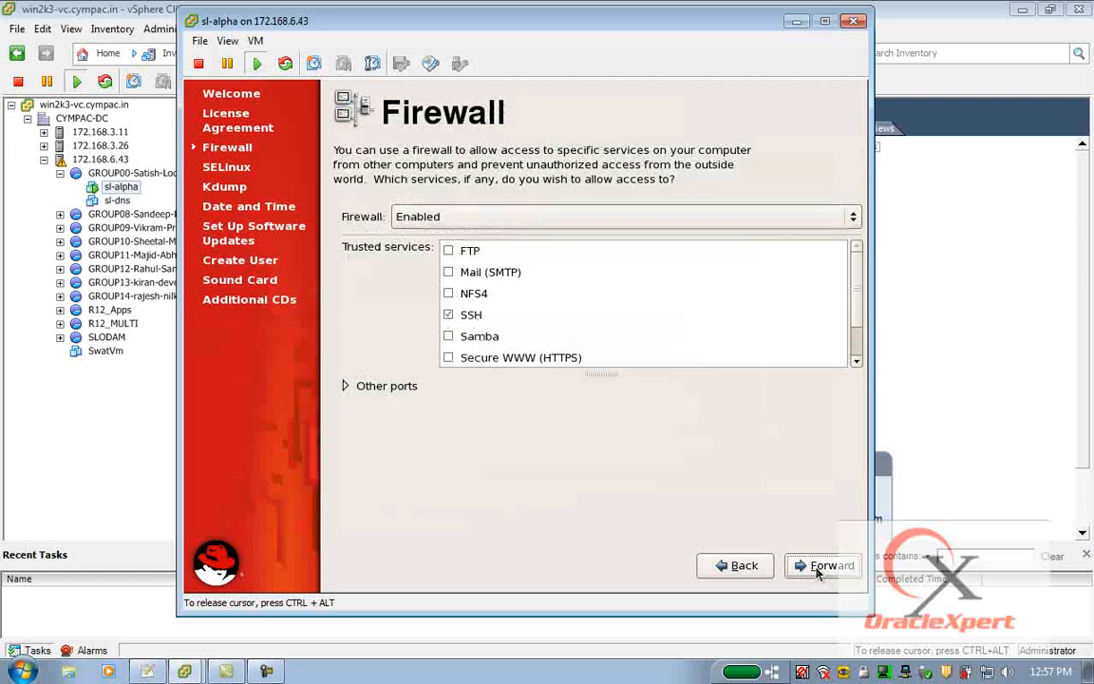
Set the firewall to Disabled and confirm the security level override.
left_click(788, 223)
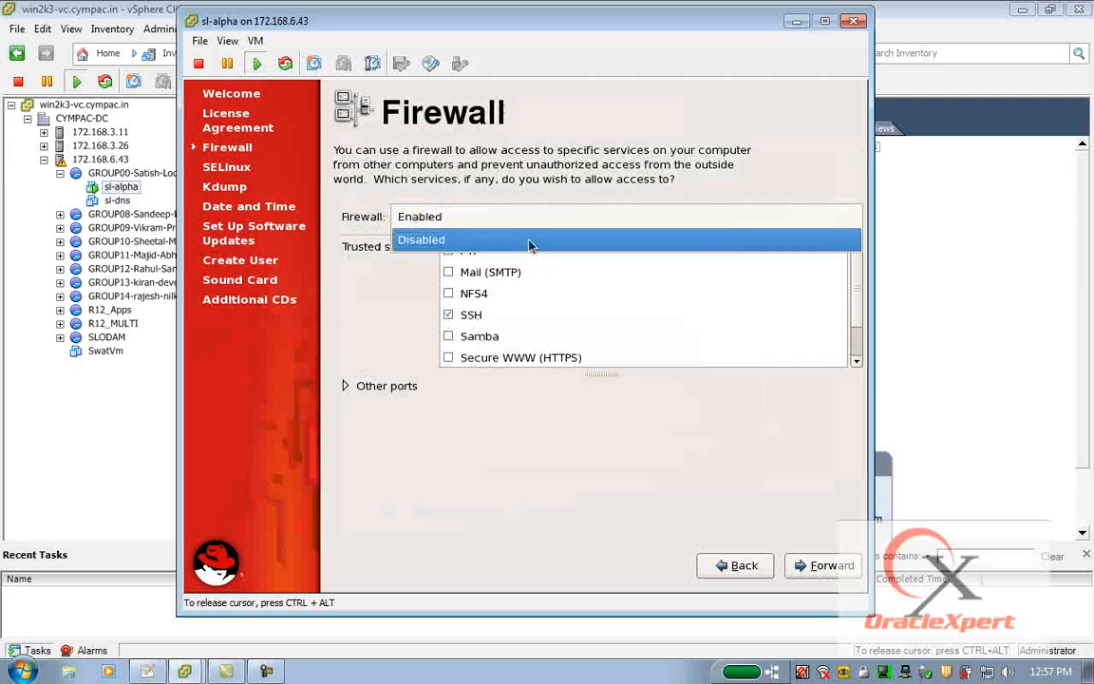
left_click(475, 238)
left_click(826, 566)
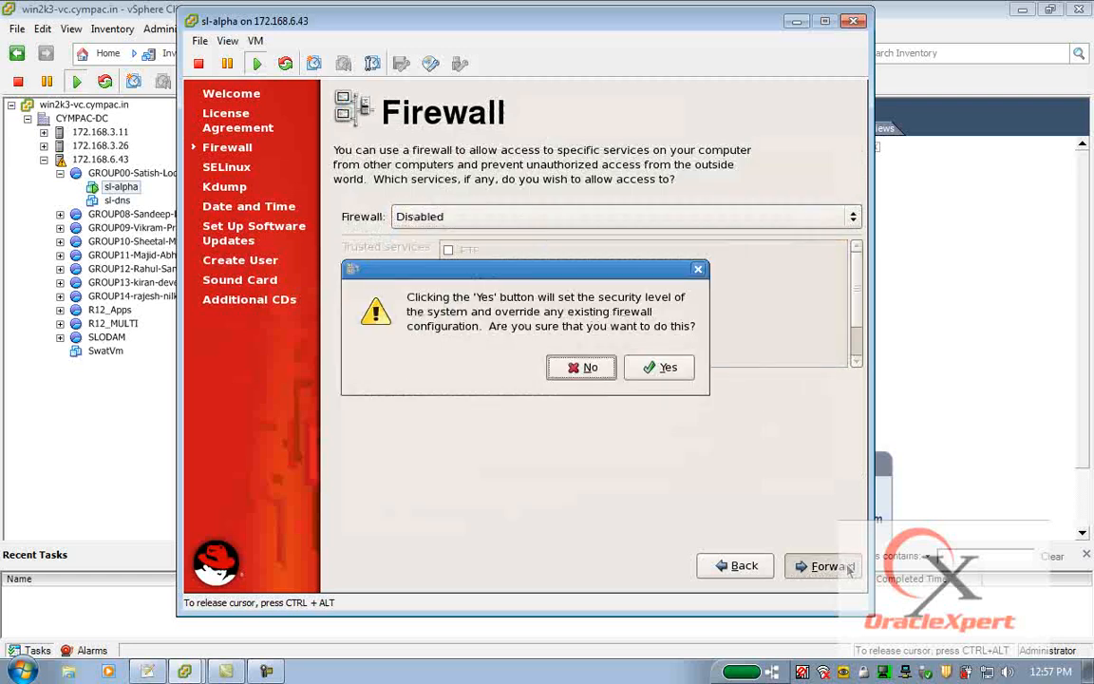
left_click(660, 367)
Set the SELinux setting to Disabled and continue.
left_click(701, 232)
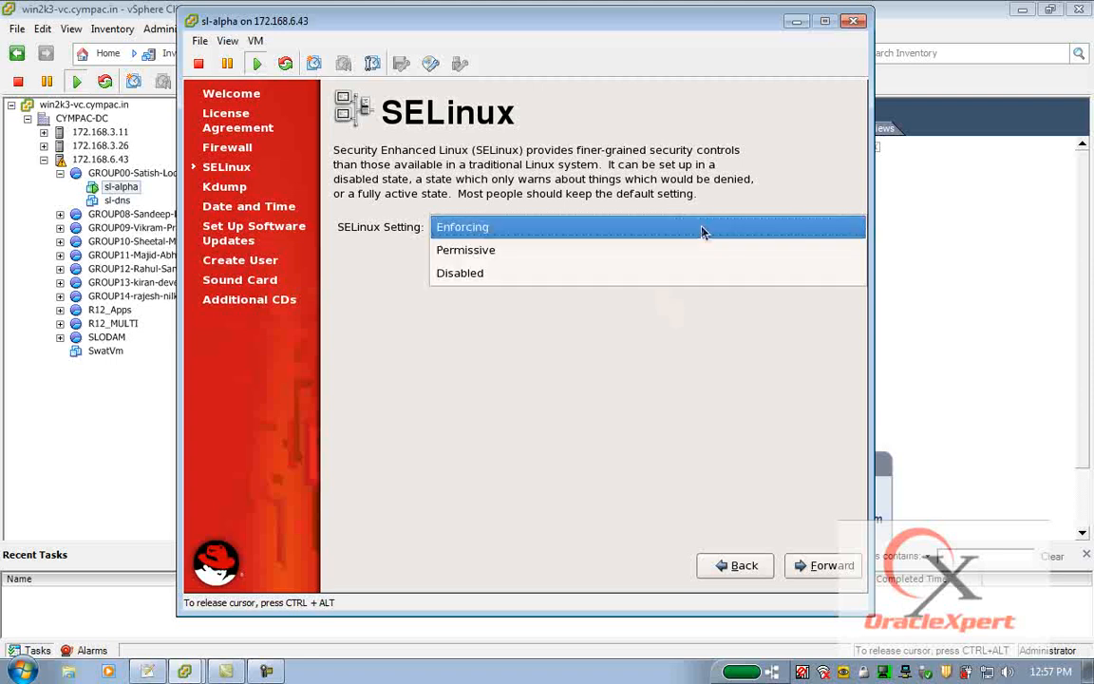
left_click(590, 271)
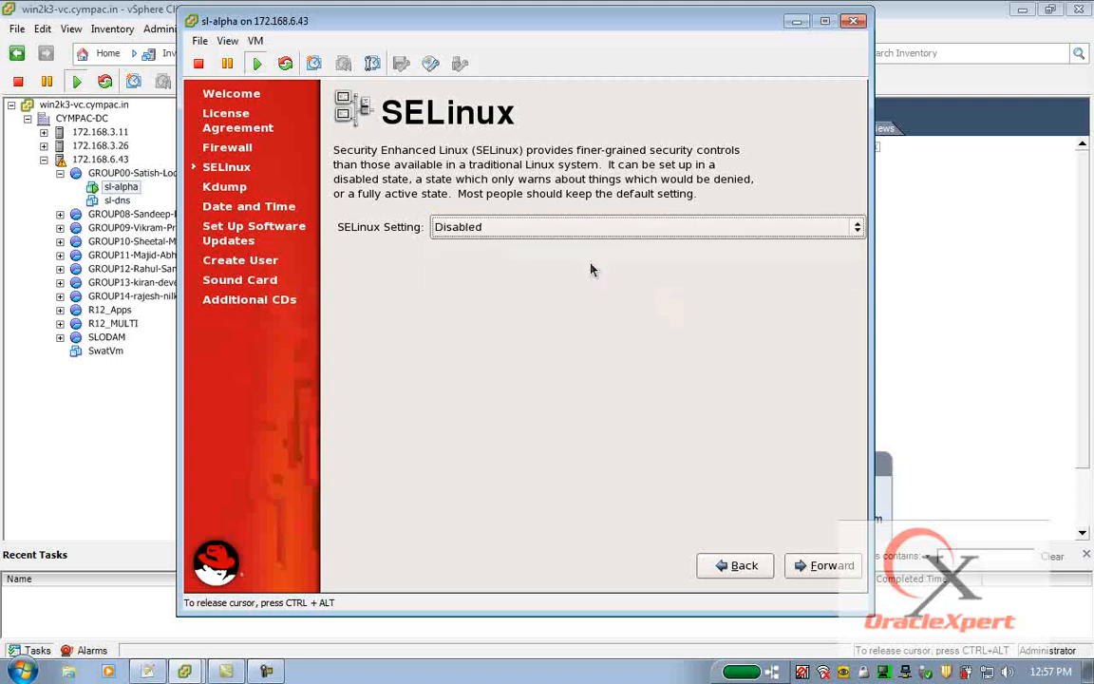
left_click(826, 566)
Continue past the Kdump and Date and Time pages without enabling kdump.
left_click(655, 403)
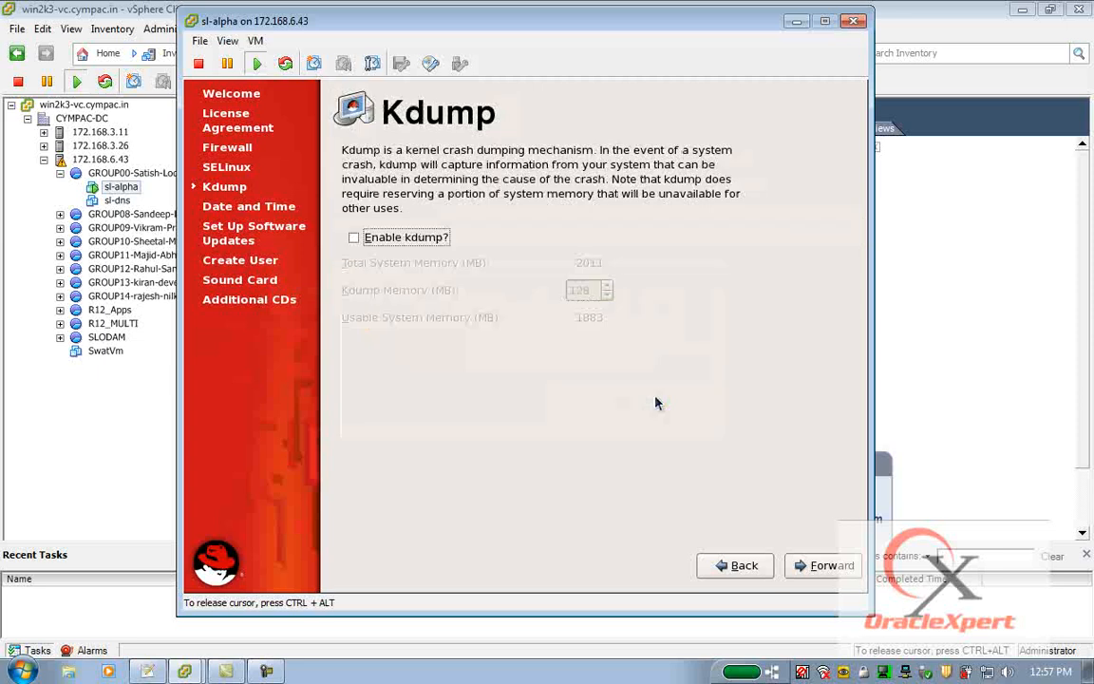
left_click(817, 566)
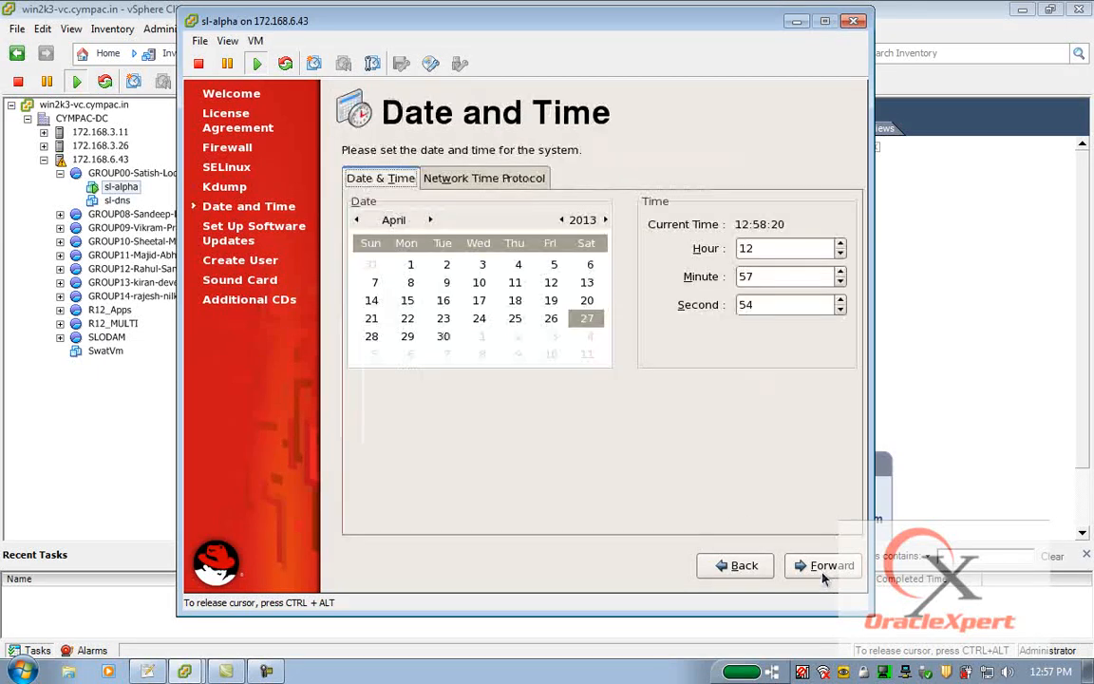
left_click(823, 570)
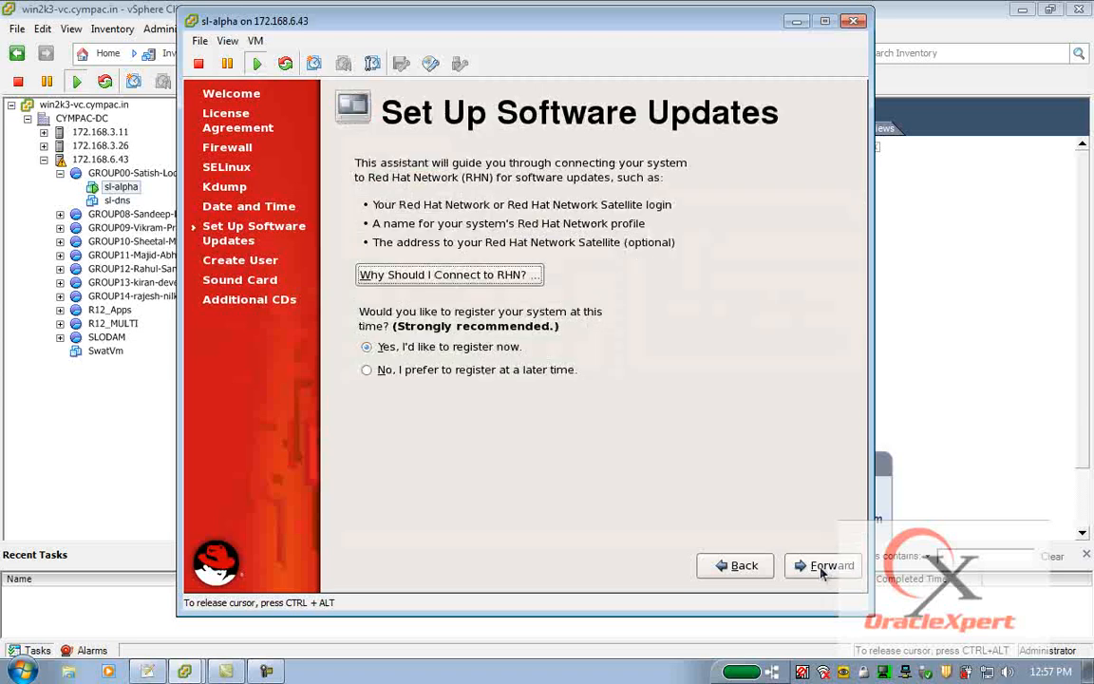
Choose to register for software updates at a later time and continue.
left_click(428, 370)
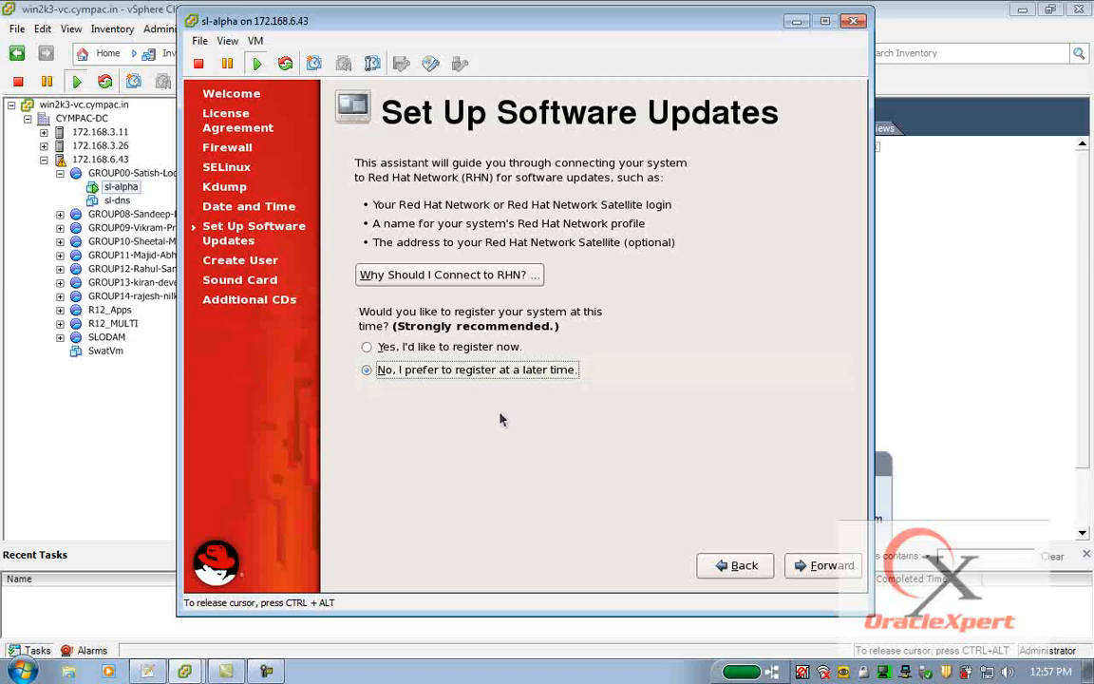
left_click(842, 570)
left_click(600, 522)
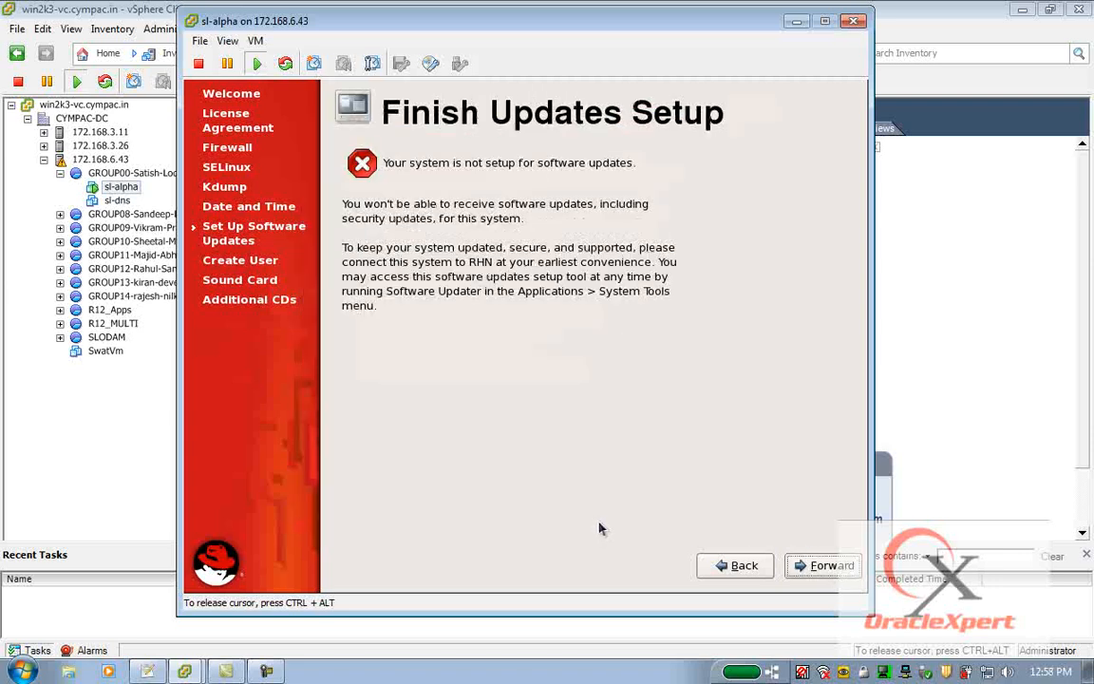
Continue past the software updates summary and the Create User page without creating a user.
left_click(823, 565)
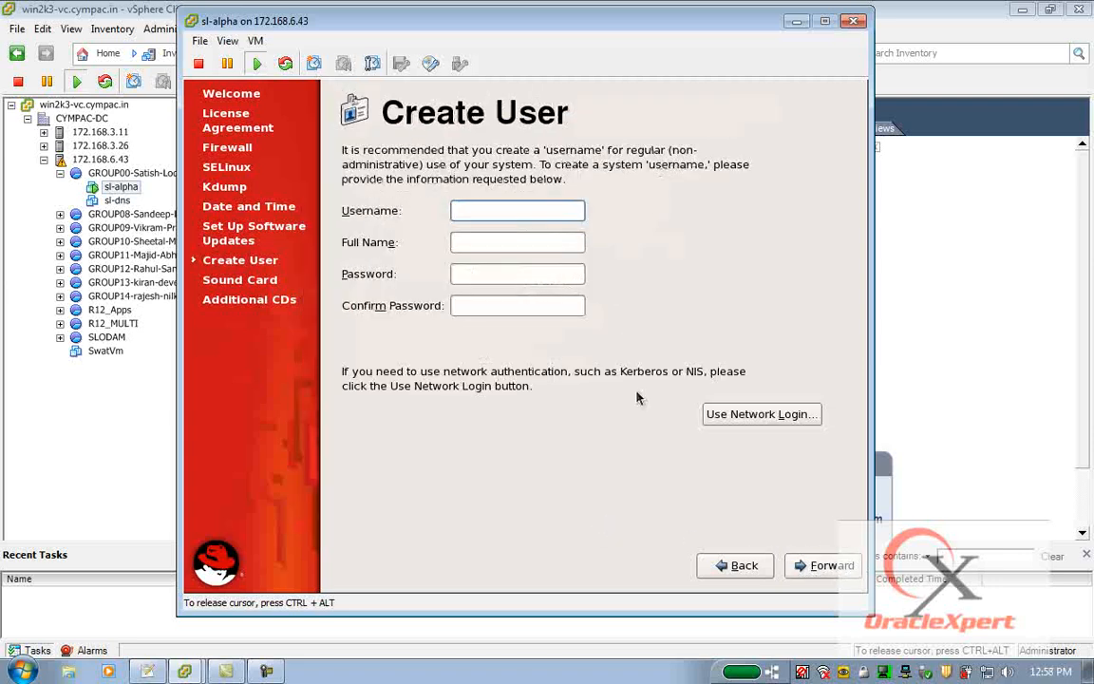
left_click(846, 566)
left_click(535, 395)
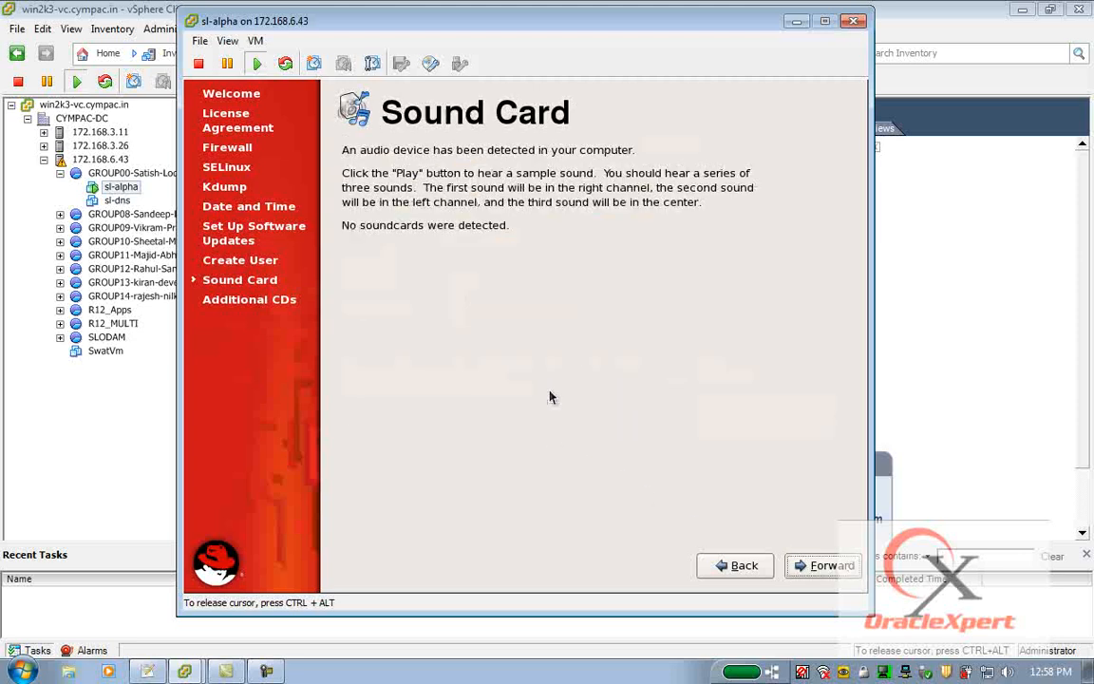
Skip the Sound Card and Additional CDs pages, finish the setup and accept the reboot.
left_click(825, 565)
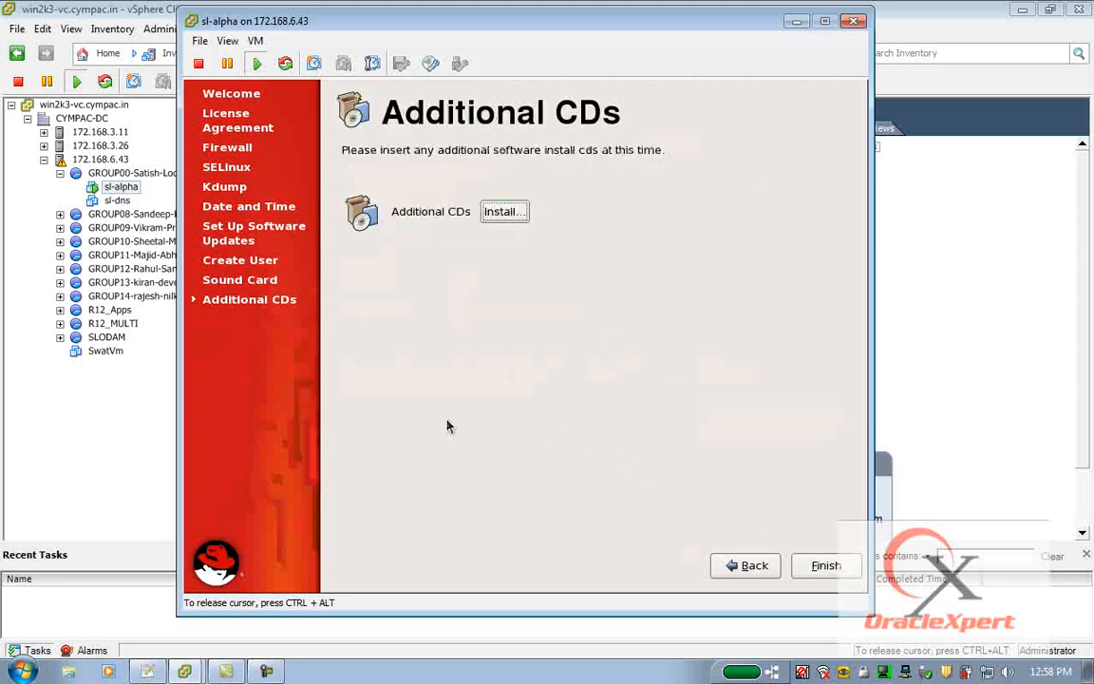
left_click(823, 566)
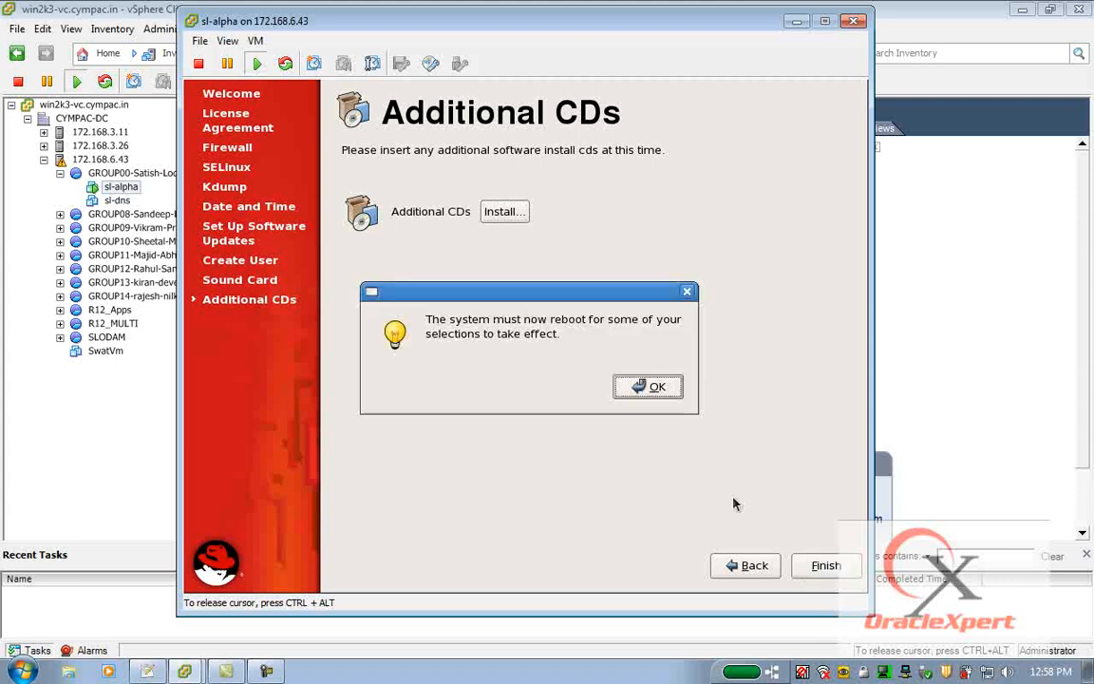
left_click(658, 385)
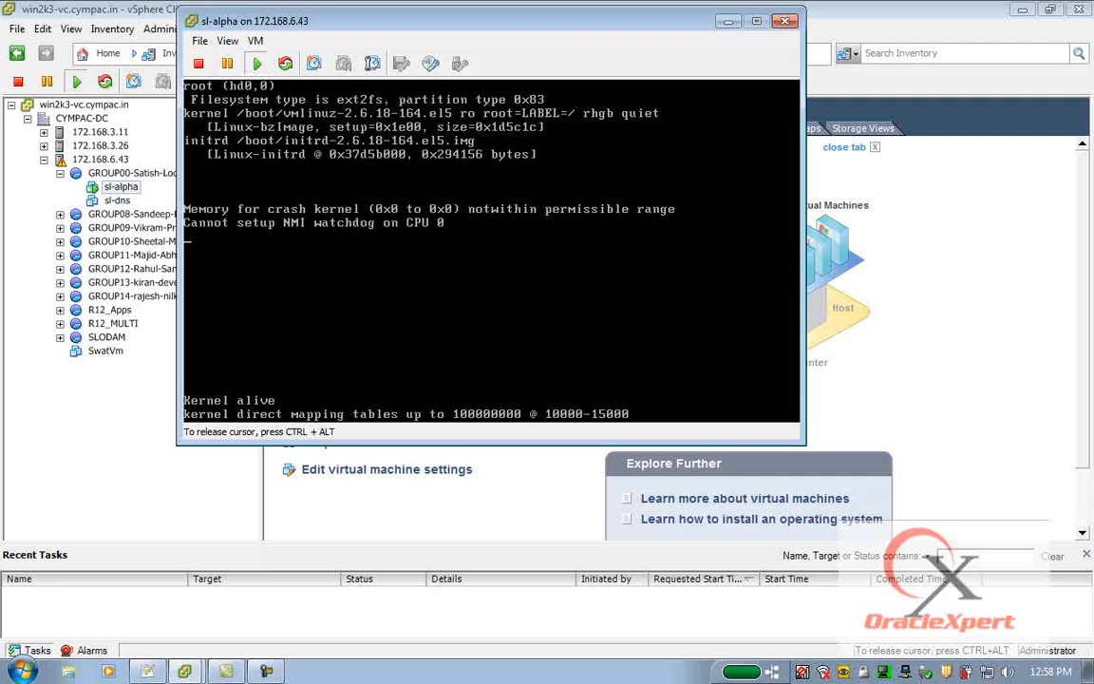
In the Notepad++ checklist, add items "1. /etc/hosts" and "2. libaio-devel*" under the heading.
left_click(148, 672)
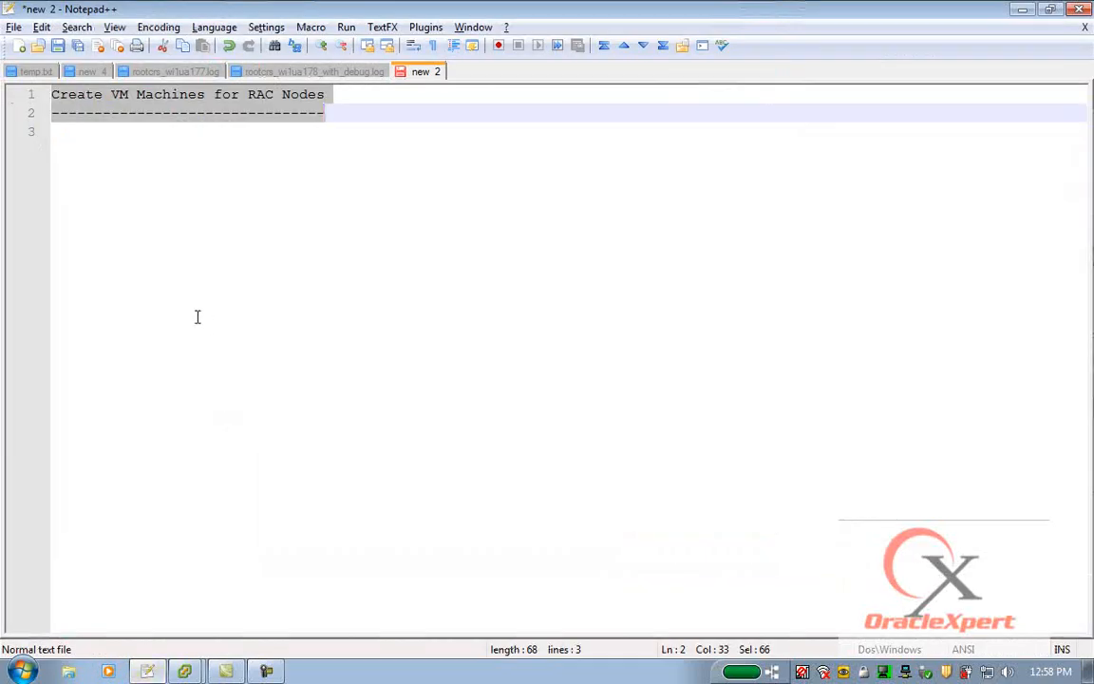
key("Return")
type("1. ")
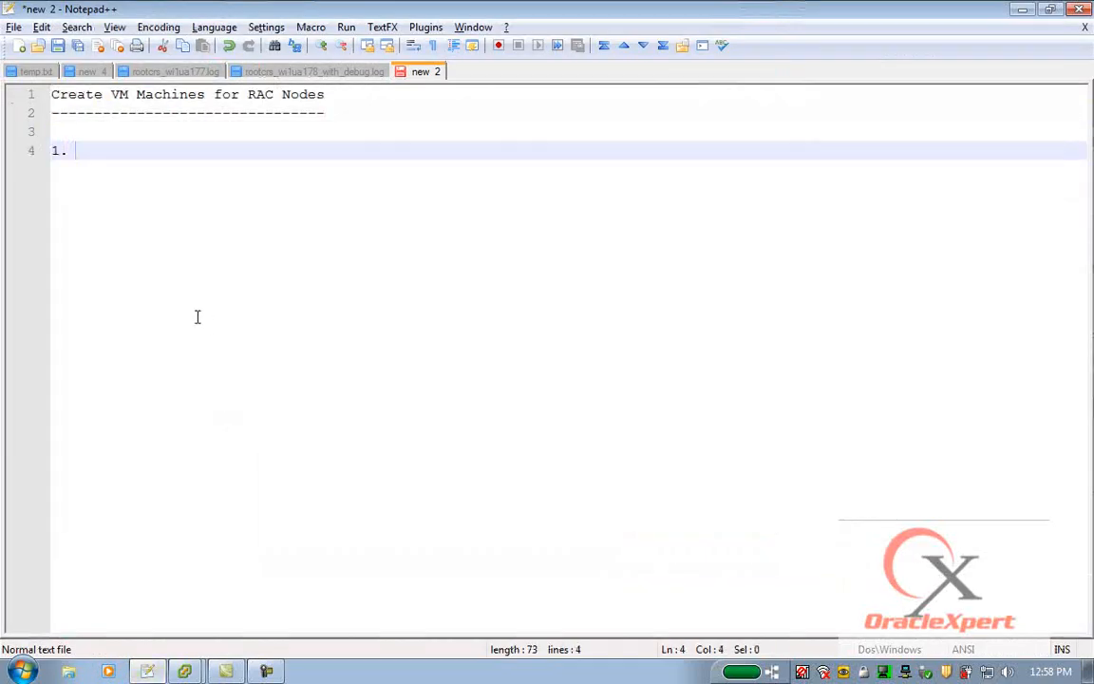
type("/etc/hosts")
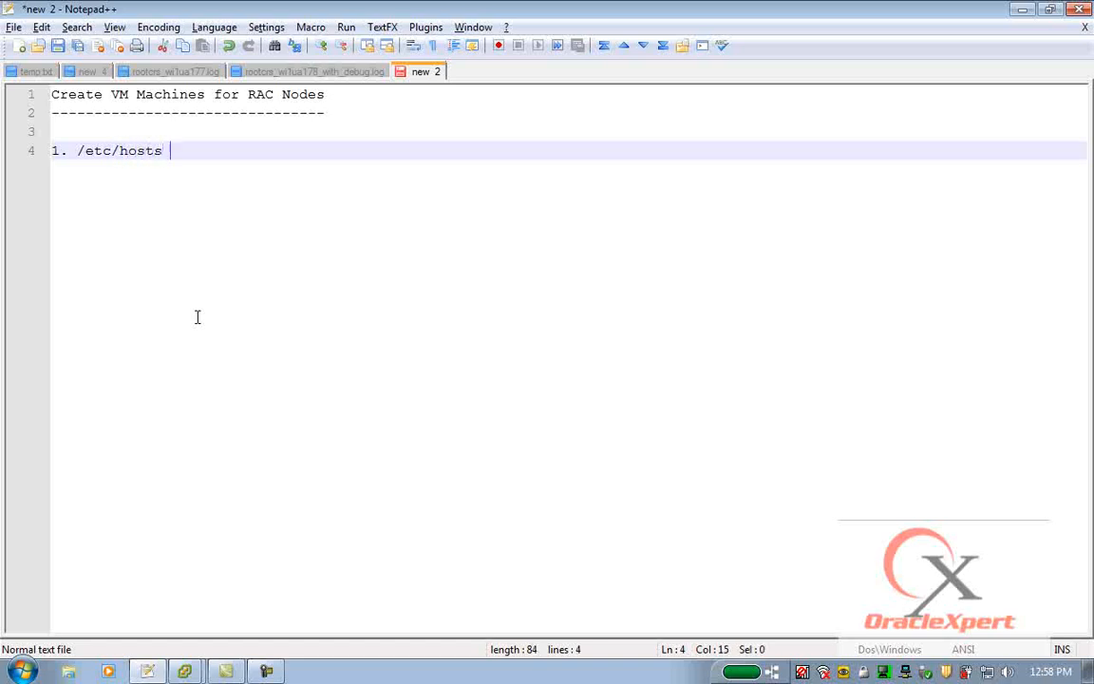
key("Return")
type("2. ")
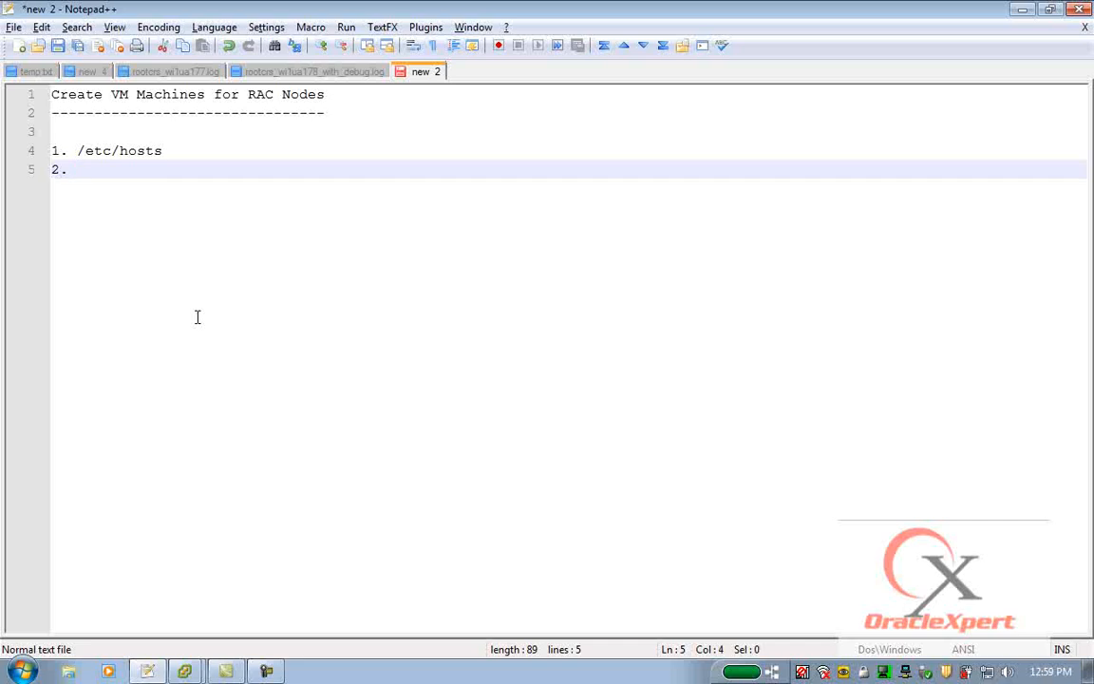
type("libaio-d")
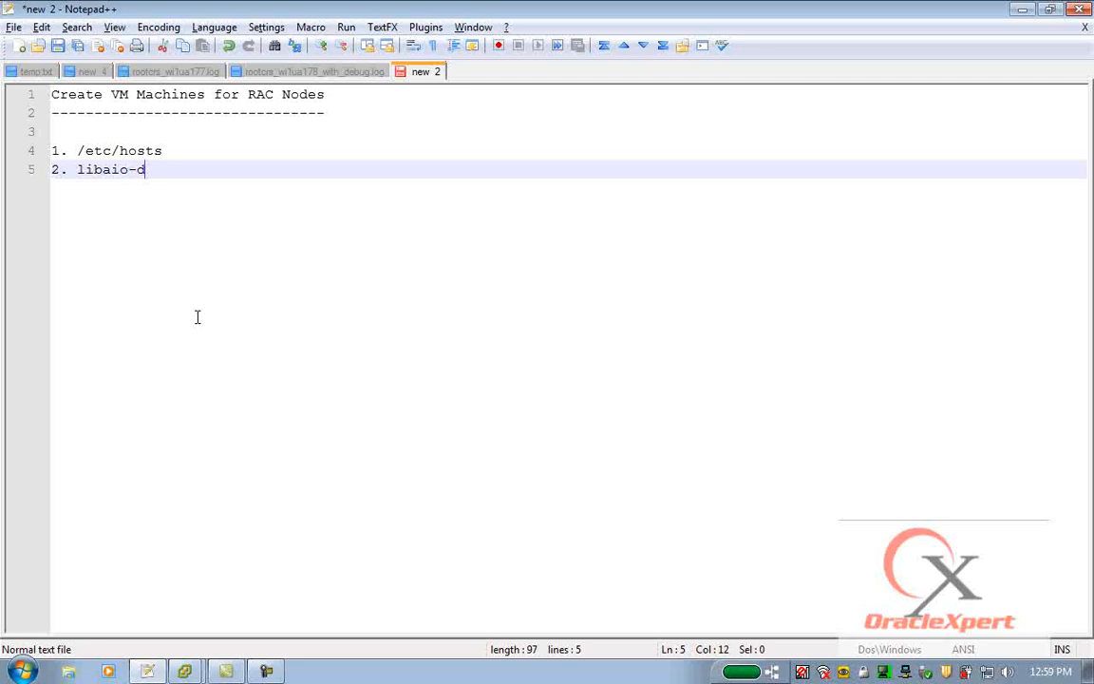
type("evel*")
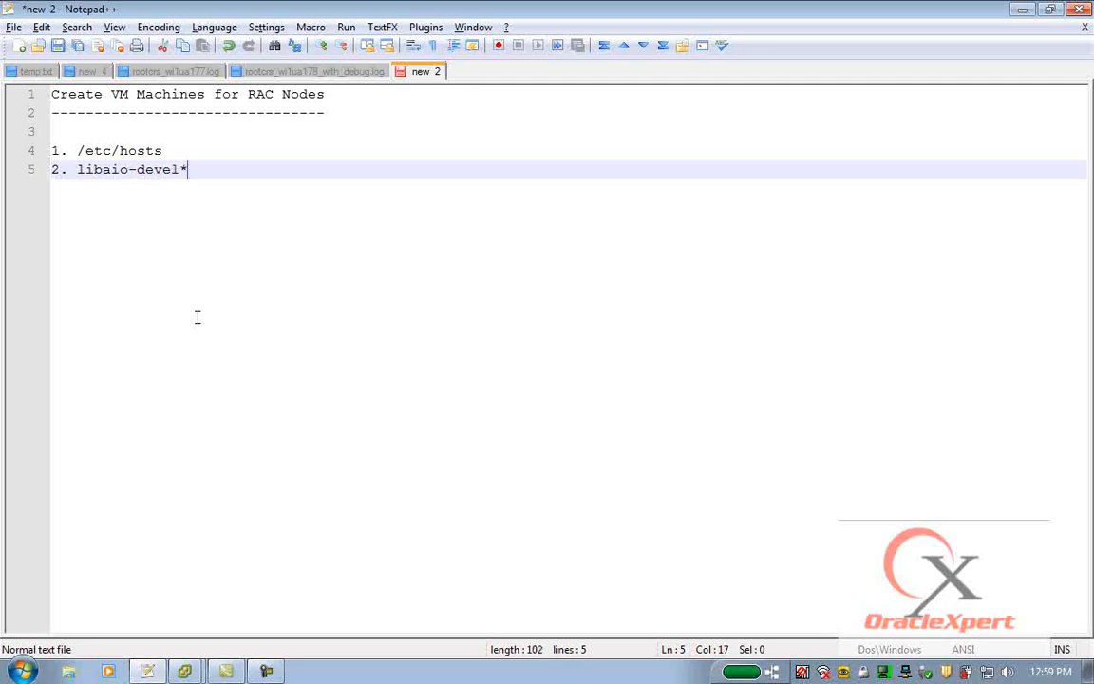
Add checklist items "3. VMWare Tools" and "4. Create oinstall and dba groups".
key("Return")
type("3. ")
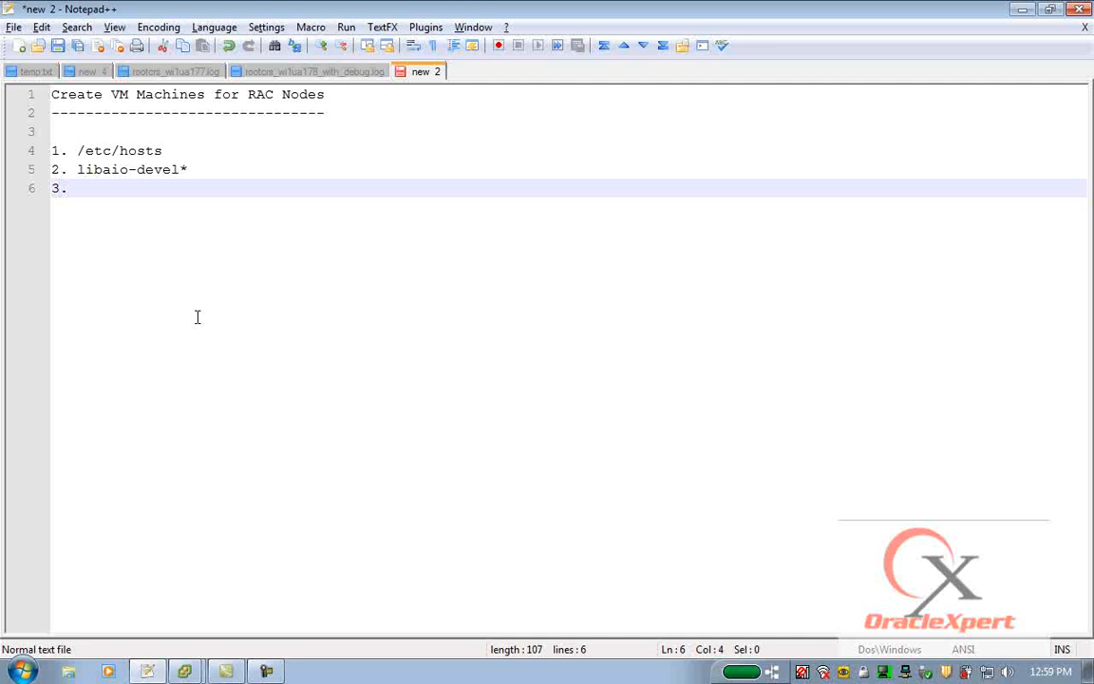
type("VMWare Tools")
key("Return")
type("4. C")
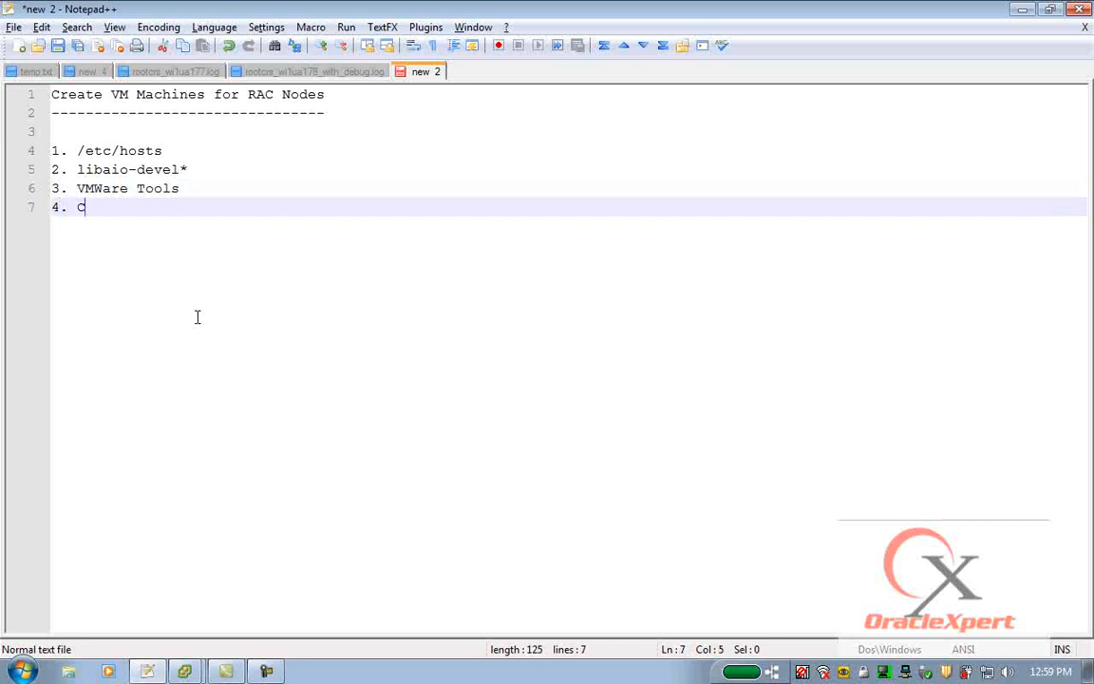
type("reate oins")
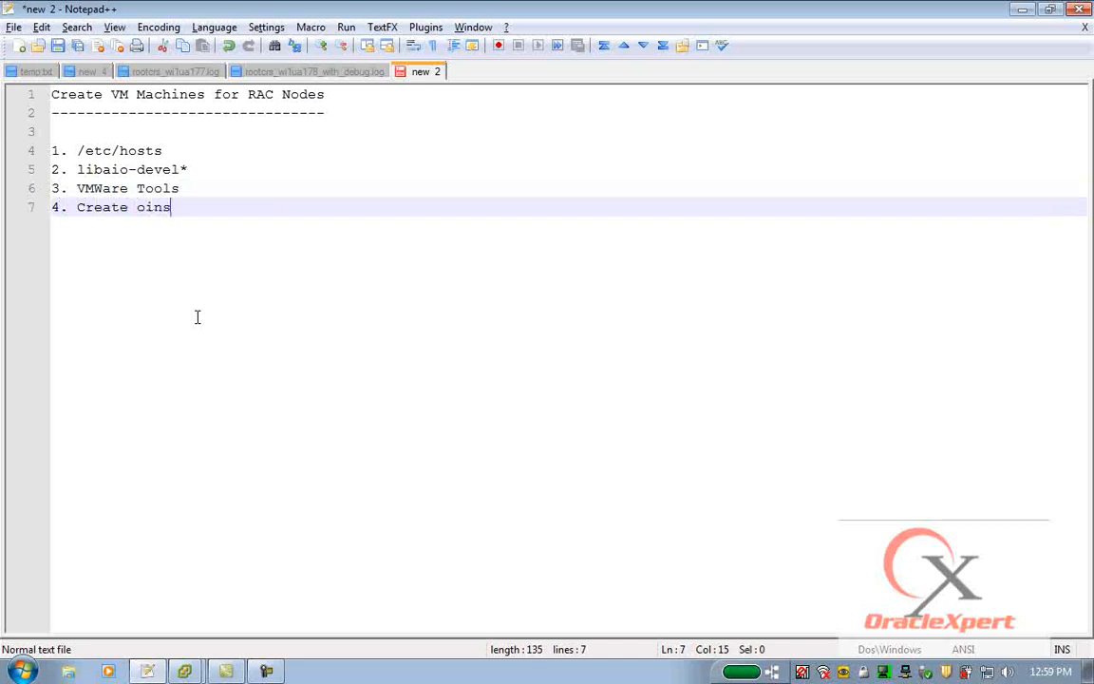
type("tall and dba groups")
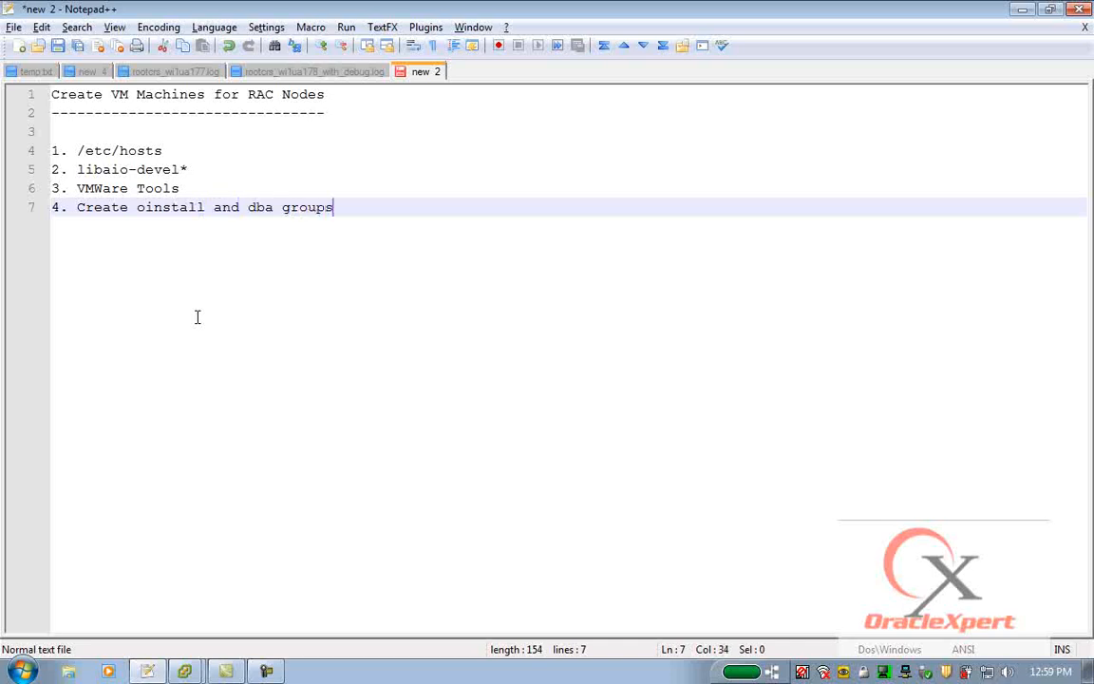
key("Return")
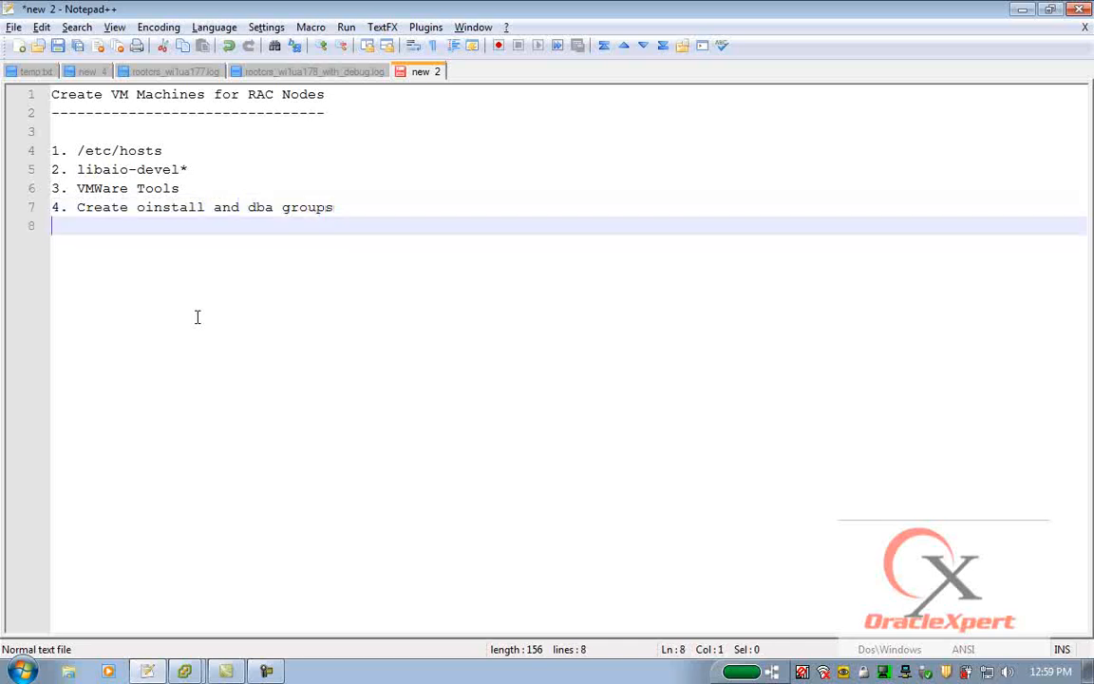
Add checklist items "5. User oracle" and "6. Shutdown unwanted services/daemons".
type("5. User oracle")
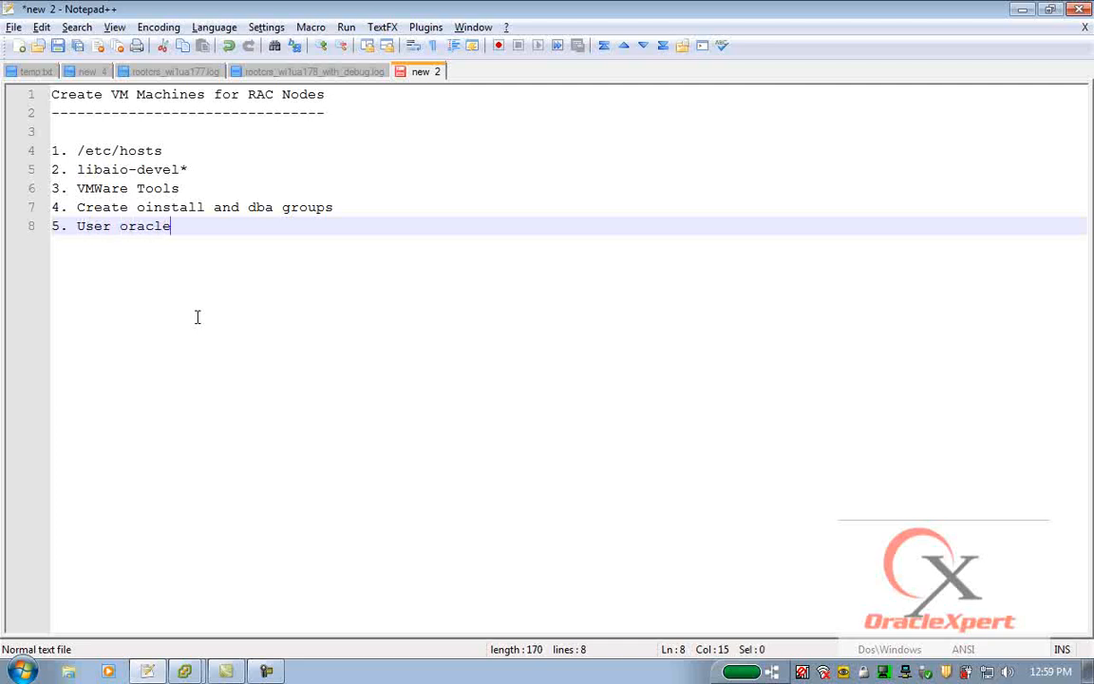
key("Return")
type("6.")
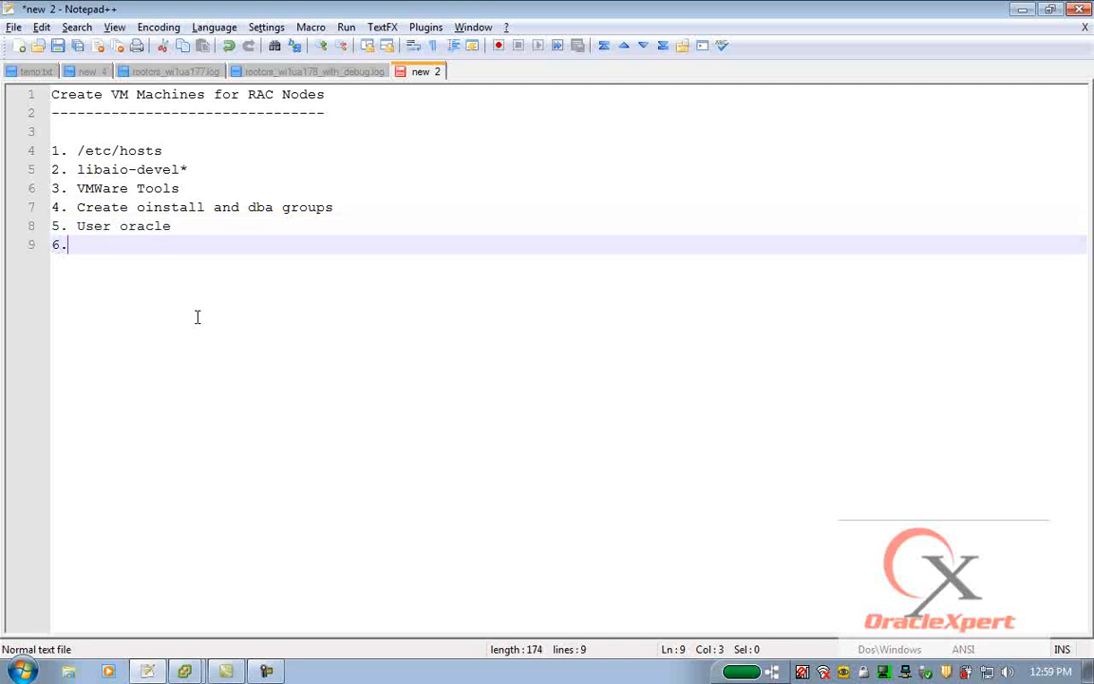
type(" Shutdown ")
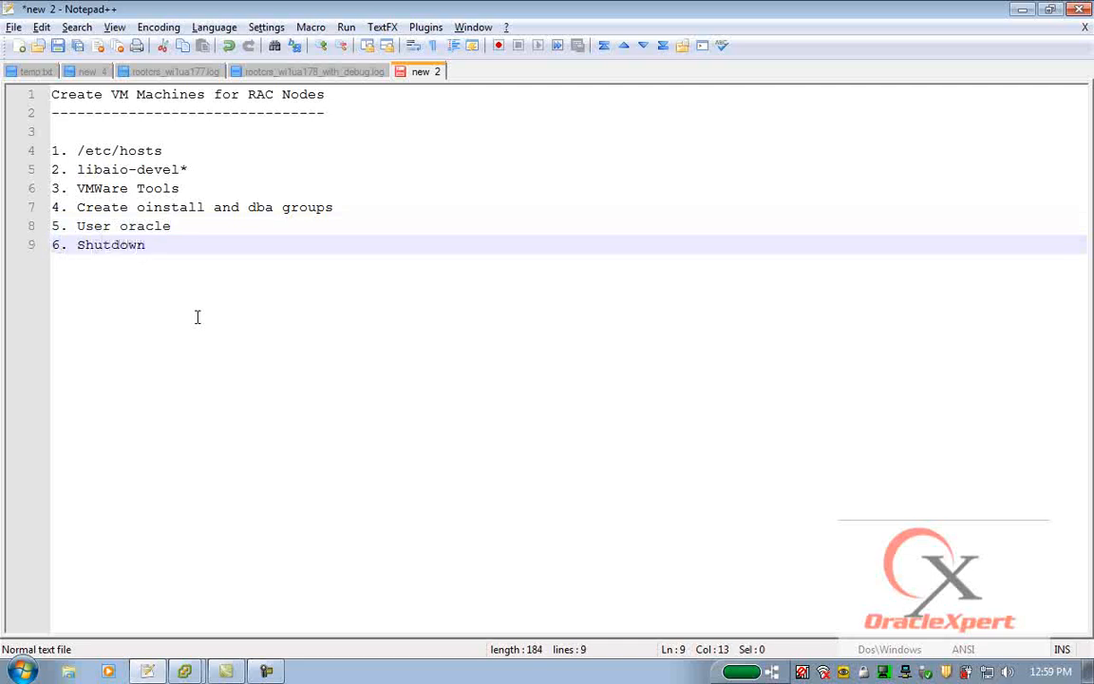
type("unwanted se")
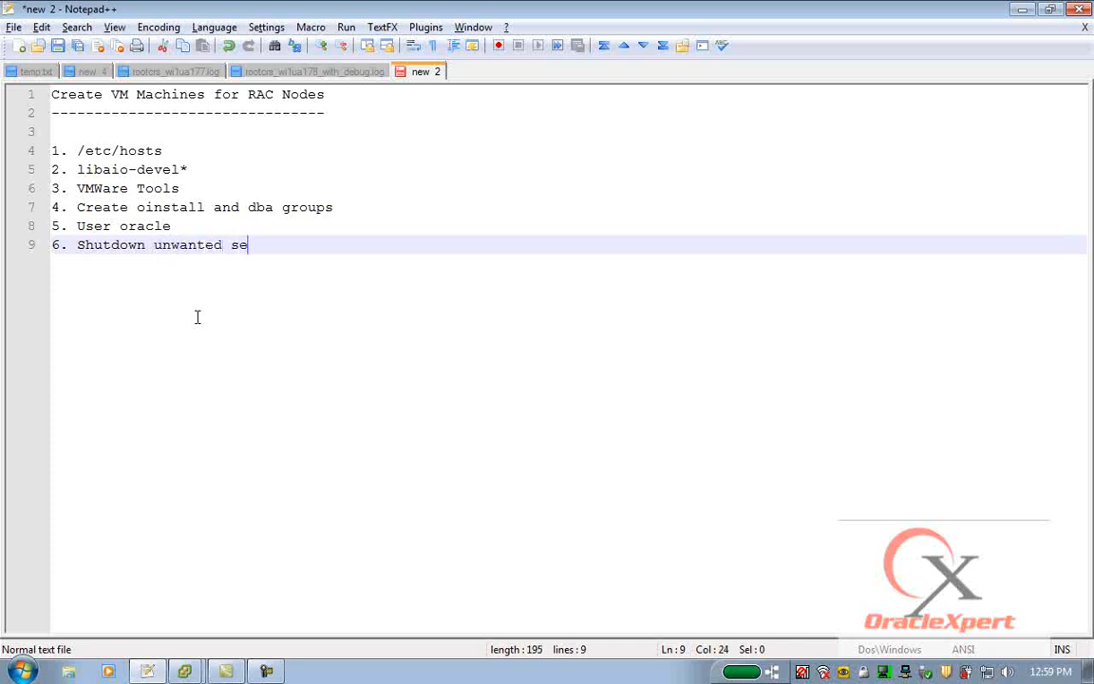
type("rvices/da")
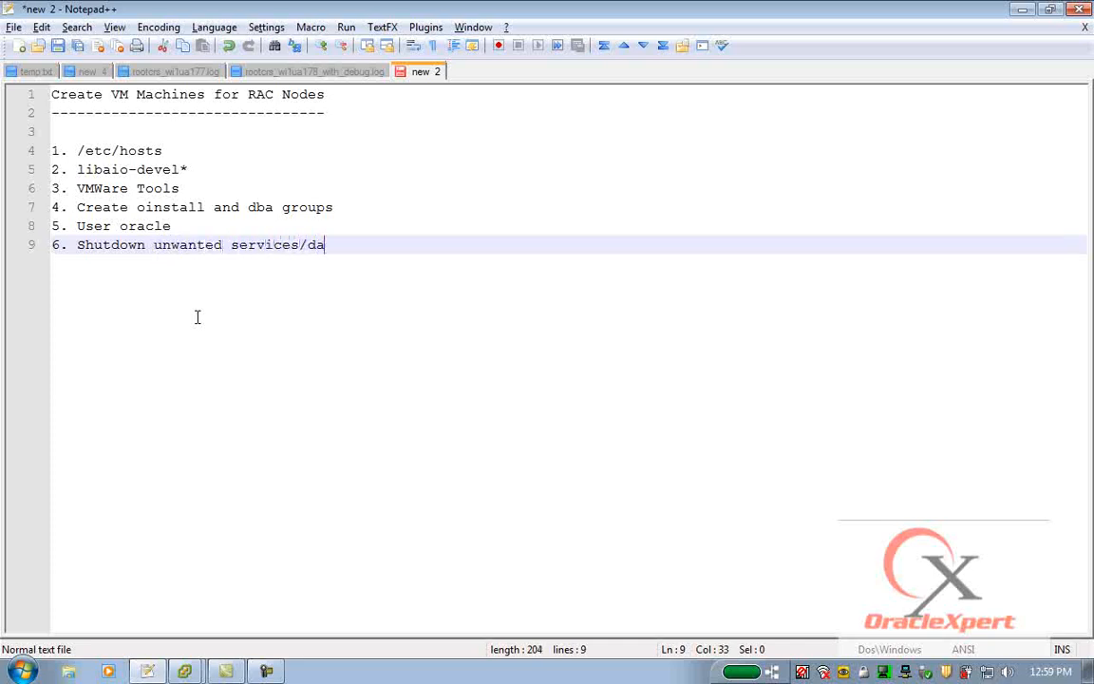
type("emons")
key("Return")
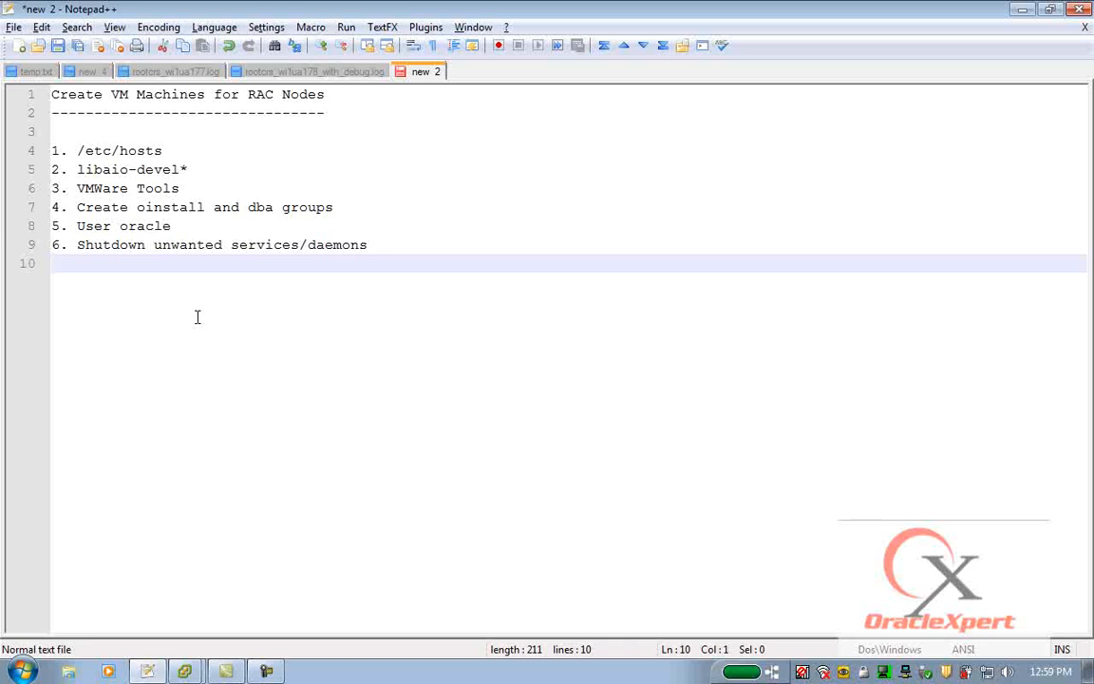
Switch to the sl-alpha console and log in as root with the root password.
left_click(187, 671)
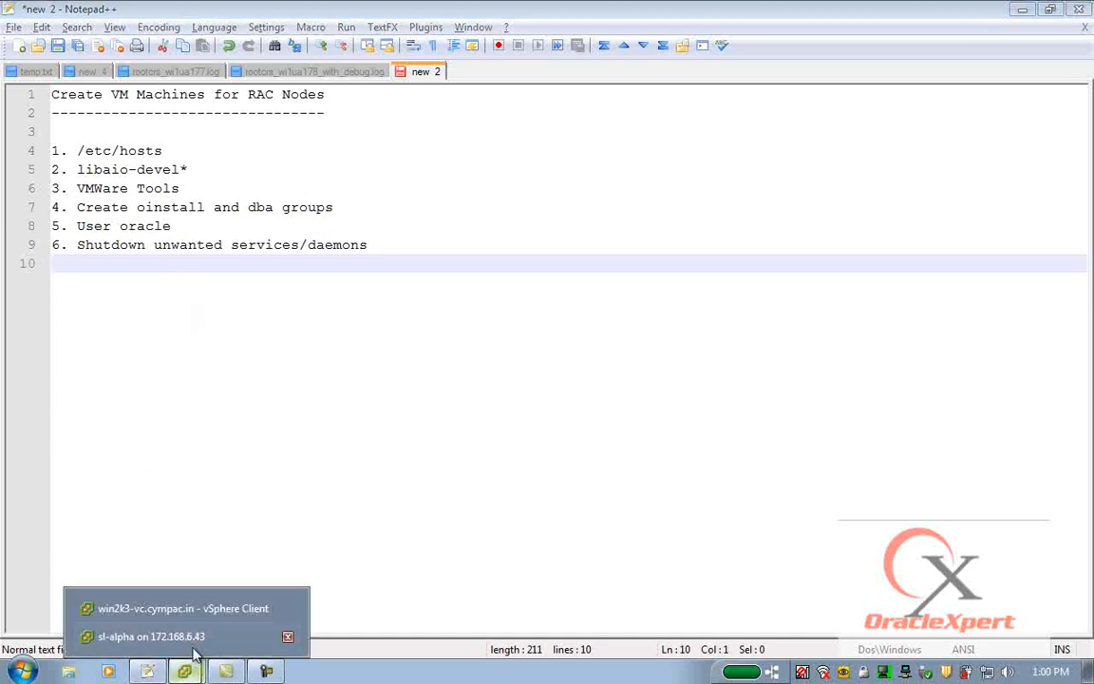
left_click(195, 646)
left_click(604, 249)
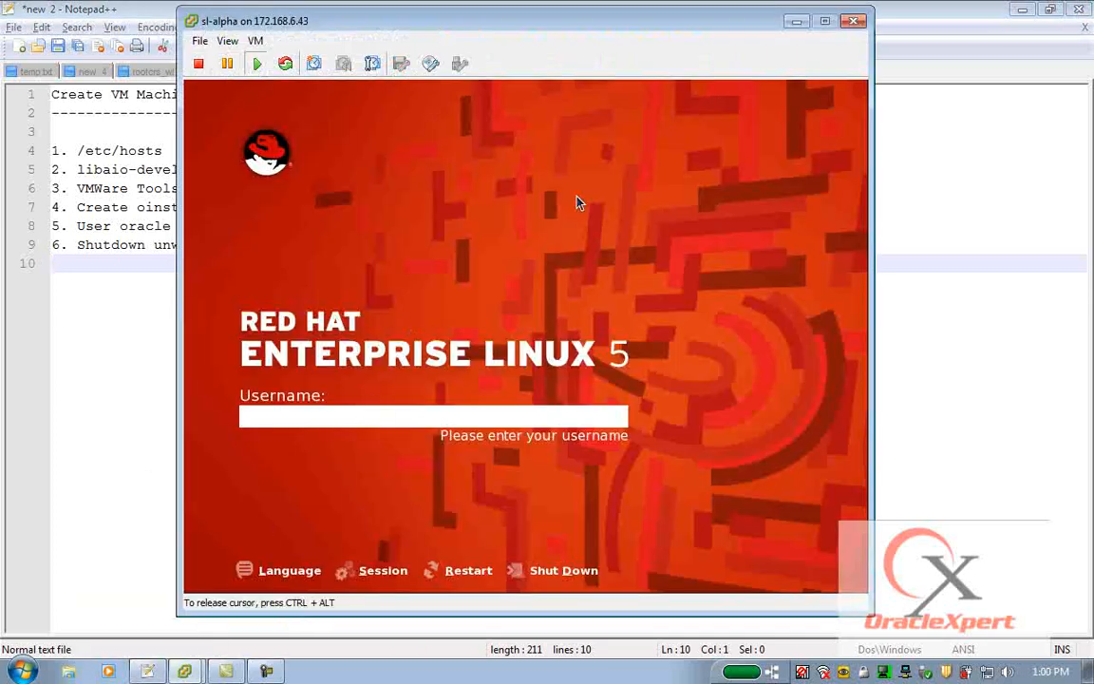
type("root")
key("Return")
type("••••••••")
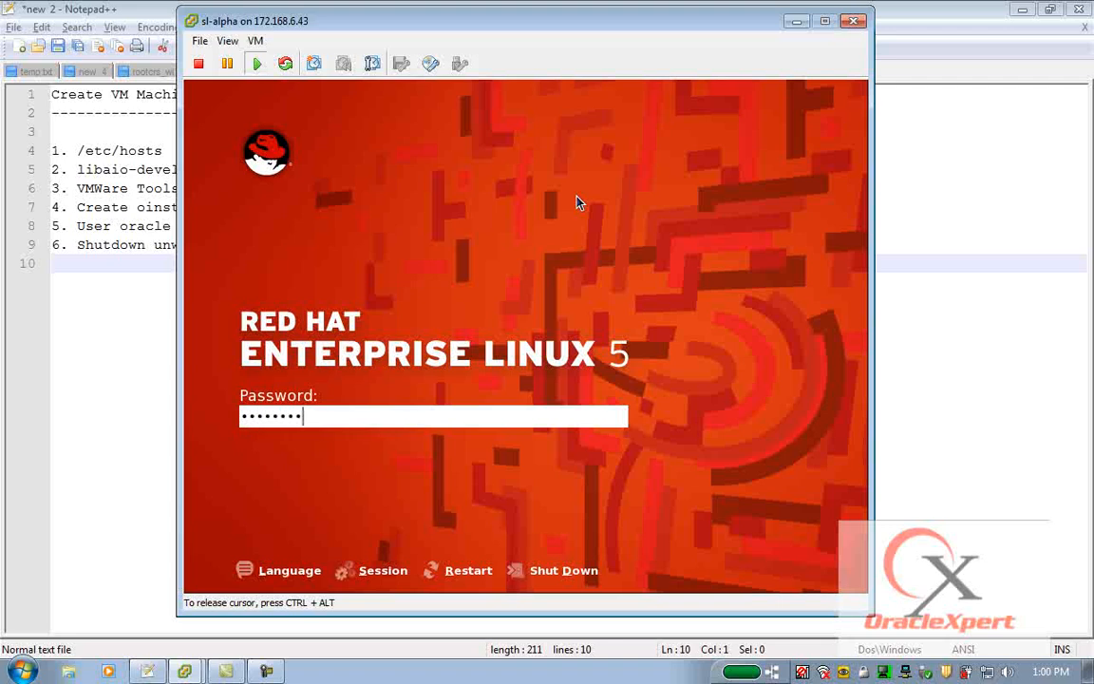
key("Return")
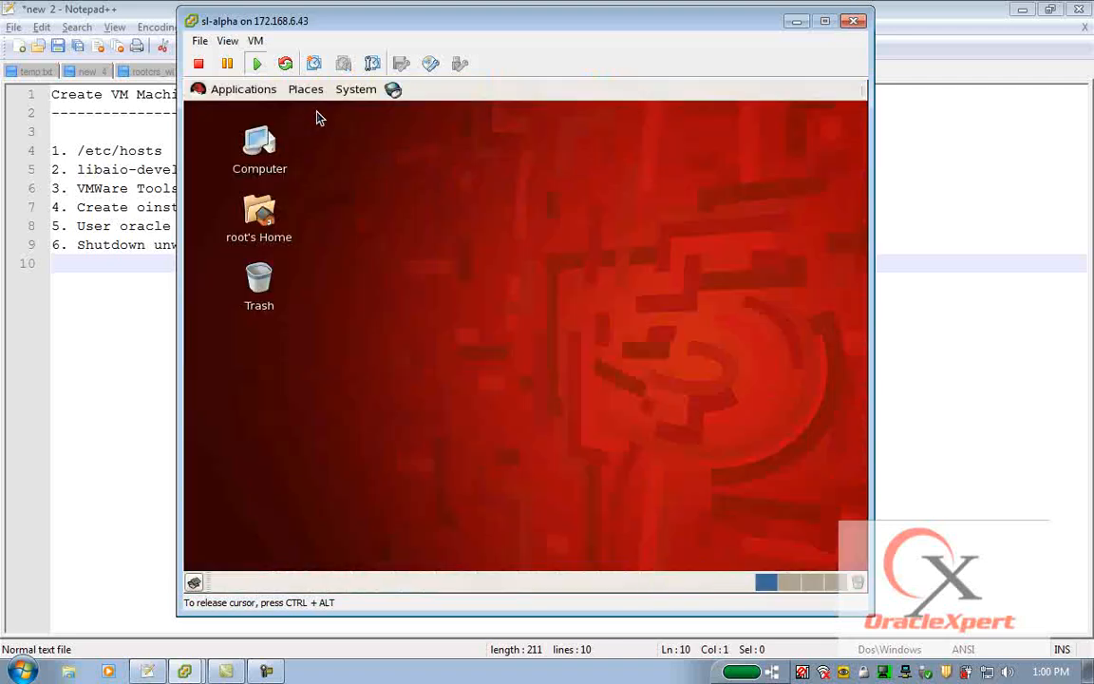
Open a terminal from the desktop and edit /etc/hosts with vi.
right_click(319, 117)
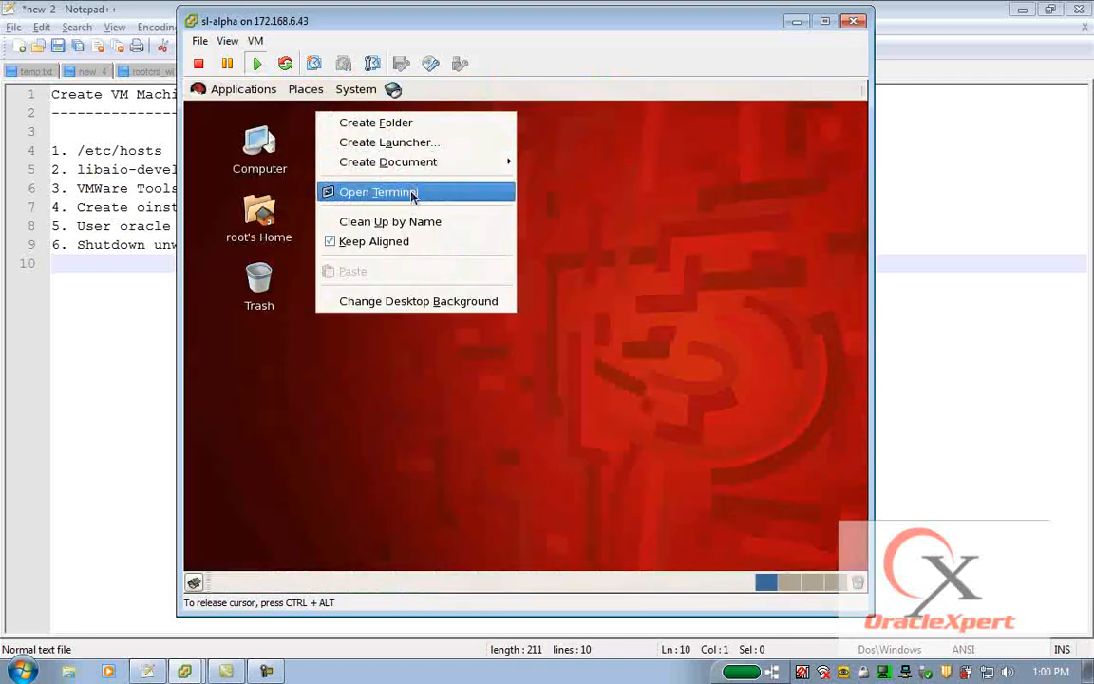
left_click(417, 193)
type("vi /")
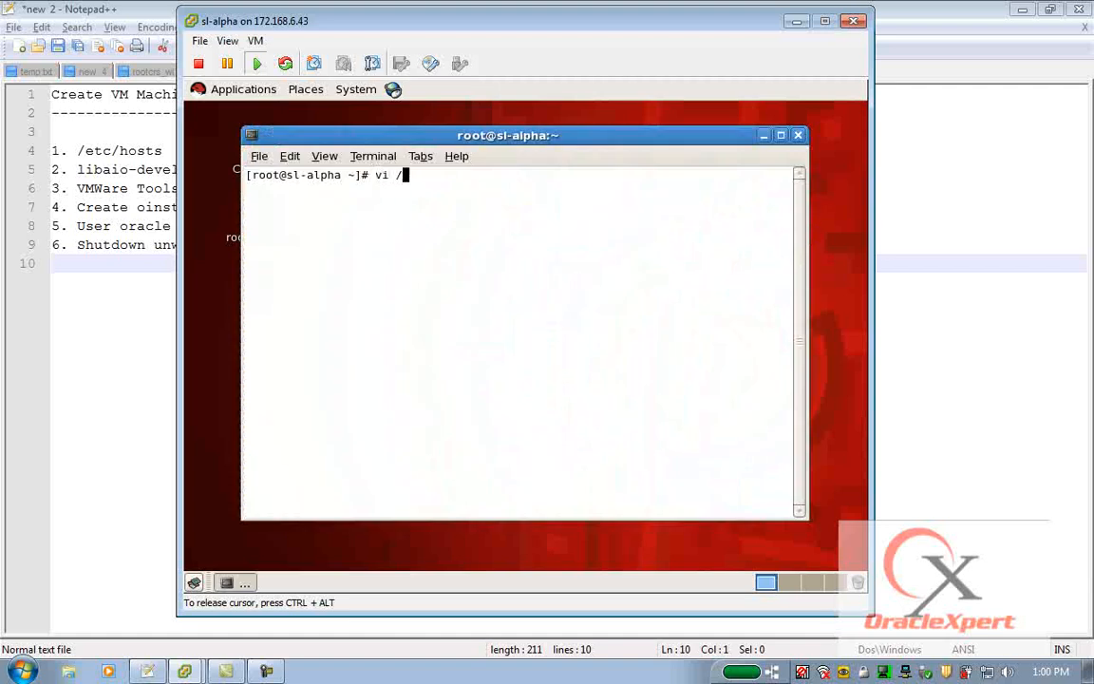
type("etc/hostst")
key("Return")
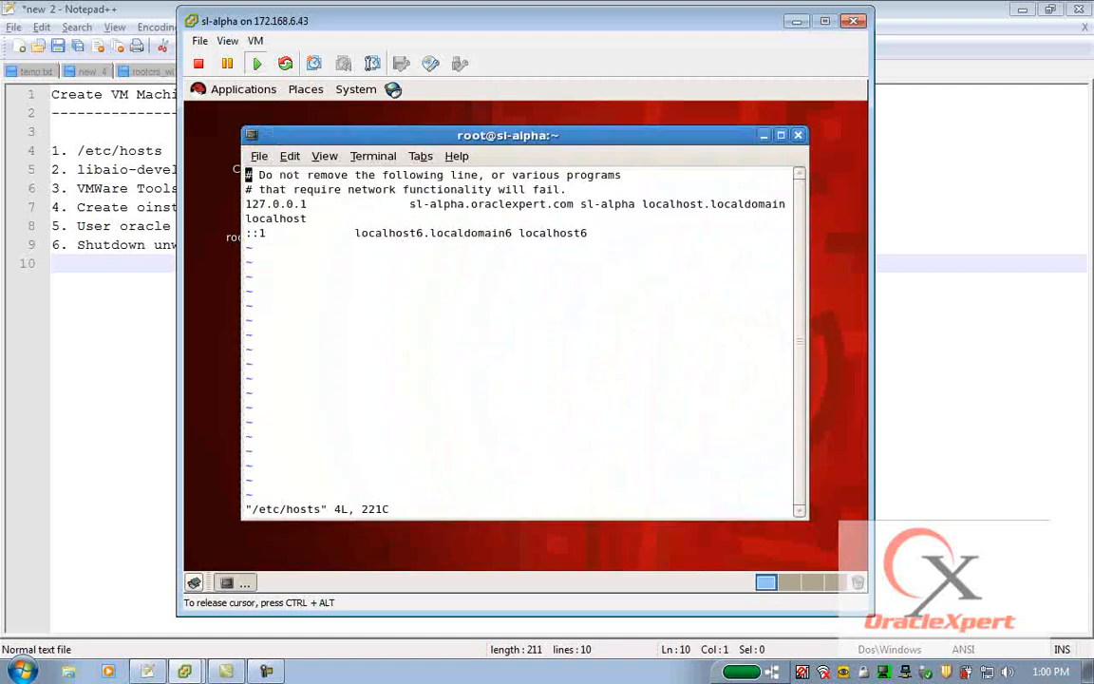
Delete the ::1 localhost6 line and add "172.168.200.2 sl-alpha.oraclexpert.com sl-alpha" as a new line.
key("d")
key("d")
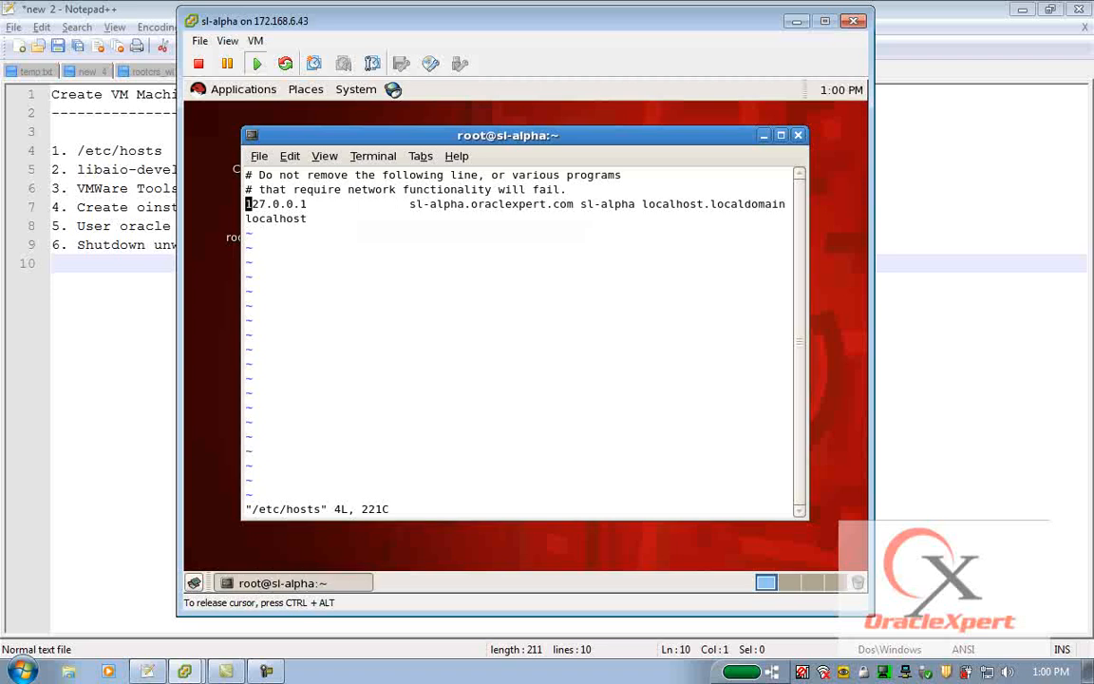
type("o")
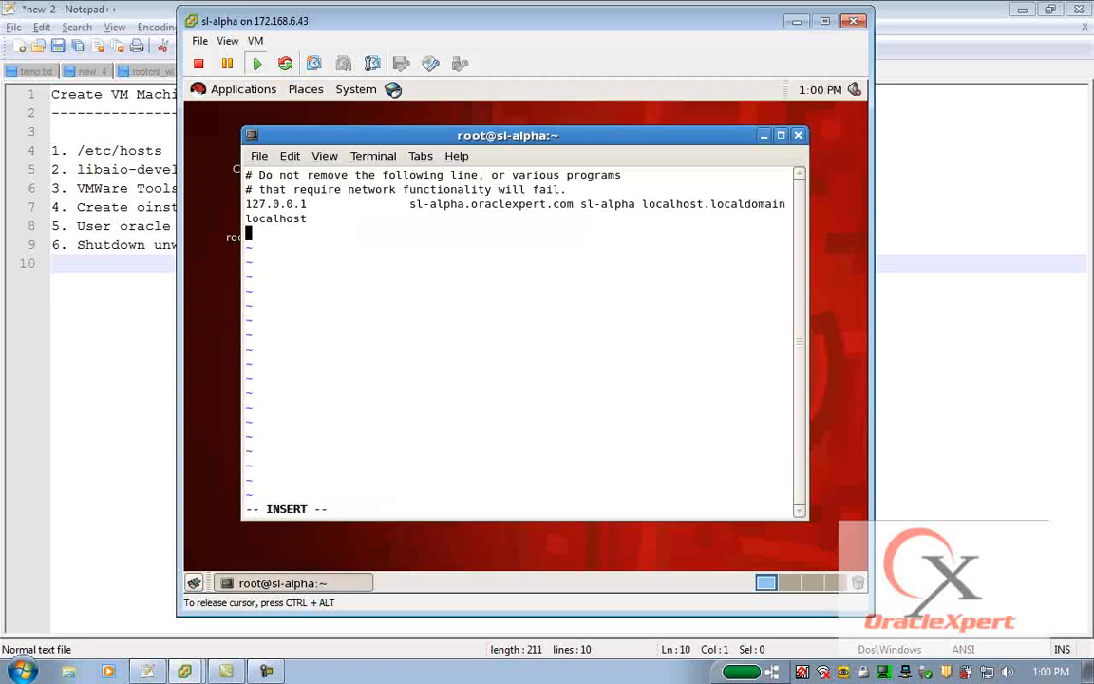
type("172.168.200.2")
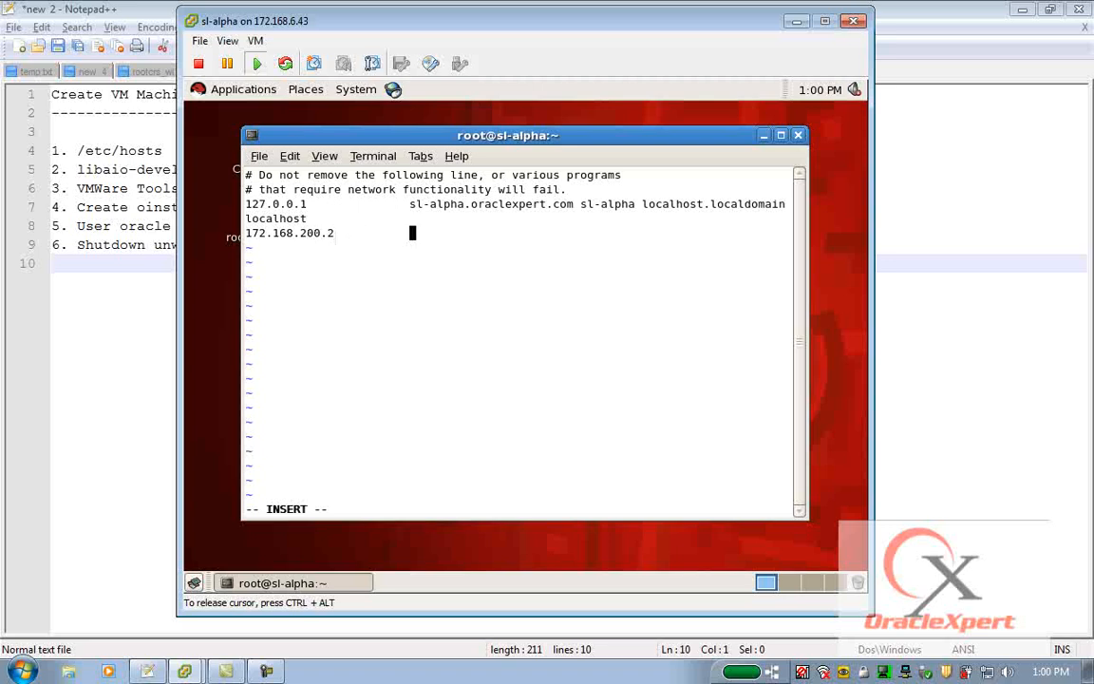
key("Tab")
key("Tab")
type("sl-alpha.oraclexpert.com sl-alpha")
key("Escape")
Remove the sl-alpha host names from the 127.0.0.1 line, then save and quit the file.
key("Up")
key("Left")
key("Left")
key("Left")
key("Left")
key("Left")
key("Left")
key("Left")
key("Left")
key("Left")
key("Left")
key("Left")
key("Left")
key("Left")
key("Left")
key("Left")
key("Left")
key("Left")
key("Left")
key("Left")
key("Left")
key("Left")
key("Left")
key("Left")
key("Left")
key("Left")
key("Left")
key("Left")
key("Left")
key("Left")
key("Left")
key("Left")
key("x")
key("x")
key("x")
key("x")
key("x")
key("x")
key("x")
key("x")
key("x")
key("x")
key("x")
key("x")
key("x")
key("x")
key("x")
key("x")
key("x")
key("x")
key("x")
key("x")
key("x")
key("x")
key("x")
key("x")
key("x")
key("x")
key("x")
key("x")
key("x")
key("x")
key("x")
key("Down")
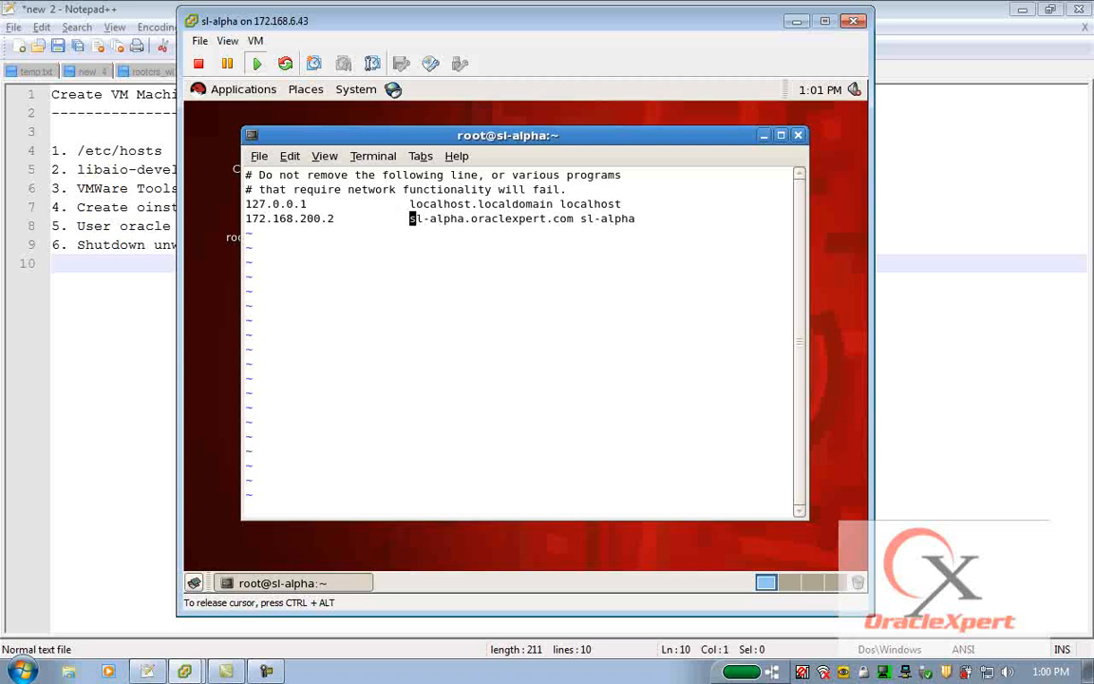
type(":wq")
key("Return")
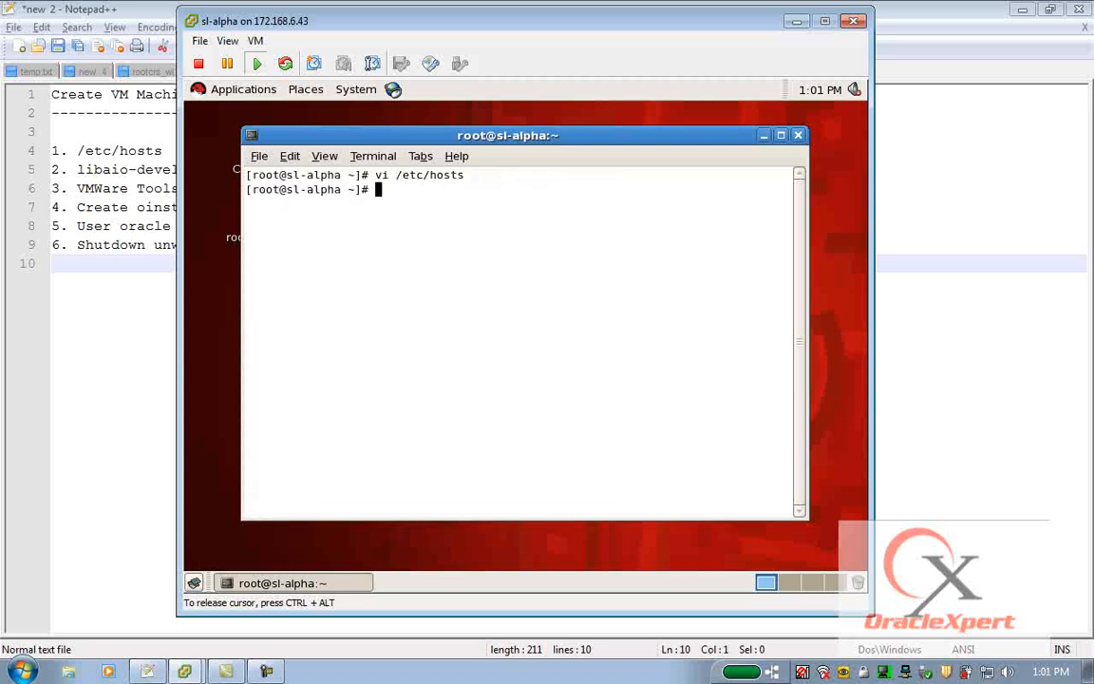
key("ctrl+alt")
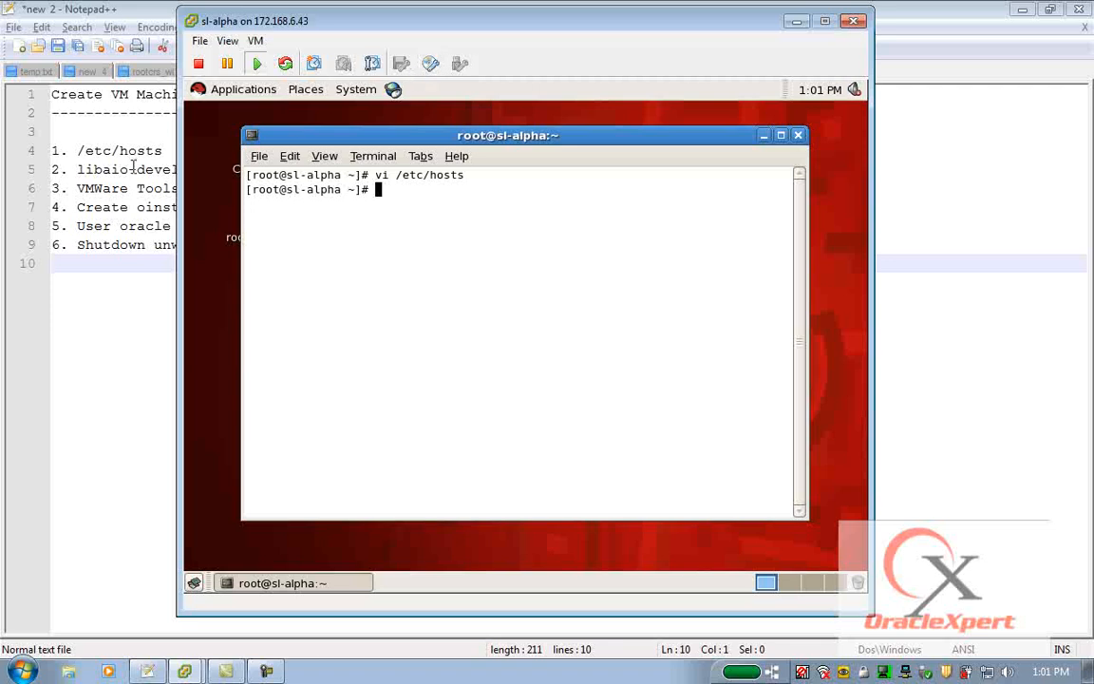
Connect the VM's CD/DVD drive to an ISO image on a datastore and close the RHEL_5.4 x86_64 DVD window that opens.
left_click(99, 169)
left_click_drag(111, 169, 214, 175)
key("alt+Tab")
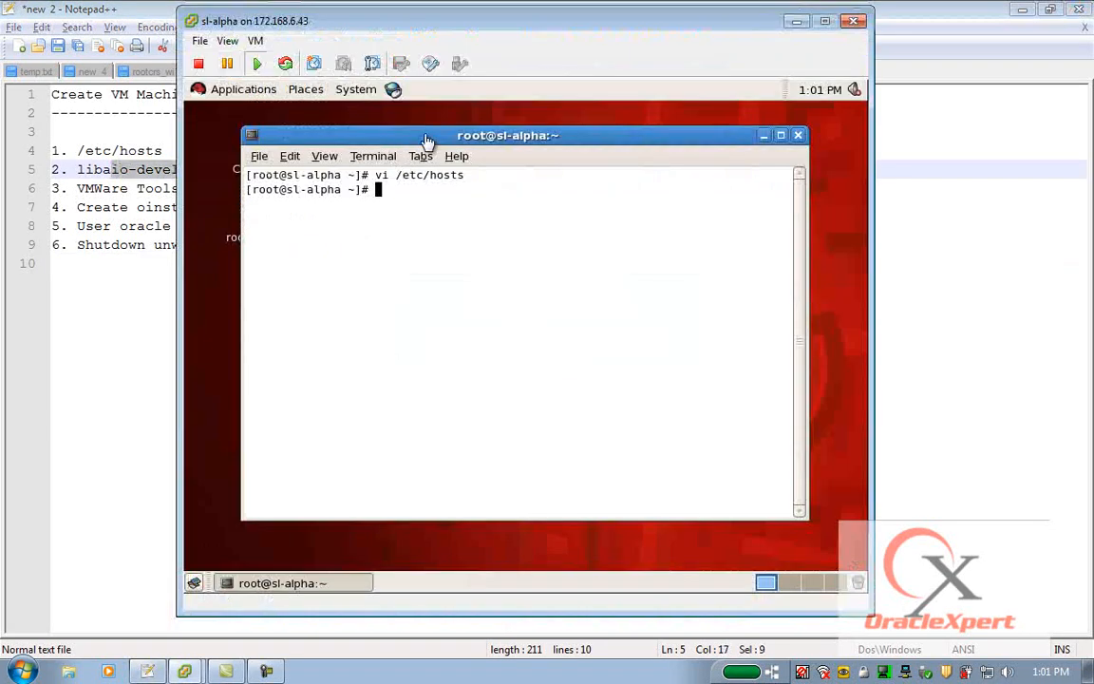
left_click(432, 64)
mouse_move(489, 87)
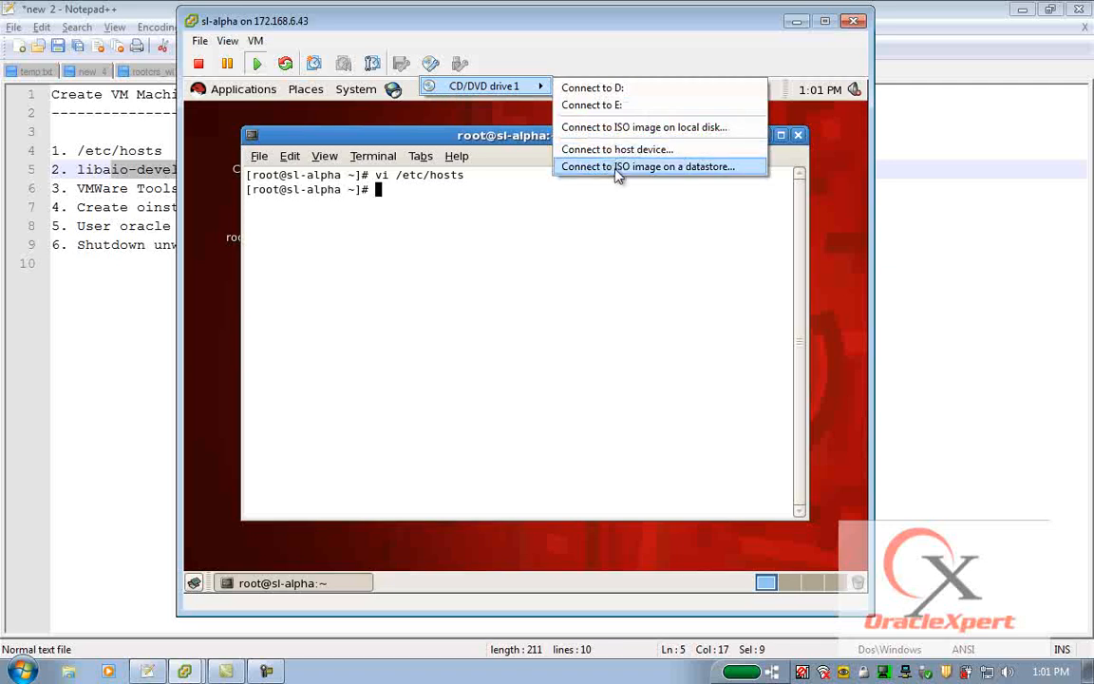
left_click(640, 170)
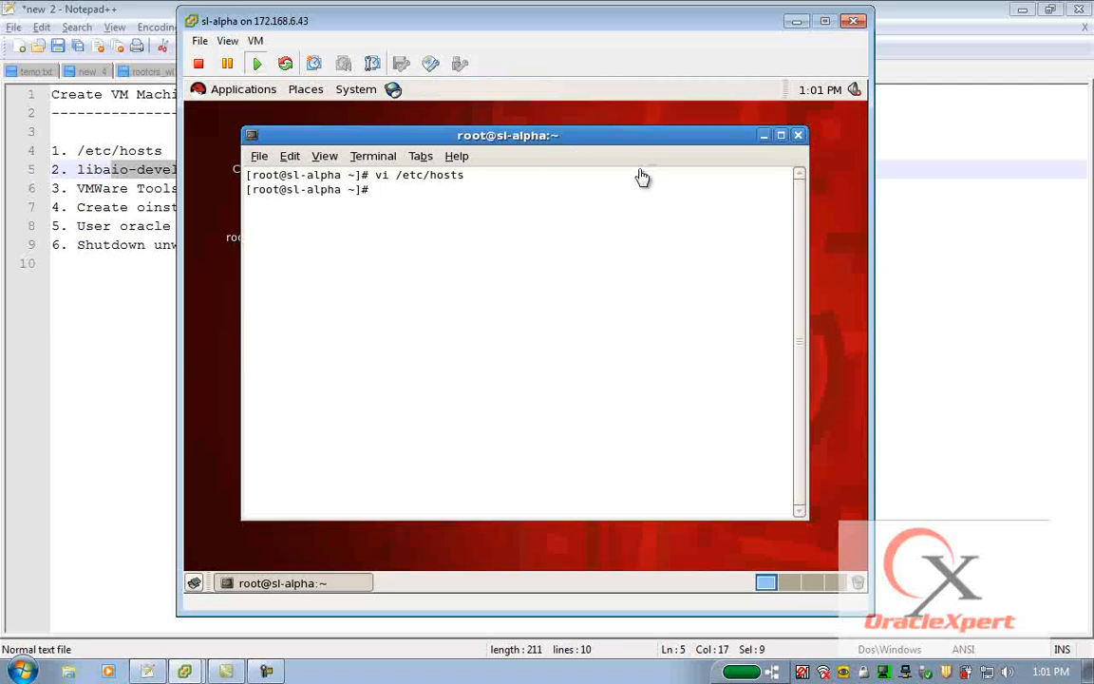
double_click(411, 252)
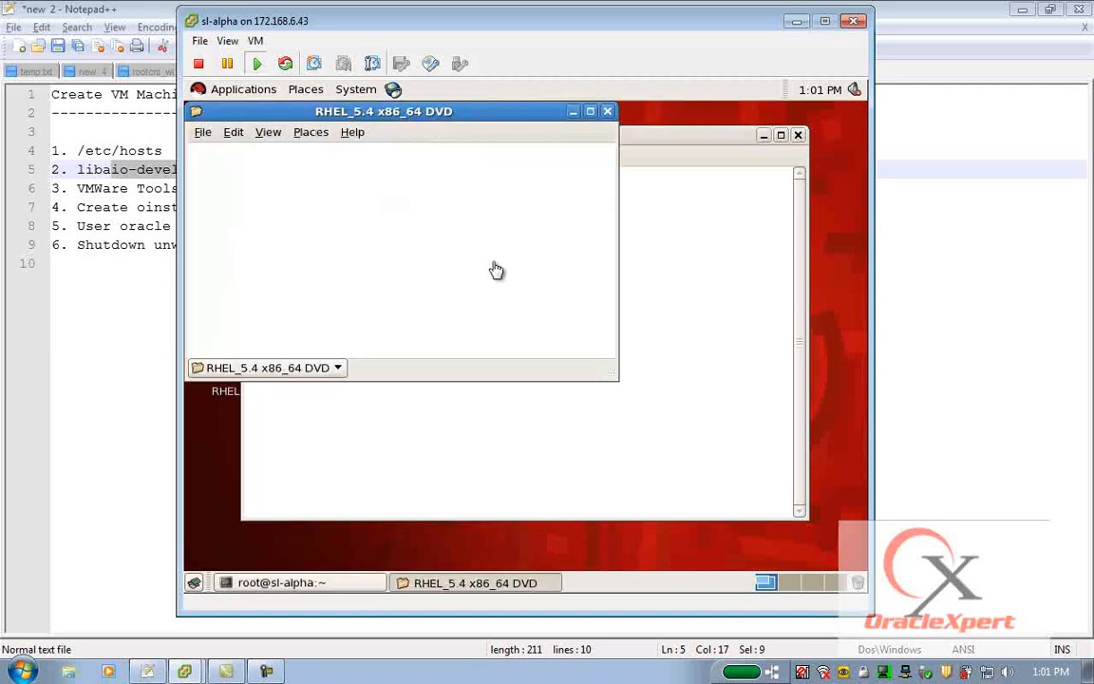
left_click(609, 112)
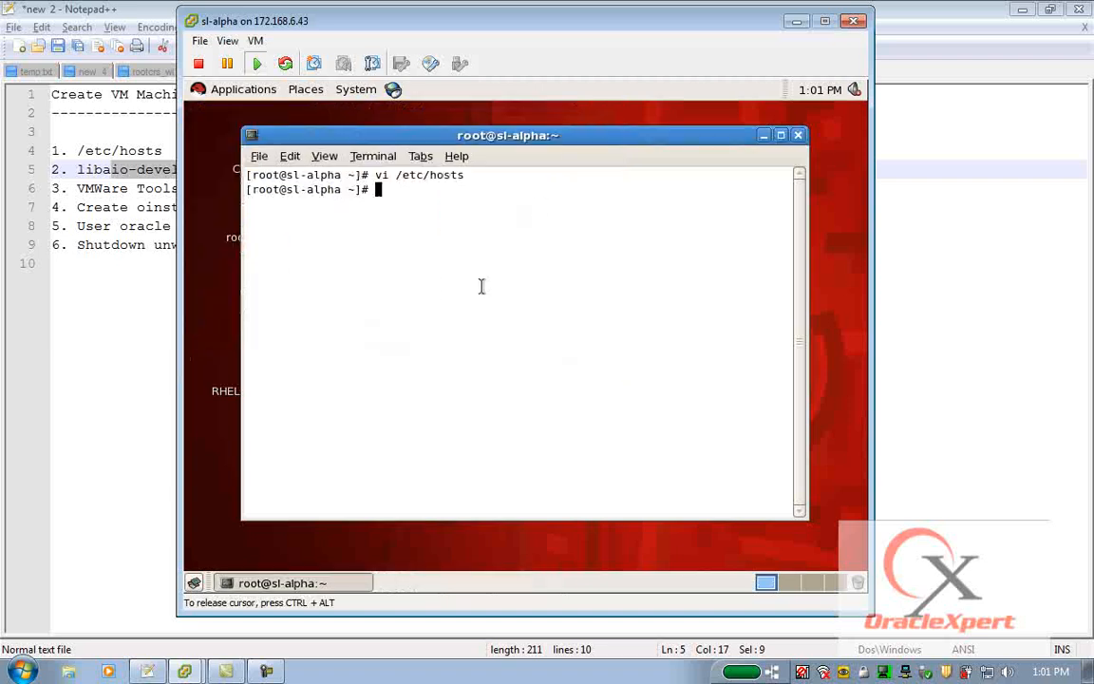
Check the mounted filesystems and change into the Server directory of the mounted RHEL_5.4 x86_64 DVD.
type("df -h")
key("Return")
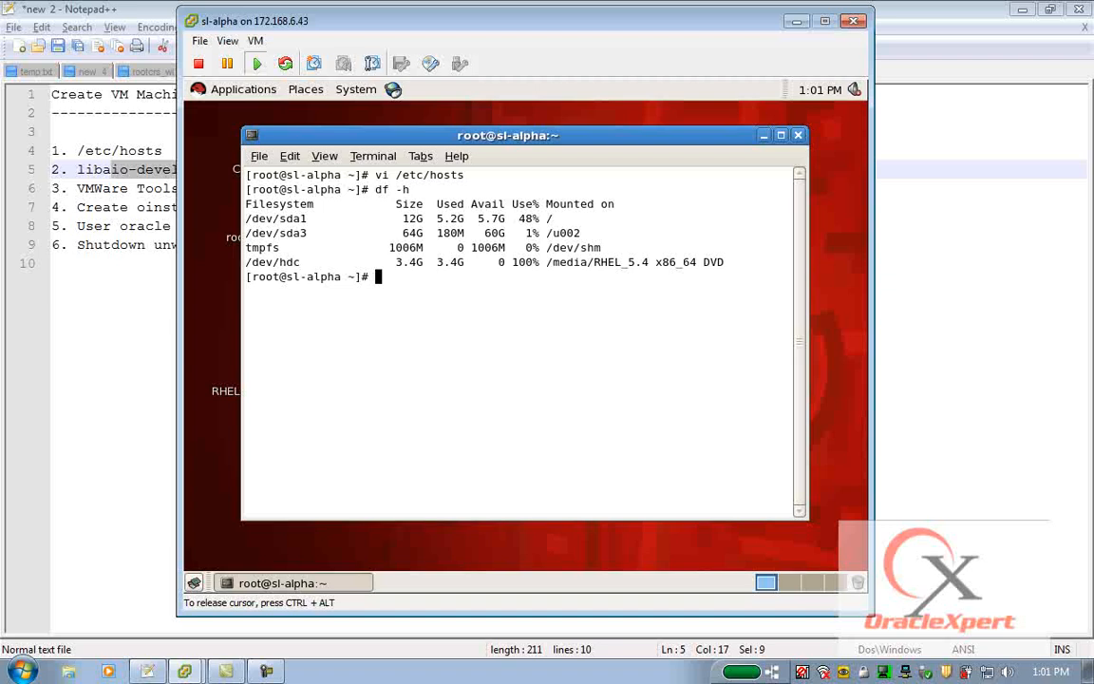
type("cd /")
type("media/")
type("R")
key("Tab")
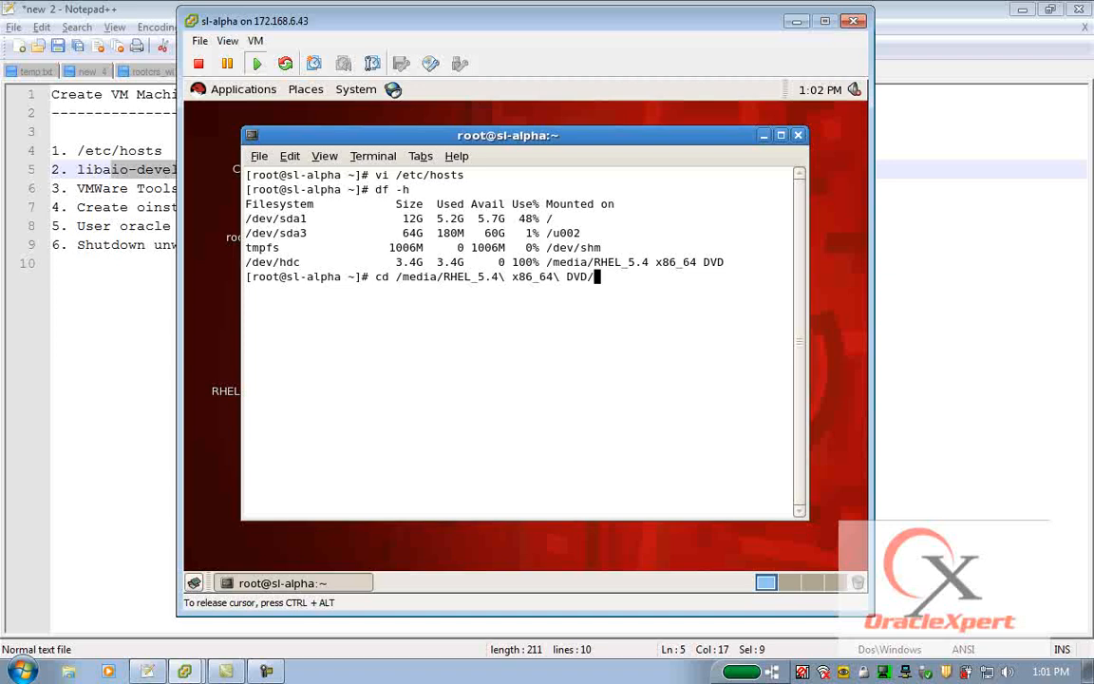
type("Server")
key("Return")
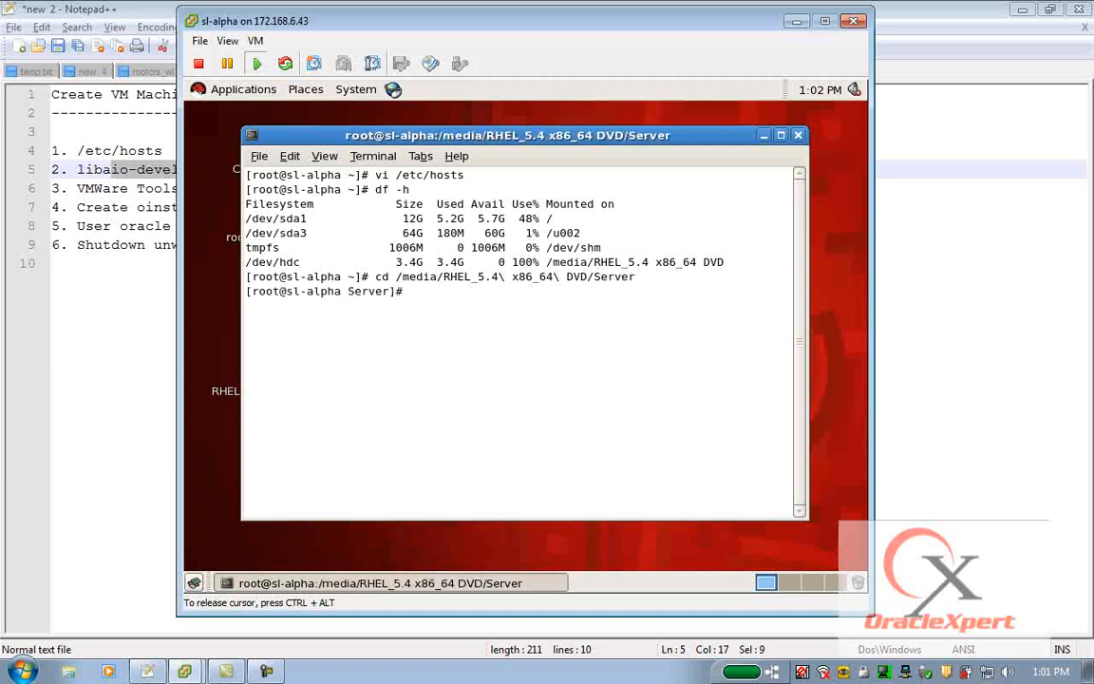
Install the libaio-devel packages from the DVD's Server directory with rpm -ivh libaio-devel*.
type("pwd")
key("Return")
type("rpm -ivh ")
type("linb")
key("BackSpace")
key("BackSpace")
type("b")
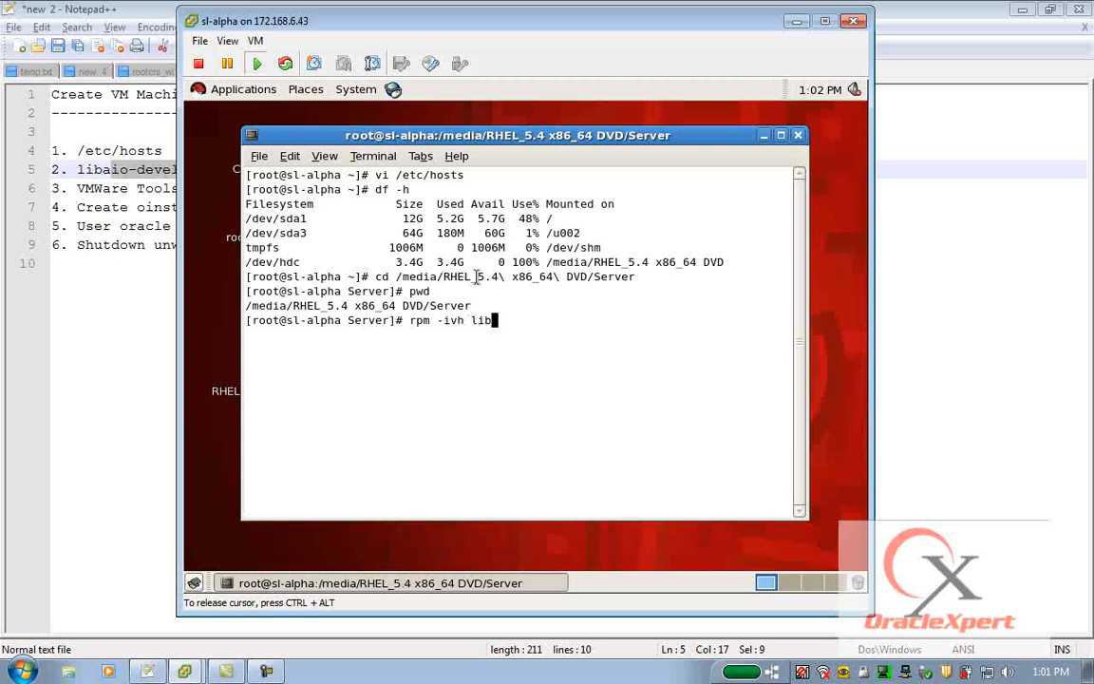
type("aio-de")
key("Tab")
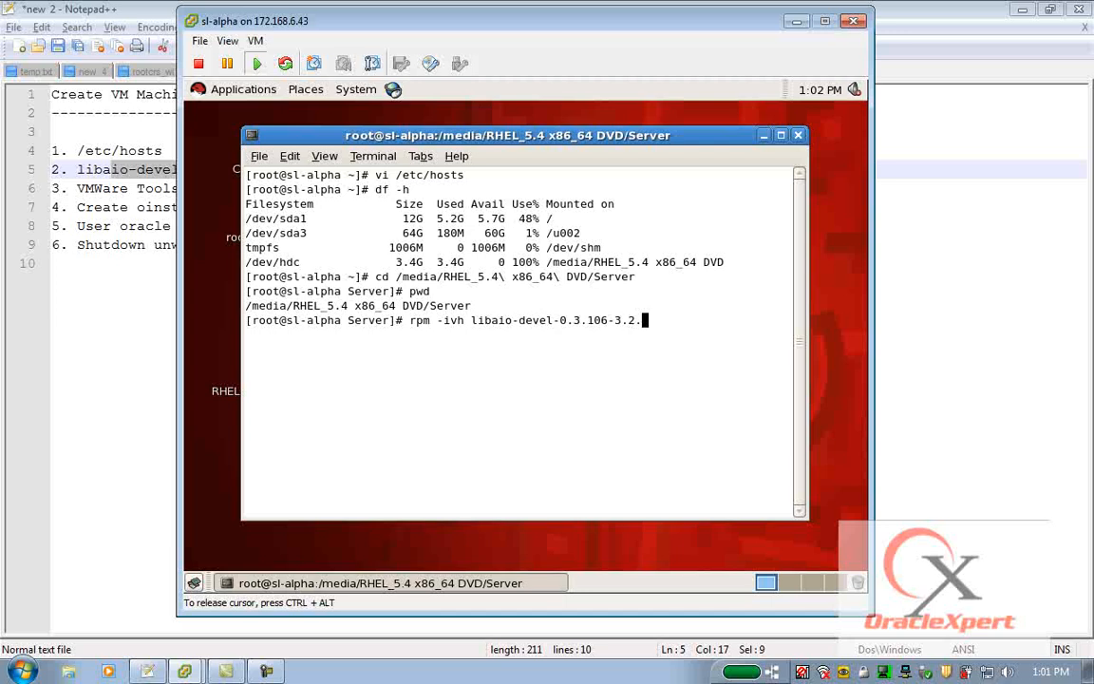
key("BackSpace")
key("BackSpace")
key("BackSpace")
key("BackSpace")
key("BackSpace")
key("BackSpace")
key("BackSpace")
key("BackSpace")
key("BackSpace")
key("BackSpace")
key("BackSpace")
key("BackSpace")
key("BackSpace")
type("*")
key("Return")
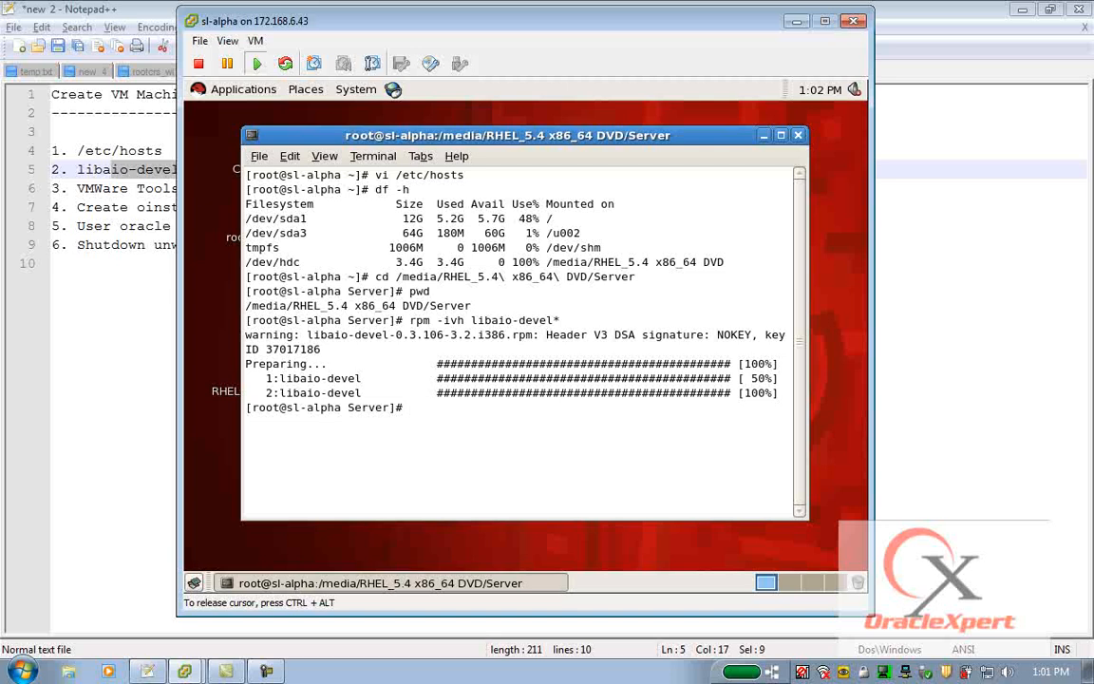
Return to root's home directory and eject the RHEL 5.4 DVD from the guest desktop.
type("cd")
key("Return")
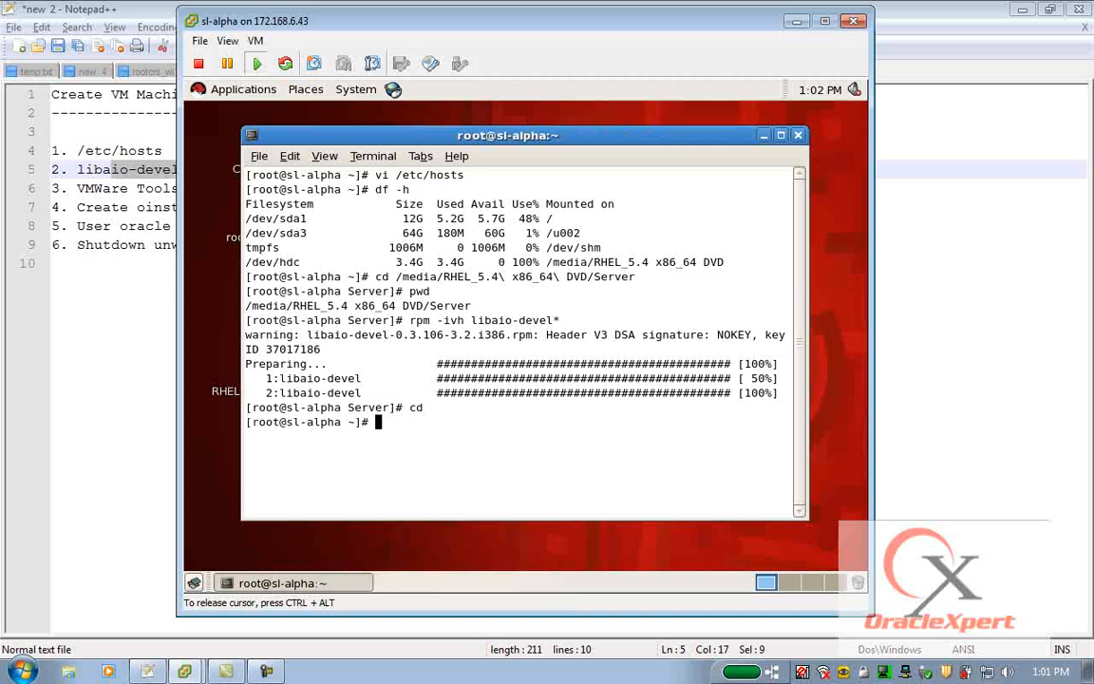
type("pwd")
key("Return")
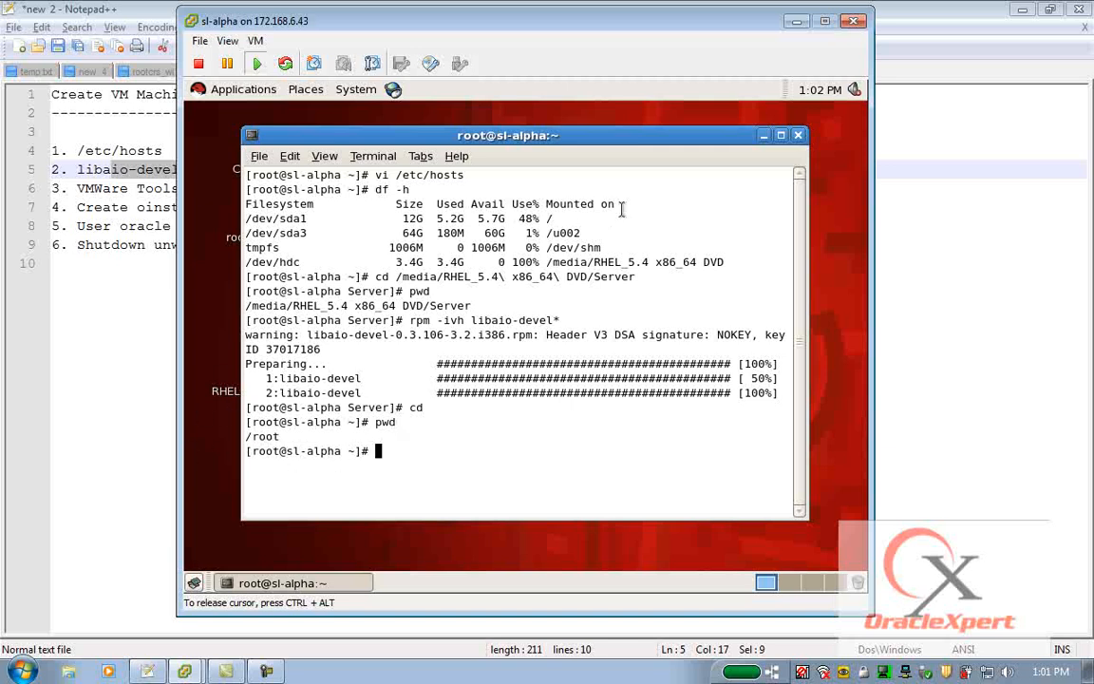
left_click(763, 135)
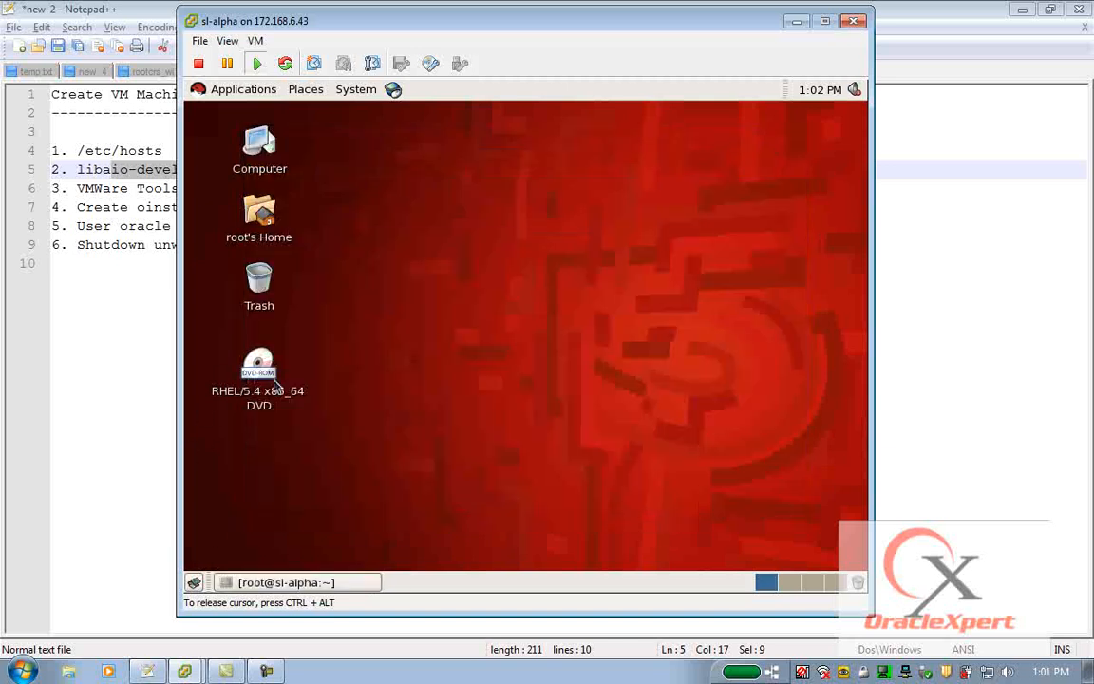
right_click(257, 399)
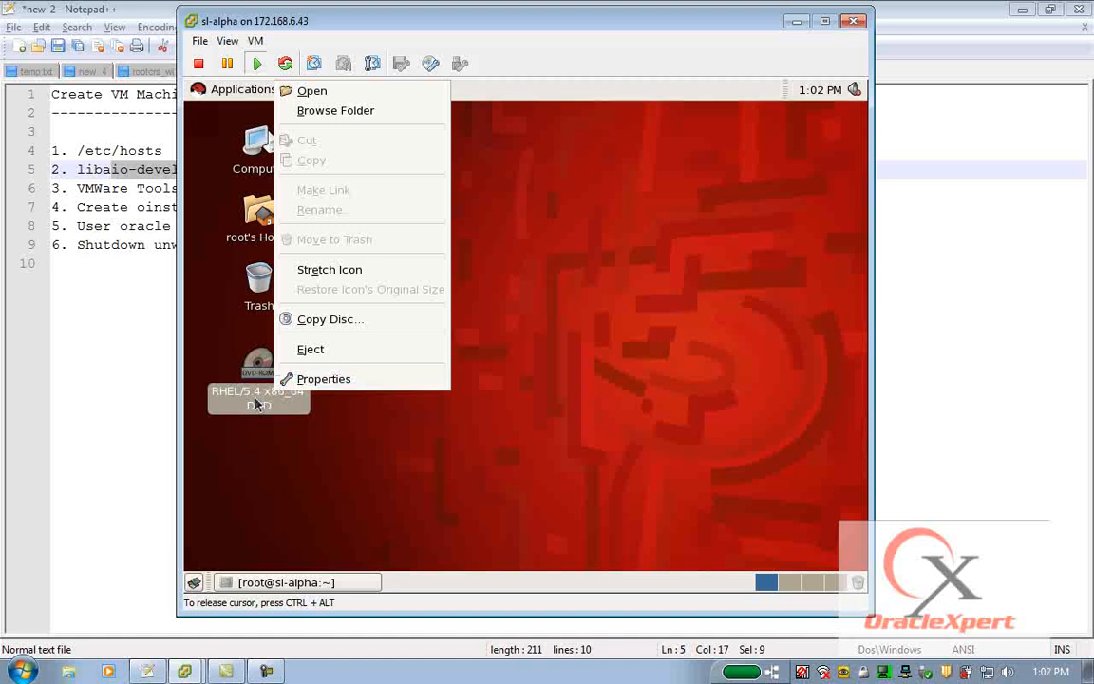
left_click(324, 351)
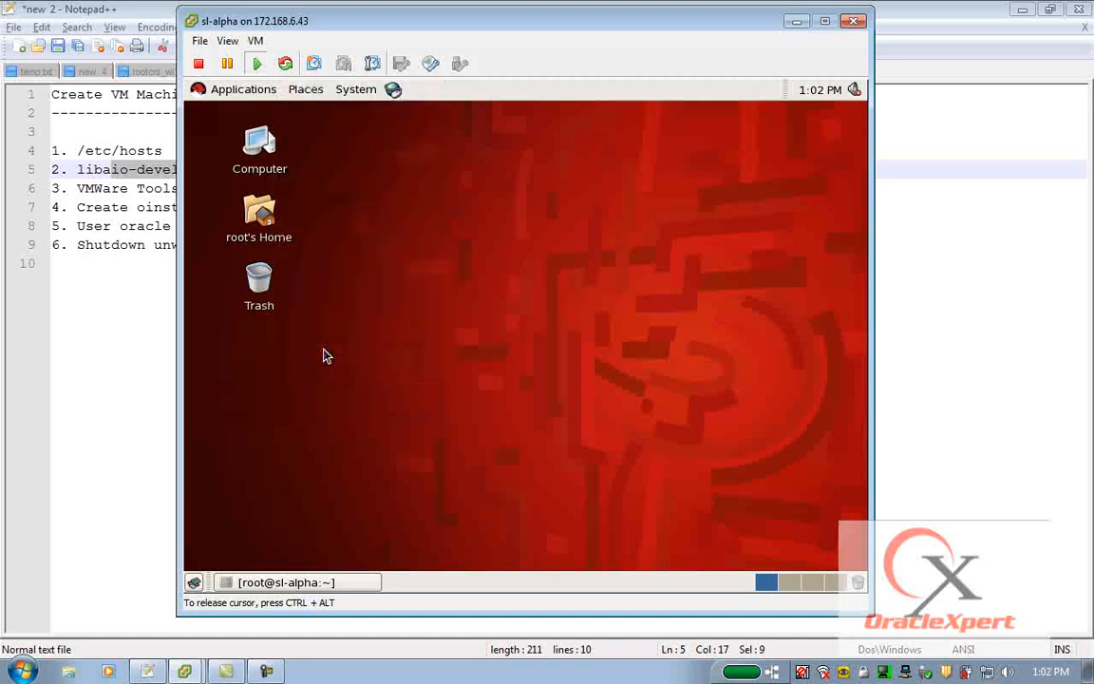
left_click(374, 584)
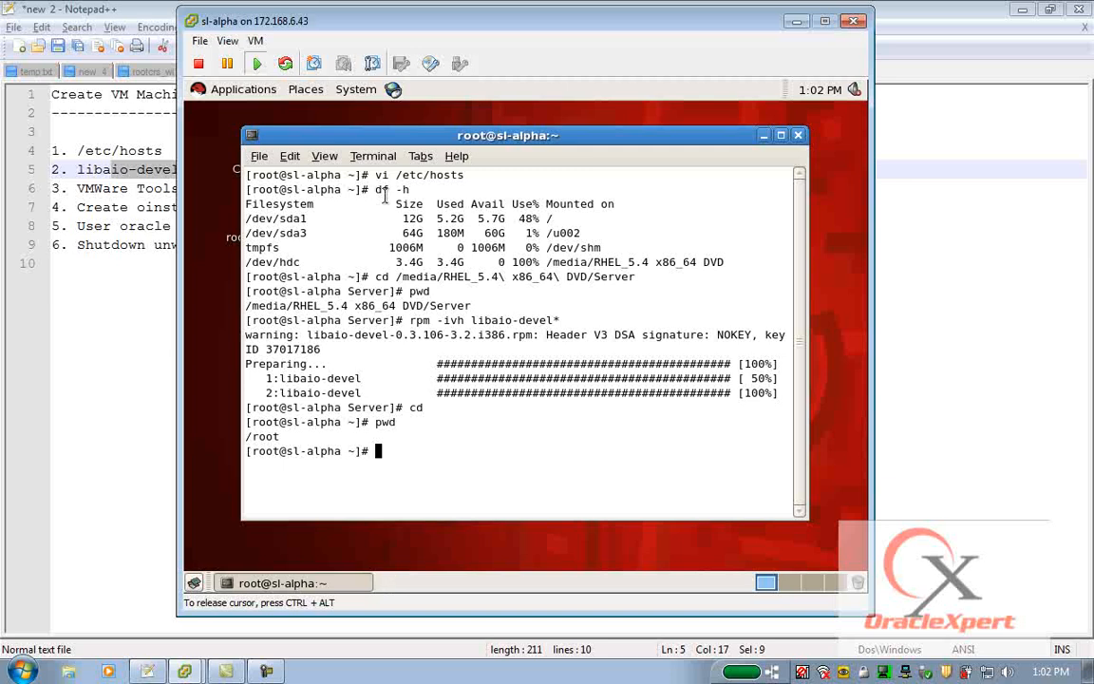
Start Install/Upgrade VMware Tools for the guest and close the mounted VMware Tools file window.
left_click(257, 41)
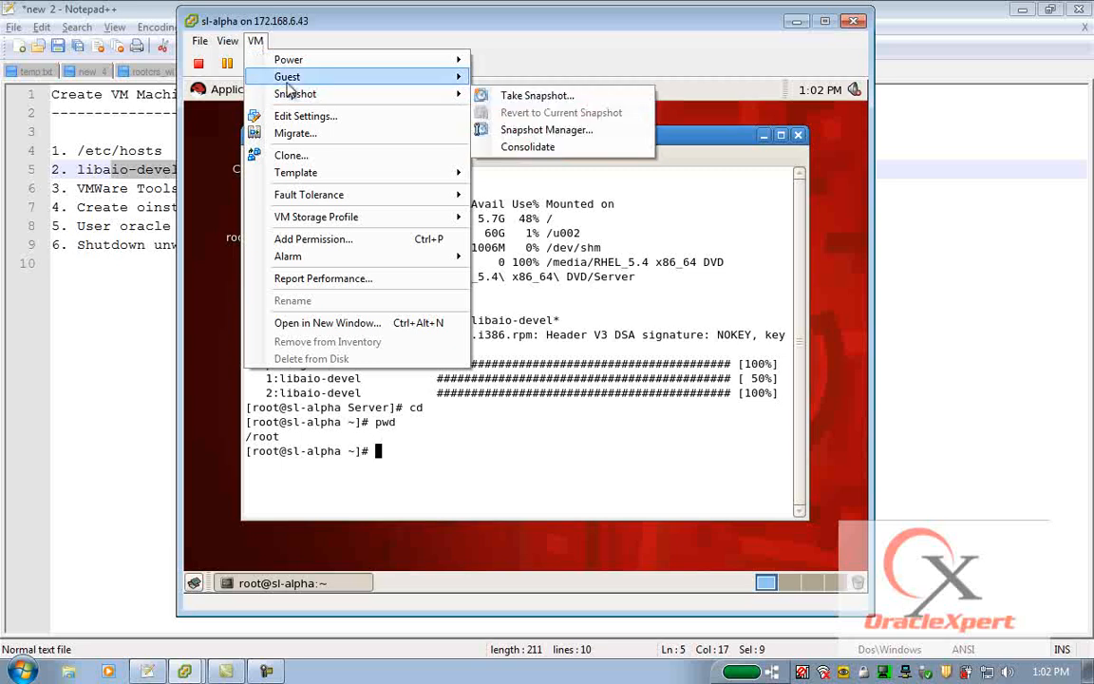
mouse_move(288, 81)
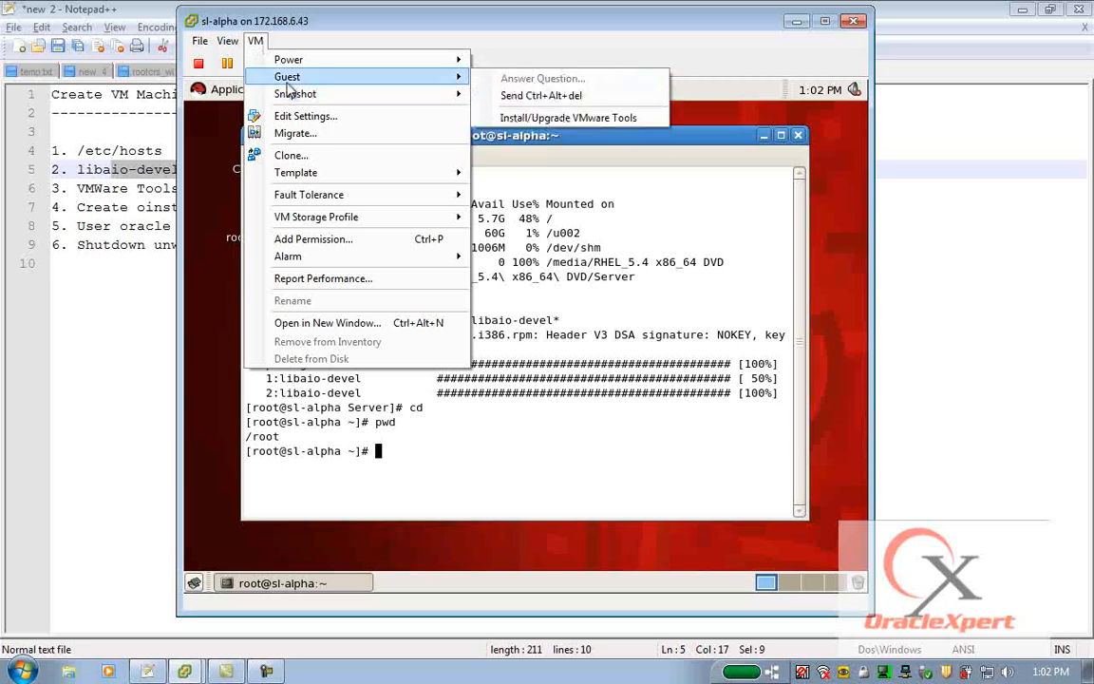
left_click(530, 119)
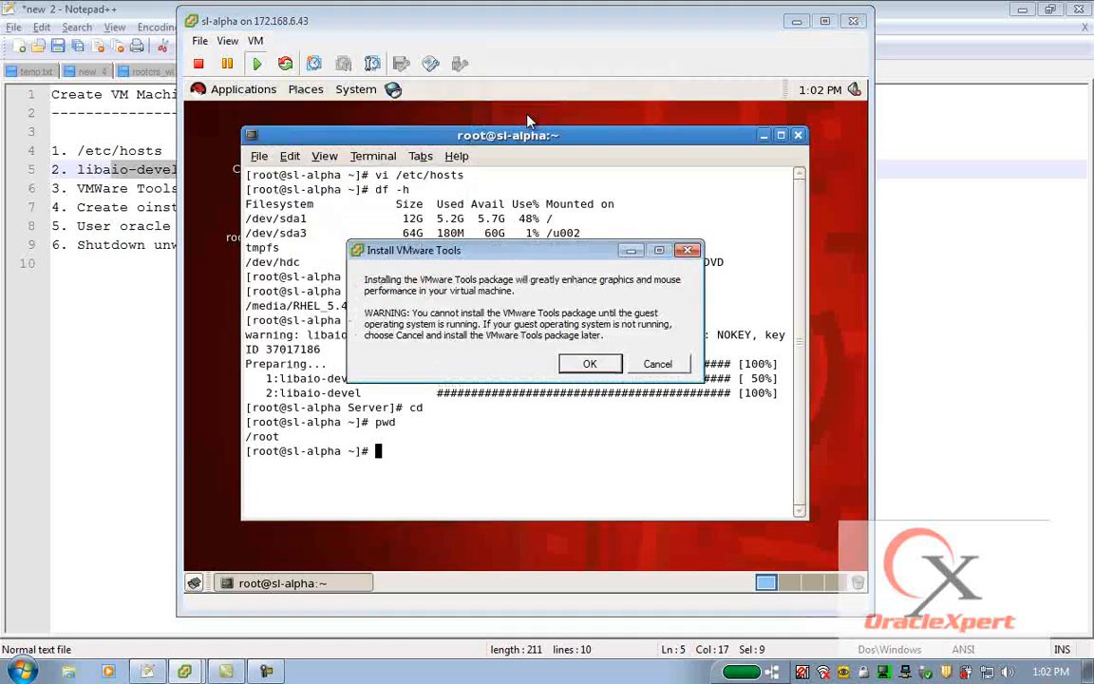
left_click(588, 367)
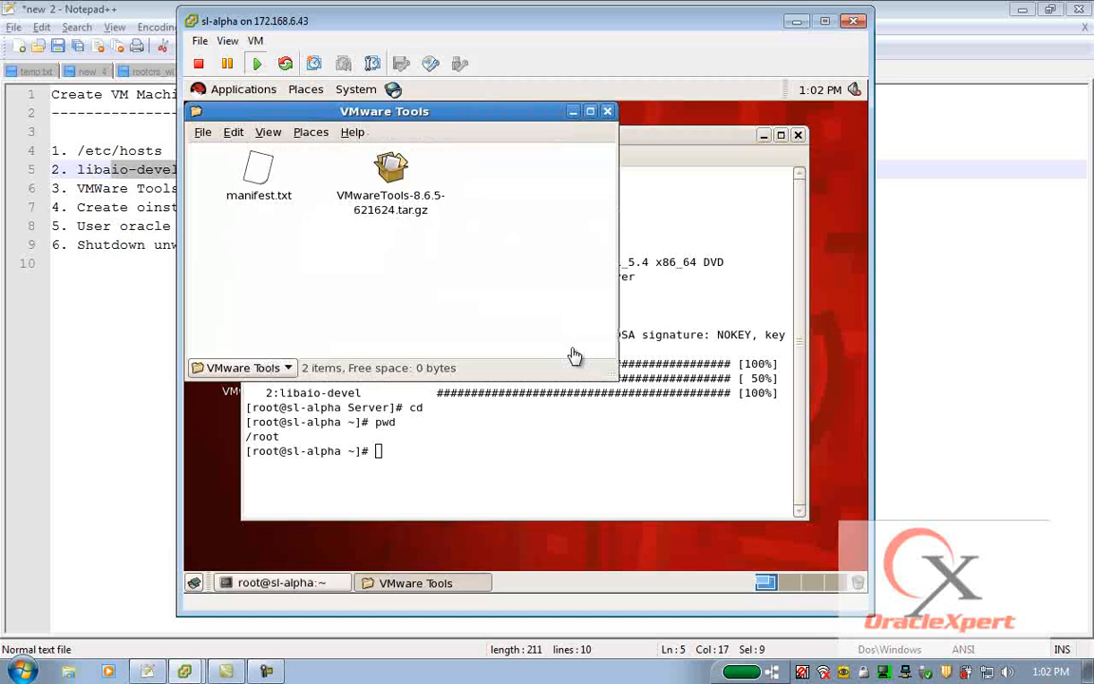
left_click(609, 113)
left_click(276, 190)
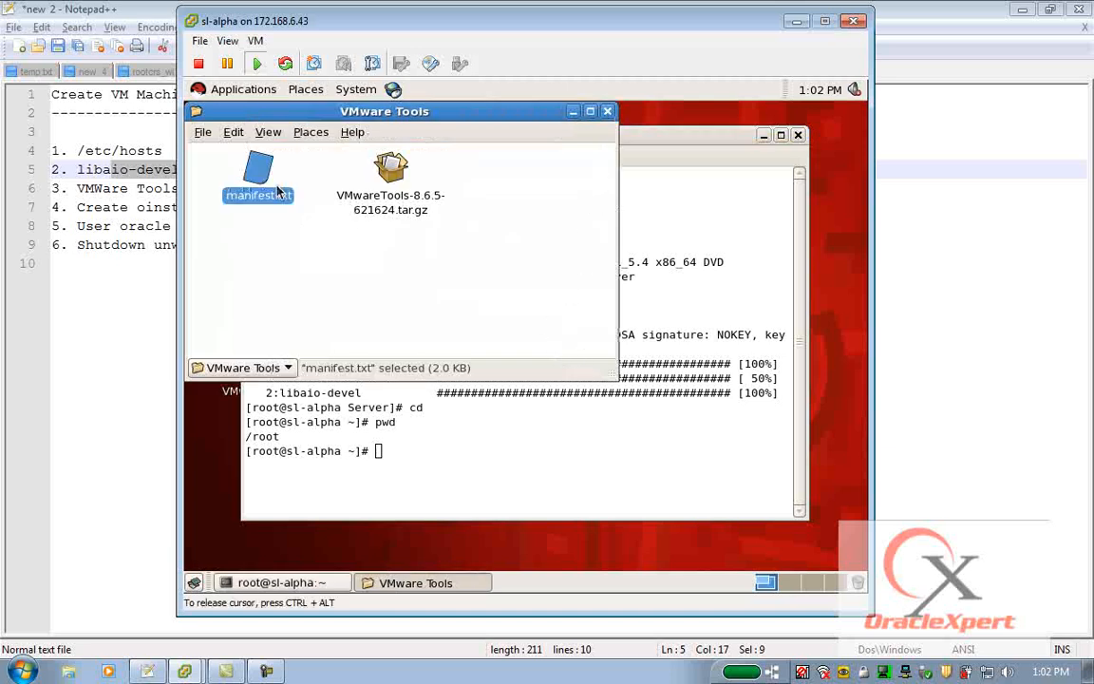
left_click(609, 111)
Clear the terminal, check mounts, and extract VMwareTools-8.6.5-621624.tar.gz from /media/VMware Tools into the home directory.
type("clear")
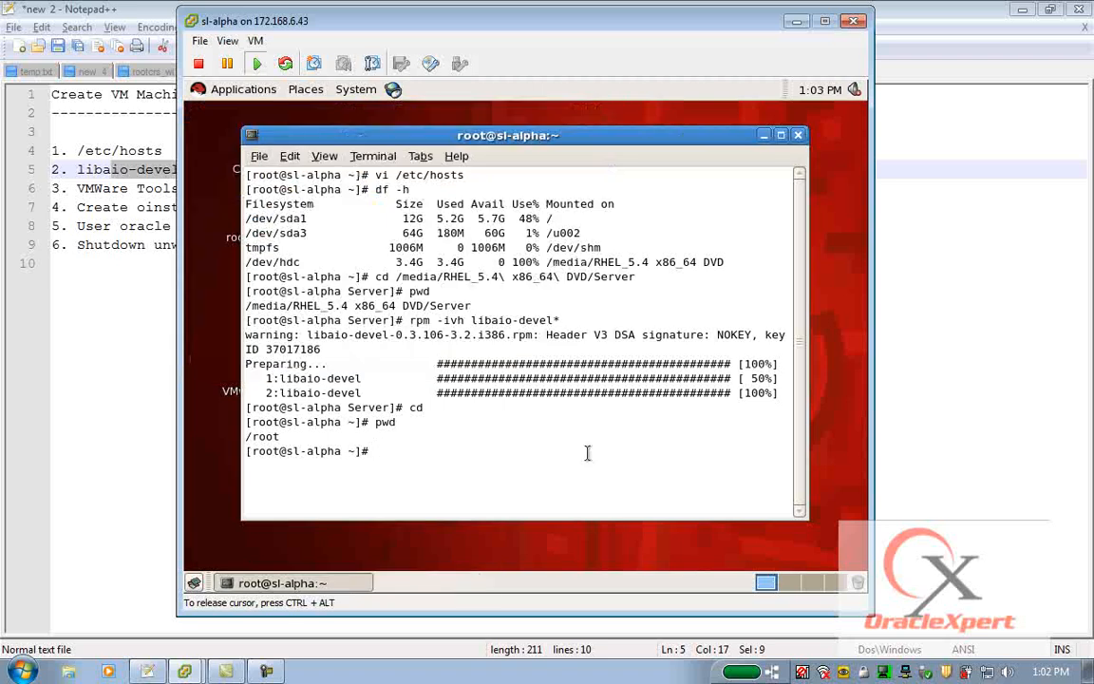
key("Return")
key("Return")
type("pwd")
key("Return")
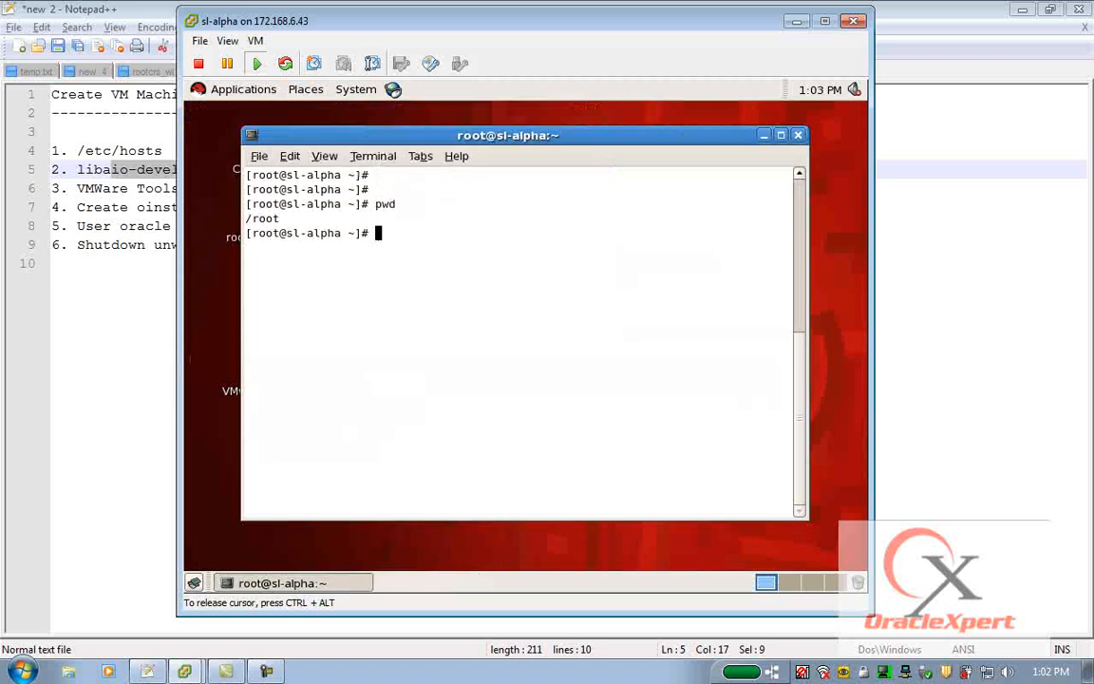
type("df -h")
key("Return")
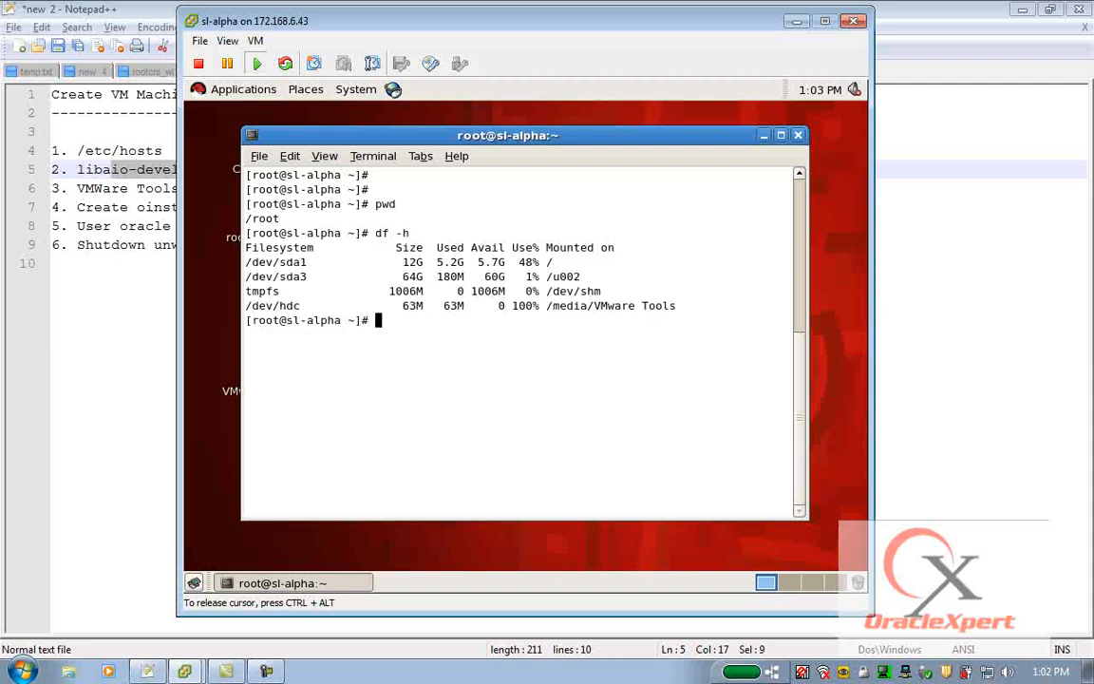
type("gunzip < /me")
key("Tab")
type("VM")
key("Tab")
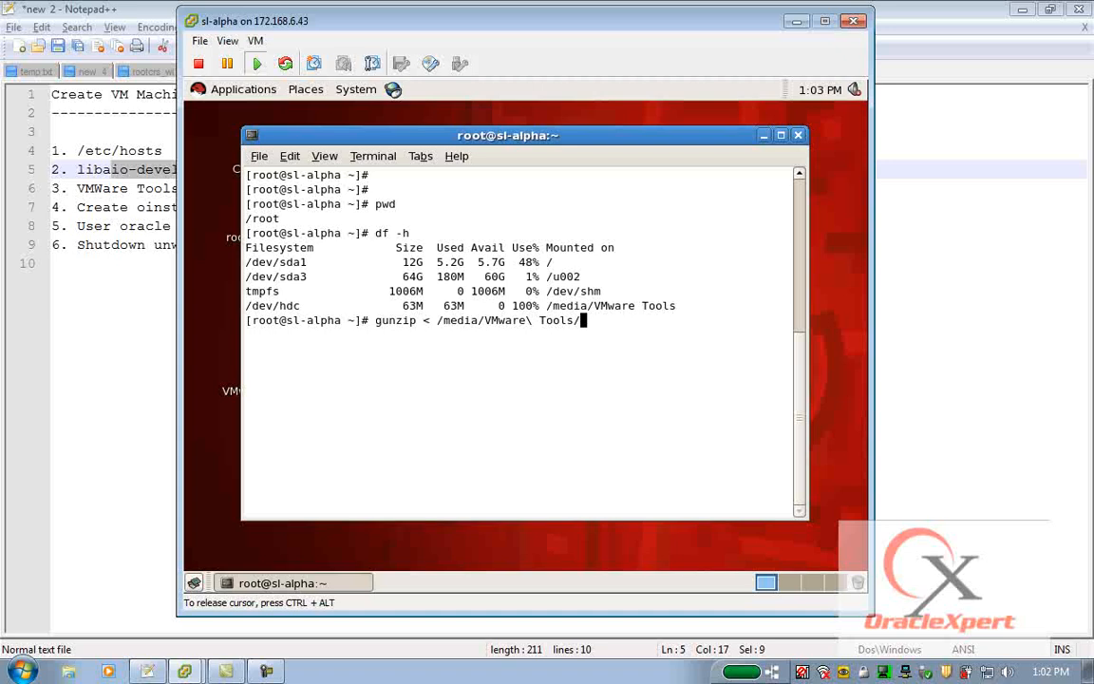
type("VM")
key("Tab")
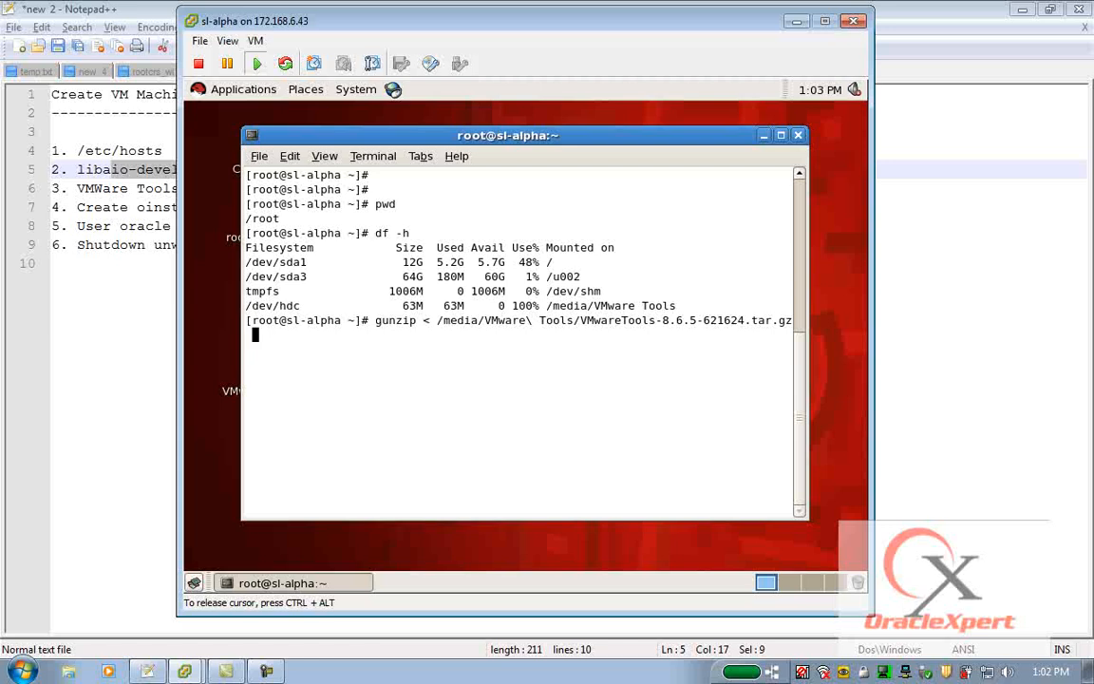
type("|tar -xf -")
key("Return")
List the home directory, enter vmware-tools-distrib, and run ./vmware-install.pl.
type("cd")
key("BackSpace")
key("BackSpace")
type("ls")
key("Return")
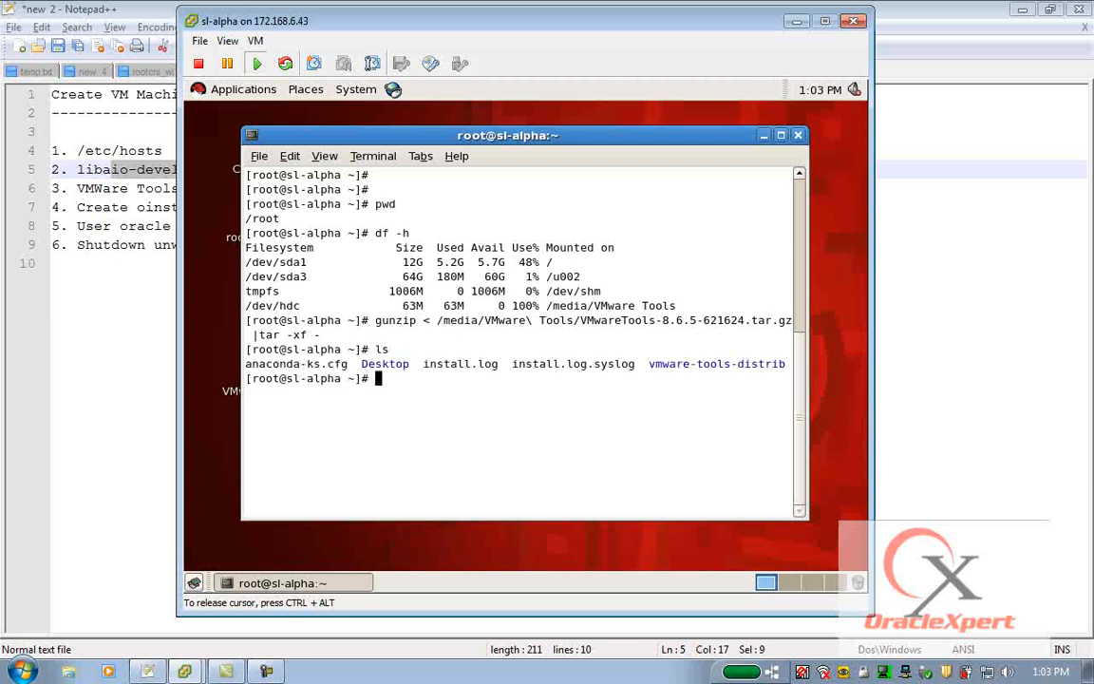
type("cd v")
key("Tab")
key("Return")
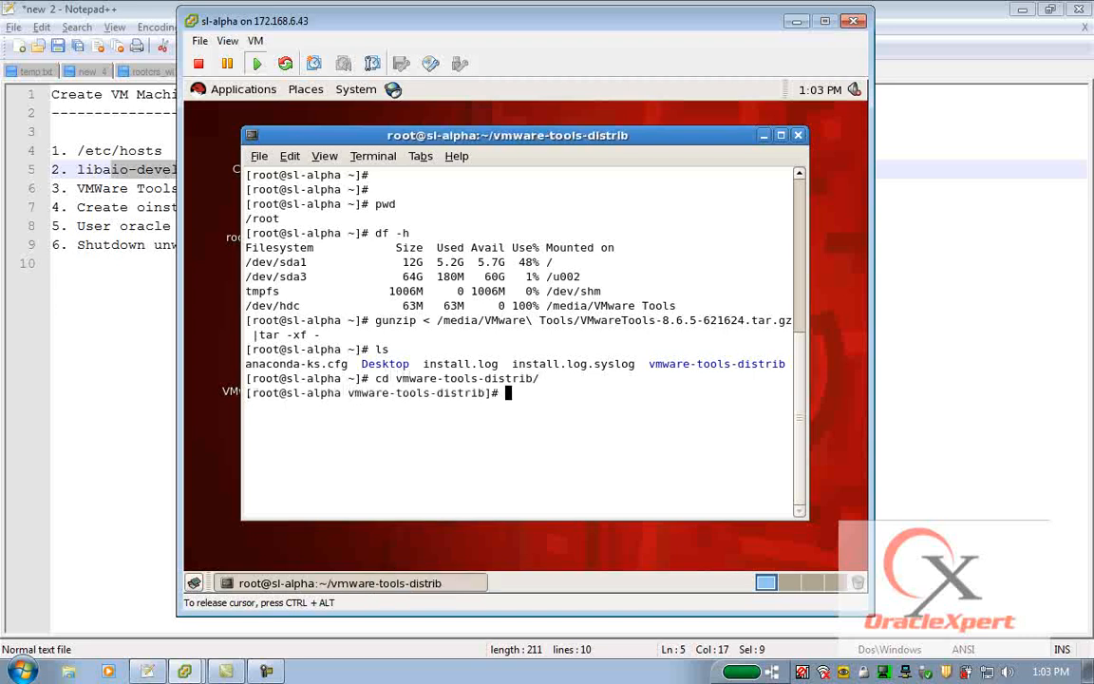
type("./v")
key("Tab")
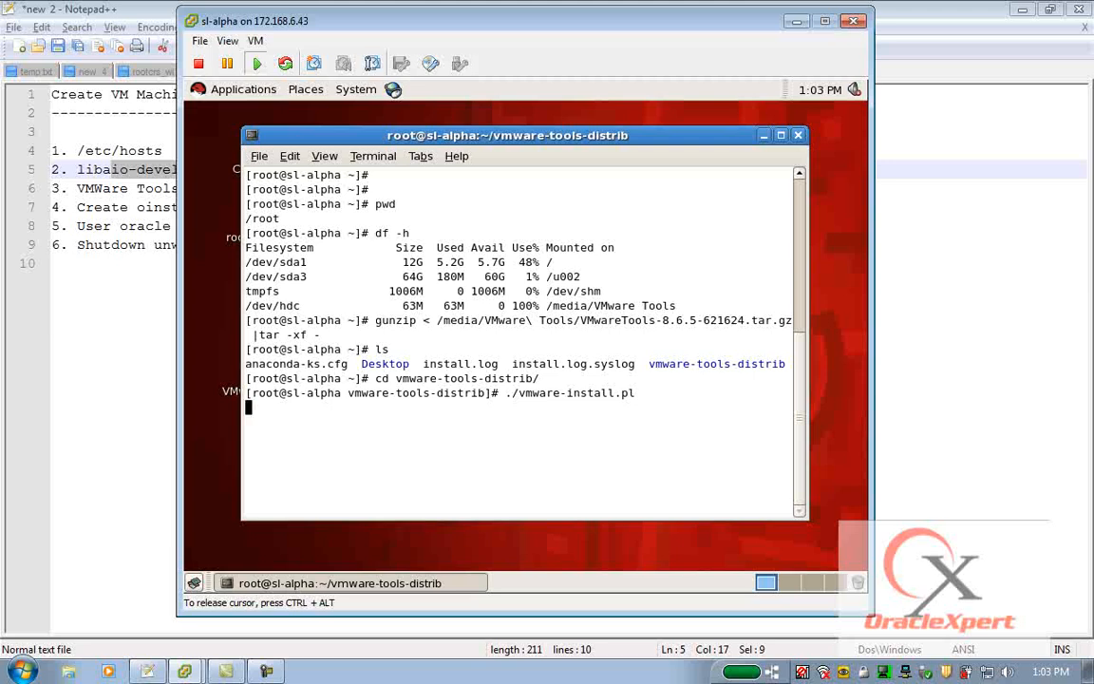
key("Return")
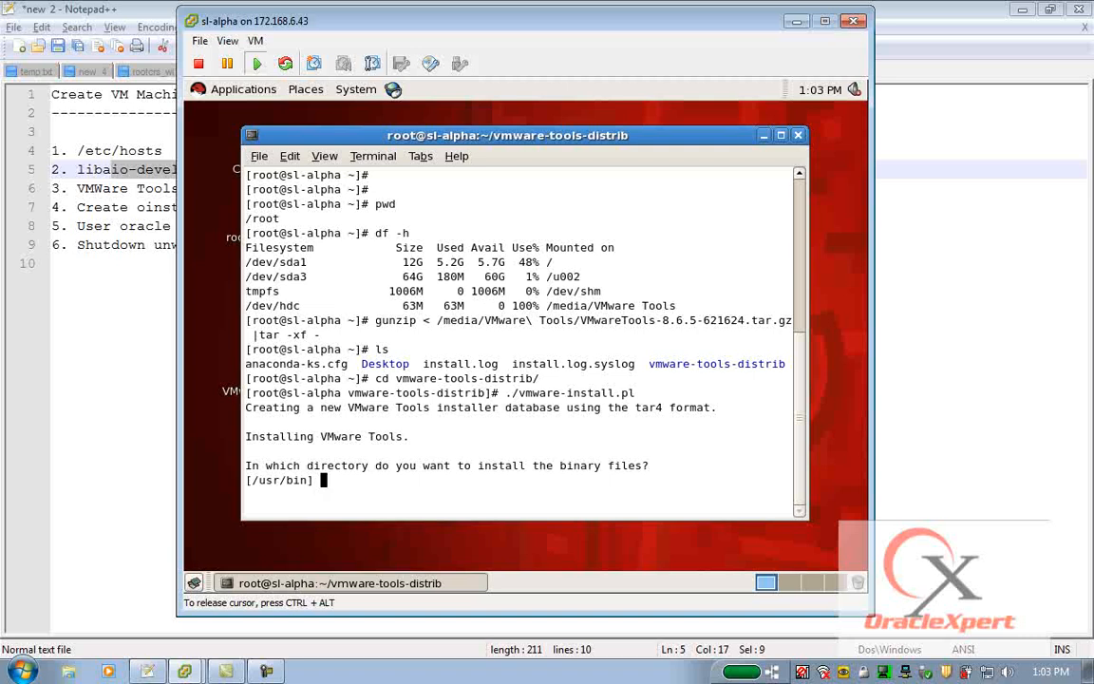
Accept the default answers to the VMware Tools installer and configuration prompts.
key("Return")
key("Return")
key("Return")
key("Return")
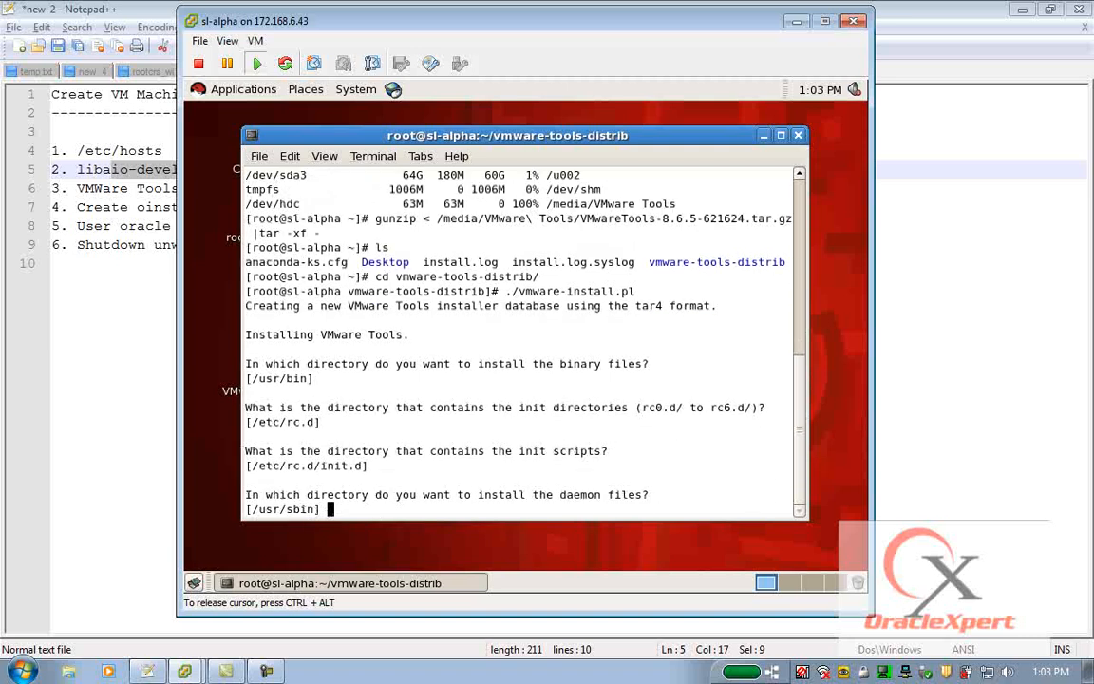
key("Return")
key("Return")
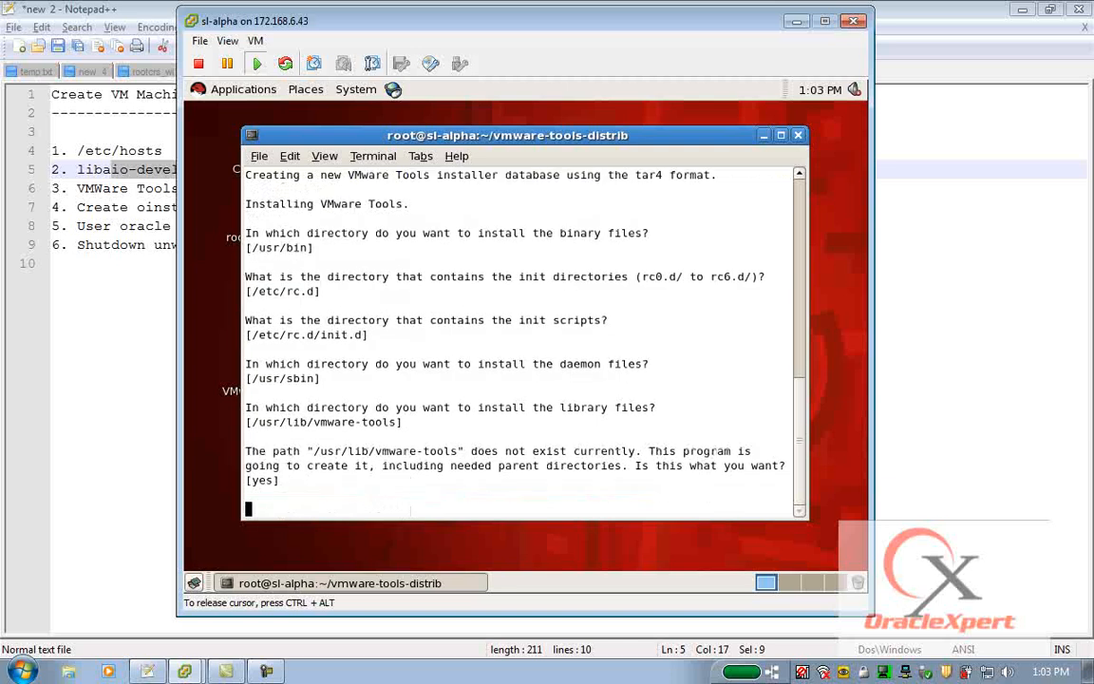
key("Return")
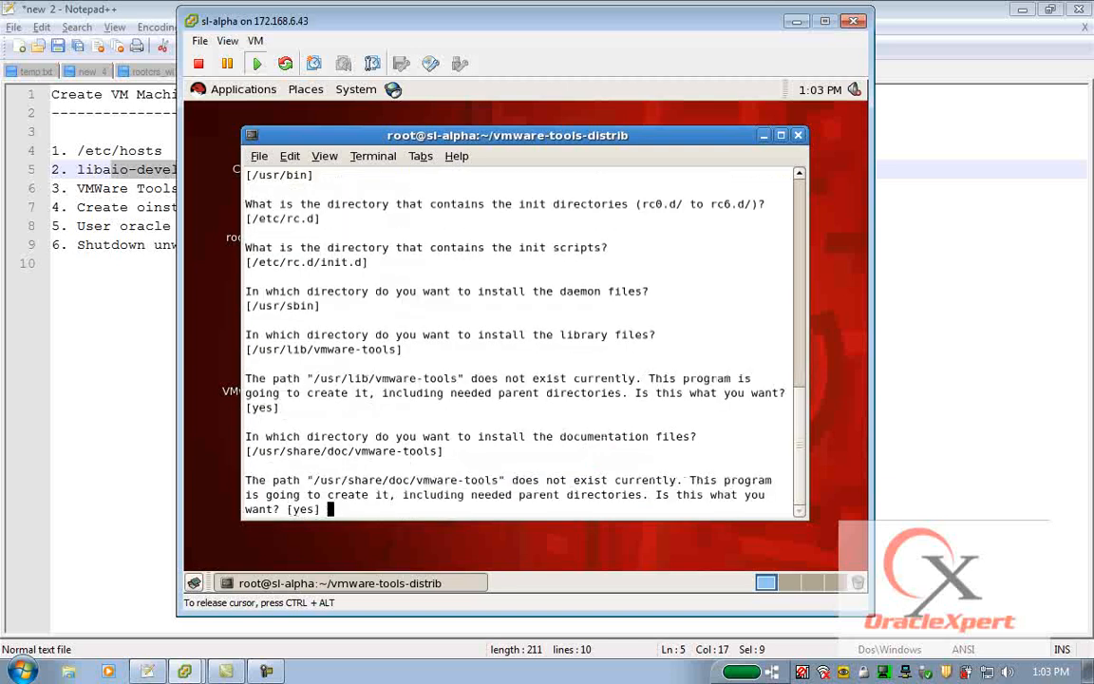
key("Return")
key("Return")
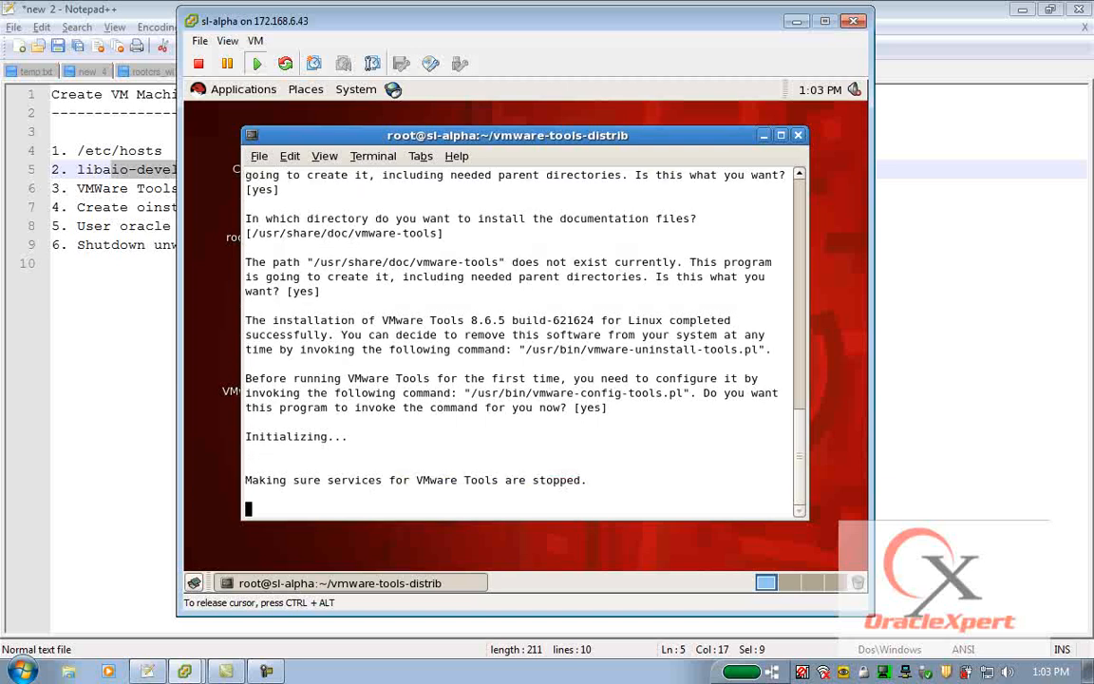
key("Return")
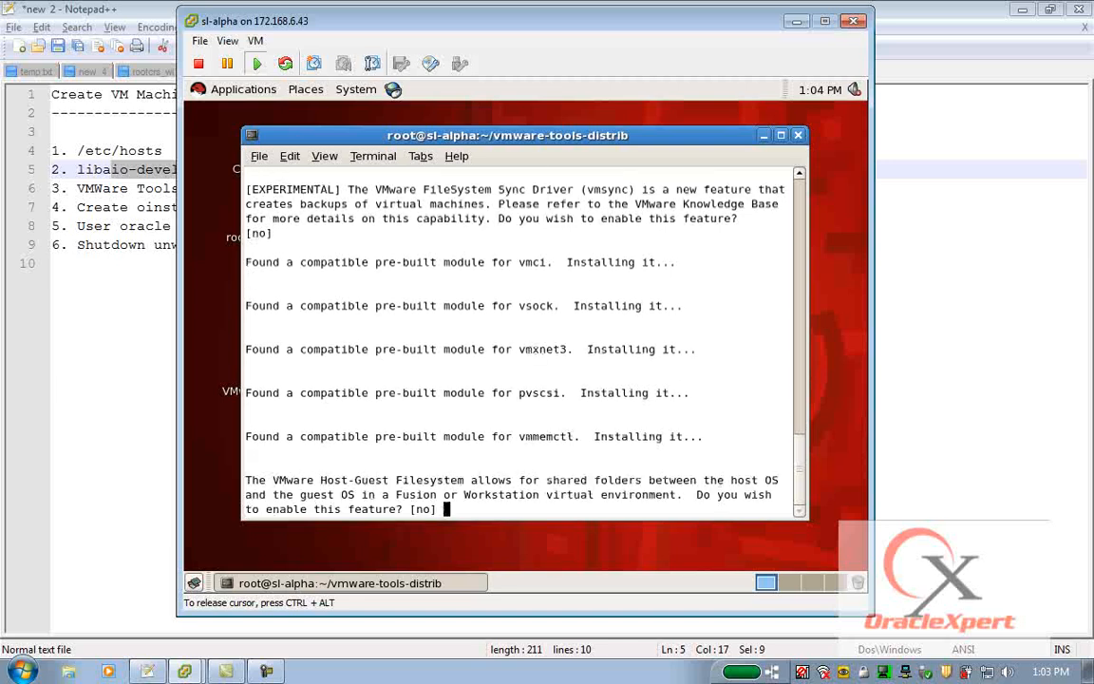
key("Return")
key("Return")
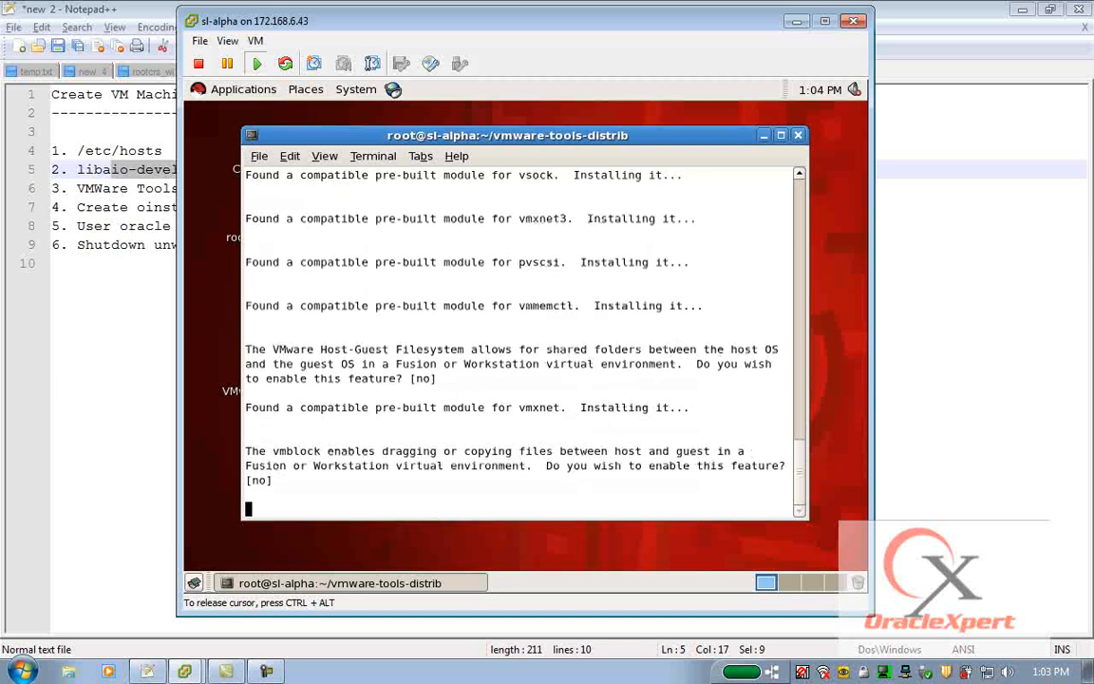
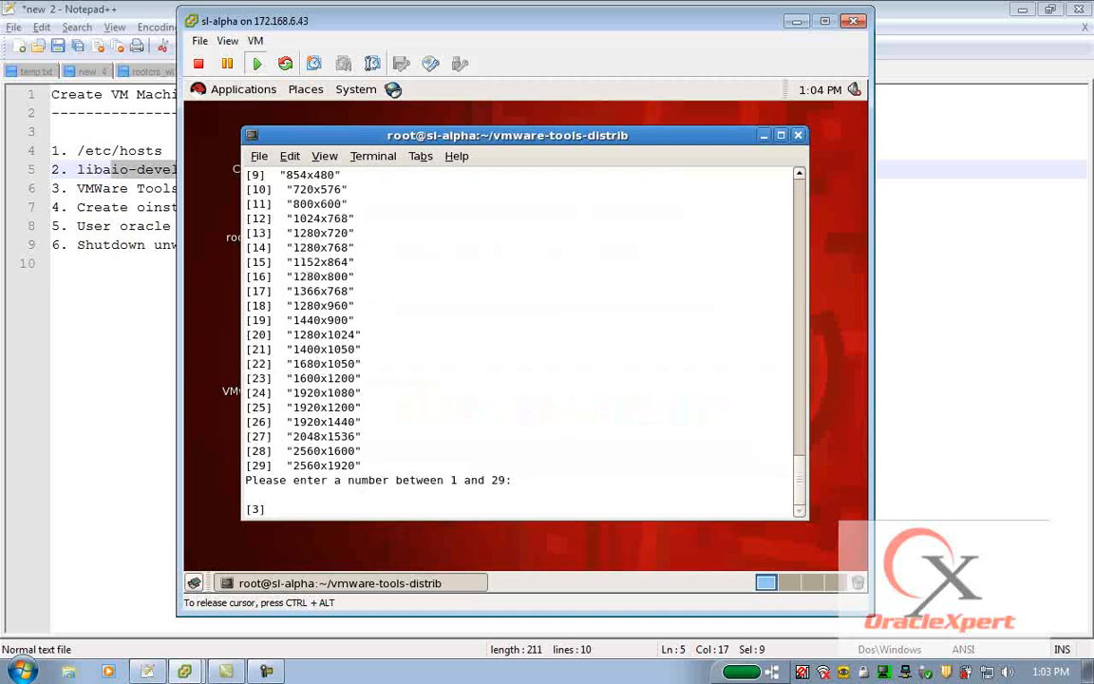
Accept the default display size to finish configuring VMware Tools, and log root out of the desktop session.
key("Return")
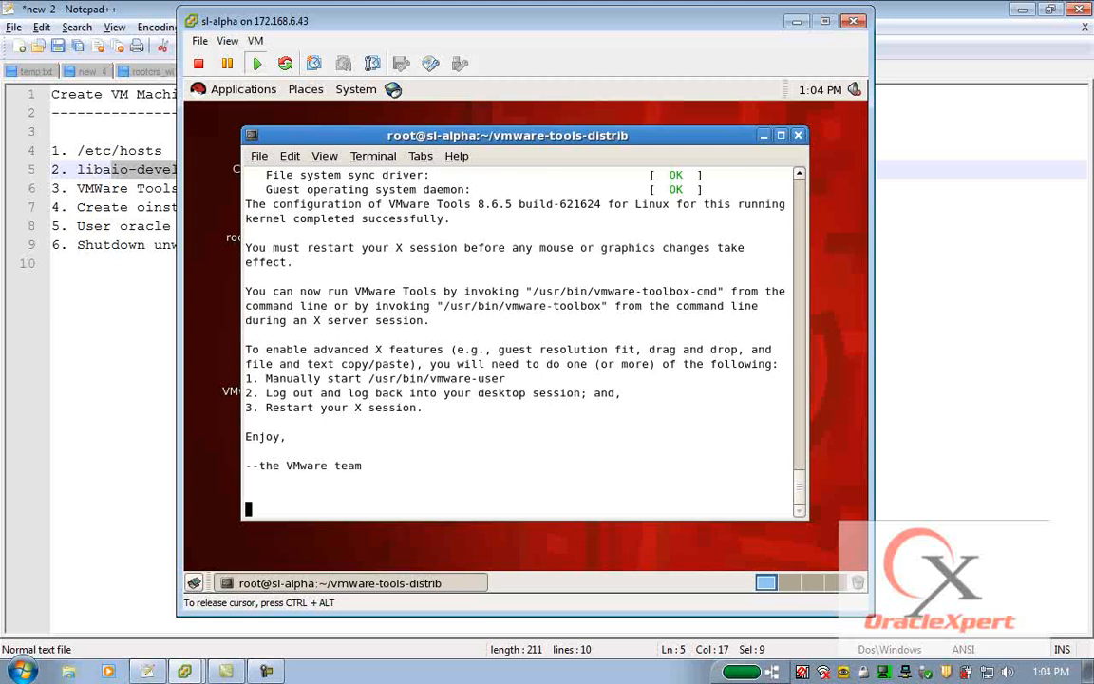
key("Return")
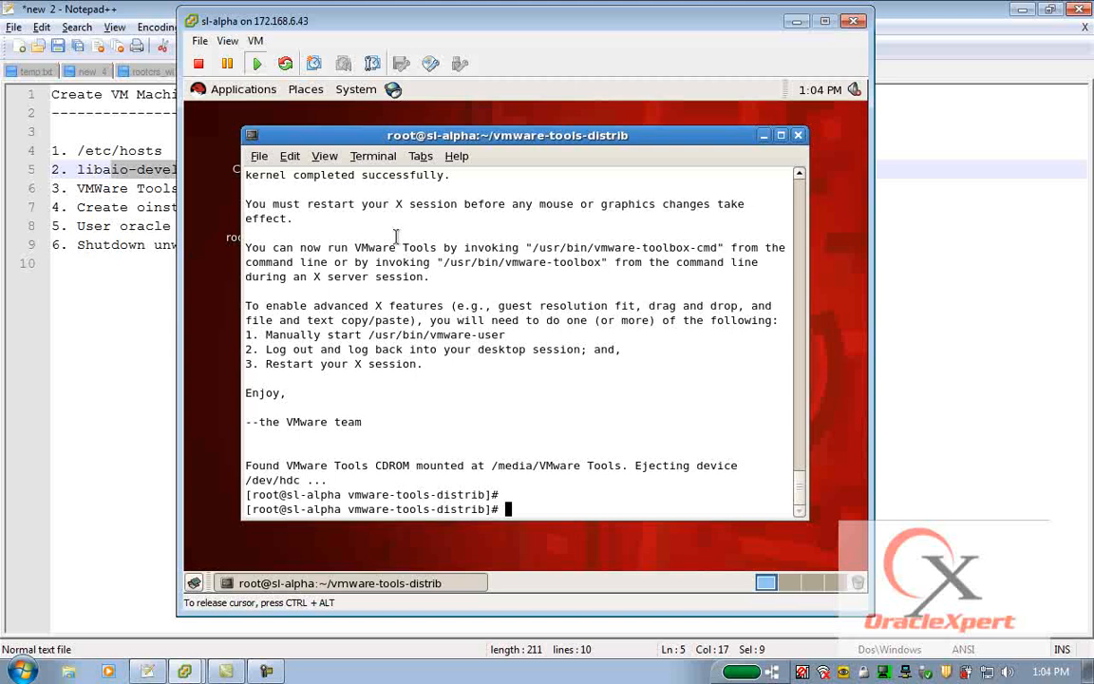
left_click(357, 91)
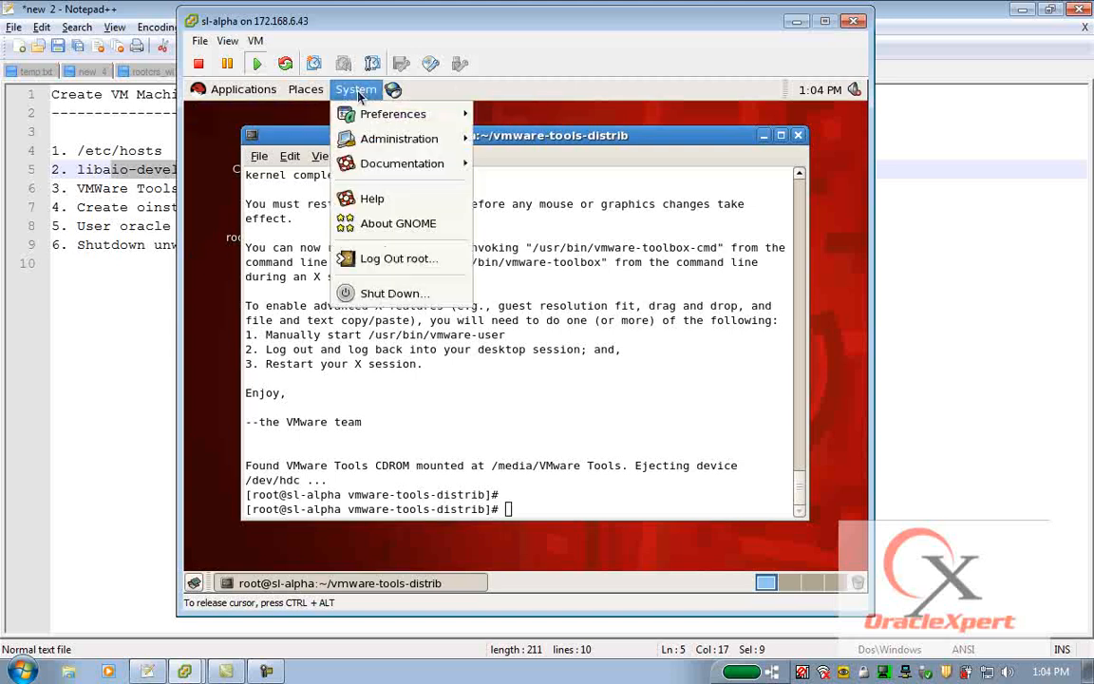
left_click(398, 259)
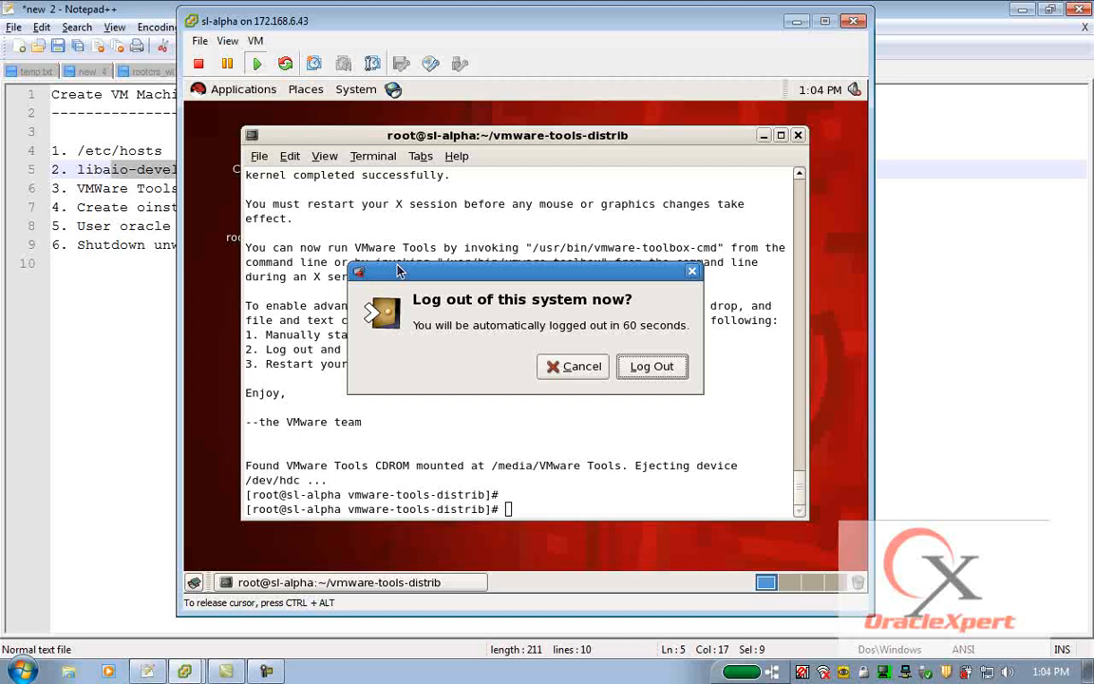
left_click(653, 374)
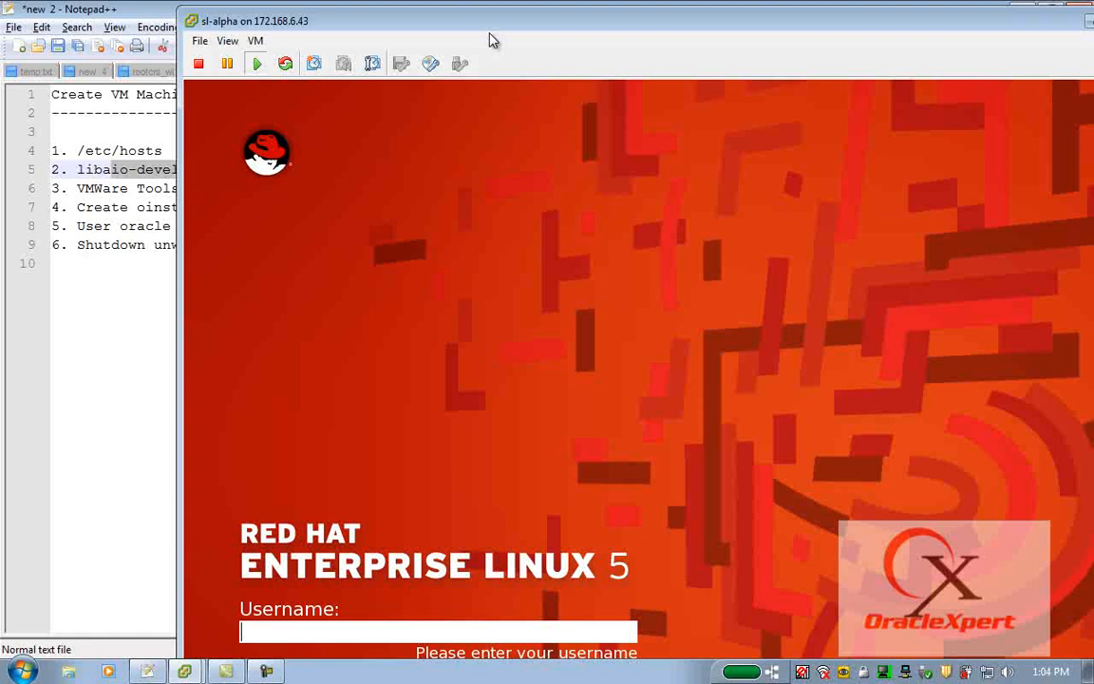
Log back in to the guest as root with the account password and maximize the sl-alpha console window.
left_click_drag(505, 32, 373, 26)
type("r")
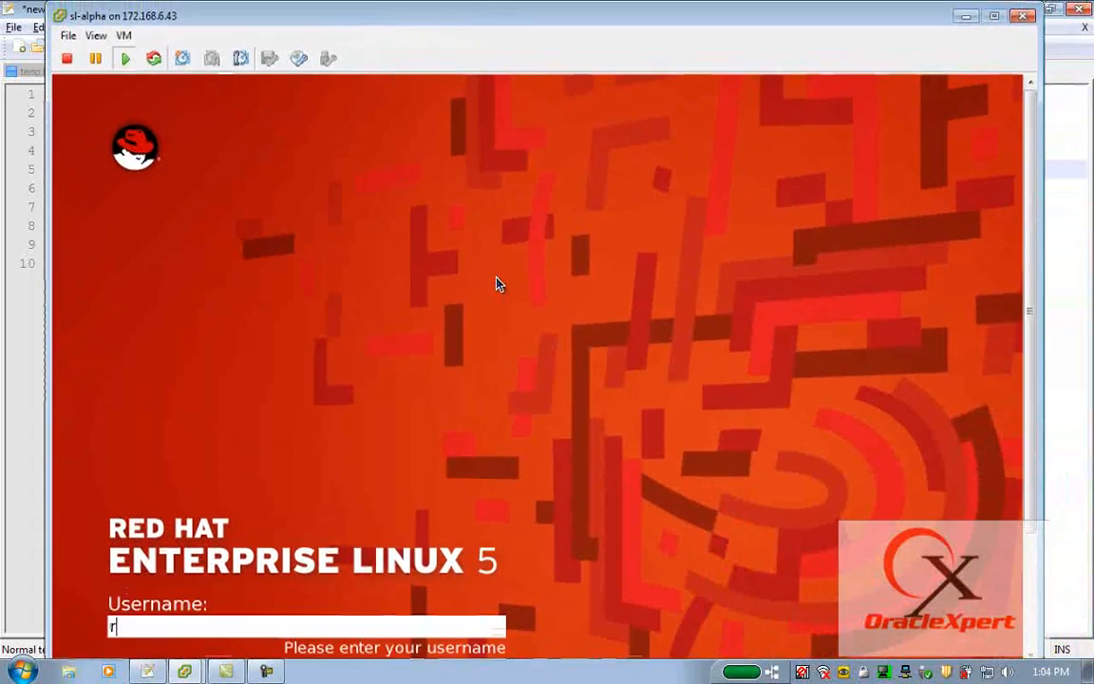
type("oot")
key("Return")
type("•••••••")
key("Return")
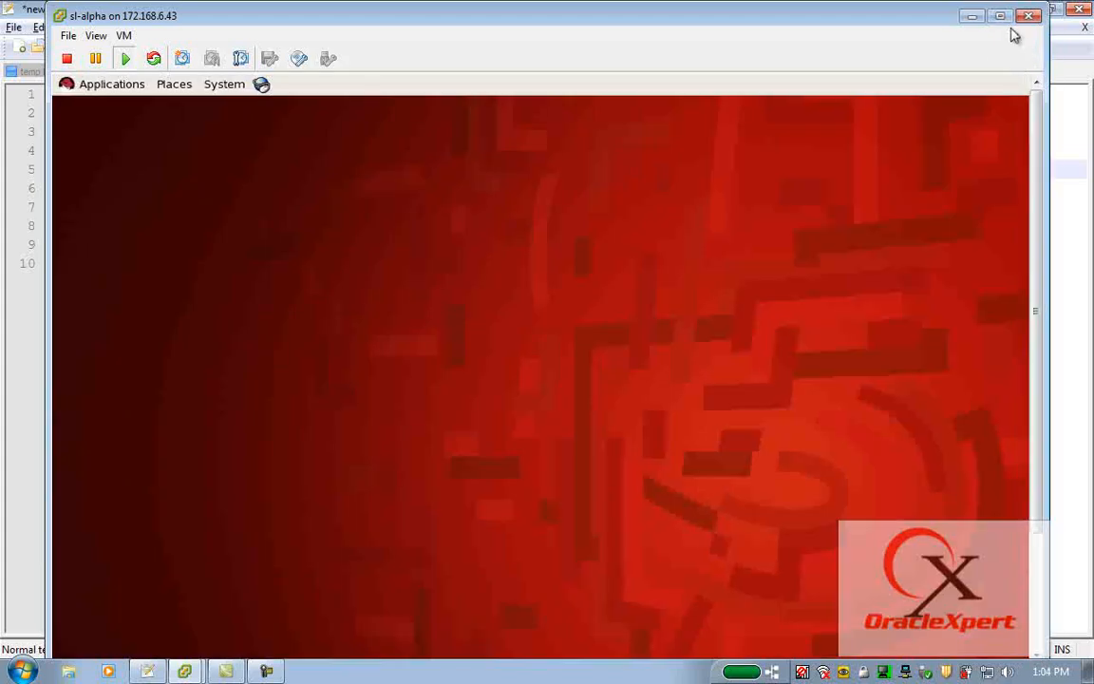
left_click(1000, 16)
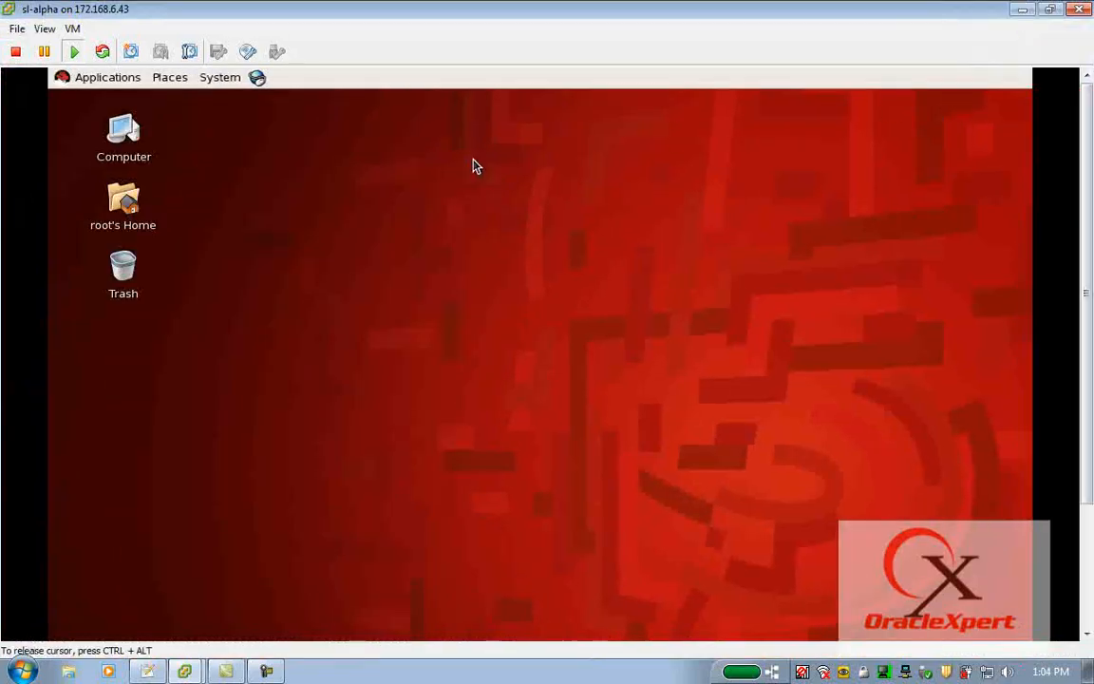
Open a terminal from the guest desktop and move its window near the top of the desktop.
right_click(441, 147)
left_click(504, 225)
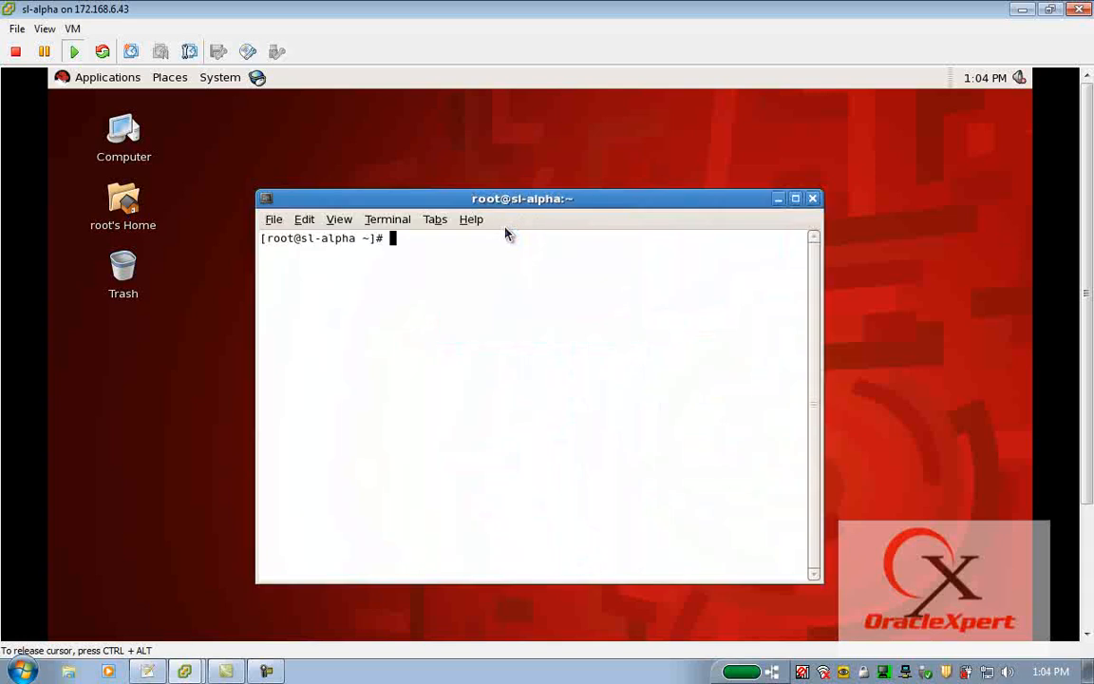
left_click_drag(503, 201, 484, 105)
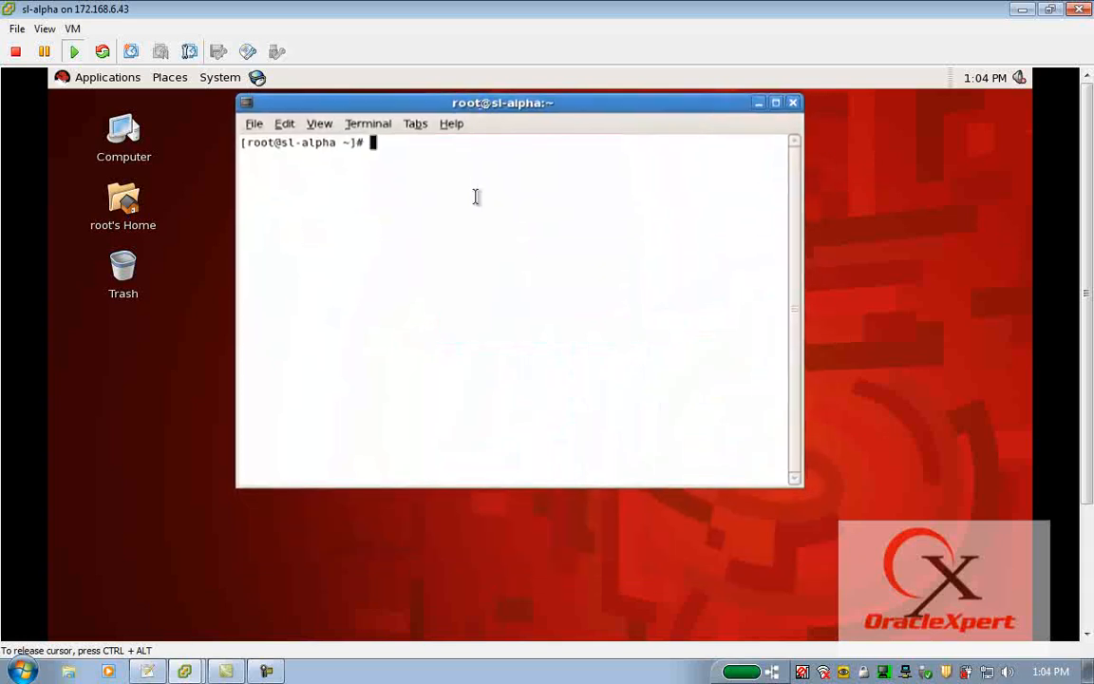
Check the IP address and netmask of eth0 and eth1 with ifconfig.
type("ifconfig eth0")
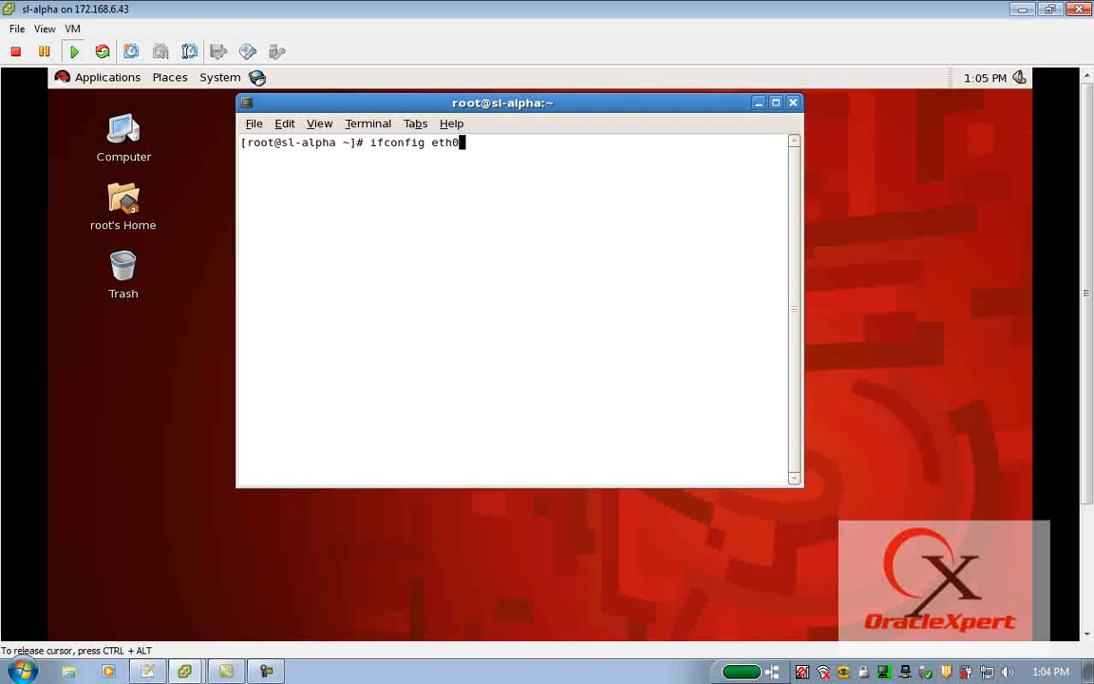
key("Return")
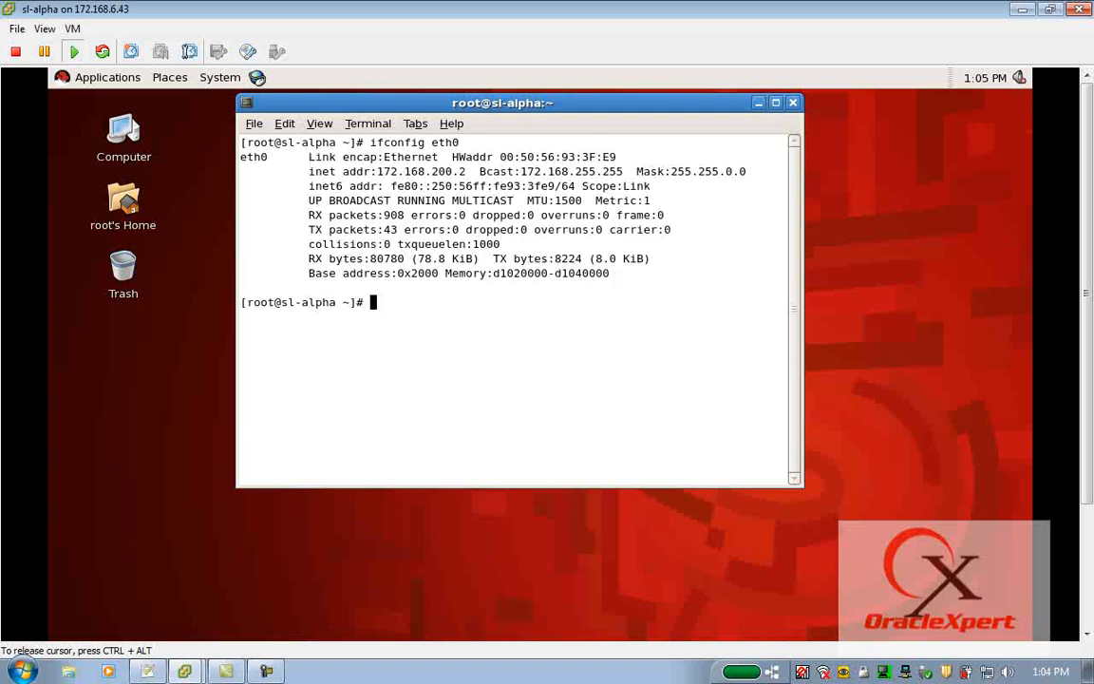
left_click_drag(378, 171, 466, 171)
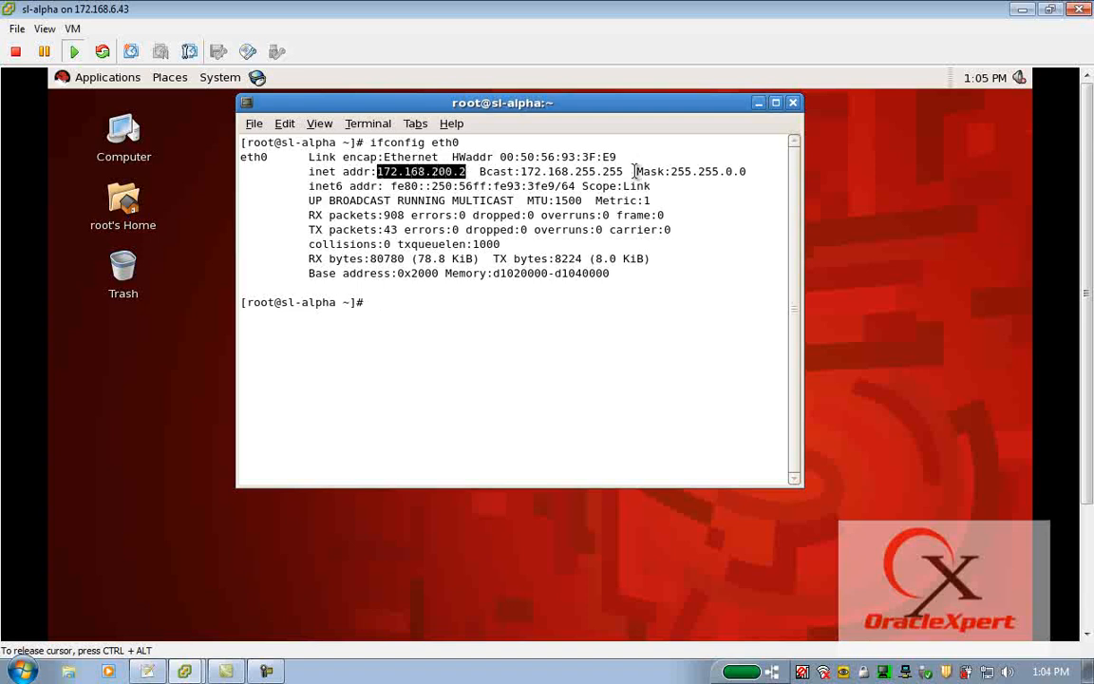
left_click_drag(640, 171, 750, 171)
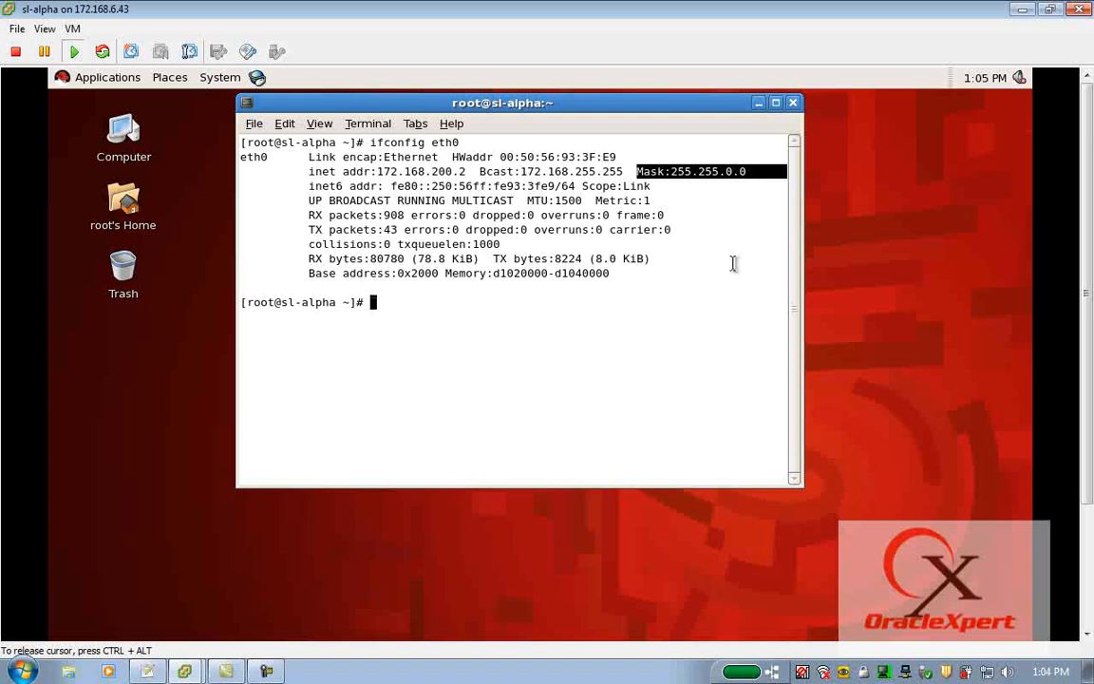
key("Up")
key("BackSpace")
type("1")
key("Return")
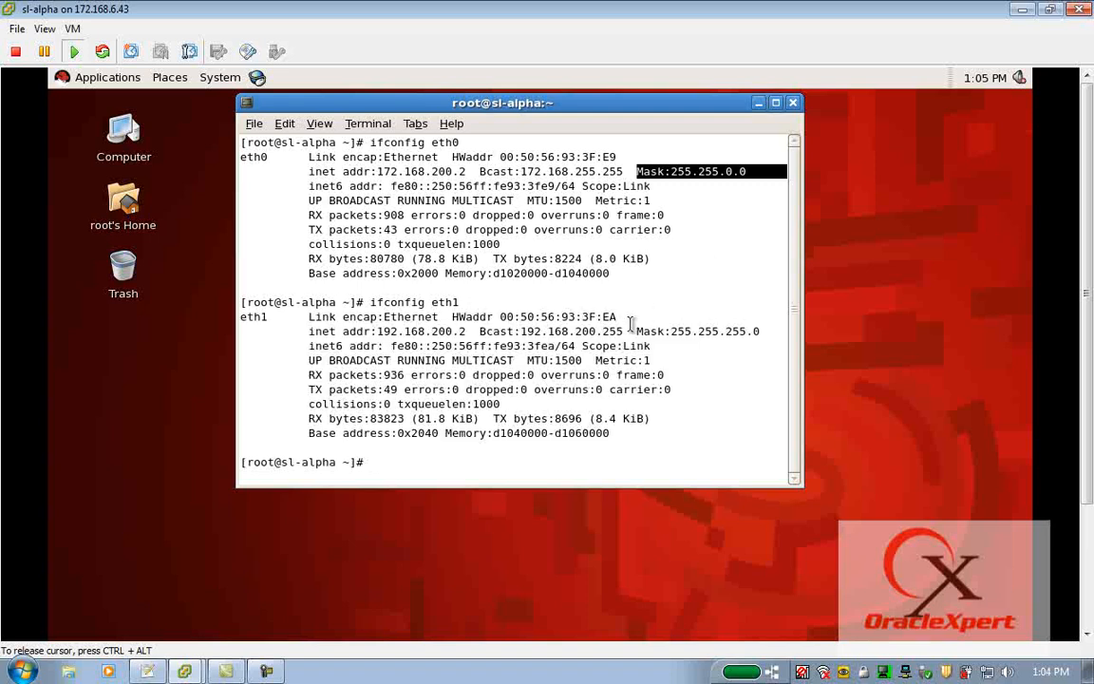
left_click_drag(377, 331, 465, 330)
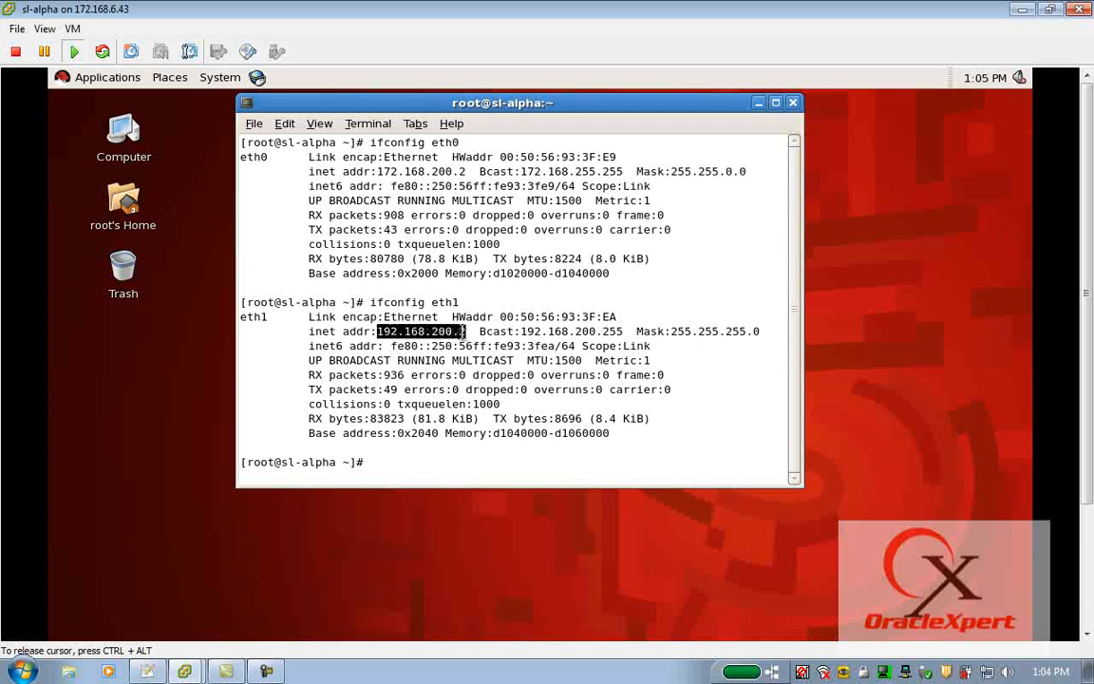
left_click_drag(637, 331, 755, 331)
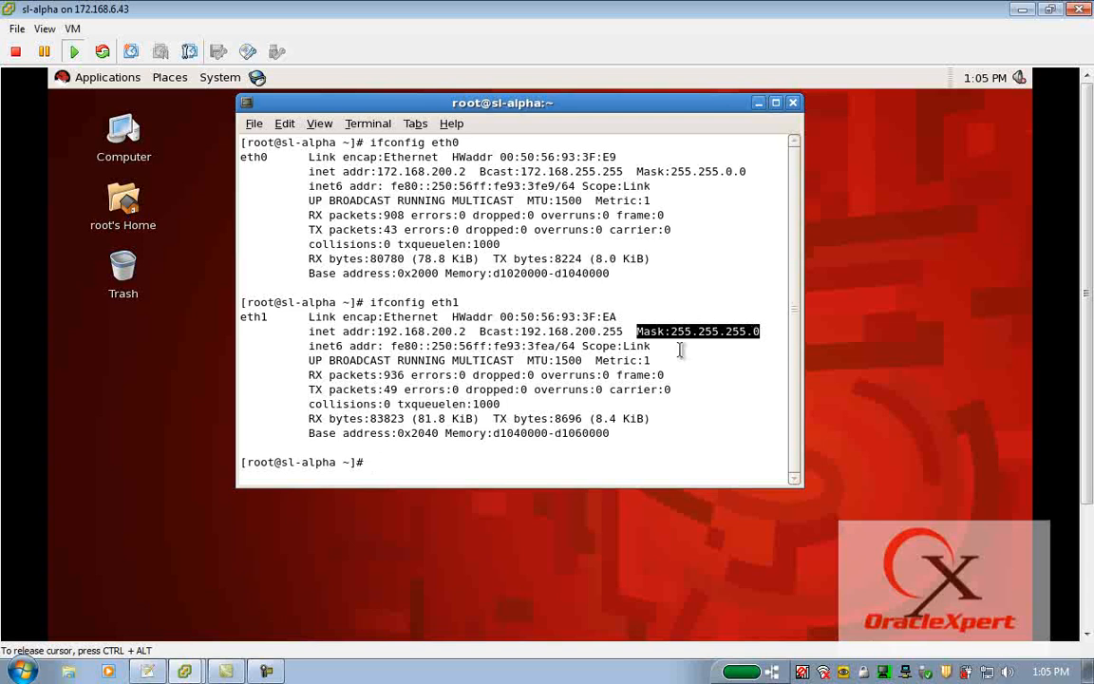
Clear the terminal and create the oinstall group with groupadd.
type("cat")
key("BackSpace")
key("BackSpace")
key("BackSpace")
type("clear")
key("Return")
key("Return")
key("Return")
key("Return")
type("groupadd oinstall")
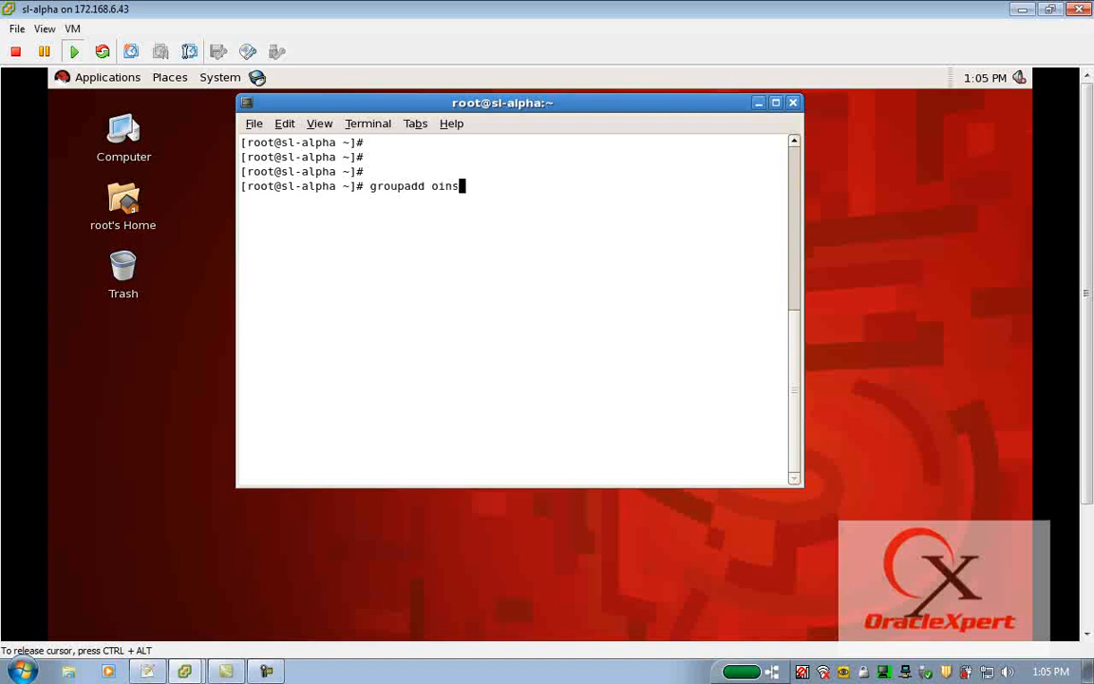
key("Return")
Create the dba group with groupadd.
key("Up")
key("BackSpace")
key("BackSpace")
key("BackSpace")
key("BackSpace")
key("BackSpace")
key("BackSpace")
key("BackSpace")
key("BackSpace")
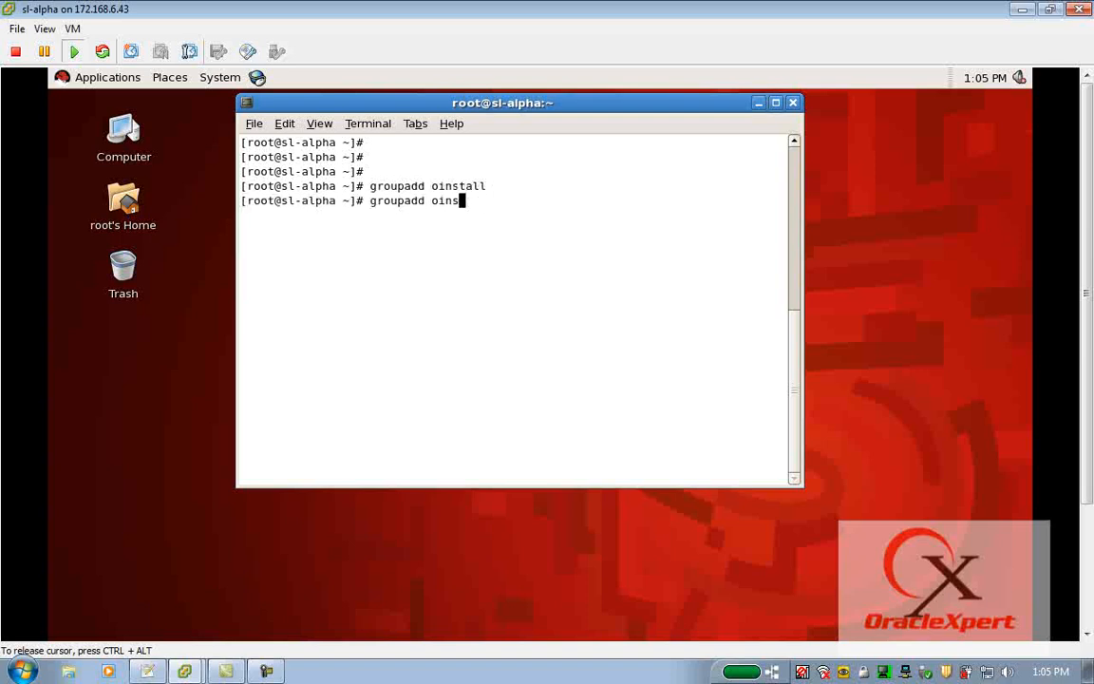
type("dba")
key("Return")
Create the user oracle with oinstall as primary group and dba as supplementary group, using useradd.
type("useradd -g ")
type("poi")
key("BackSpace")
key("BackSpace")
key("BackSpace")
type("oin")
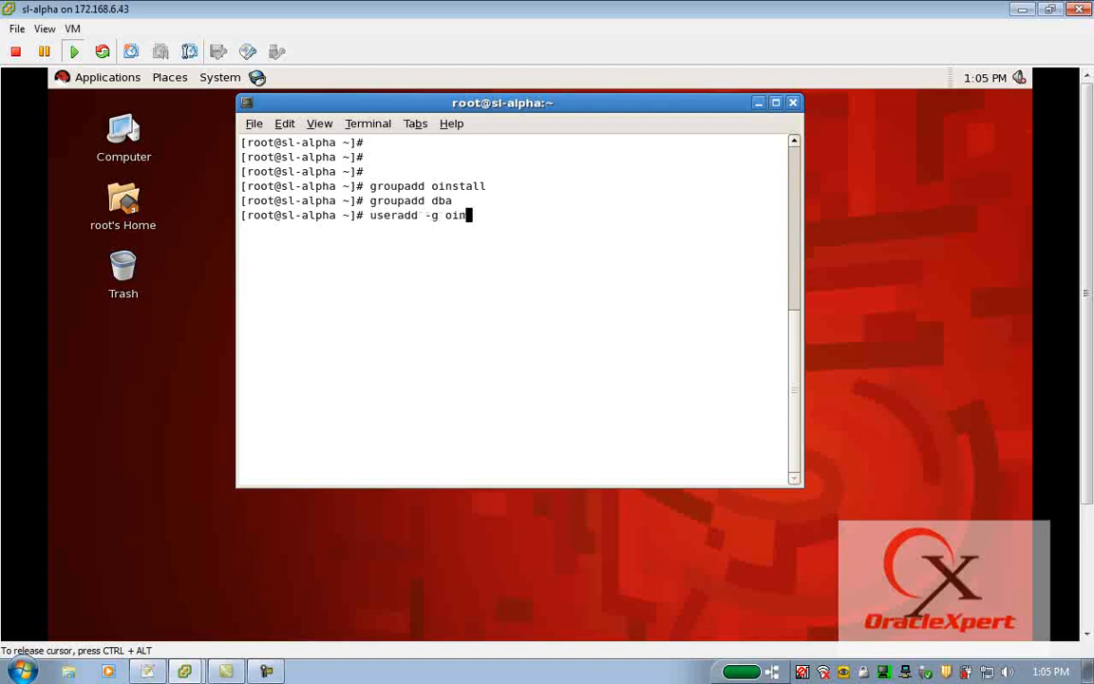
type("stall -G dba oracle")
key("Return")
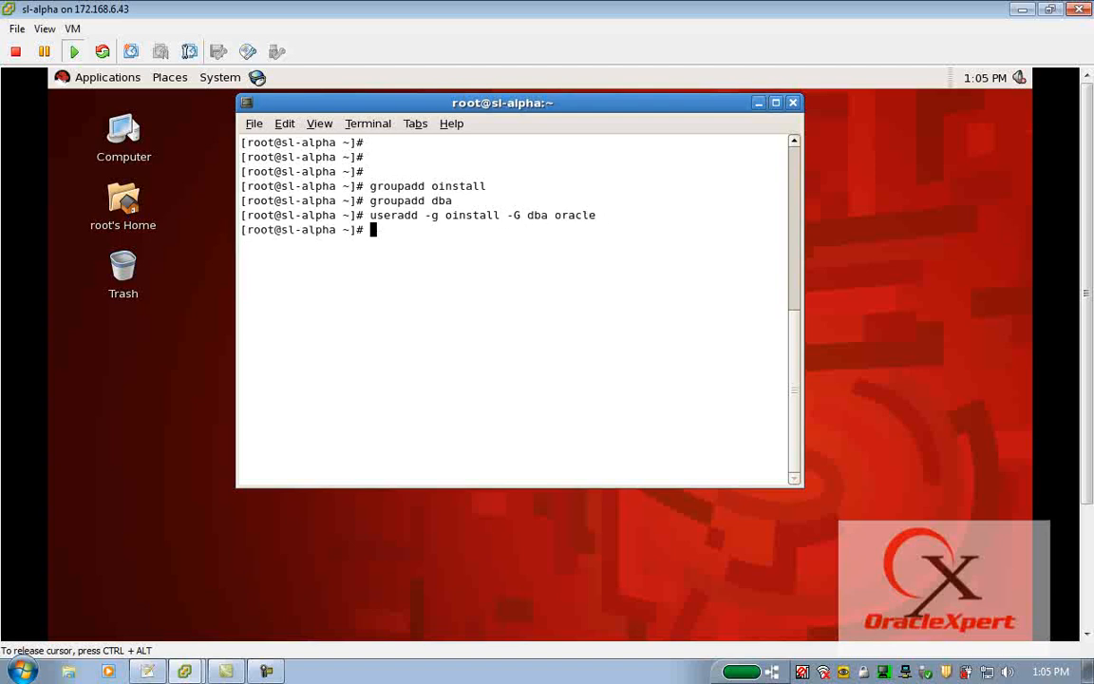
Set the account password for user oracle with passwd, entering and retyping the new password.
type("passwd oracle")
key("Return")
key("Return")
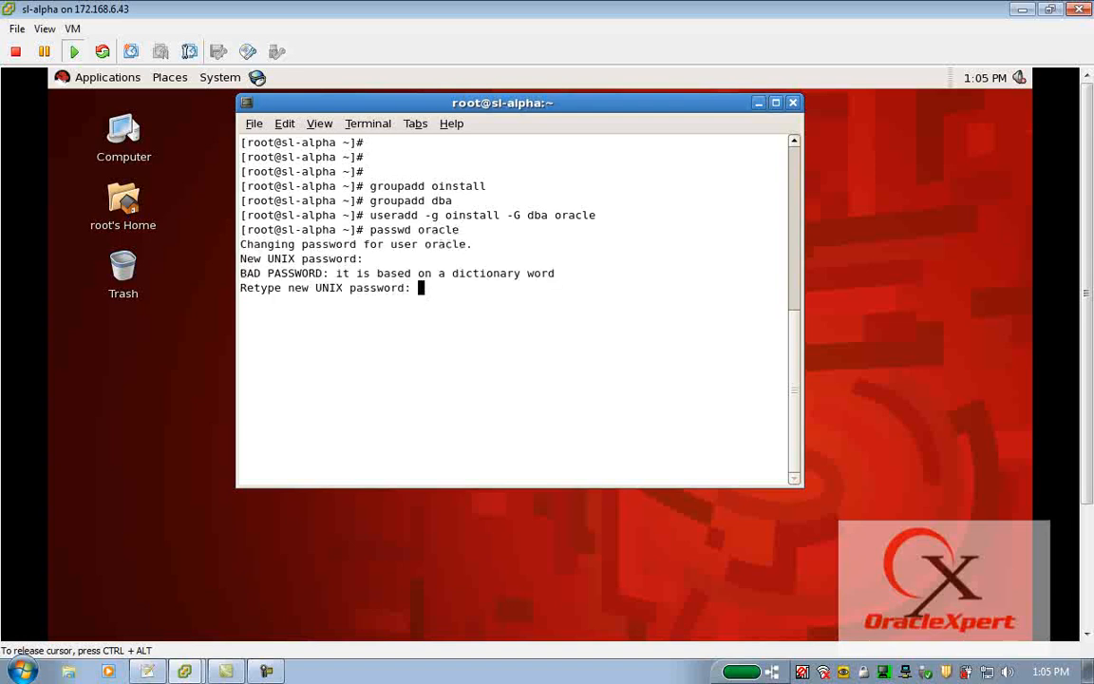
key("Return")
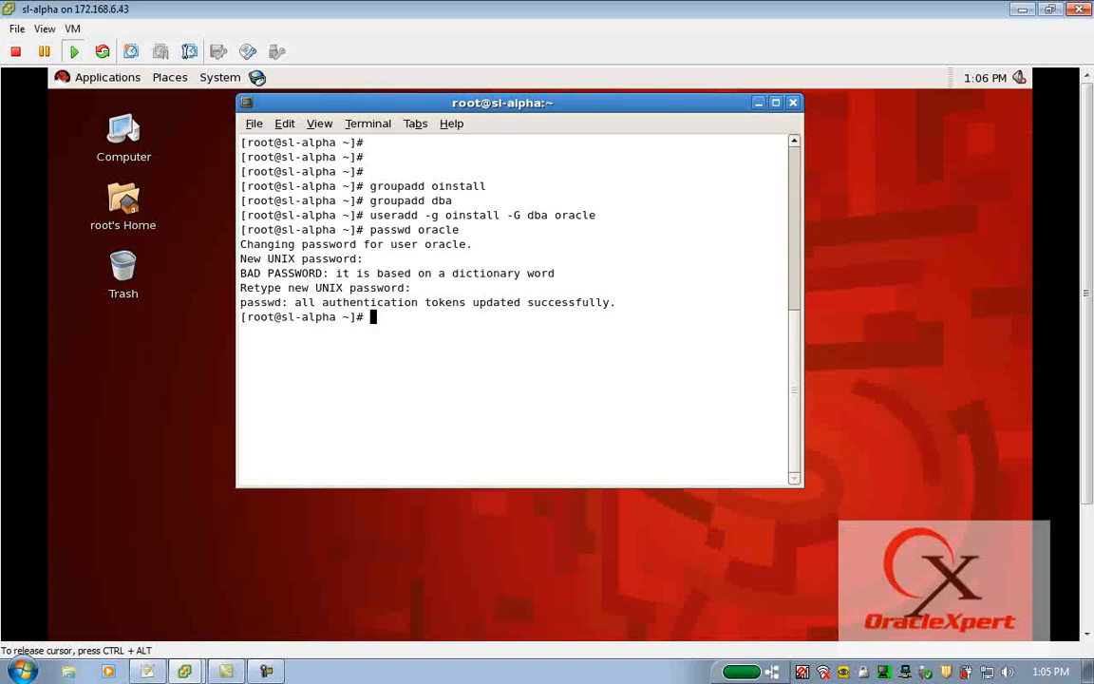
Check the oracle user's primary and supplementary groups with id oracle.
type("id oracle")
key("Return")
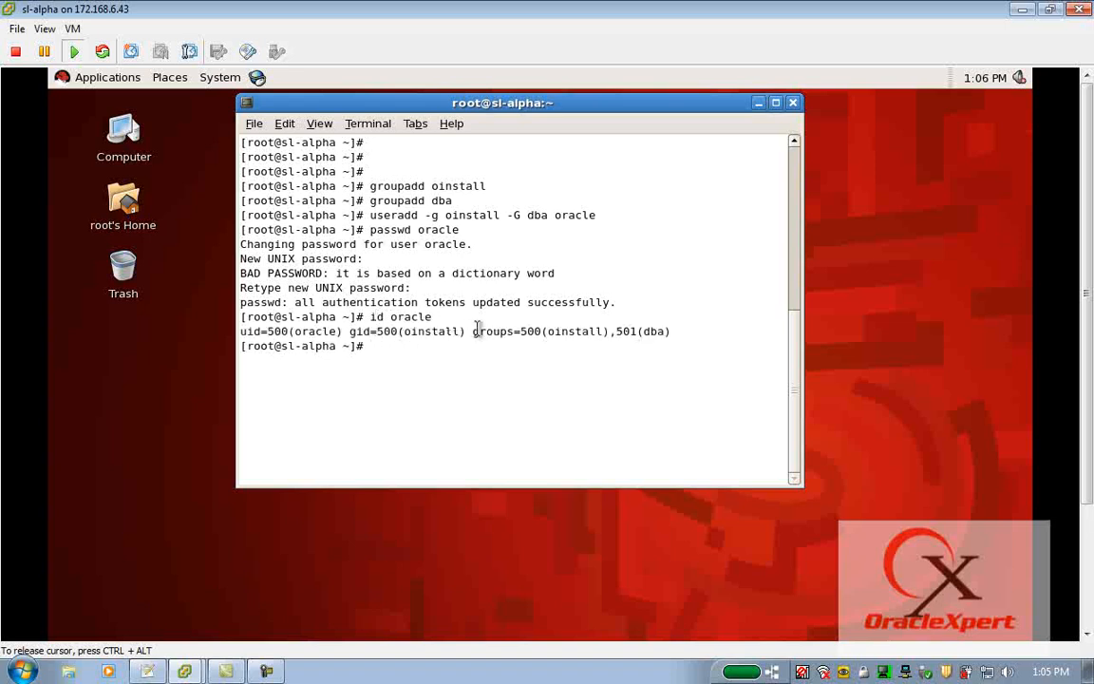
double_click(278, 332)
double_click(434, 332)
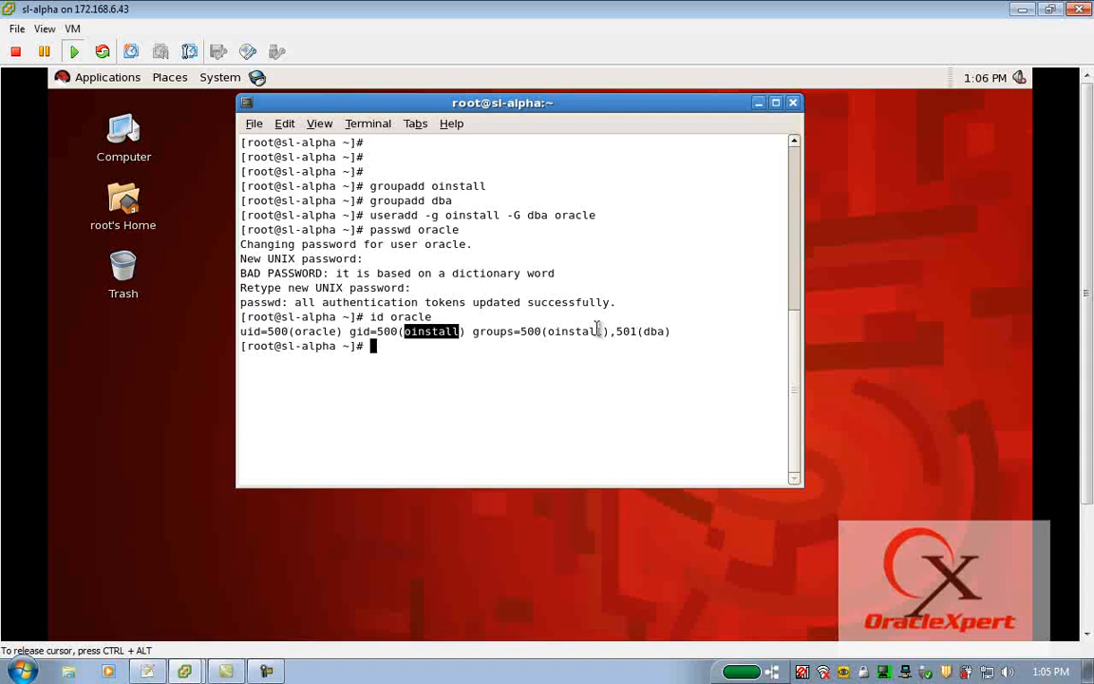
double_click(649, 329)
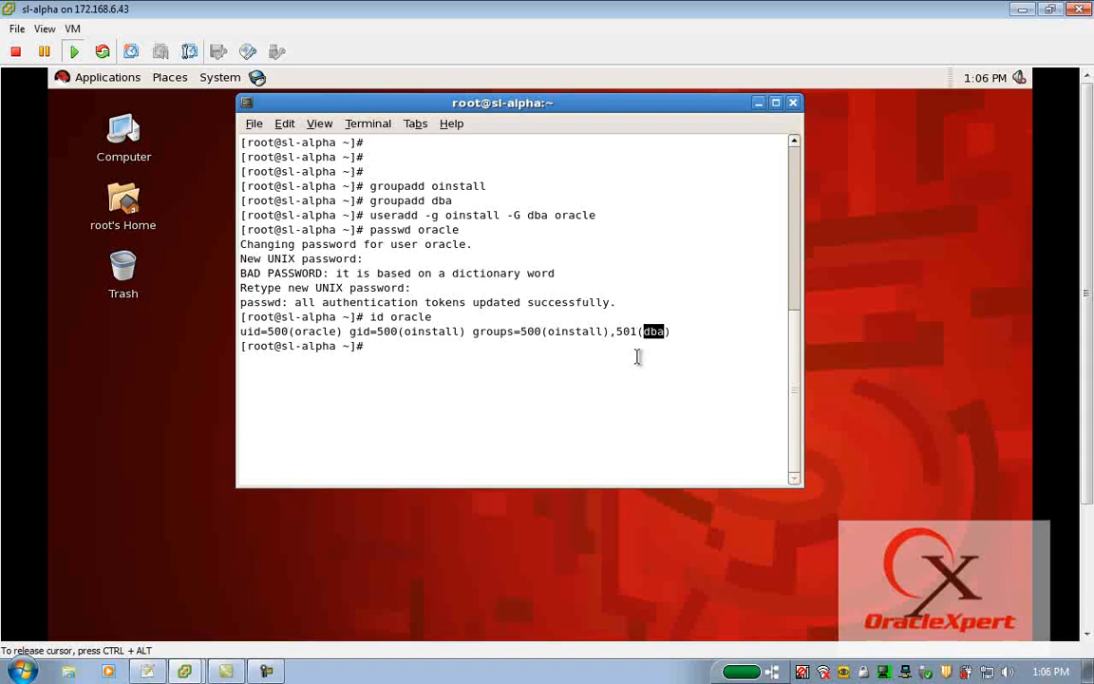
Switch to the Notepad++ checklist and review items 1 to 5 and item 6, Shutdown unwanted services/daemons.
left_click(148, 671)
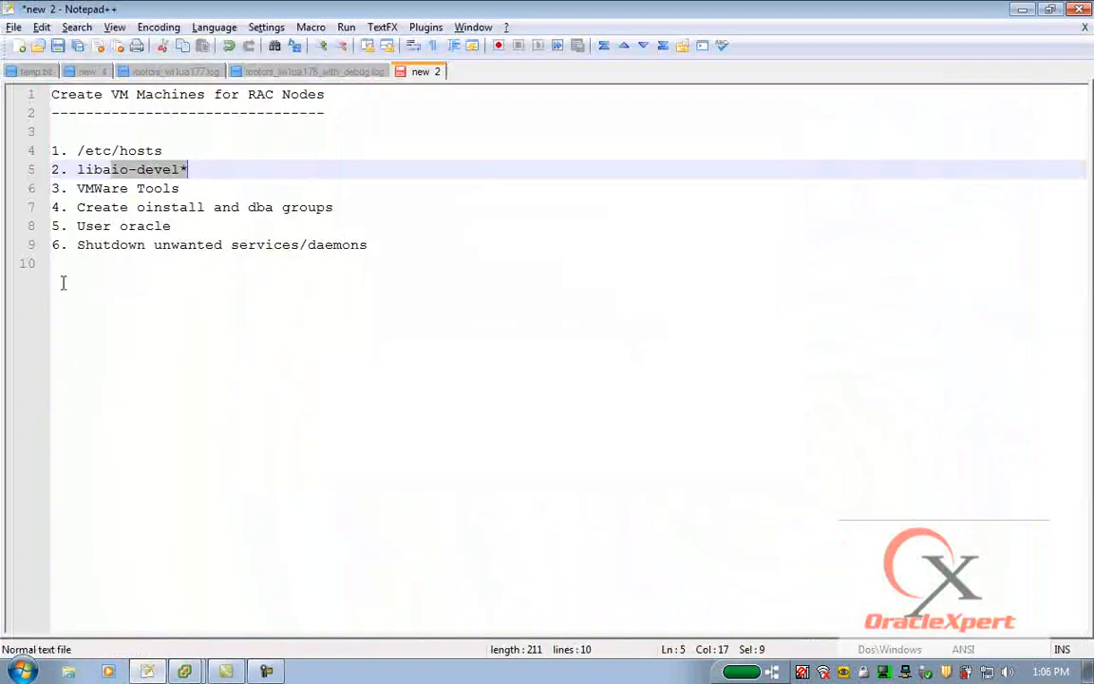
left_click(44, 150)
left_click_drag(302, 228, 19, 162)
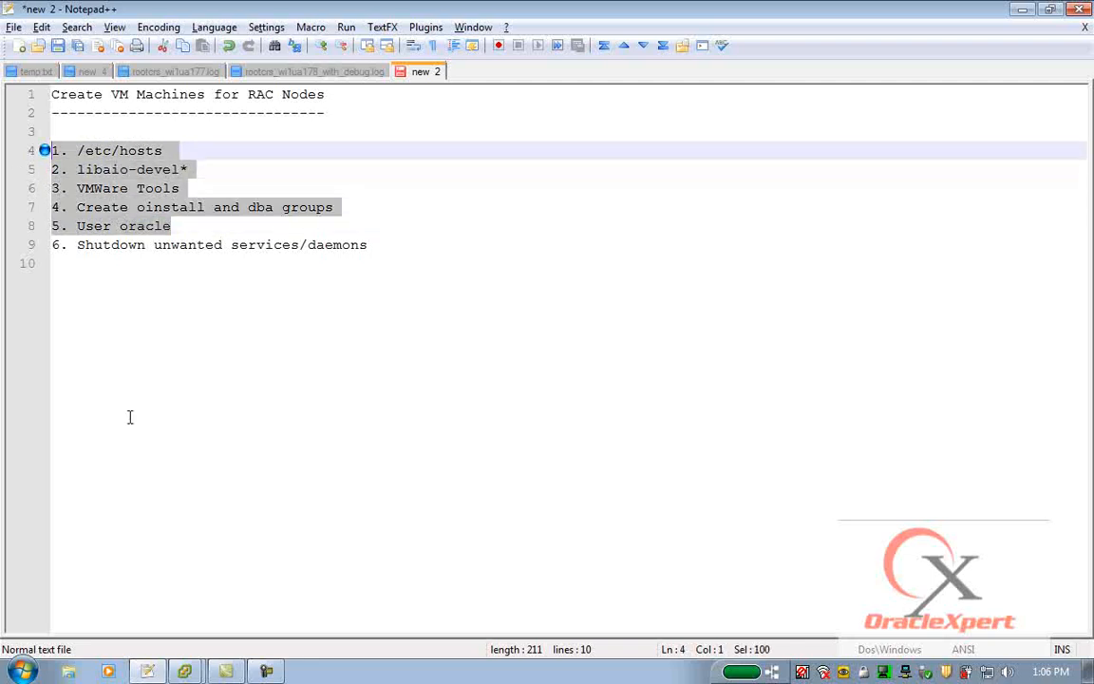
left_click(23, 242)
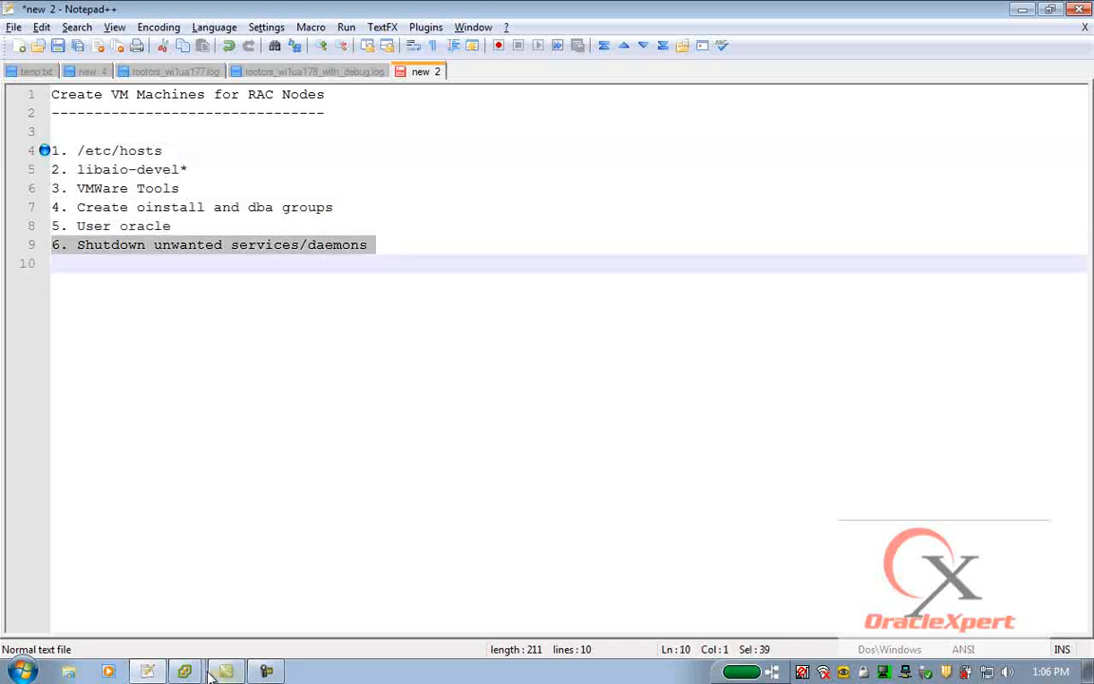
Return to the sl-alpha console, clear the terminal, and launch system-config-services.
mouse_move(219, 673)
left_click(171, 633)
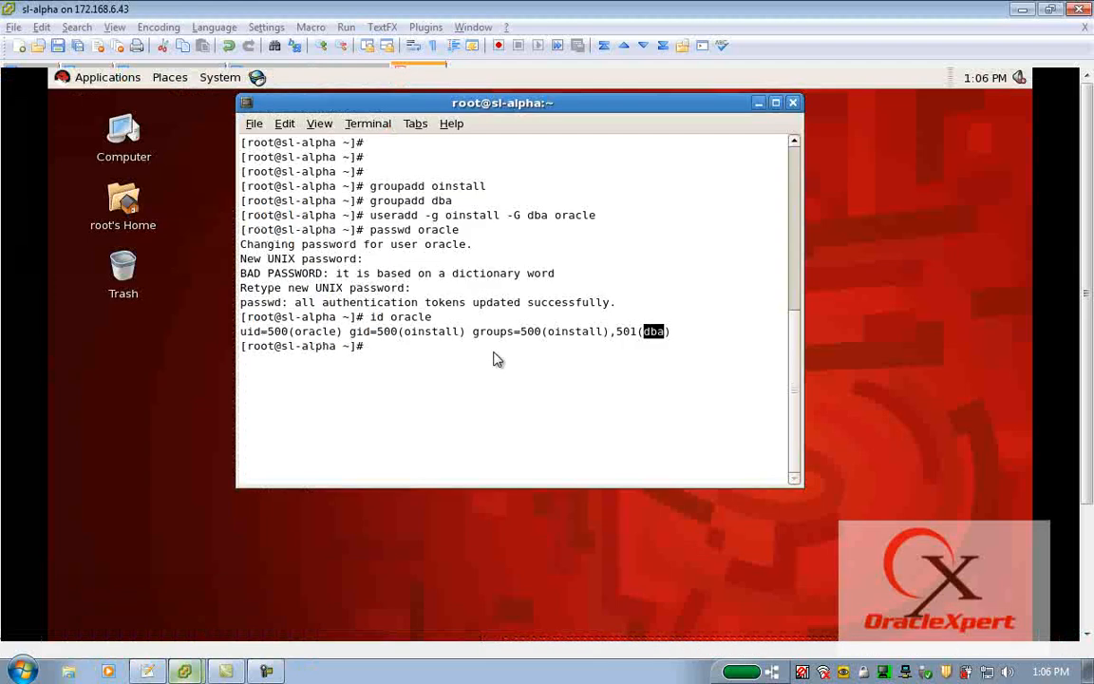
left_click(510, 300)
type("clear")
key("Return")
type("sys")
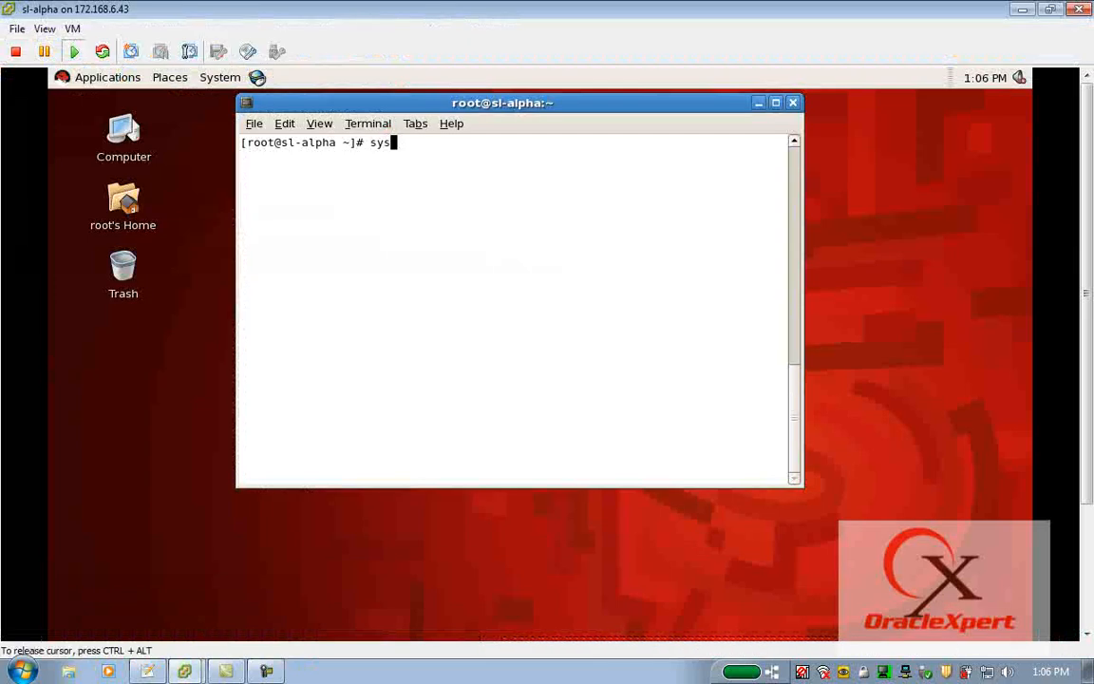
type("tem-config-se")
key("Tab")
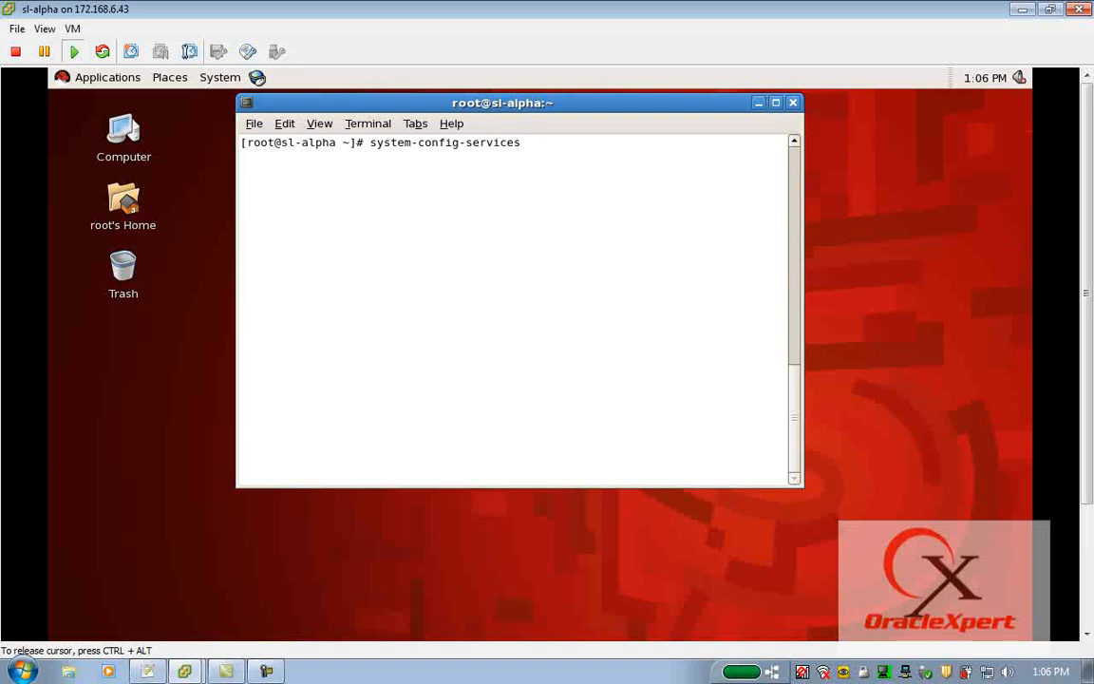
key("Return")
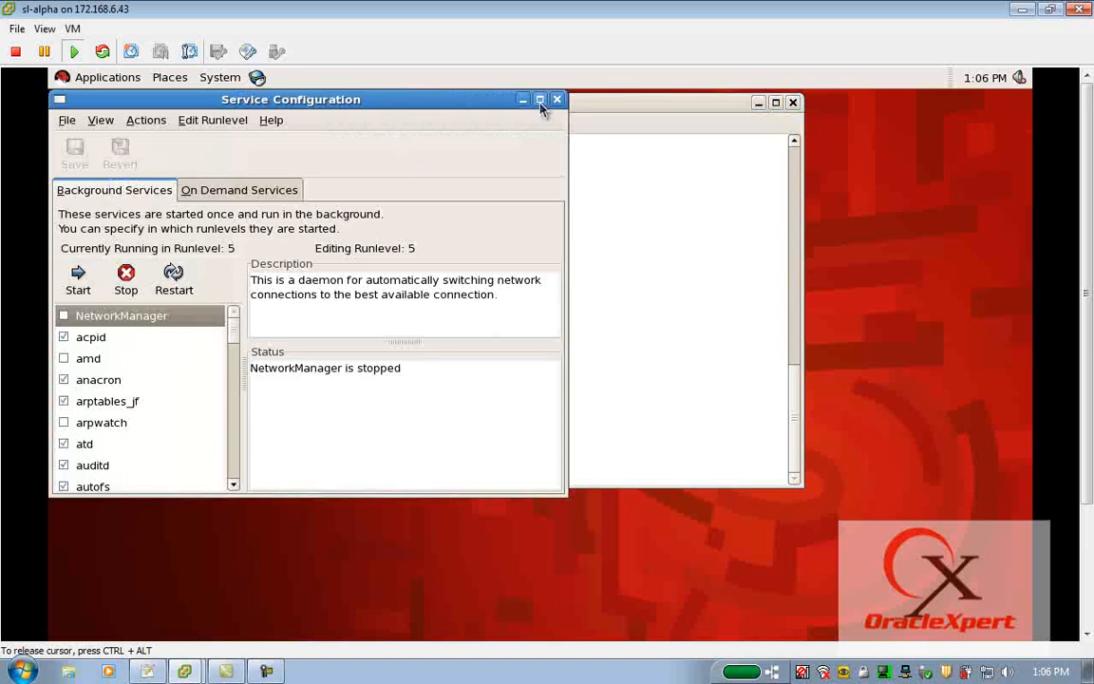
Maximize the Service Configuration window, widen the service list, and switch the editing runlevel to Runlevel All.
left_click(540, 99)
left_click_drag(241, 356, 442, 350)
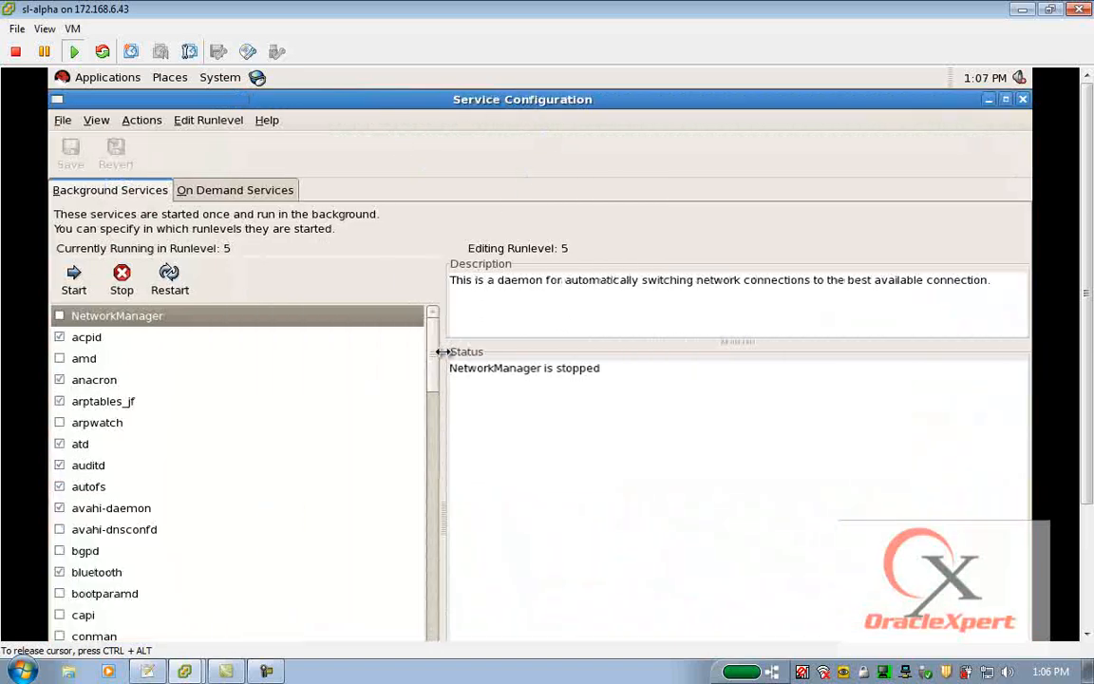
left_click(211, 122)
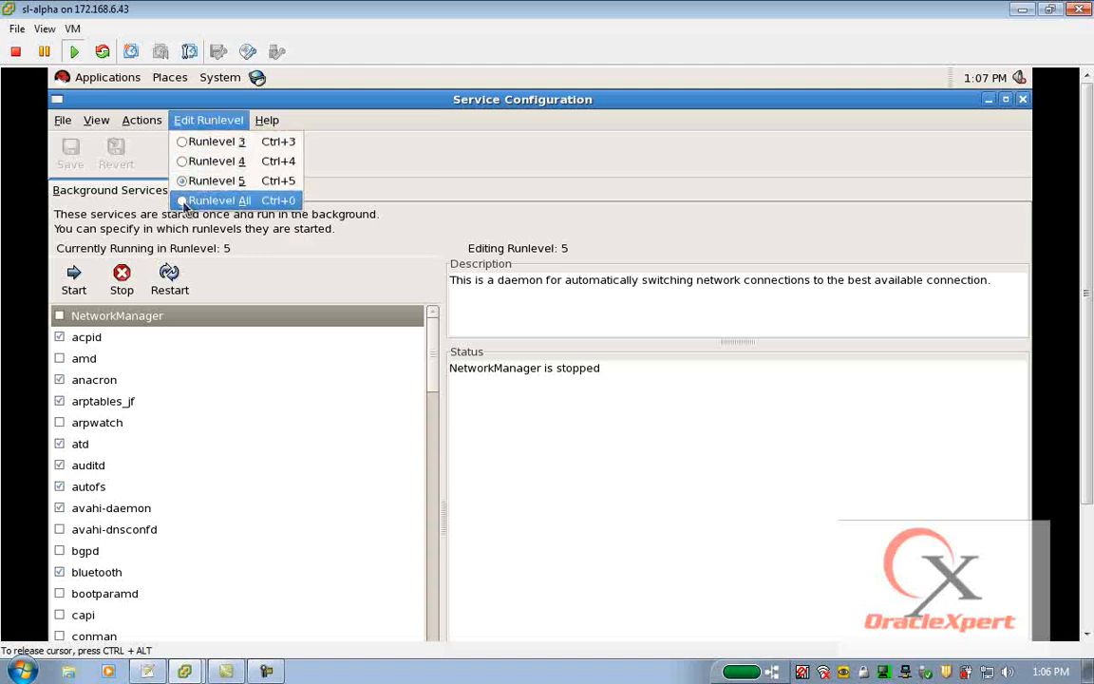
left_click(217, 201)
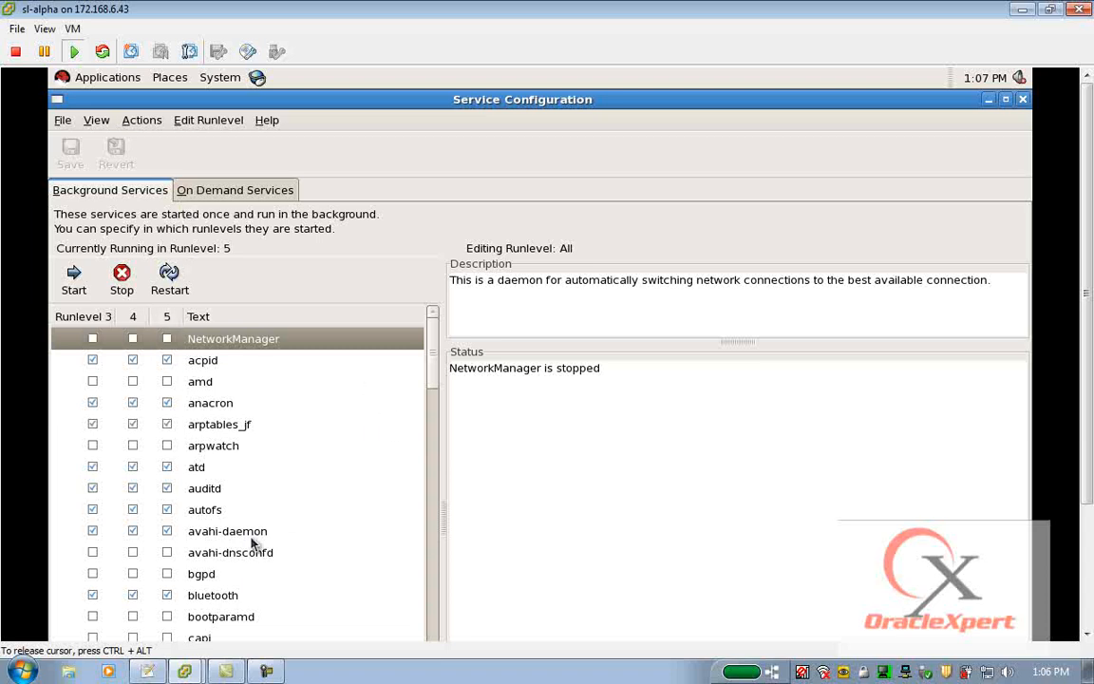
Disable the acpid, anacron and arptables_jf services in runlevels 3, 4 and 5.
left_click(92, 362)
left_click(133, 361)
left_click(167, 361)
left_click(92, 404)
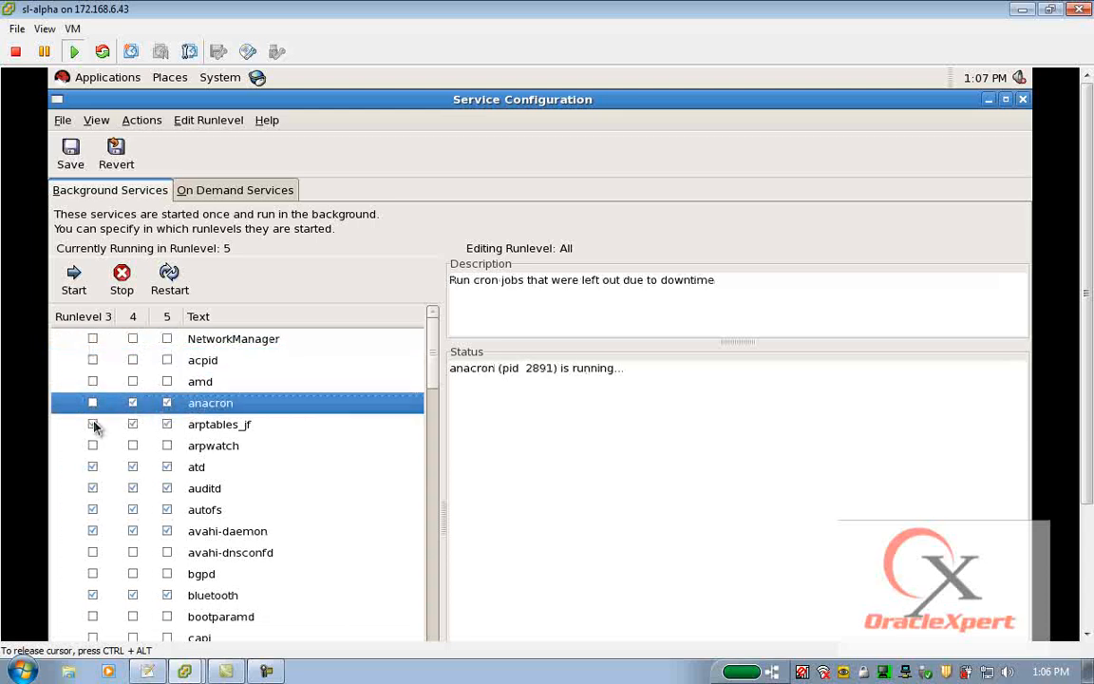
left_click(133, 403)
left_click(167, 403)
left_click(92, 424)
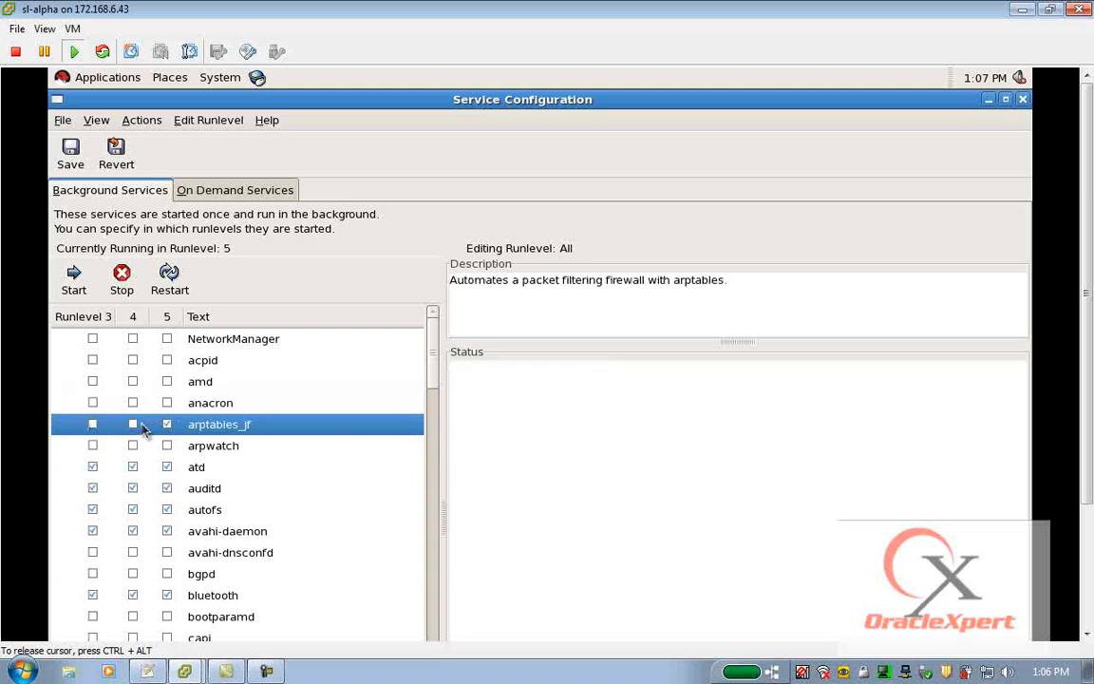
Disable the auditd, autofs and avahi-daemon services in runlevels 3, 4 and 5.
scroll(141, 410, "down", 1)
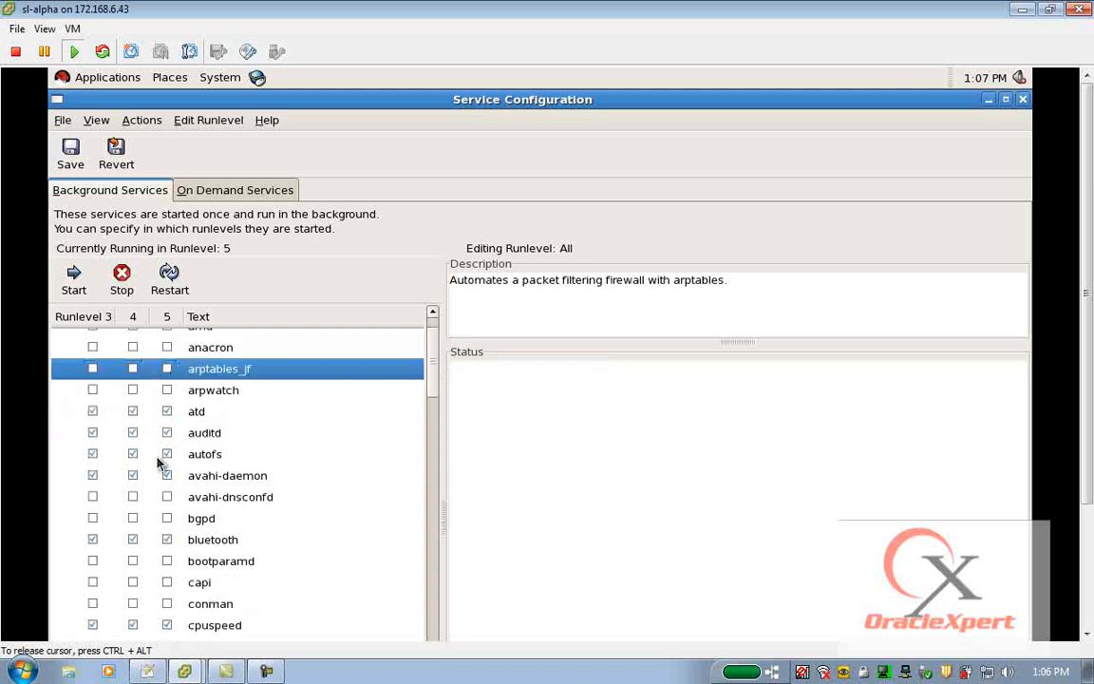
left_click(92, 433)
left_click(92, 454)
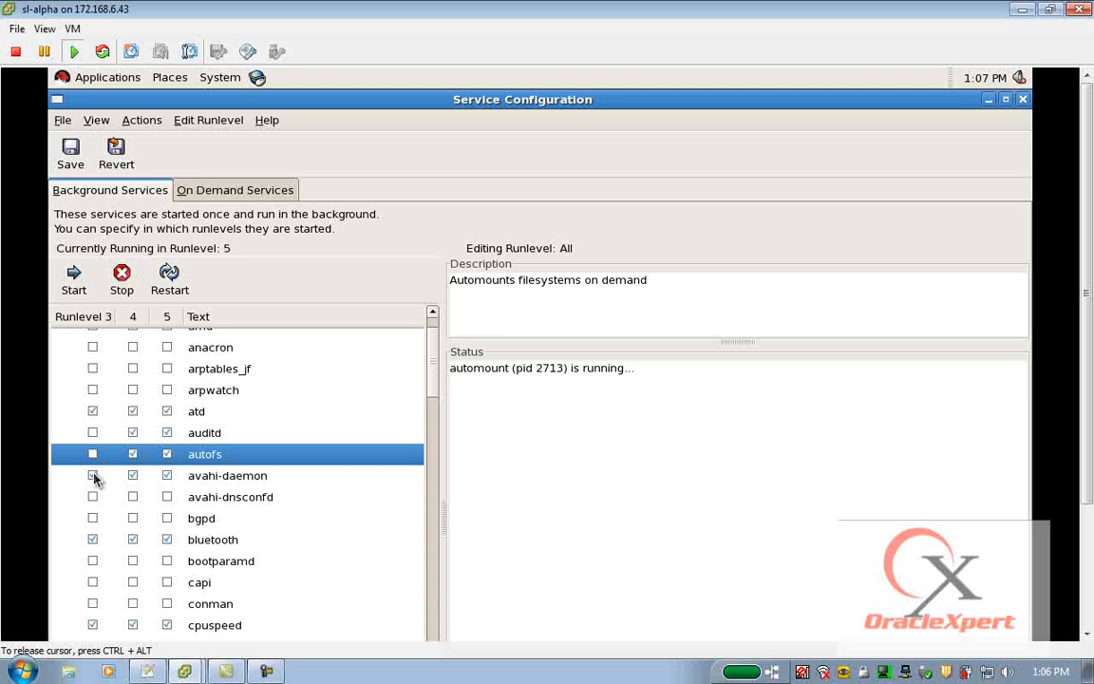
left_click(92, 475)
left_click(132, 475)
left_click(132, 454)
left_click(133, 433)
left_click(167, 432)
left_click(166, 454)
left_click(166, 475)
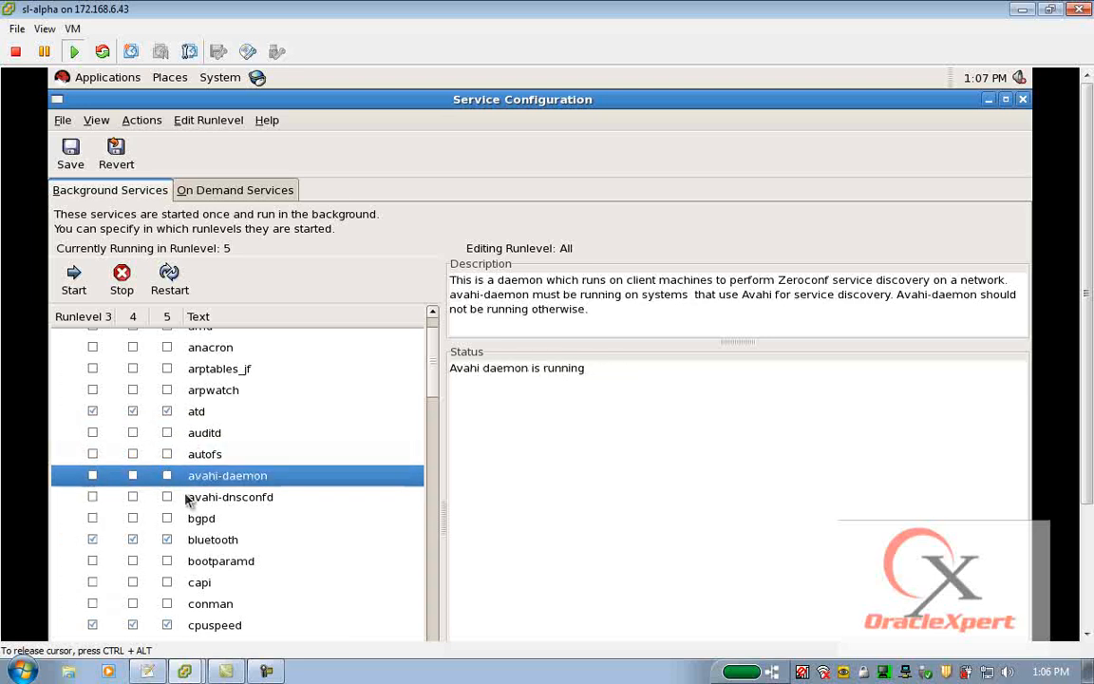
Disable the bluetooth, cpuspeed and cups services in runlevels 3, 4 and 5, leaving crond enabled.
scroll(187, 502, "down", 2)
left_click(92, 429)
left_click(132, 429)
left_click(166, 429)
scroll(128, 525, "down", 2)
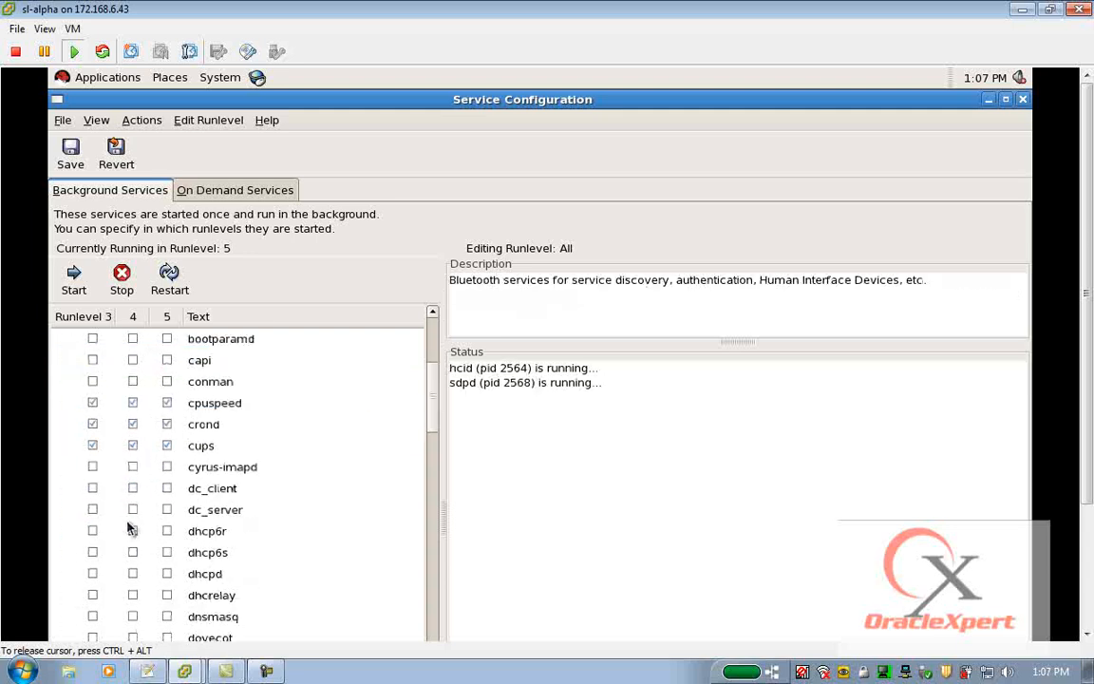
left_click(92, 403)
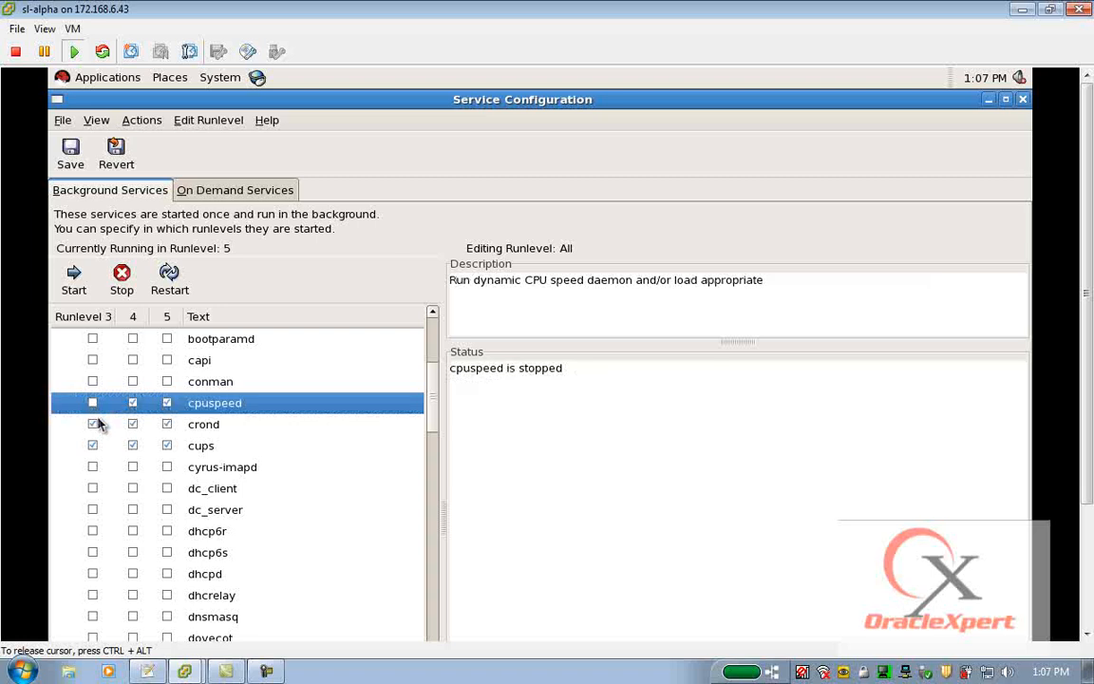
left_click(92, 446)
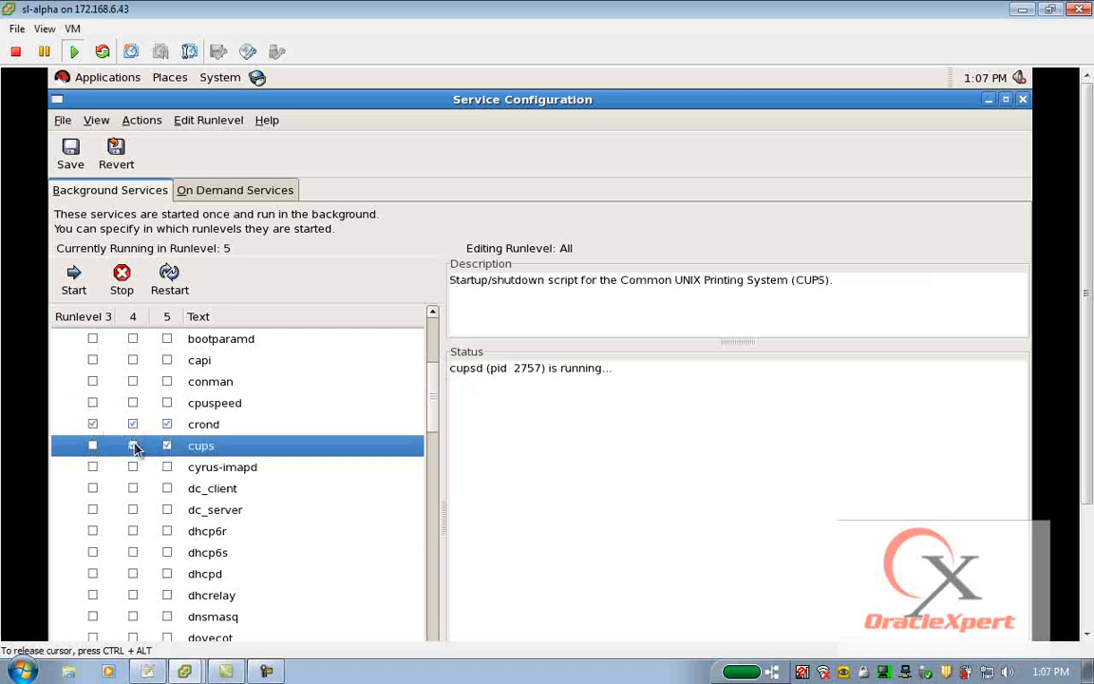
Disable the firstboot and gpm services in every runlevel where they are enabled.
scroll(168, 466, "down", 4)
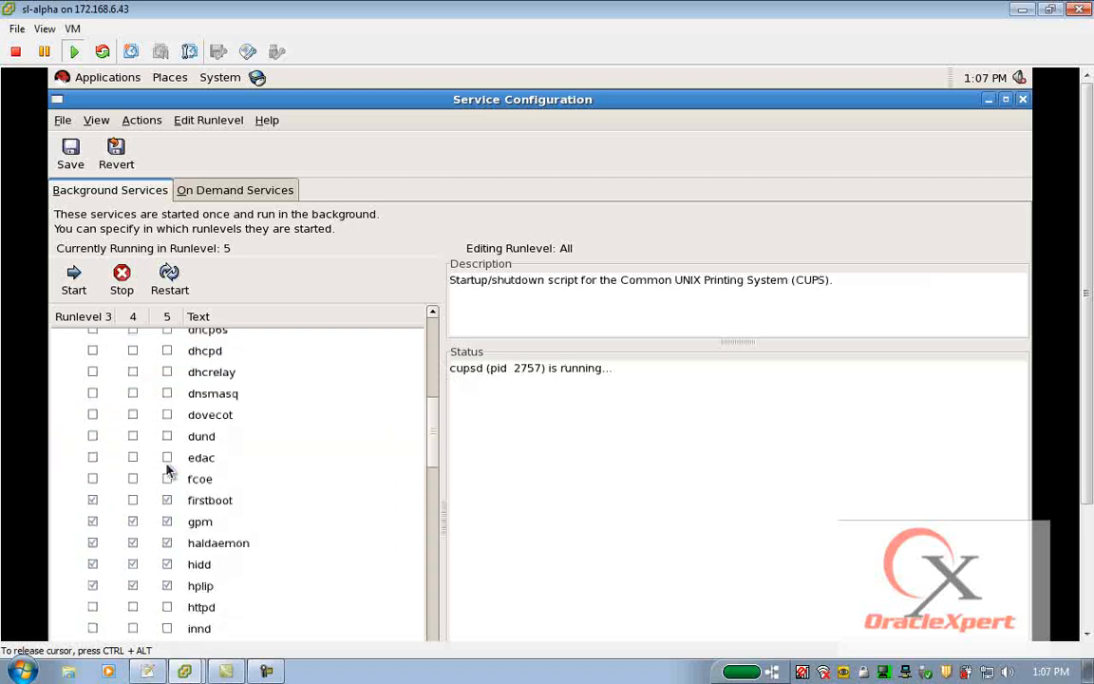
left_click(93, 499)
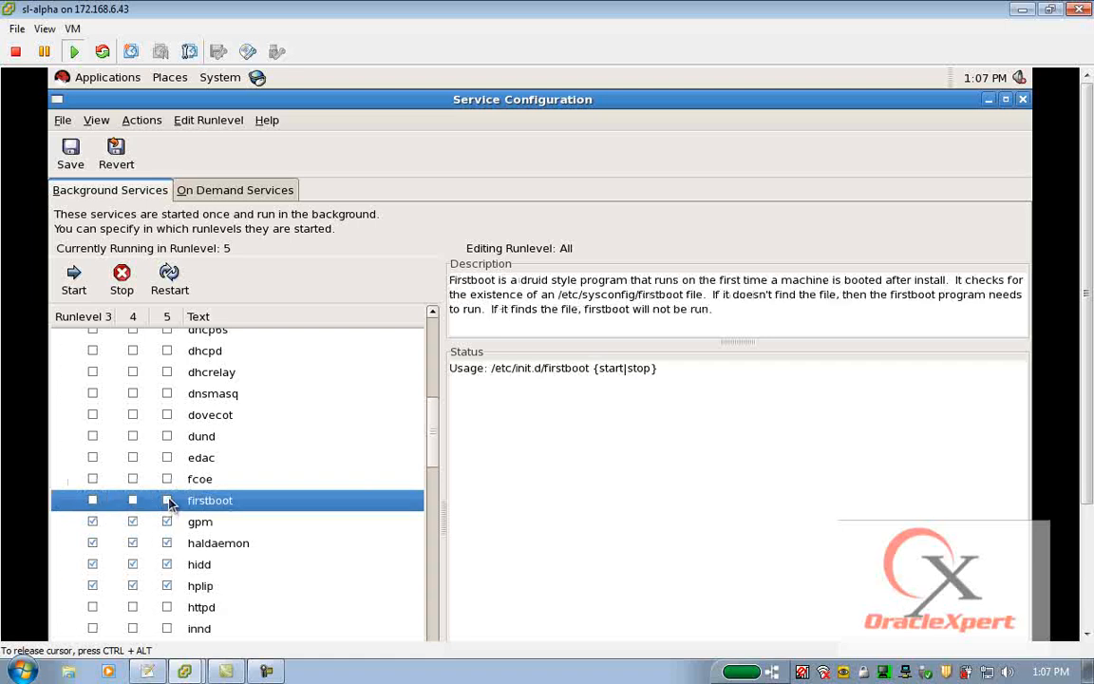
left_click(92, 522)
left_click(132, 522)
left_click(168, 521)
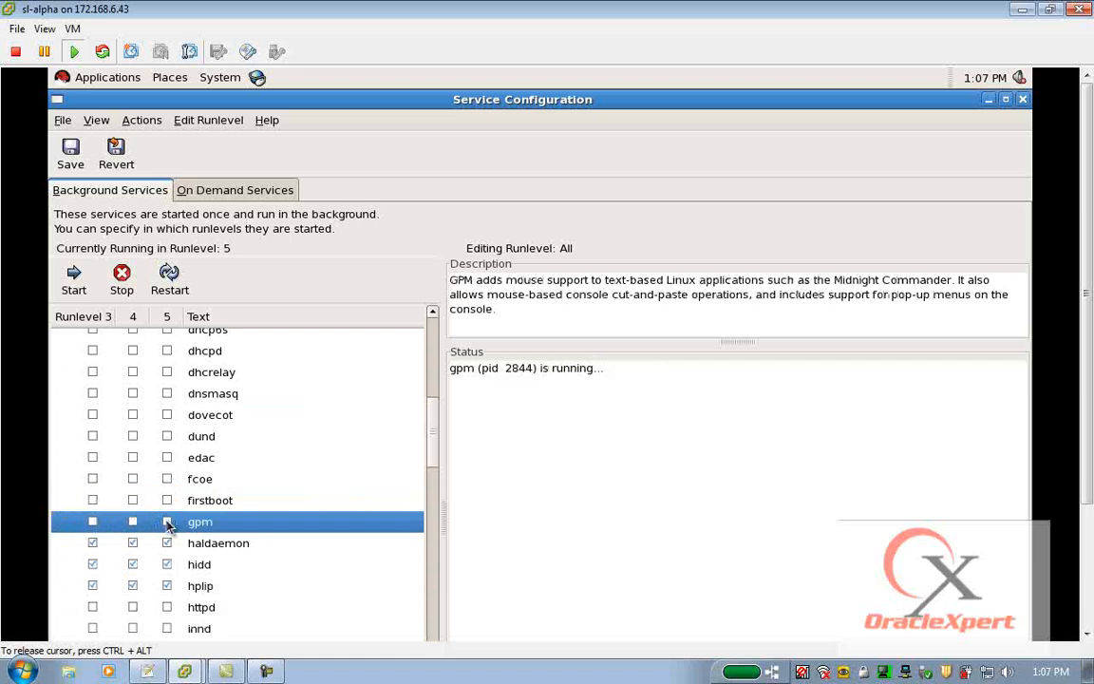
Disable the haldaemon, hidd and hplip services in runlevels 3, 4 and 5.
left_click(92, 542)
left_click(132, 542)
left_click(167, 543)
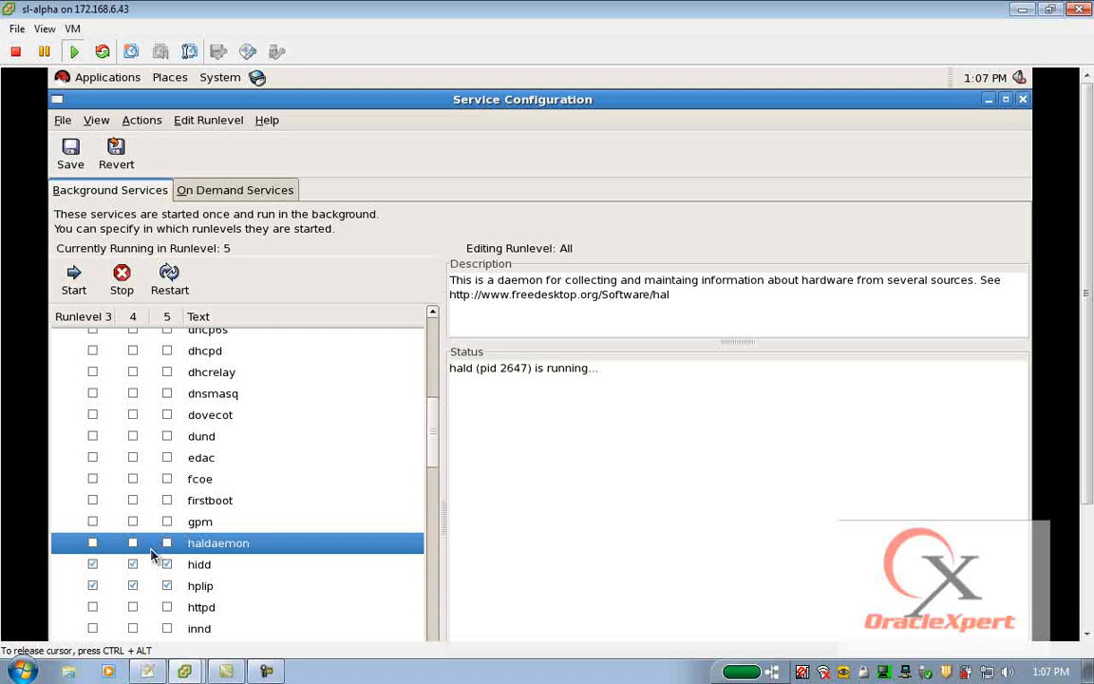
left_click(93, 565)
left_click(132, 564)
left_click(167, 564)
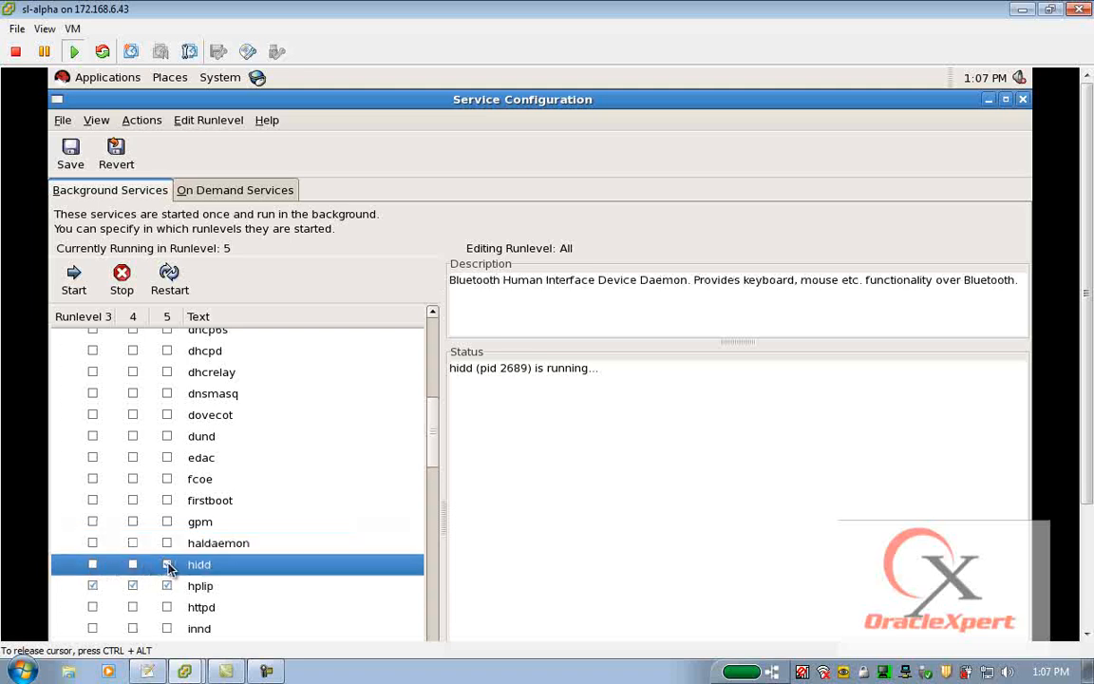
left_click(92, 585)
left_click(132, 585)
left_click(167, 585)
Disable ip6tables in runlevels 3, 4 and 5, keeping ipmi disabled in runlevel 4.
scroll(175, 596, "down", 6)
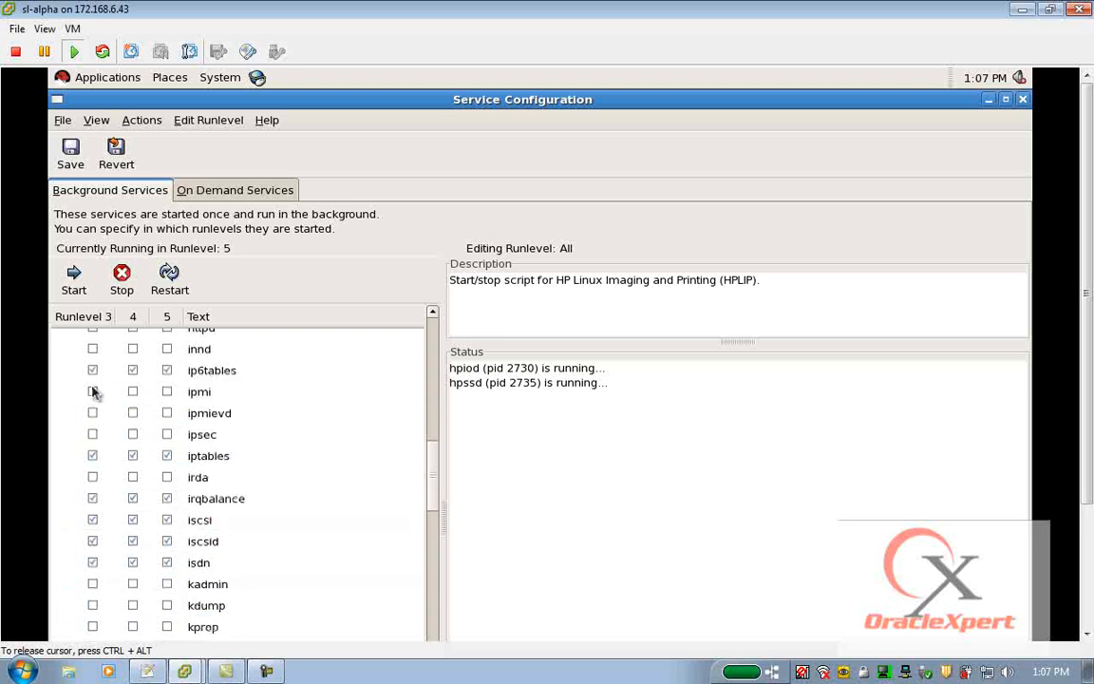
left_click(92, 371)
left_click(133, 388)
left_click(169, 371)
left_click(134, 371)
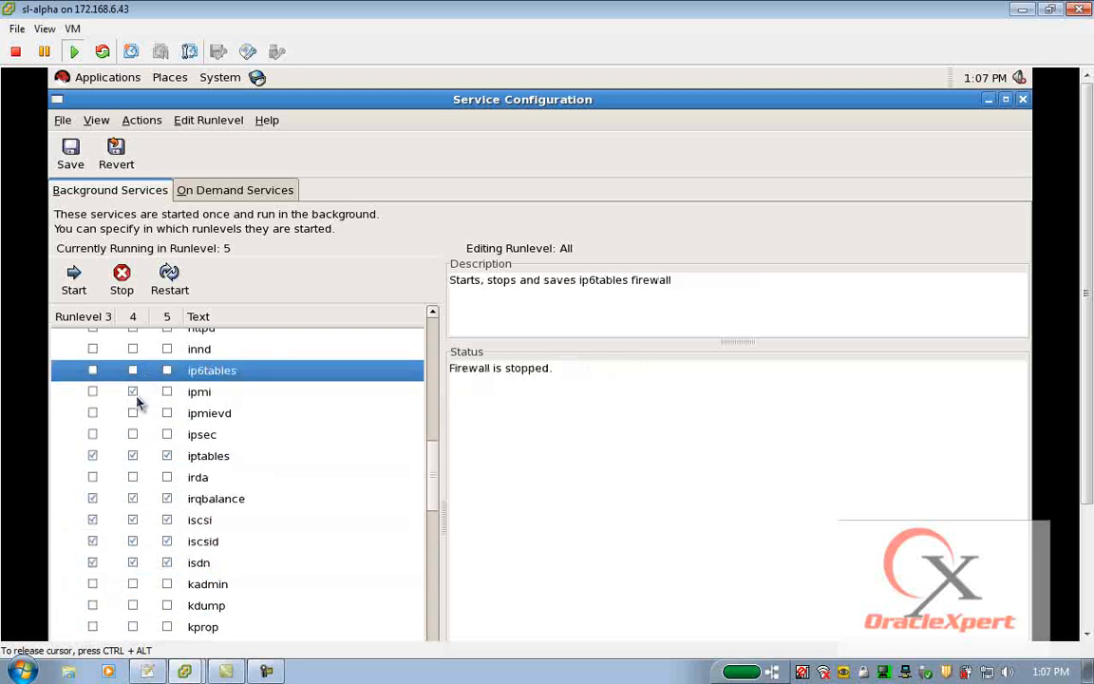
left_click(133, 392)
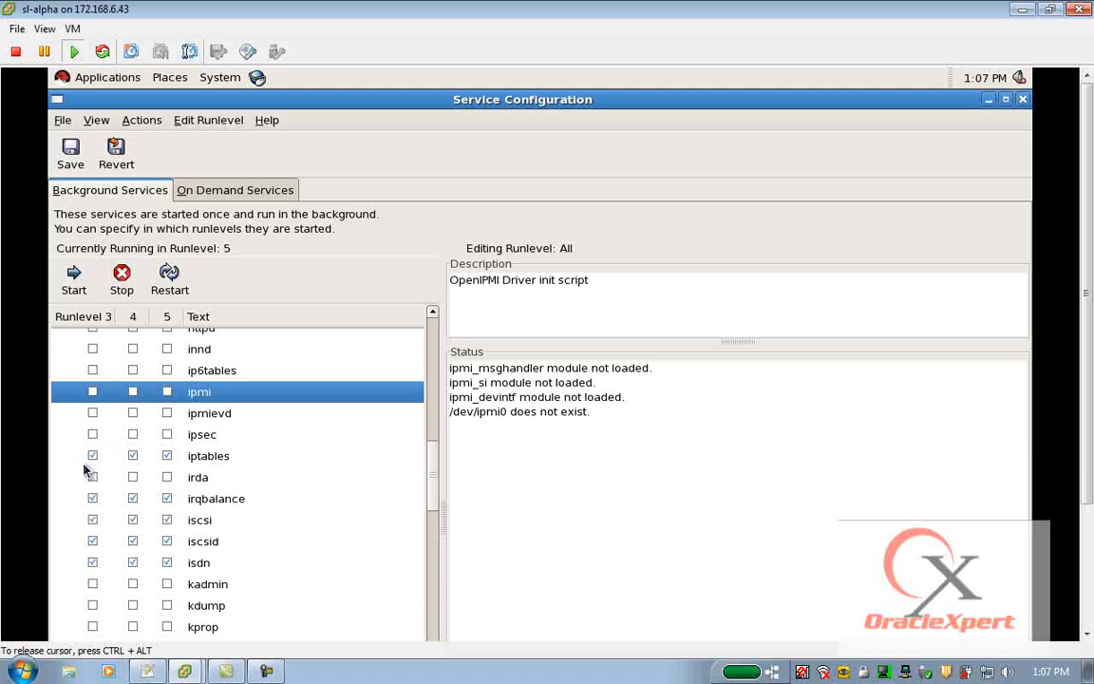
Disable the iptables and irqbalance services in runlevels 3, 4 and 5.
left_click(93, 456)
left_click(133, 456)
left_click(168, 456)
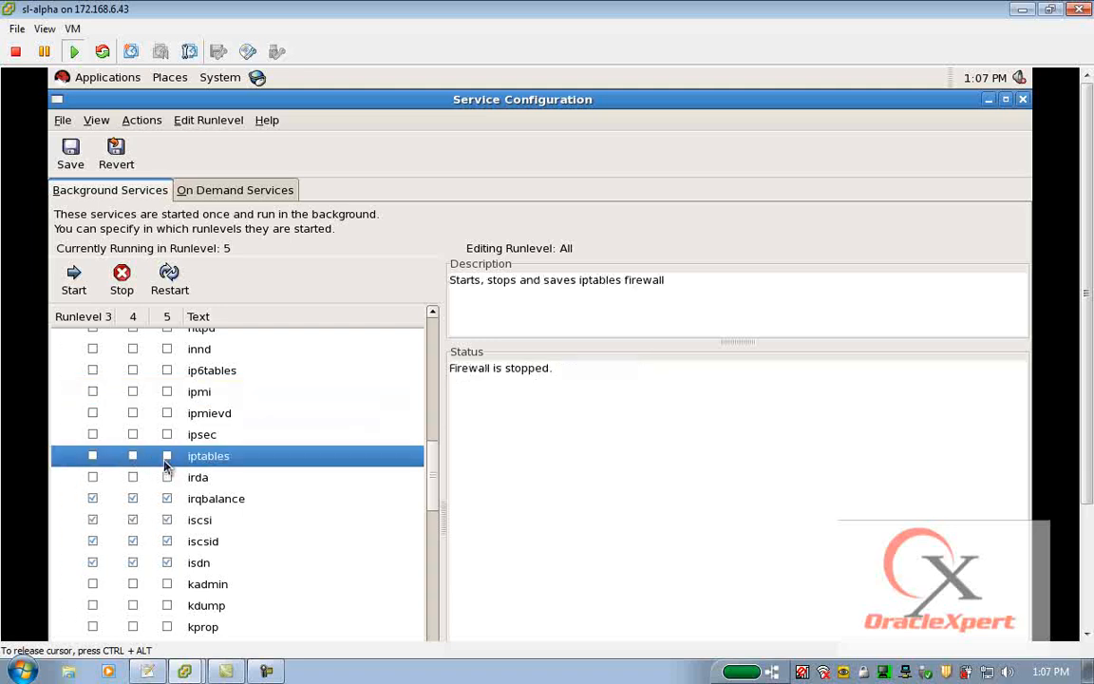
left_click(92, 499)
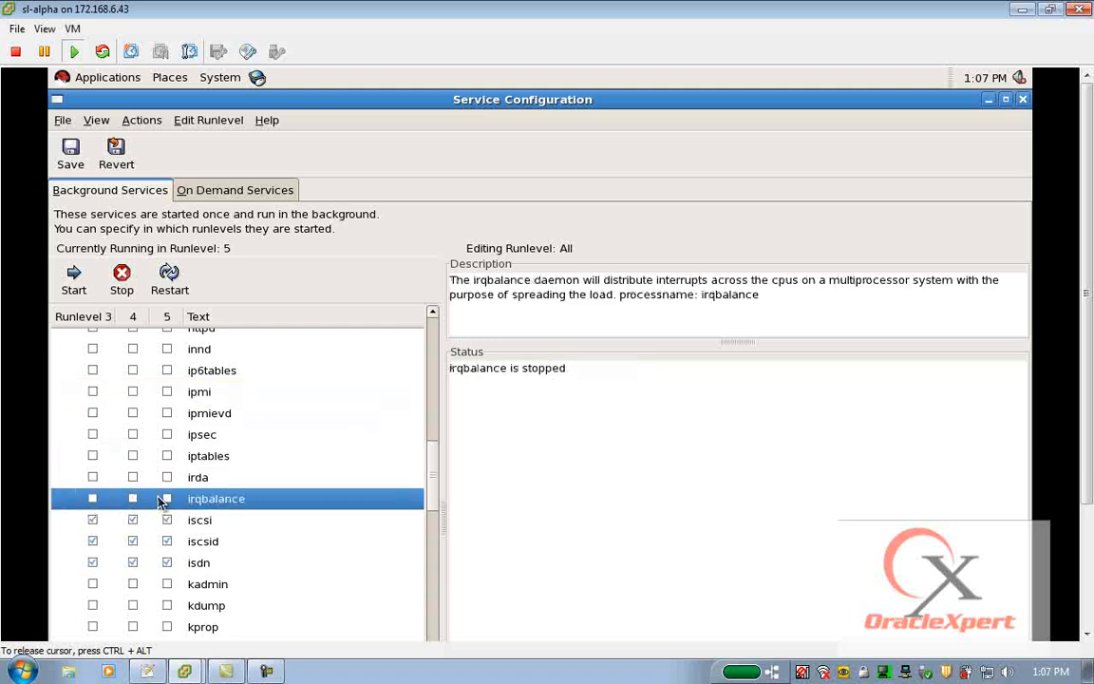
Disable the iscsid and isdn services in runlevels 3, 4 and 5, leaving iscsi enabled.
left_click(92, 542)
left_click(133, 541)
left_click(163, 543)
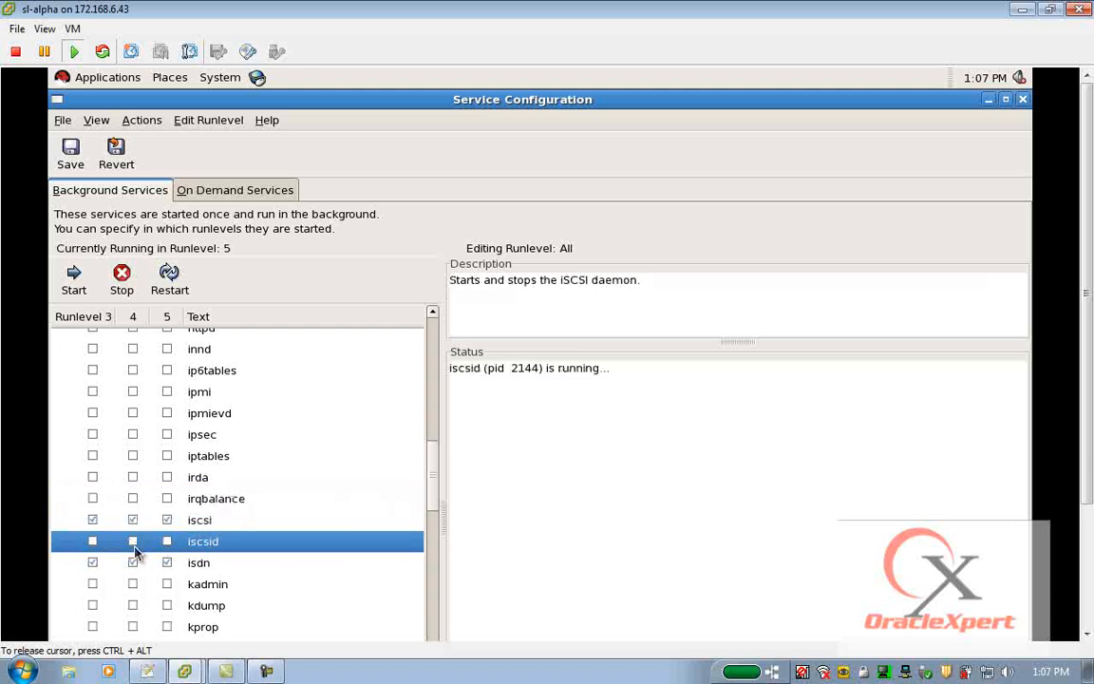
left_click(132, 562)
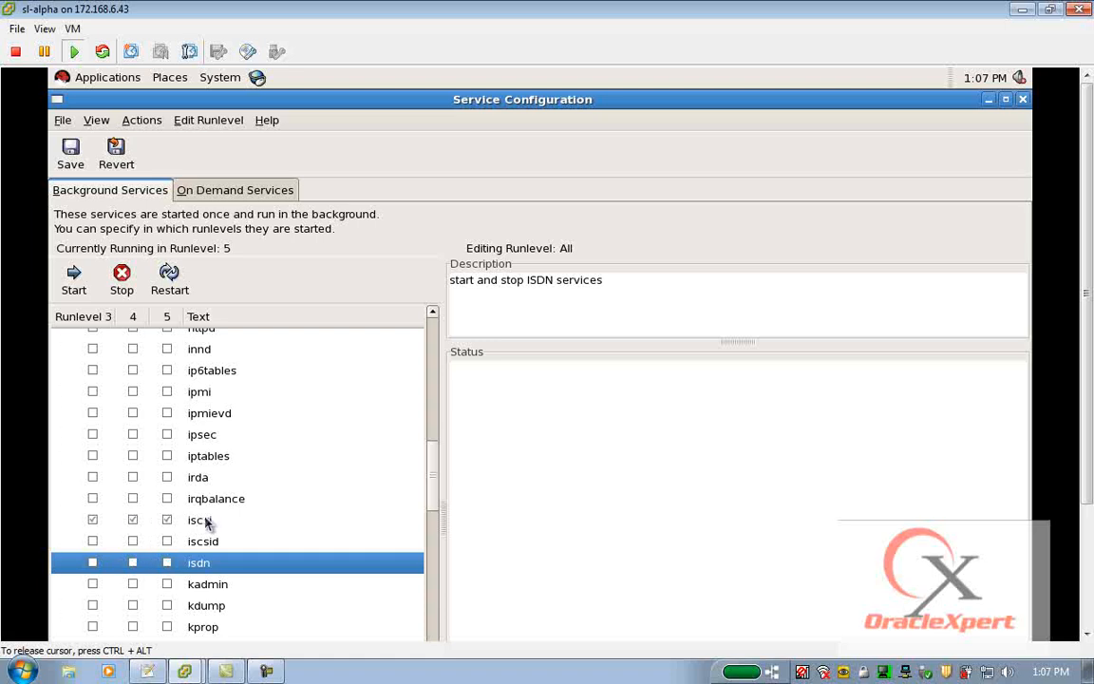
Disable the lm_sensors and lvm2-monitor services in runlevels 3, 4 and 5, leaving kudzu enabled.
scroll(206, 532, "down", 5)
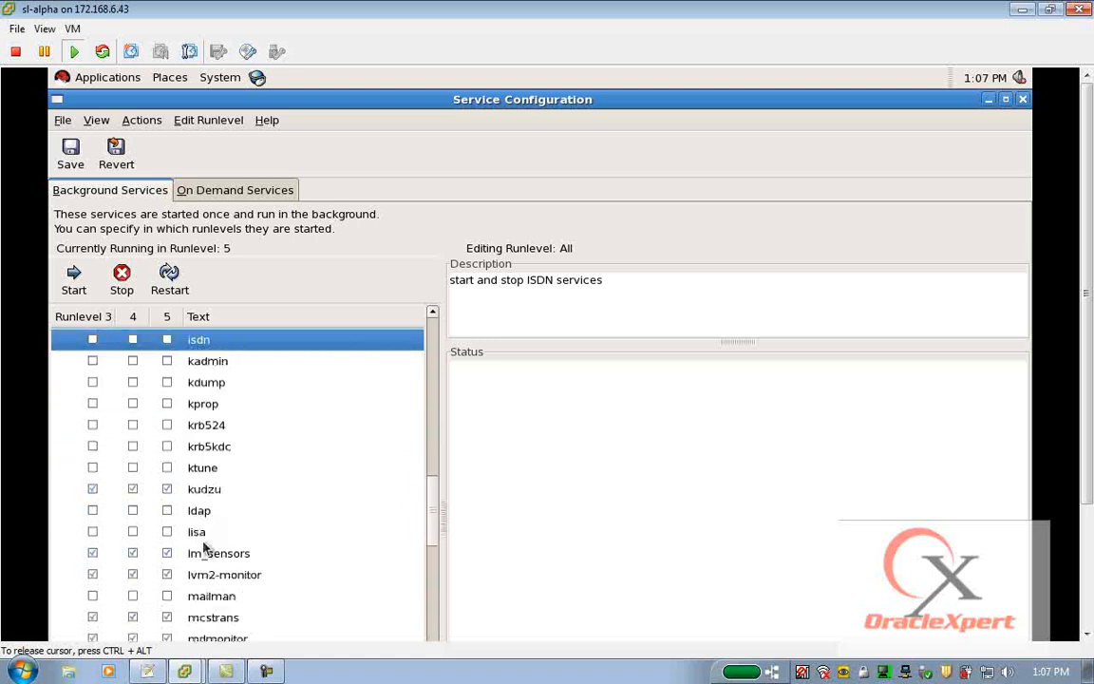
scroll(99, 503, "down", 1)
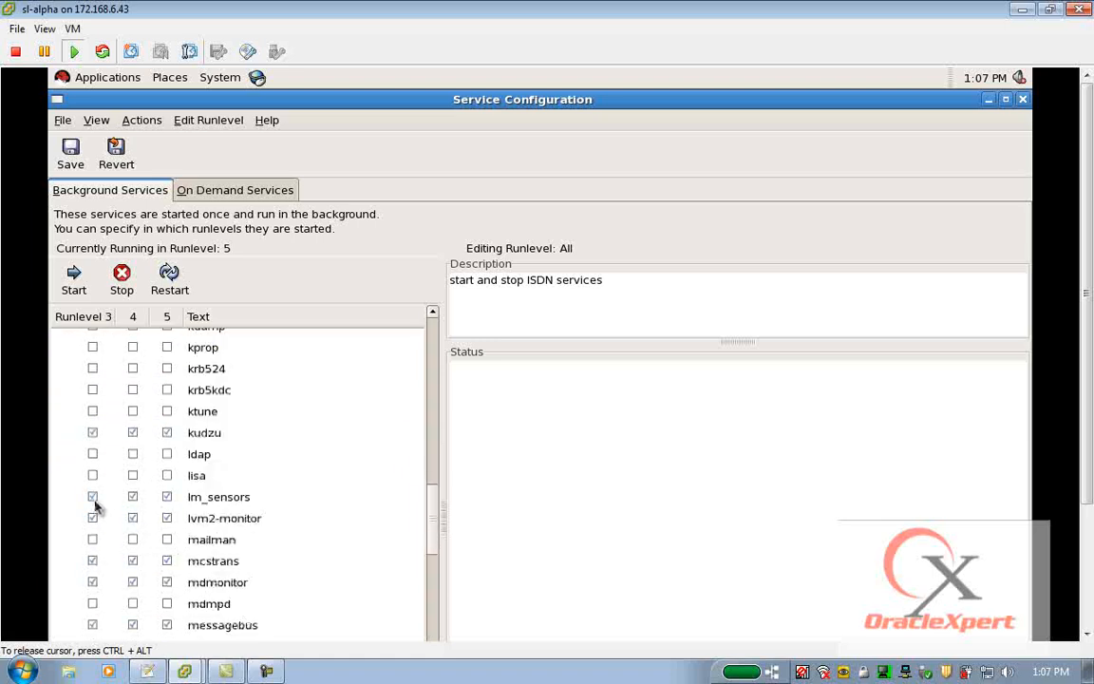
left_click(92, 496)
left_click(133, 497)
left_click(168, 496)
left_click(167, 518)
left_click(133, 517)
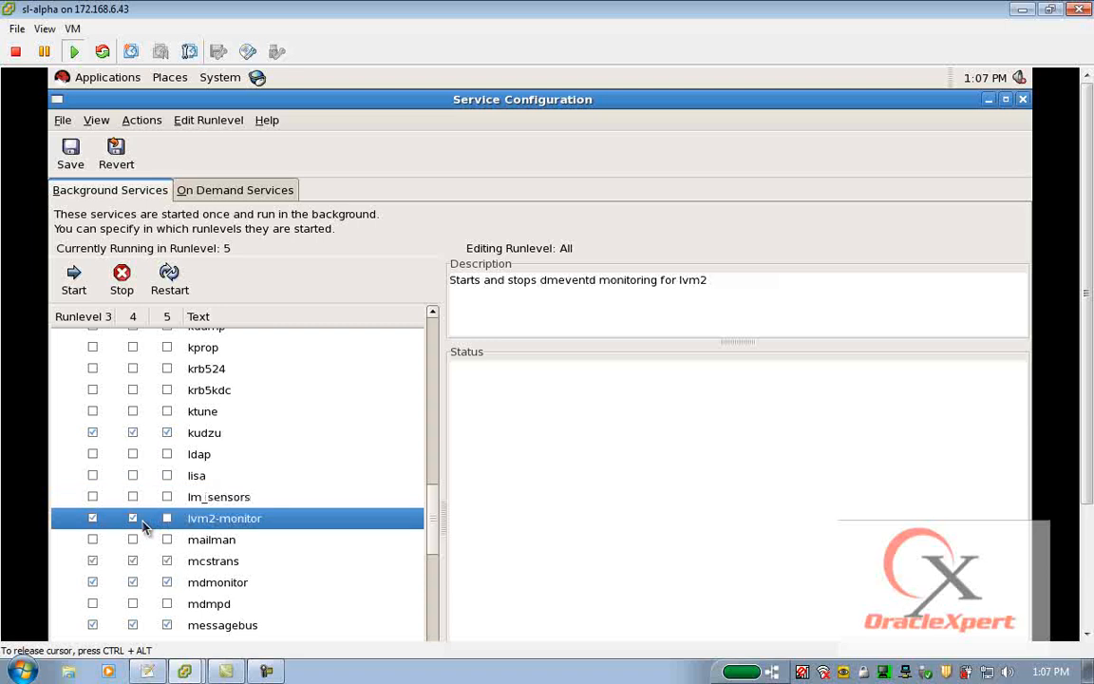
Disable the mcstrans and mdmonitor services in runlevels 3, 4 and 5.
scroll(94, 541, "down", 2)
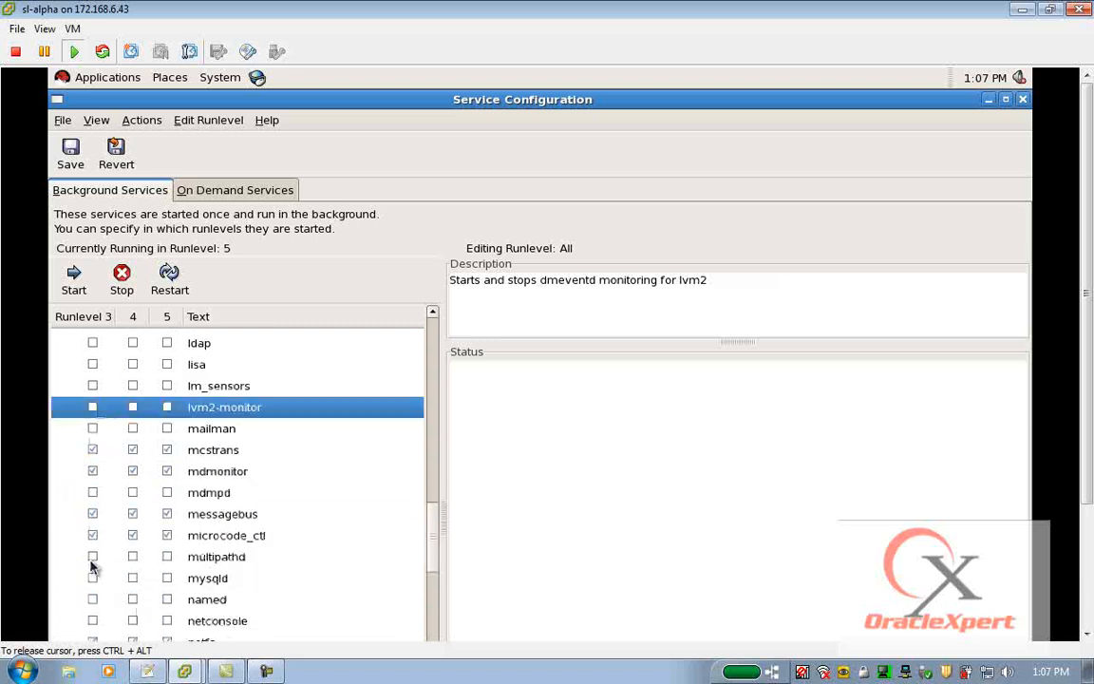
left_click(94, 470)
left_click(92, 449)
left_click(133, 450)
left_click(133, 471)
left_click(167, 471)
left_click(167, 450)
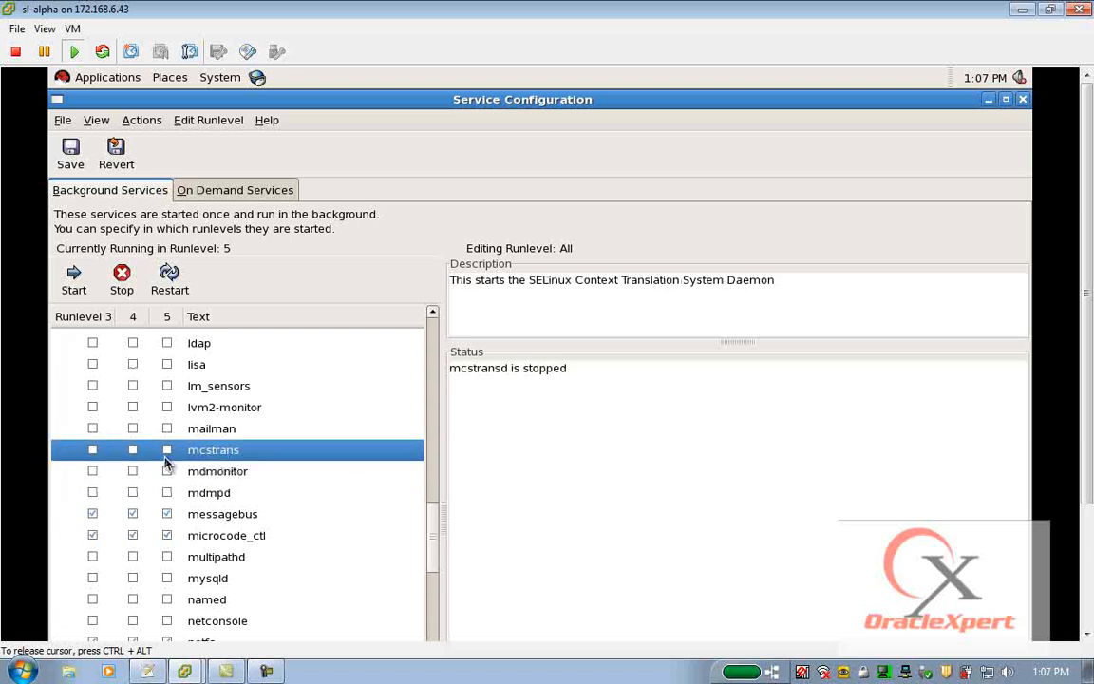
Disable the messagebus and microcode_ctl services in runlevels 3, 4 and 5.
left_click(92, 514)
left_click(133, 514)
left_click(167, 514)
left_click(92, 534)
left_click(132, 537)
left_click(166, 539)
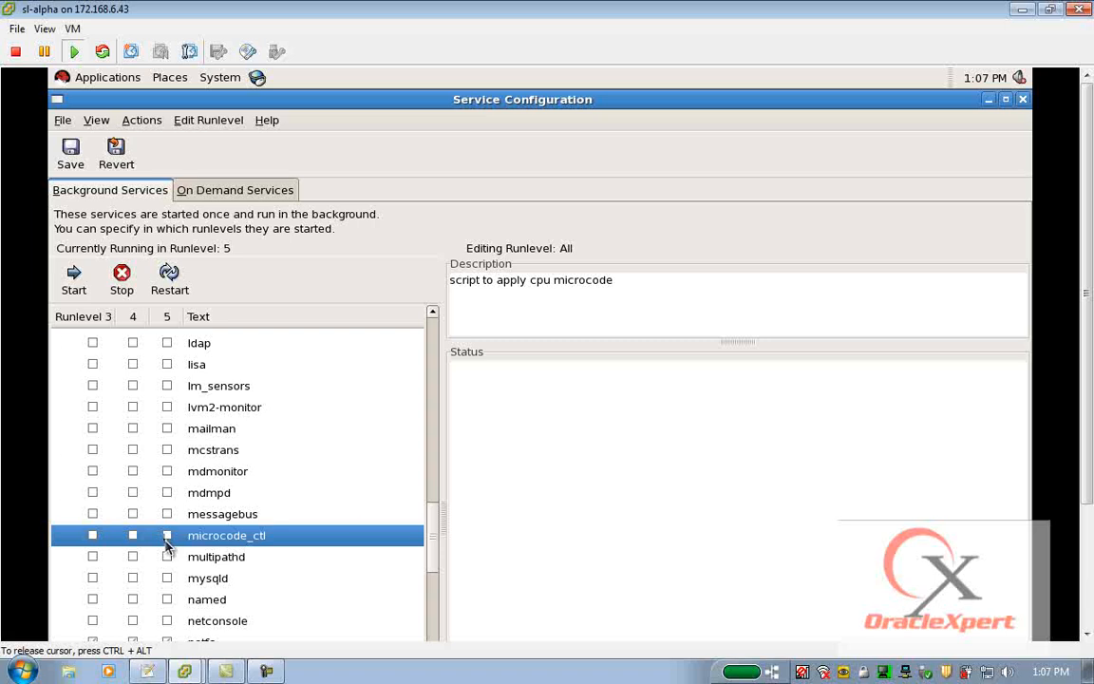
Disable the pcscd service in runlevels 3, 4 and 5, leaving netfs, network, nfslock and portmap enabled.
scroll(166, 542, "down", 4)
scroll(123, 494, "down", 1)
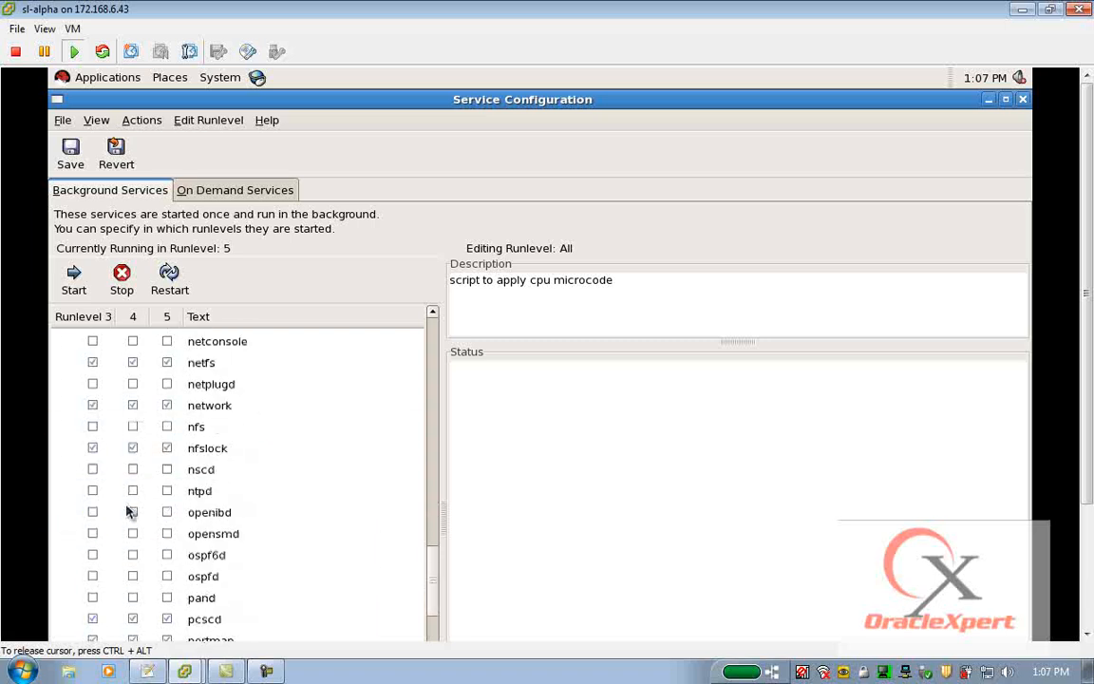
scroll(130, 512, "down", 2)
scroll(127, 512, "down", 2)
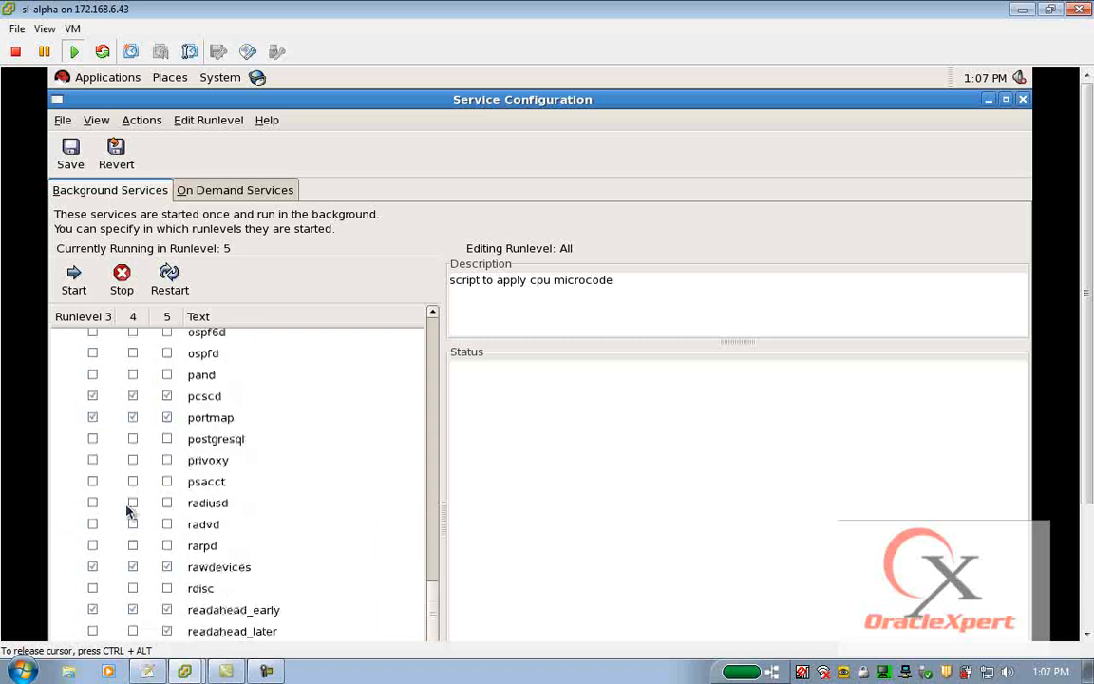
left_click(93, 396)
left_click(133, 396)
Disable the rawdevices, readahead_early and readahead_later services in every runlevel where they are enabled.
scroll(129, 501, "down", 3)
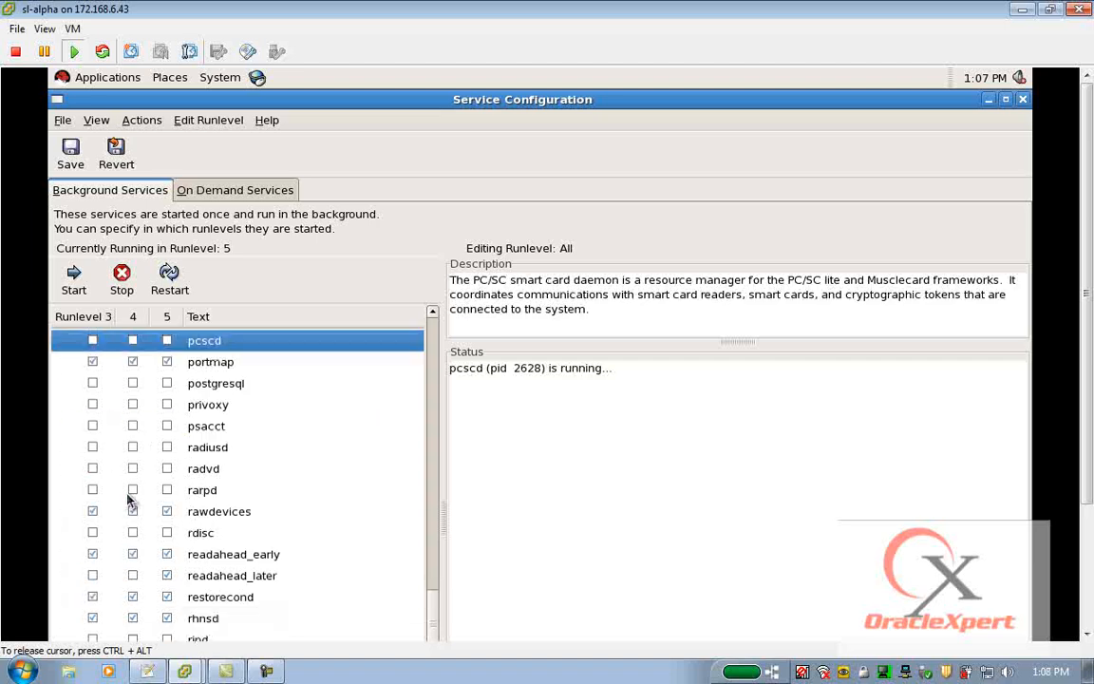
left_click(92, 399)
left_click(132, 399)
left_click(167, 399)
left_click(92, 442)
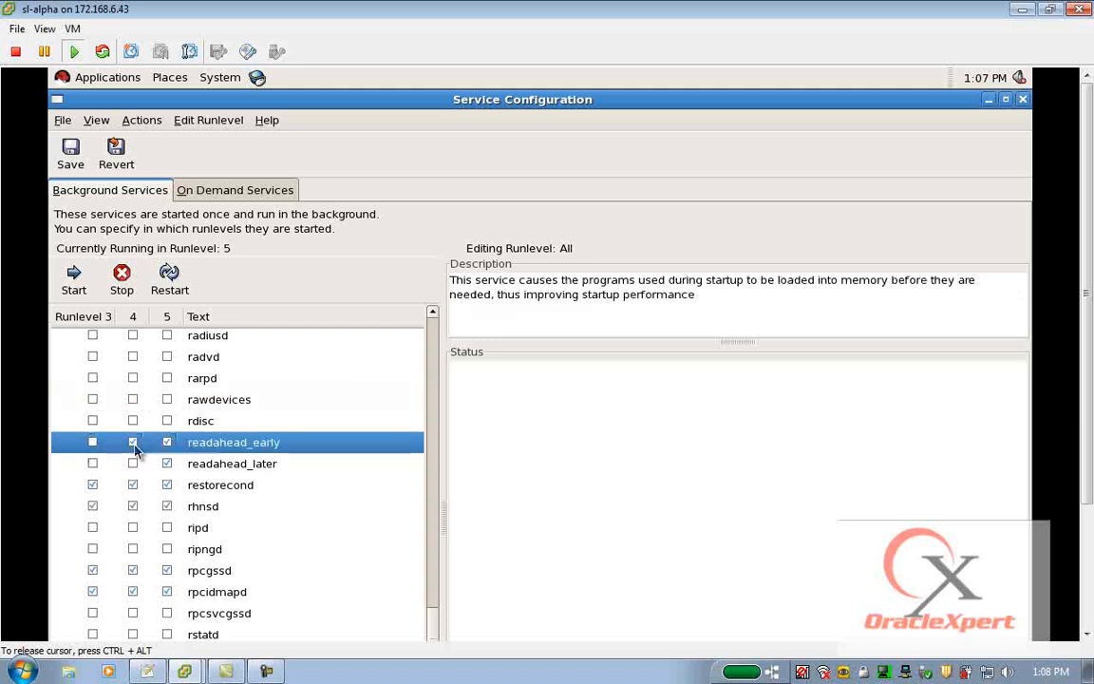
left_click(166, 464)
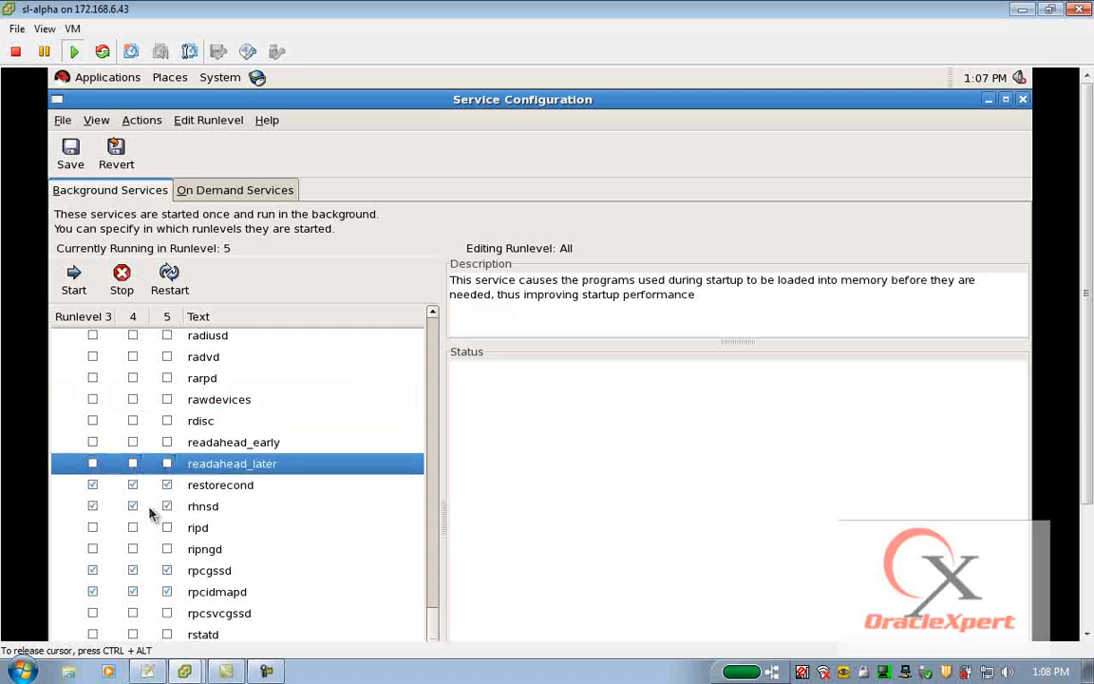
Disable the restorecond and rhnsd services in runlevels 3, 4 and 5.
scroll(149, 513, "down", 1)
left_click(93, 430)
left_click(132, 429)
left_click(167, 430)
left_click(92, 450)
left_click(167, 451)
scroll(89, 470, "down", 2)
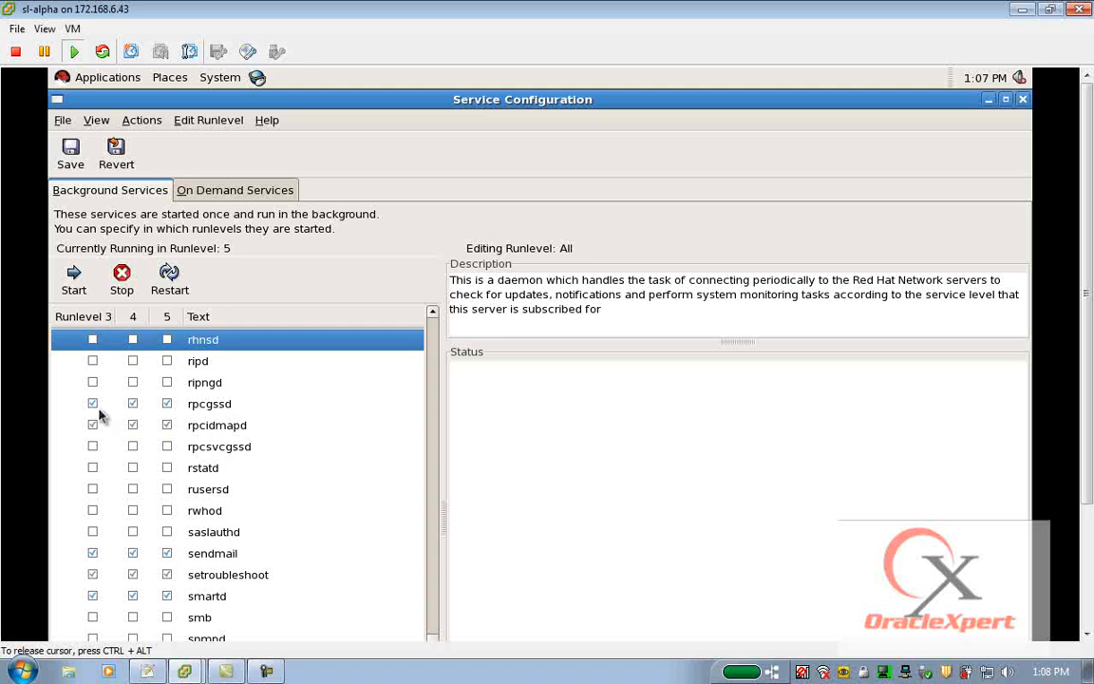
Disable the rpcgssd and rpcidmapd services in runlevels 3, 4 and 5.
left_click(93, 405)
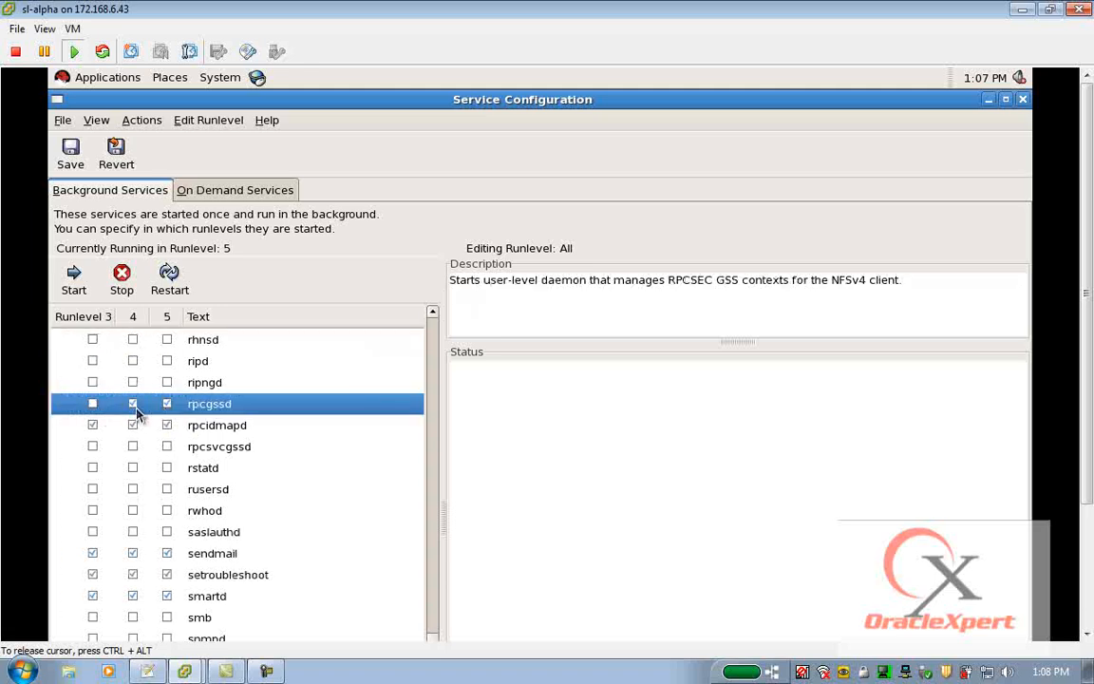
left_click(168, 405)
left_click(92, 426)
left_click(133, 425)
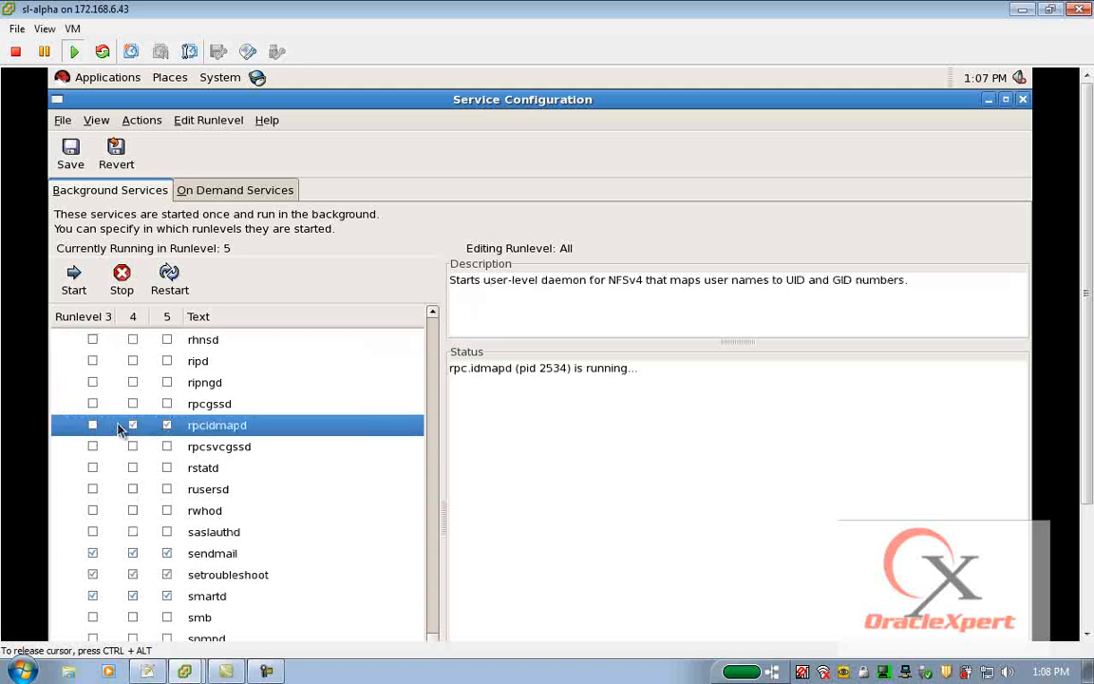
scroll(179, 507, "down", 3)
scroll(179, 506, "up", 1)
scroll(179, 507, "up", 1)
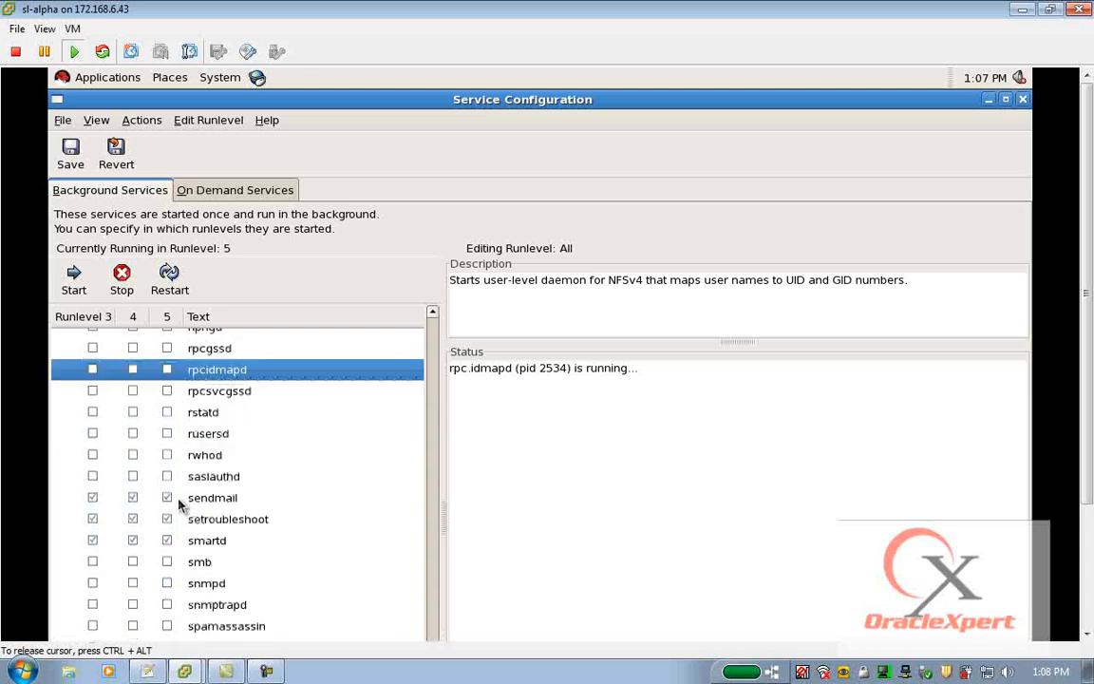
Disable the sendmail and setroubleshoot services in runlevels 3, 4 and 5.
scroll(134, 463, "down", 1)
left_click(93, 442)
left_click(133, 442)
left_click(167, 442)
left_click(92, 464)
left_click(133, 464)
left_click(167, 464)
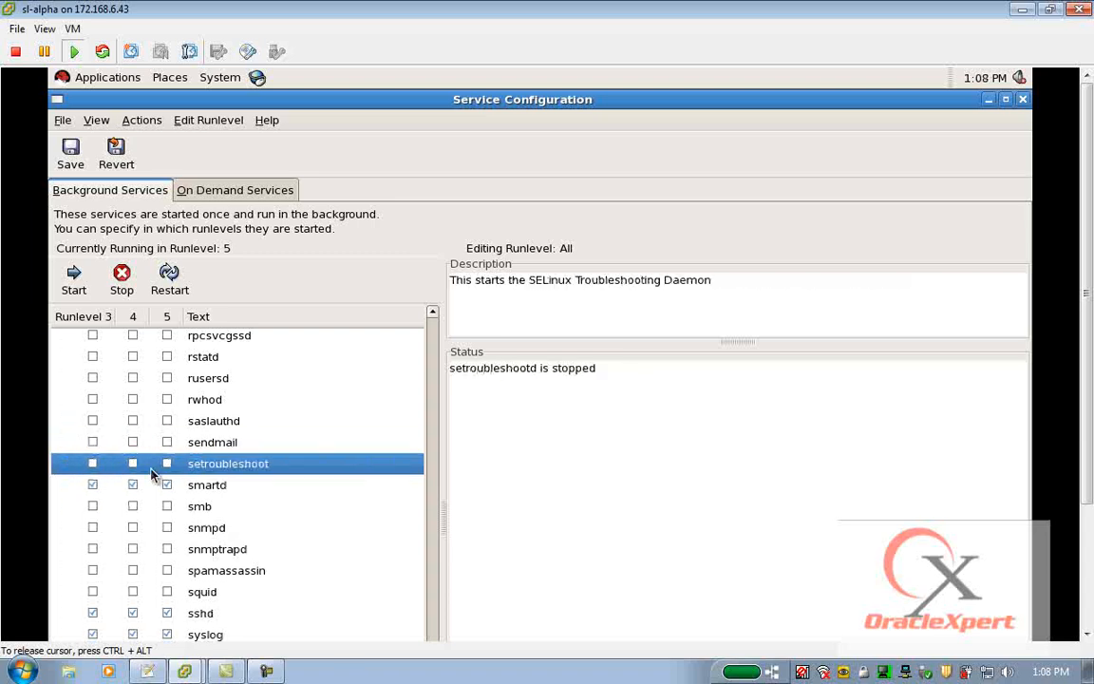
Disable the uuidd service in runlevels 3, 4 and 5.
scroll(95, 485, "down", 3)
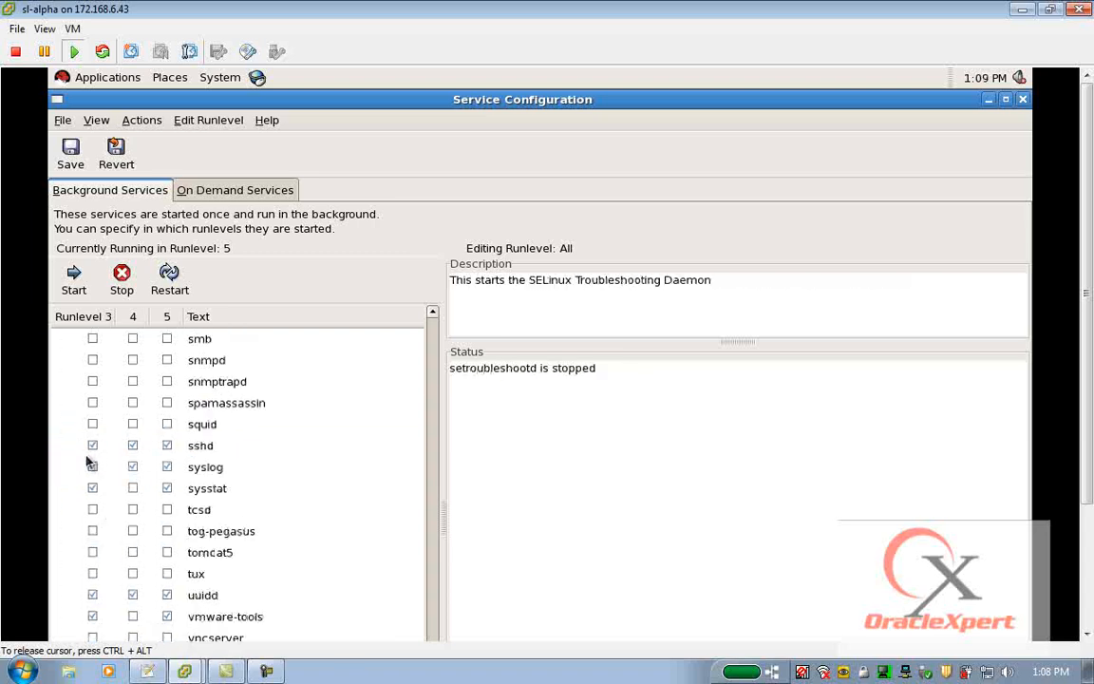
scroll(99, 502, "down", 2)
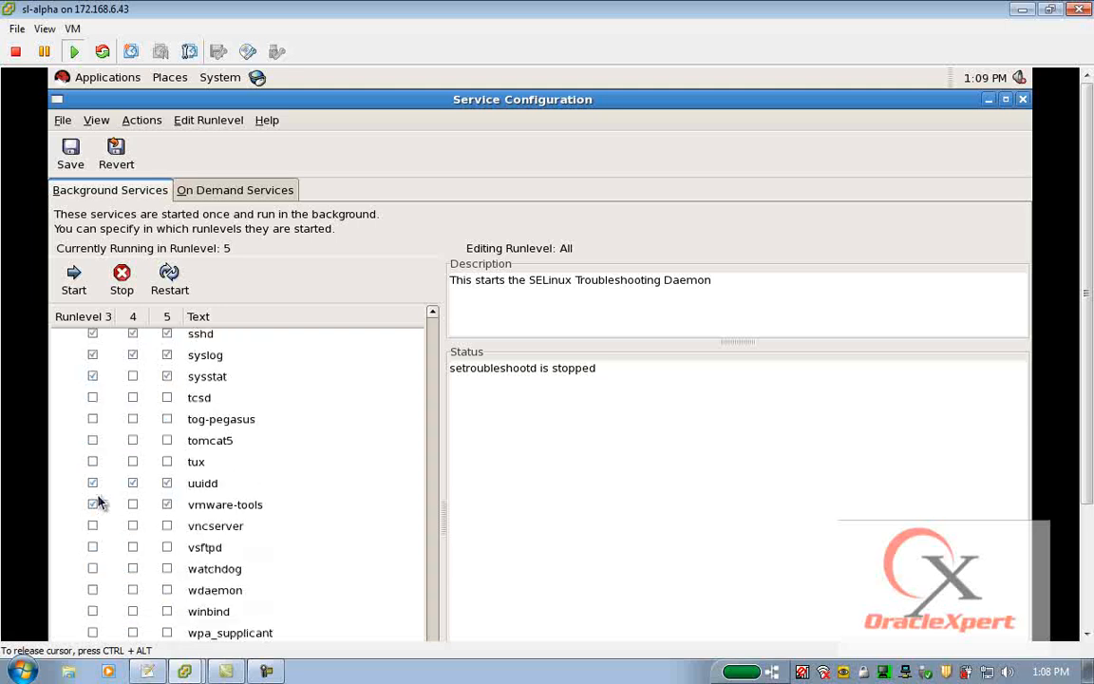
scroll(99, 504, "down", 1)
left_click(92, 470)
left_click(133, 470)
left_click(167, 470)
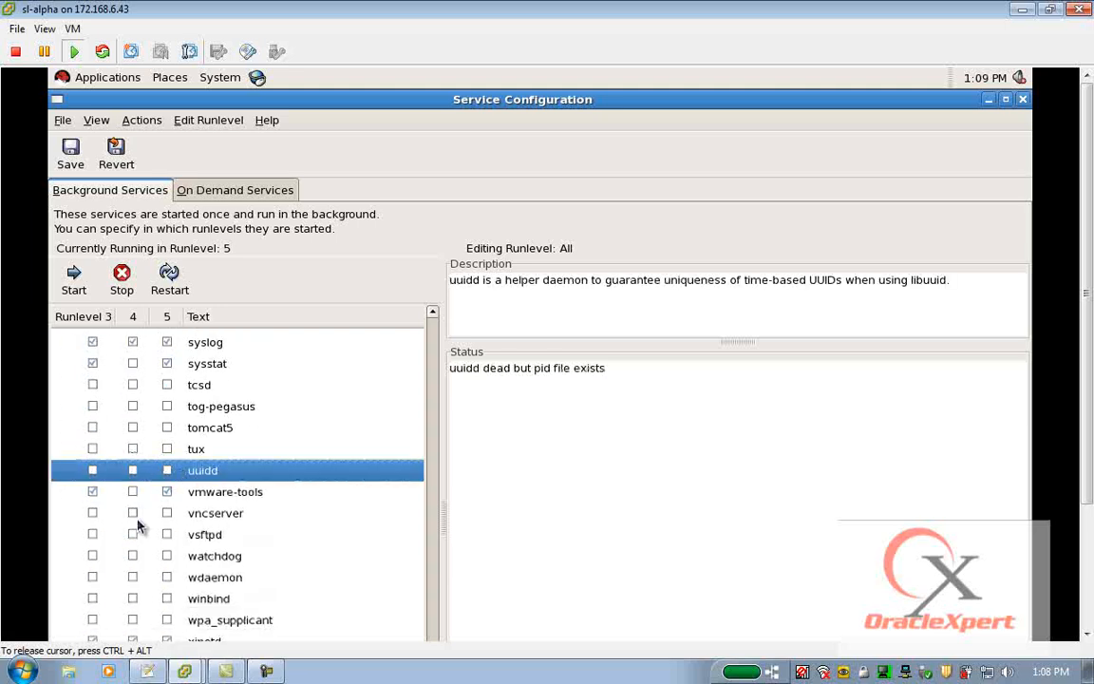
Disable the yum-updatesd service in runlevels 3, 4 and 5.
left_click_drag(1089, 454, 1089, 557)
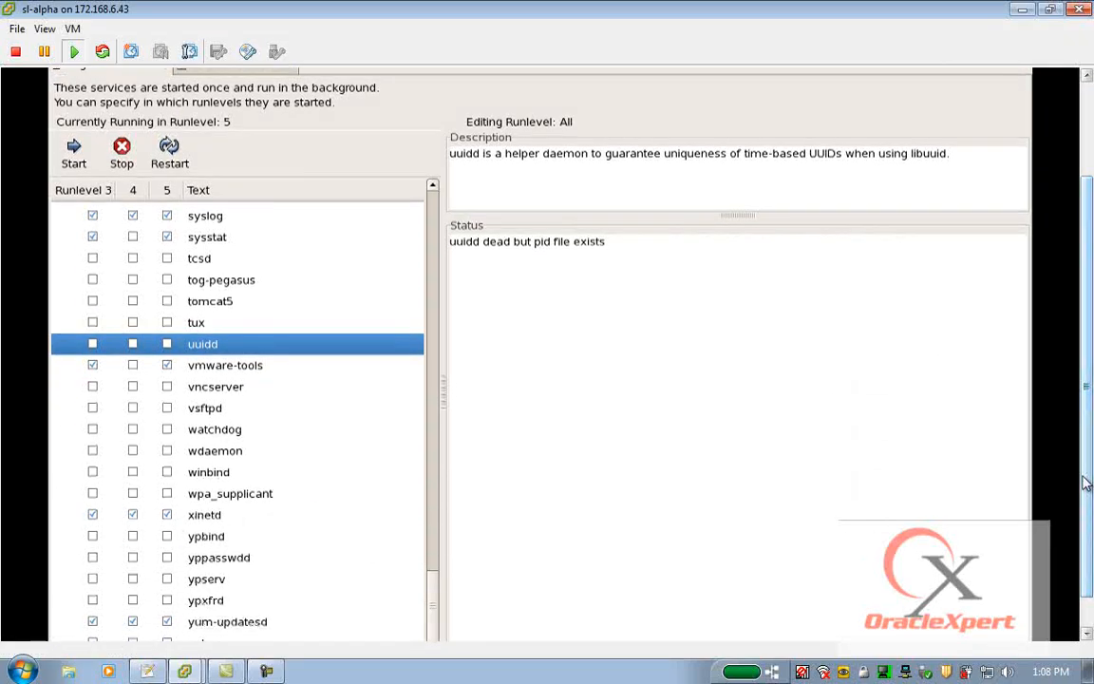
left_click_drag(1087, 484, 1089, 586)
left_click(92, 583)
left_click(133, 583)
left_click(168, 583)
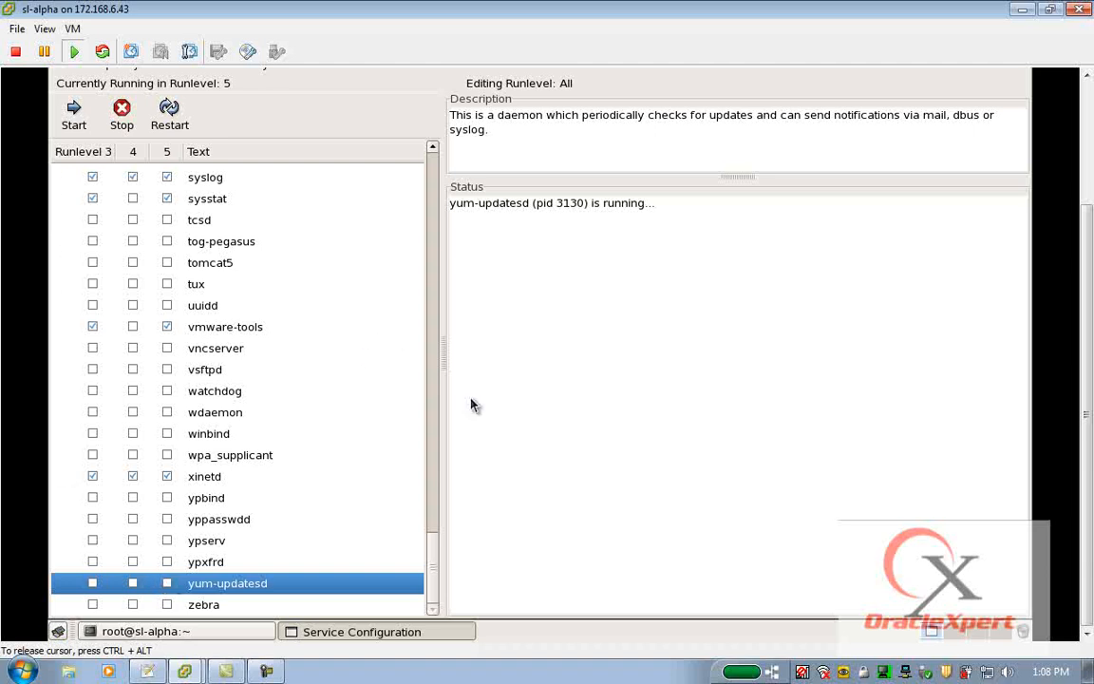
Save the service runlevel changes and close the Service Configuration window.
left_click_drag(1091, 333, 1091, 209)
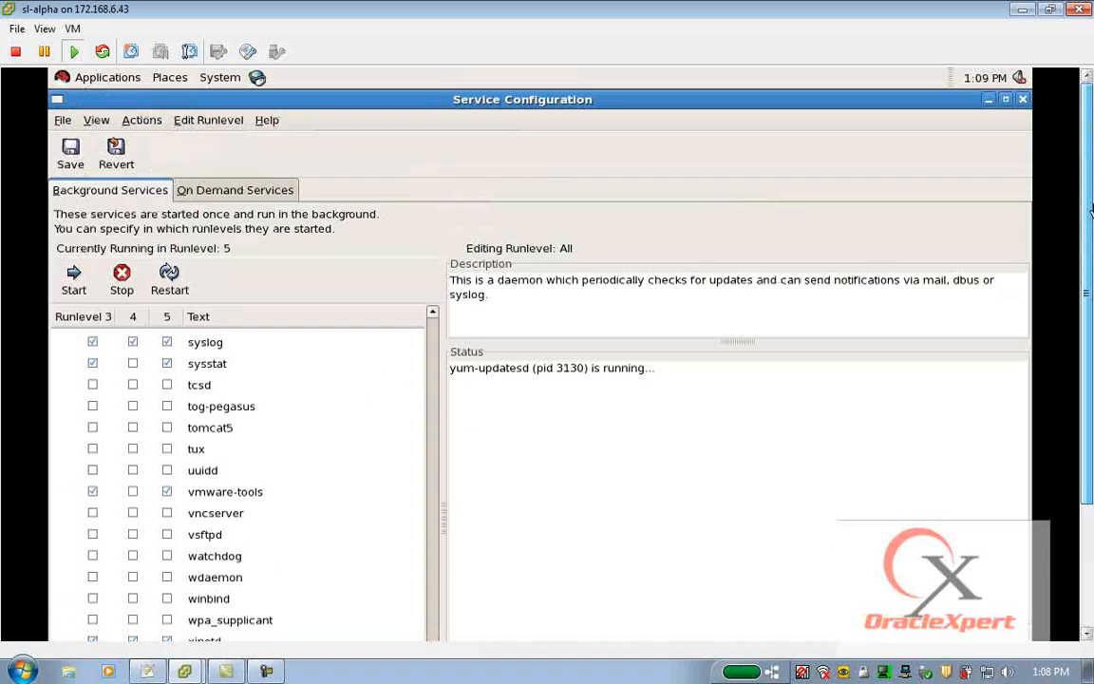
left_click(68, 154)
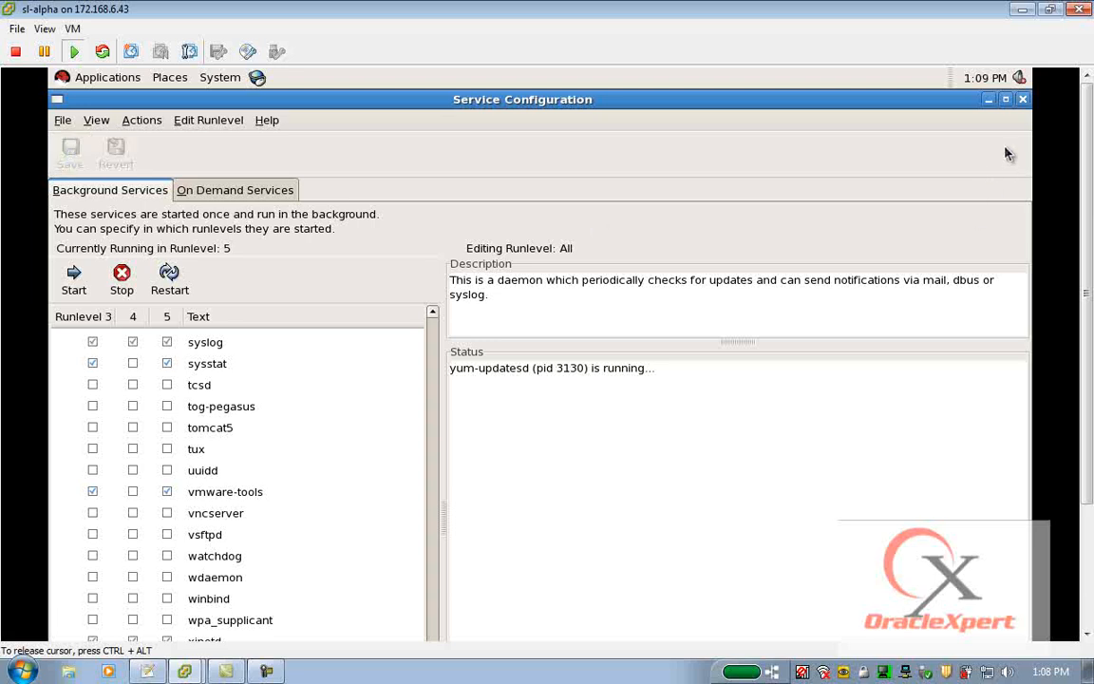
left_click(1023, 99)
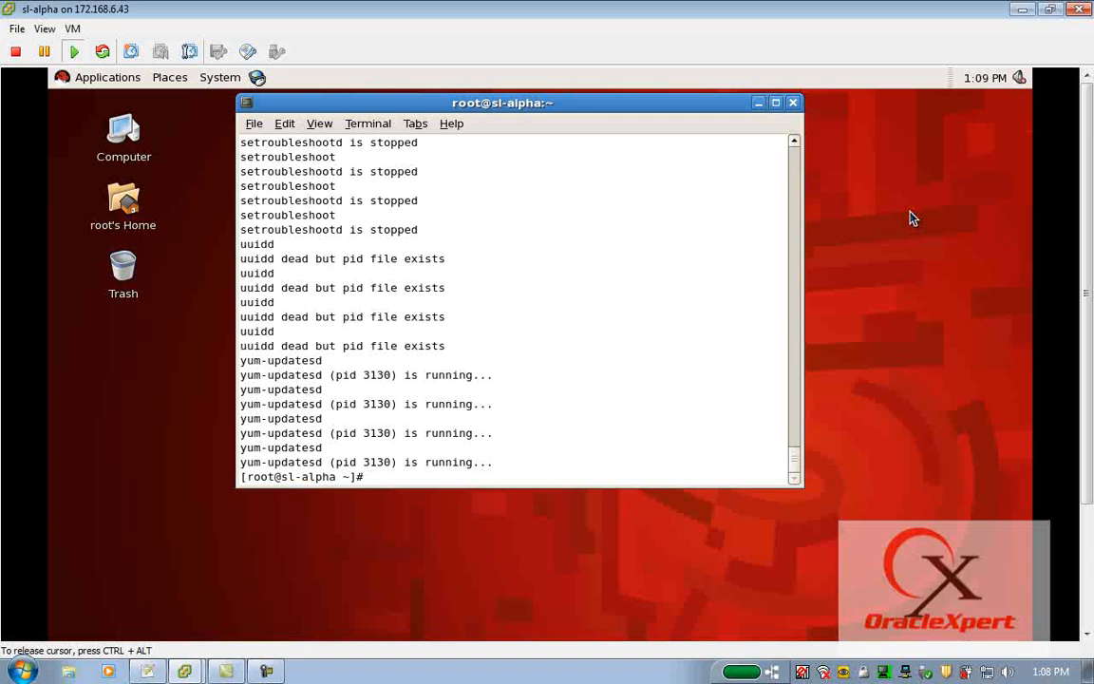
Check the machine's hostname in the terminal, shut sl-alpha down with halt and close its console window.
type("hostname")
key("Return")
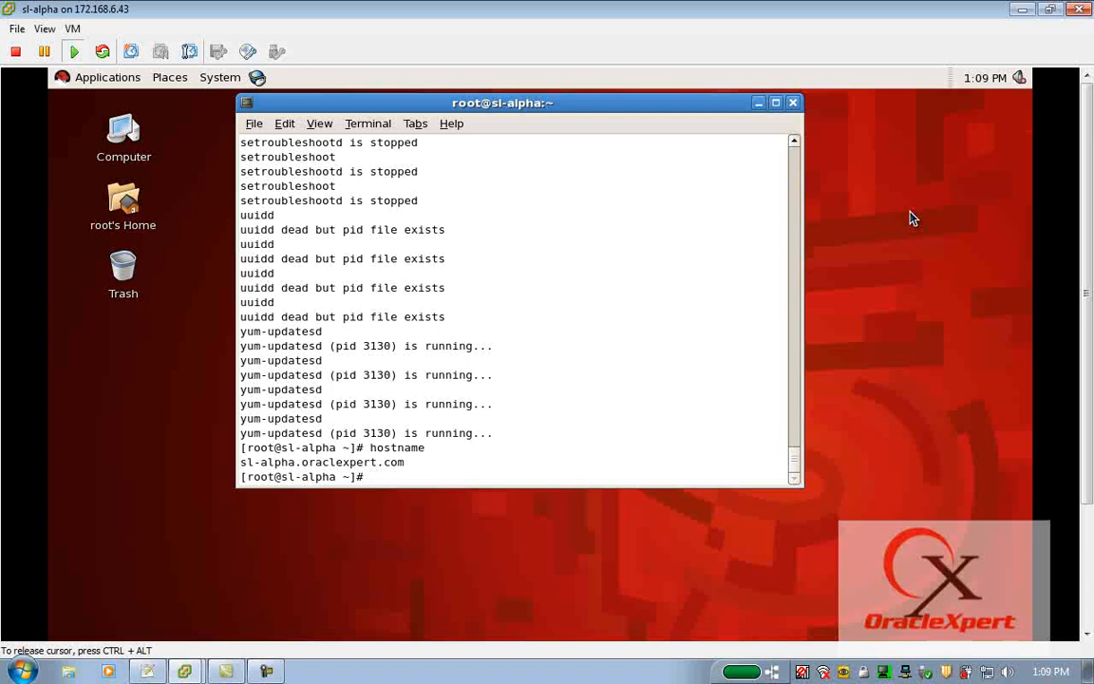
type("halt")
key("Return")
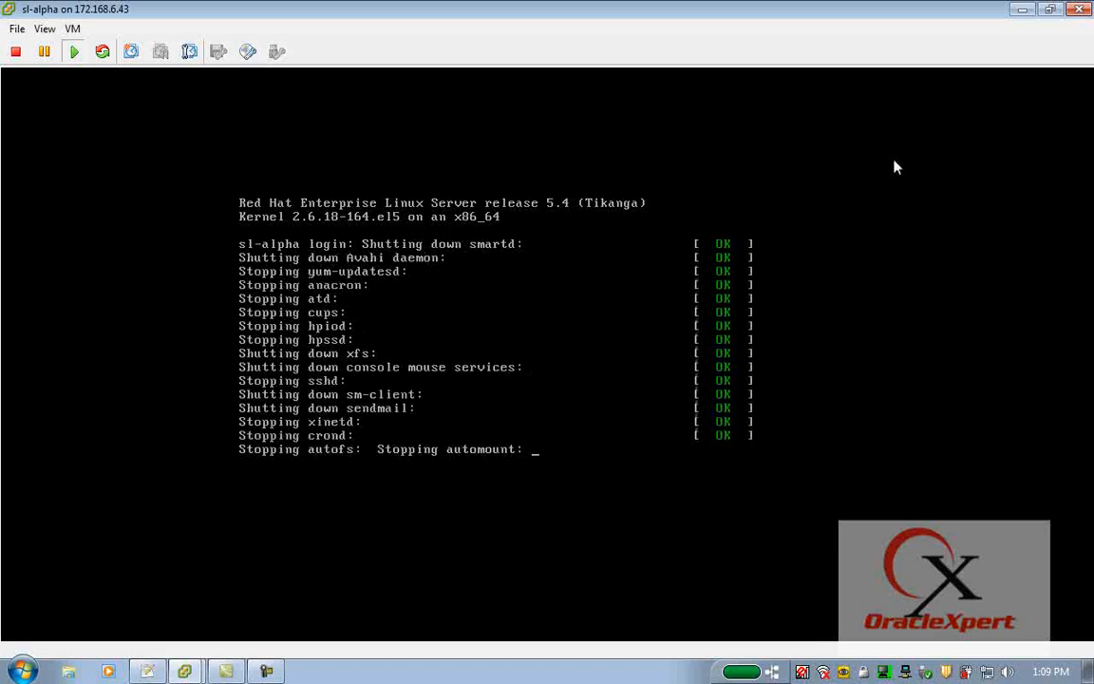
left_click(1076, 10)
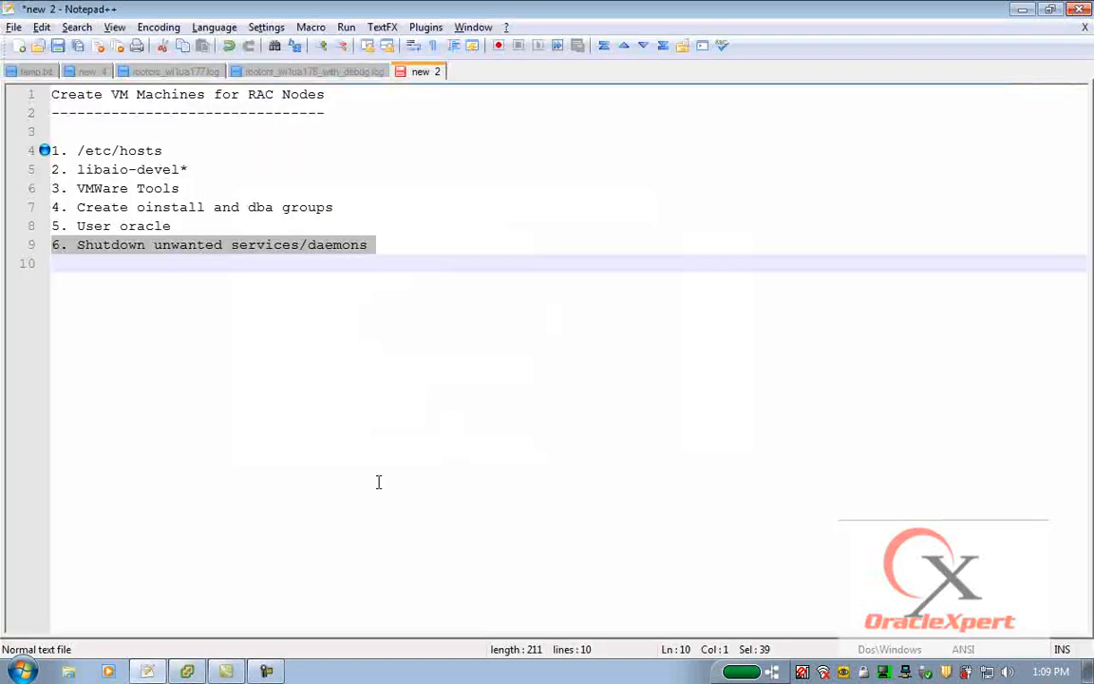
Switch to vSphere Client and start cloning the sl-alpha virtual machine, naming the clone sl-beta in CYMPAC-DC.
left_click(190, 672)
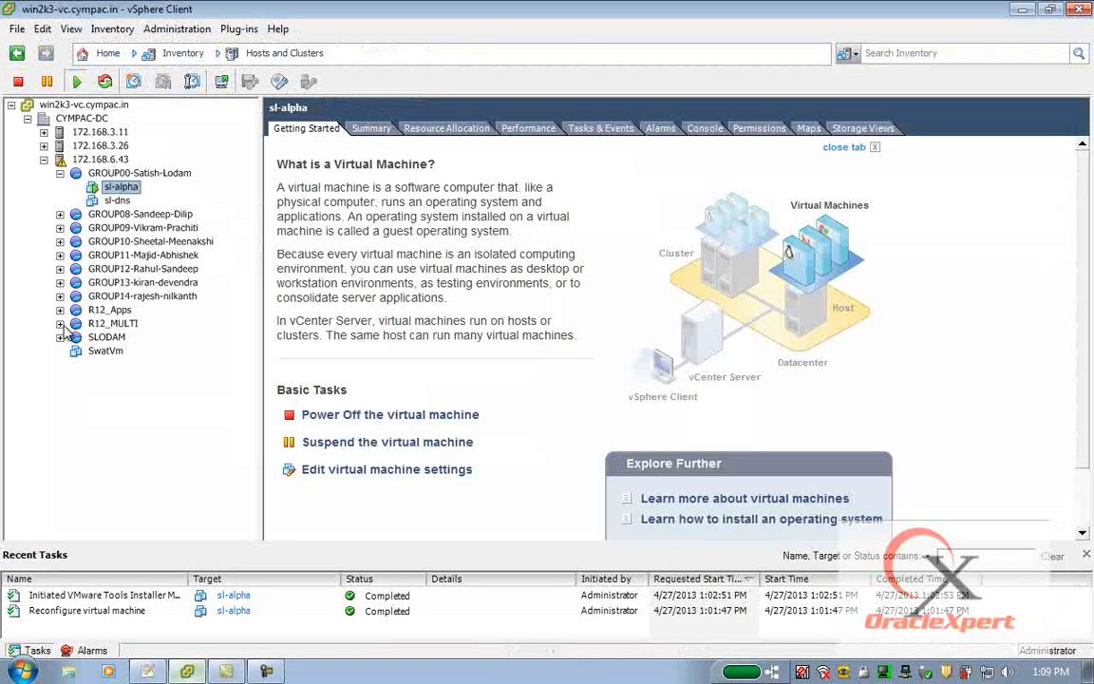
left_click(115, 202)
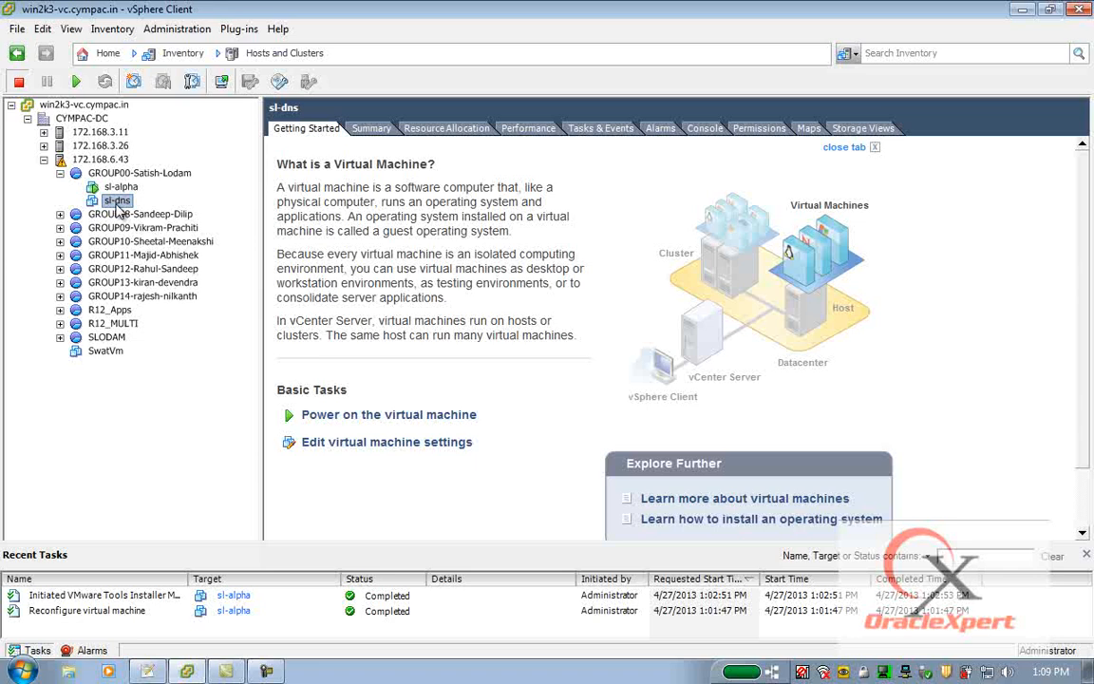
left_click(118, 189)
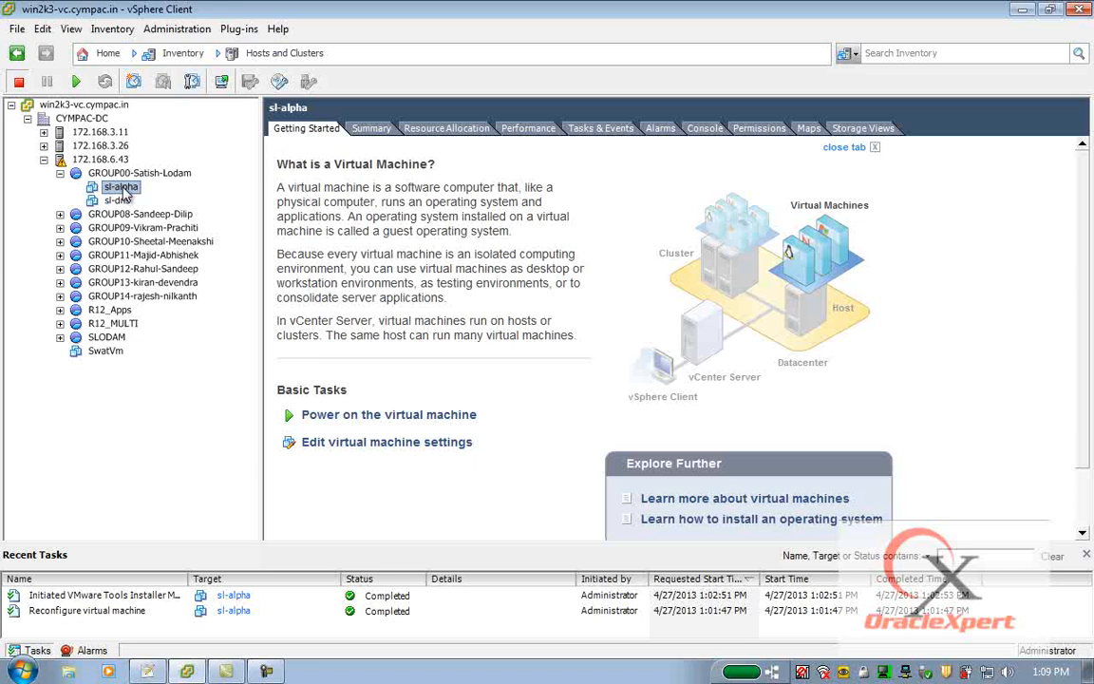
right_click(124, 192)
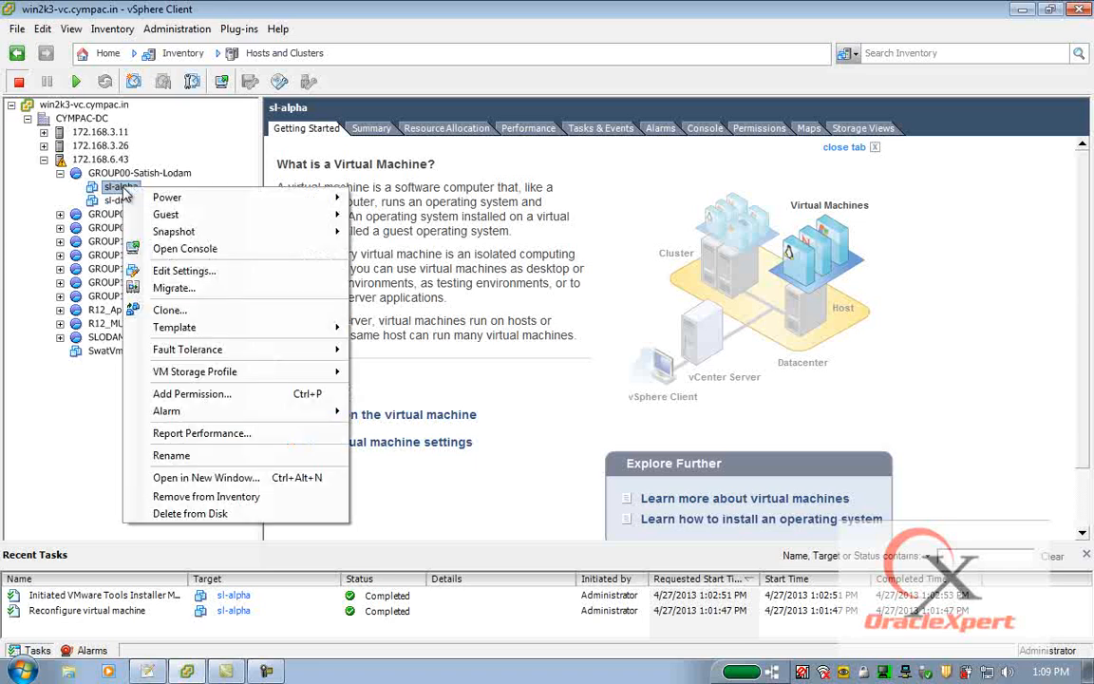
left_click(180, 313)
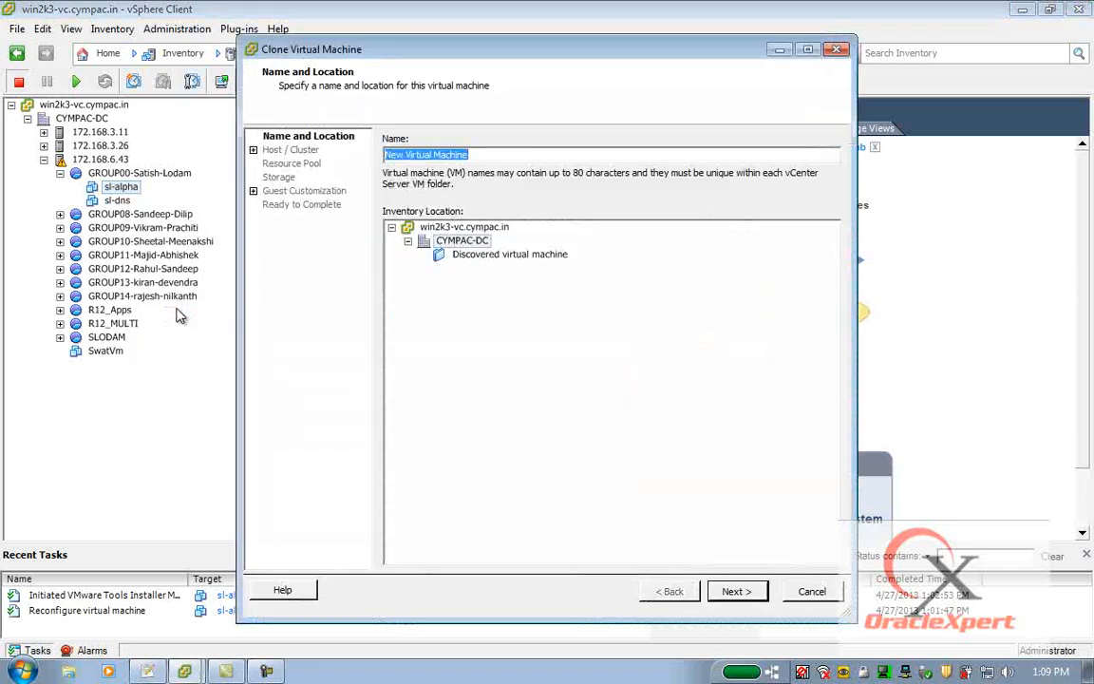
type("sl-beta")
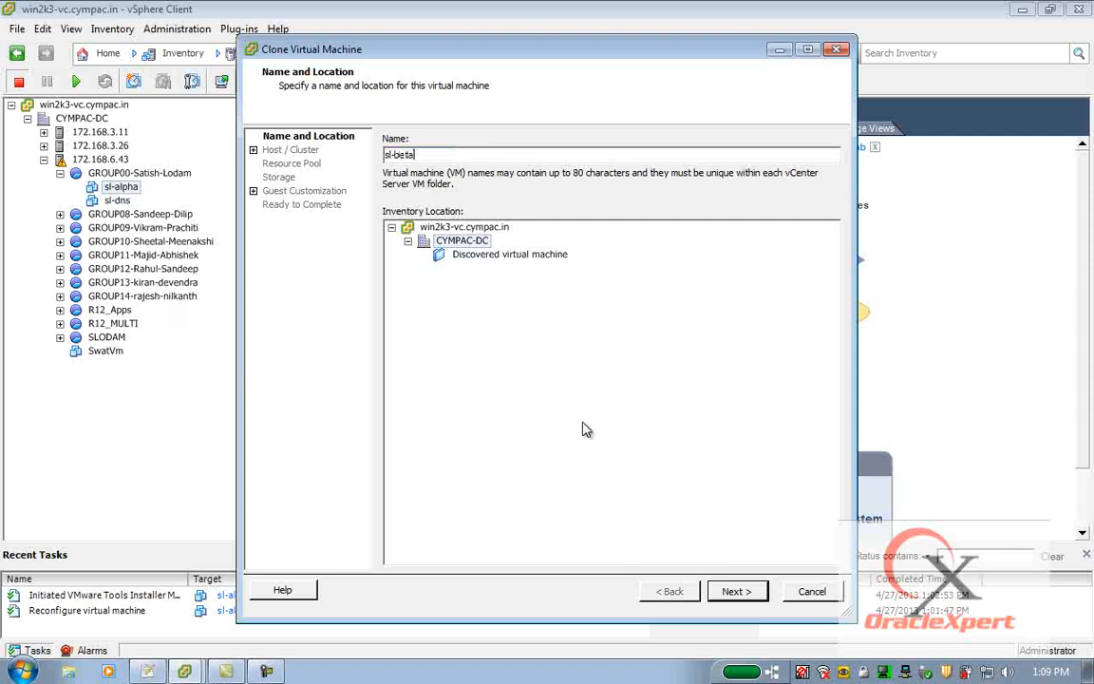
left_click(748, 595)
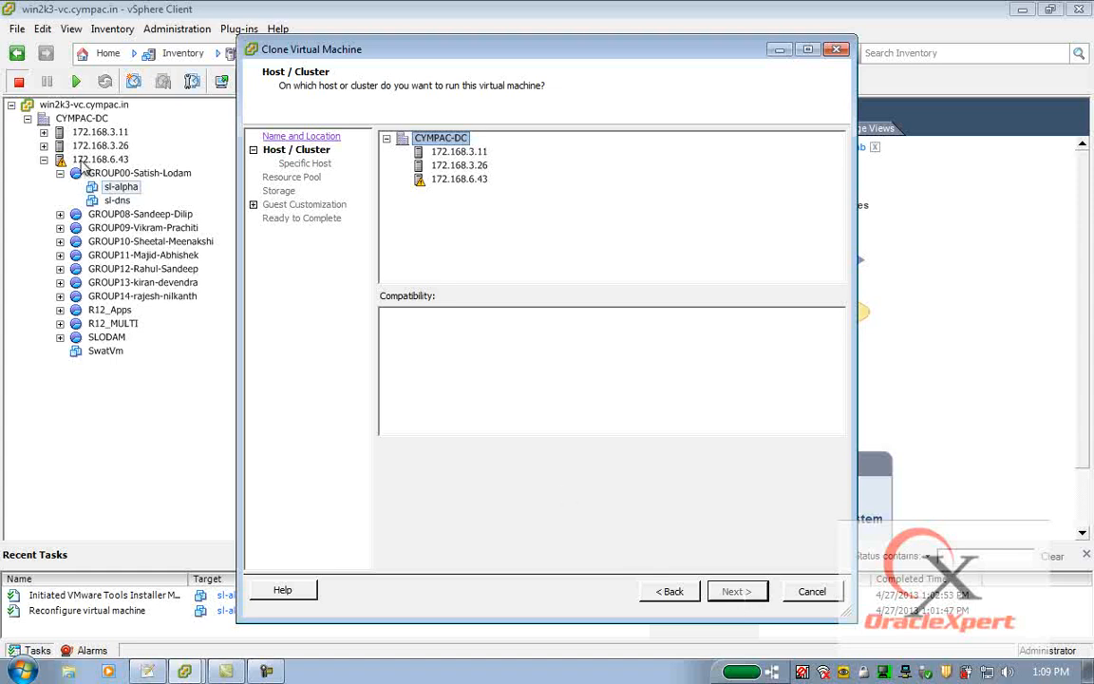
Assign the clone to host 172.168.6.43 and the GROUP00 resource pool.
left_click(452, 179)
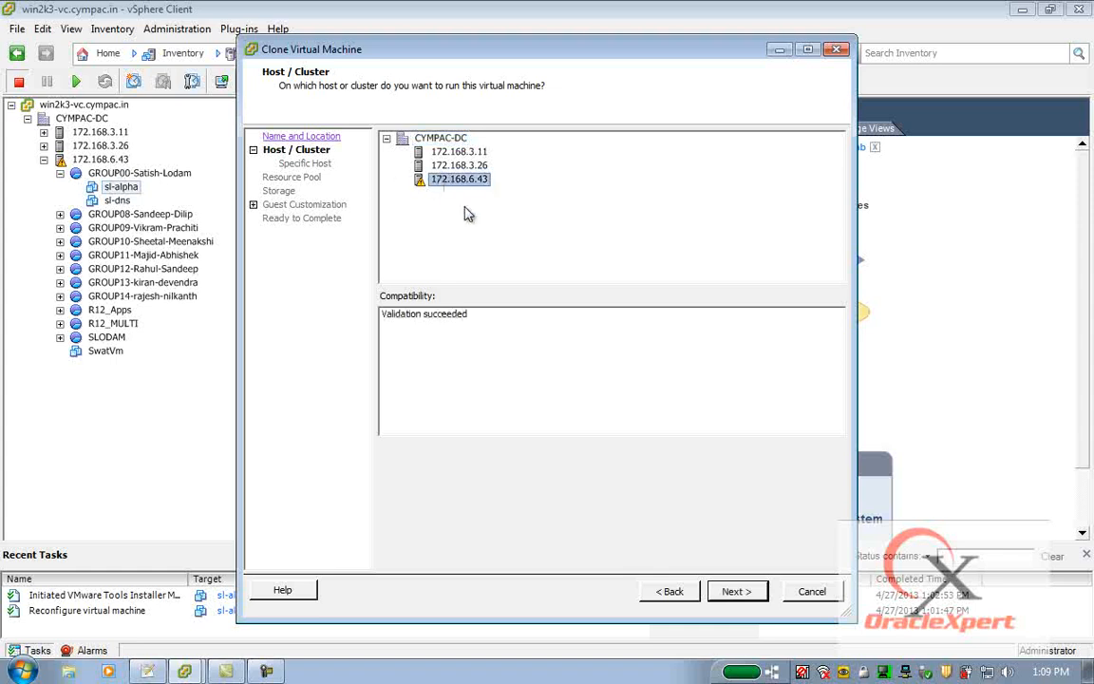
left_click(734, 590)
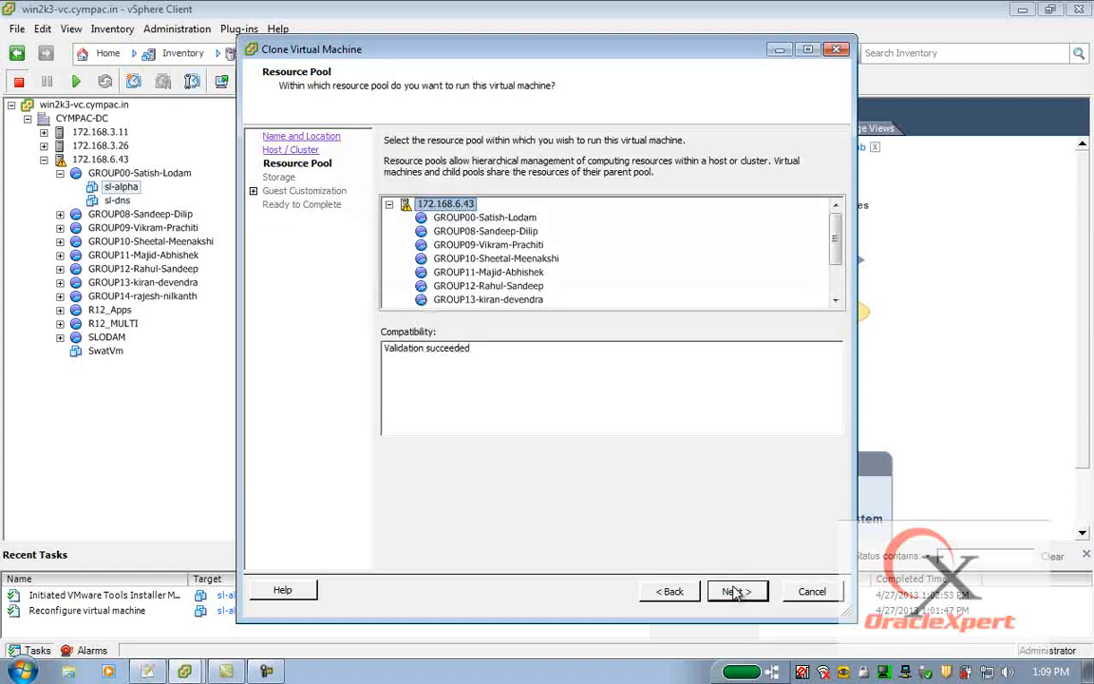
left_click(466, 221)
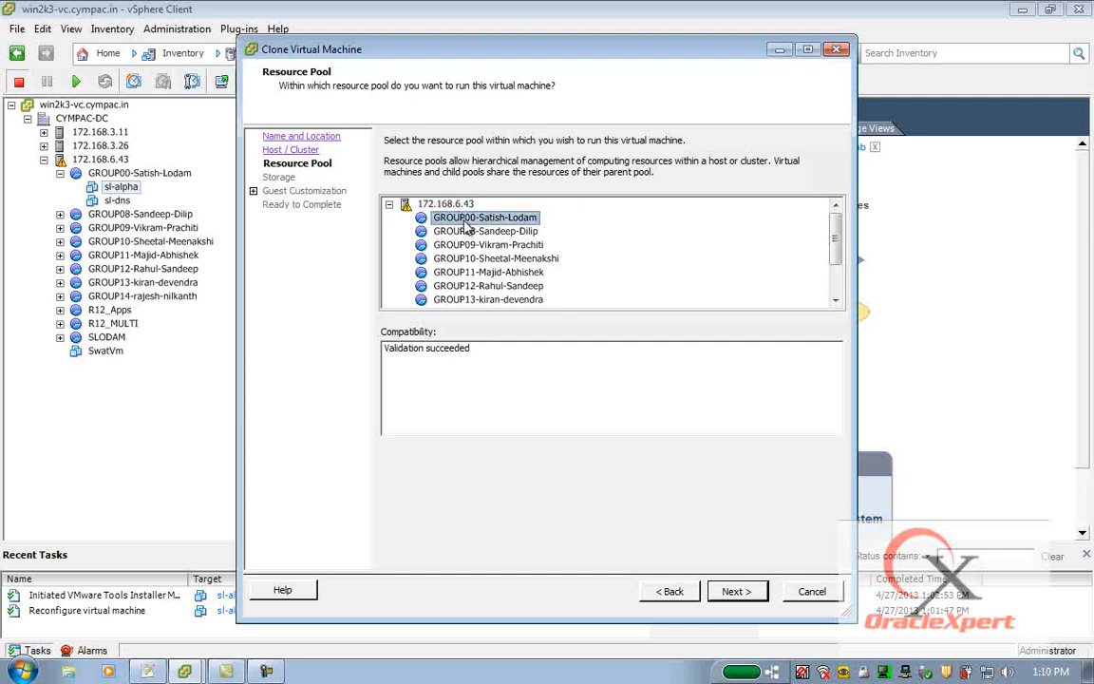
left_click(736, 591)
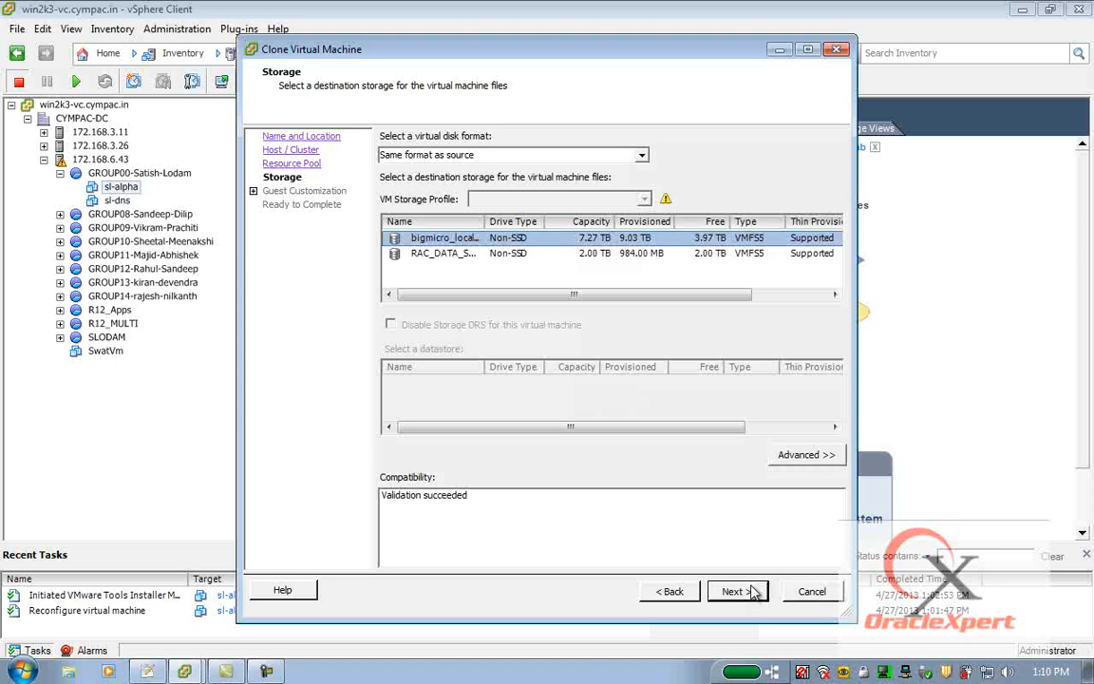
Store the clone as Thin Provision on the RAC_DATA_STORE_3 datastore without guest customization and finish the cloning wizard.
left_click(642, 157)
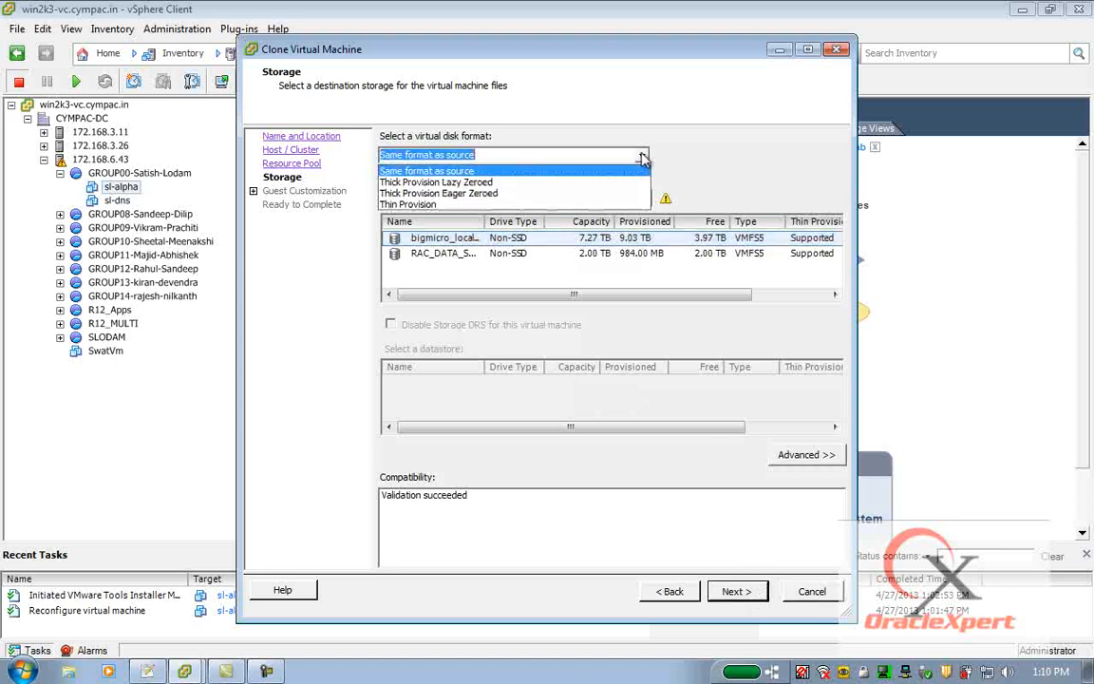
left_click(458, 205)
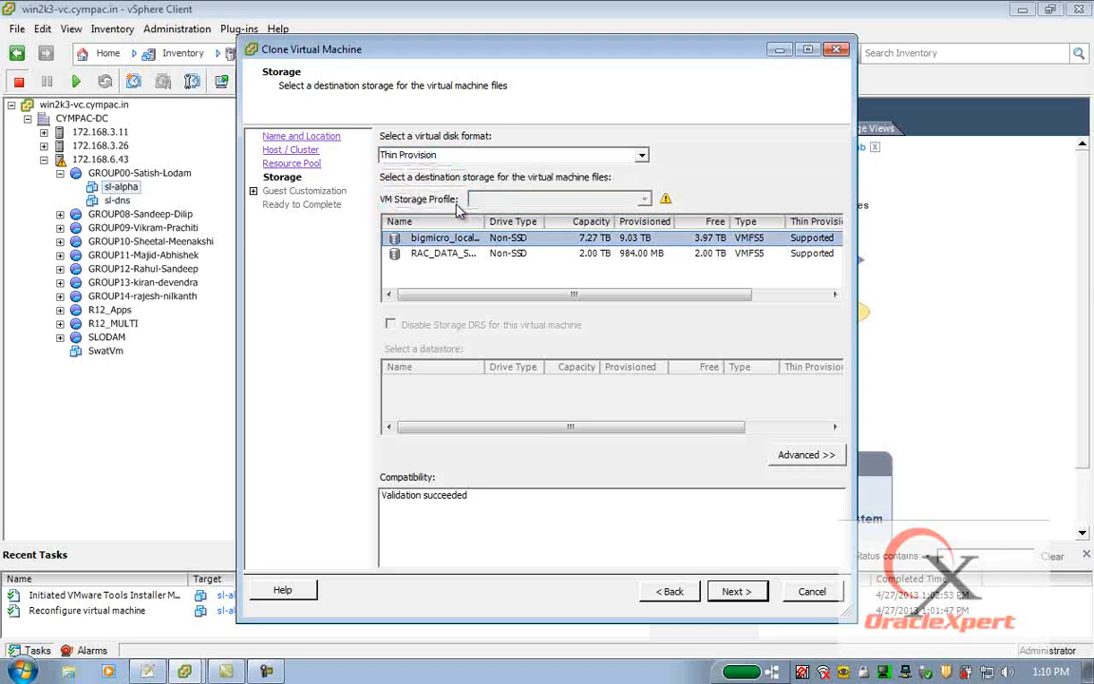
left_click(456, 255)
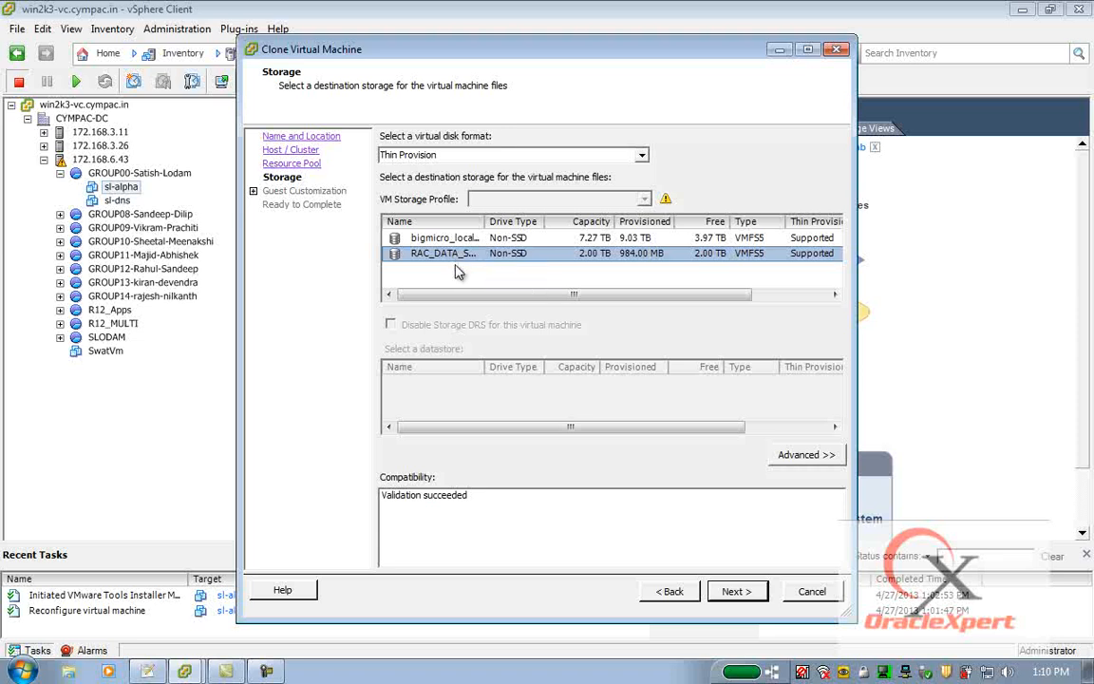
left_click(736, 591)
left_click(737, 591)
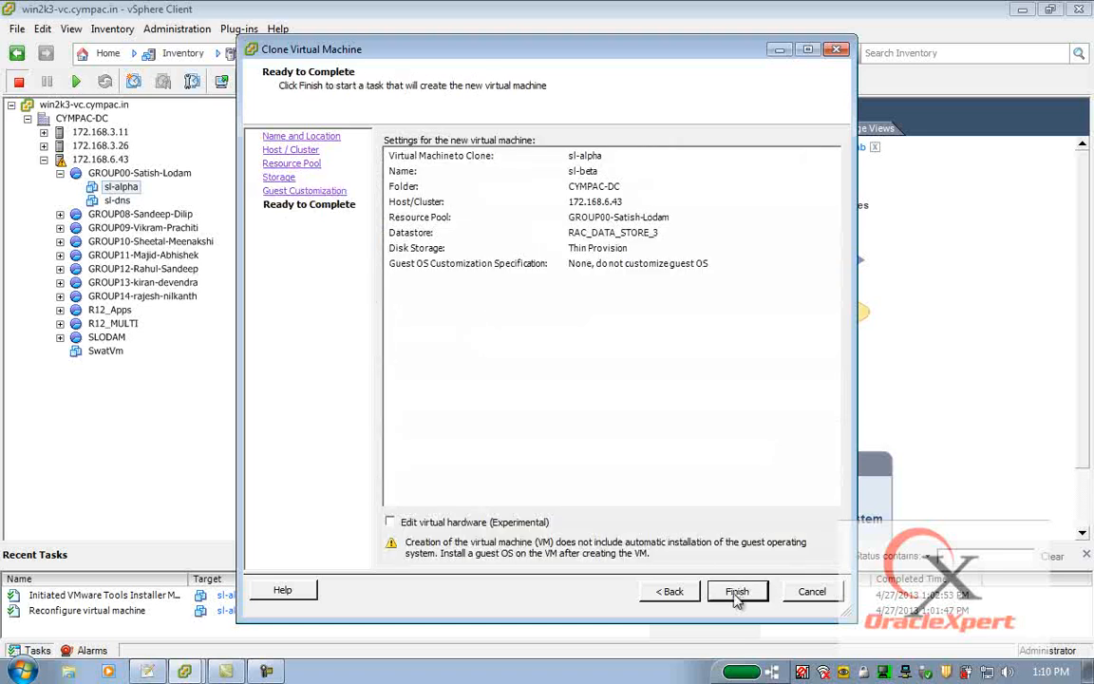
left_click(736, 592)
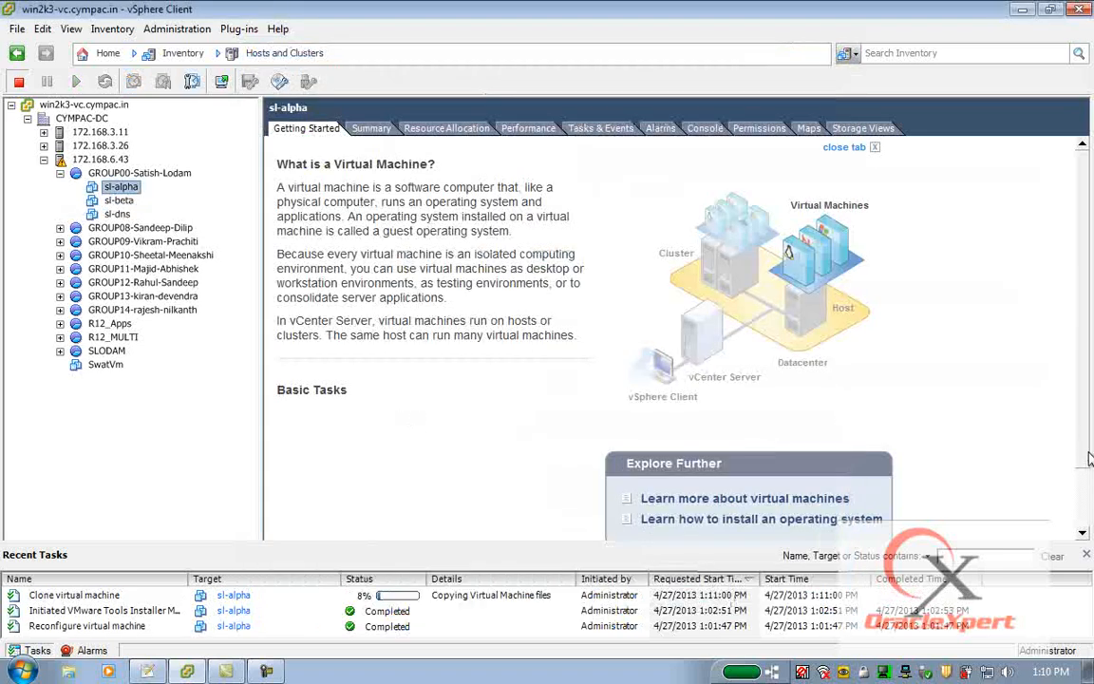
Enlarge the Recent Tasks area to monitor the clone task and select the sl-beta virtual machine in the inventory.
scroll(979, 408, "down", 2)
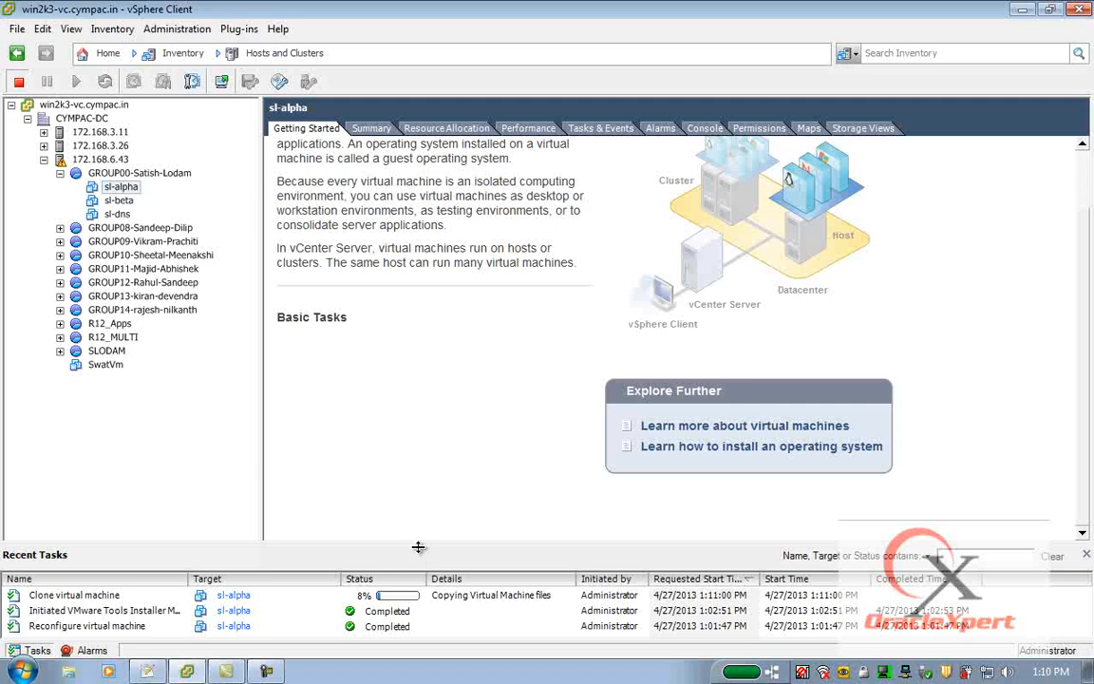
left_click_drag(425, 545, 422, 437)
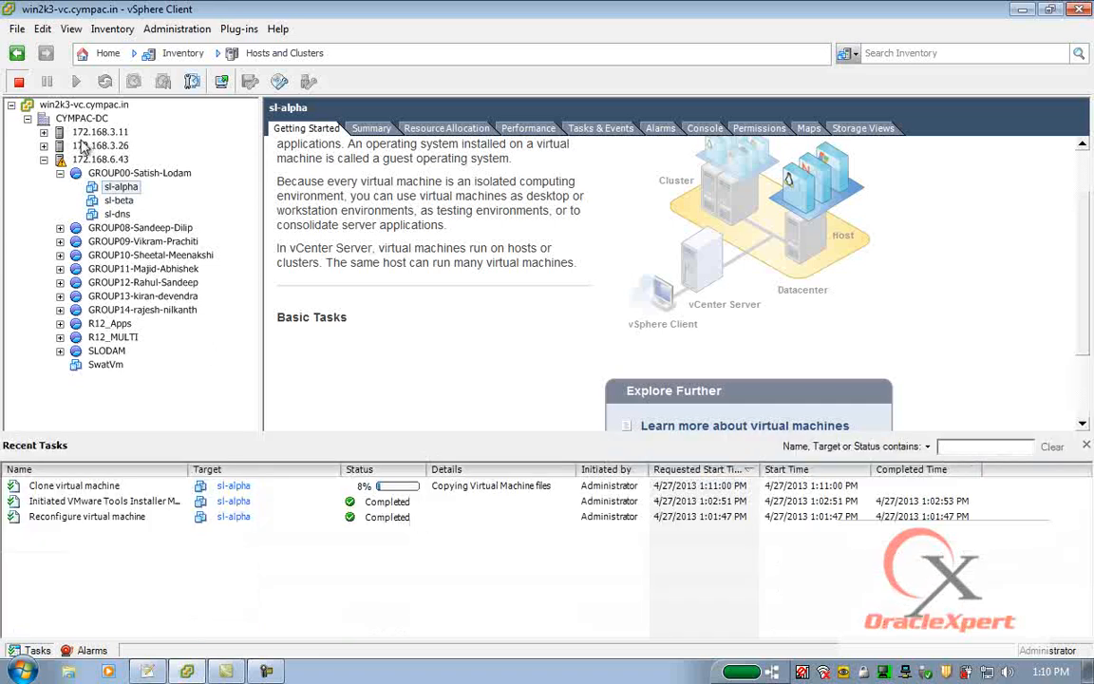
left_click(118, 200)
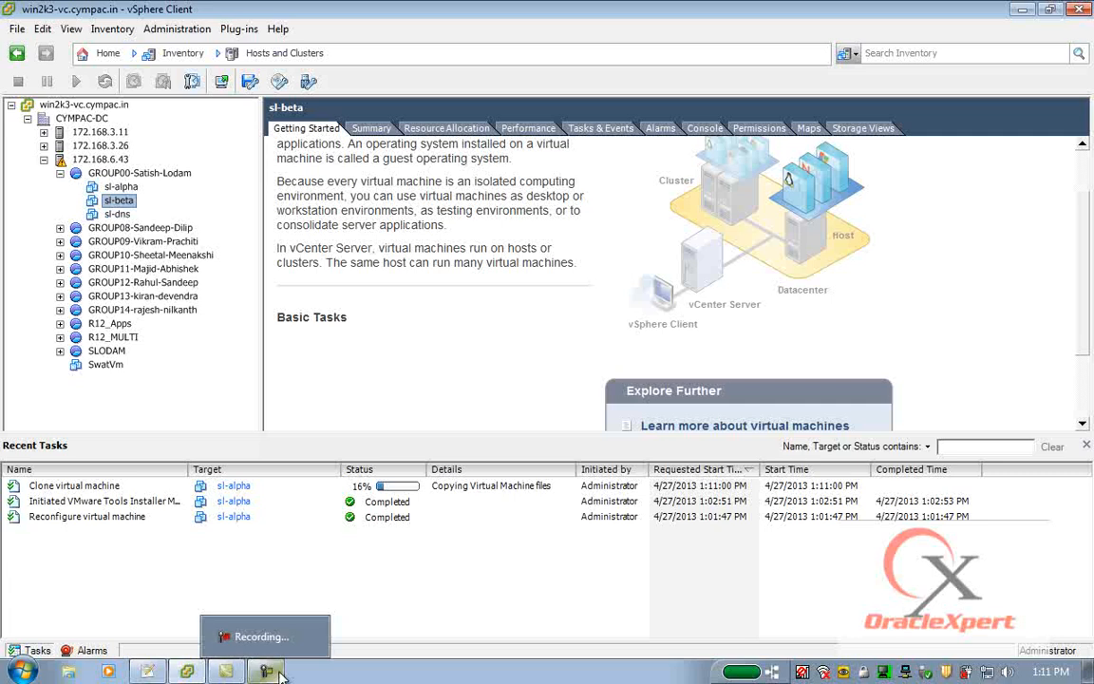
left_click(279, 673)
left_click(912, 546)
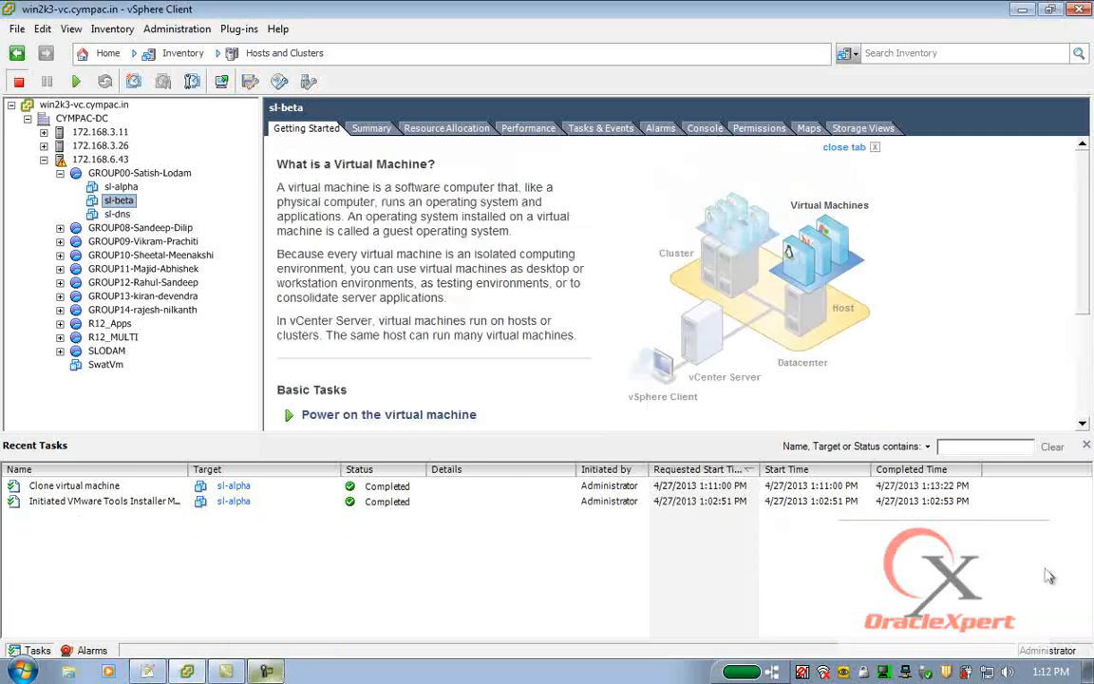
Enable checking and upgrading Tools during power cycling and synchronizing guest time with the host in sl-alpha's VMware Tools options.
left_click(84, 486)
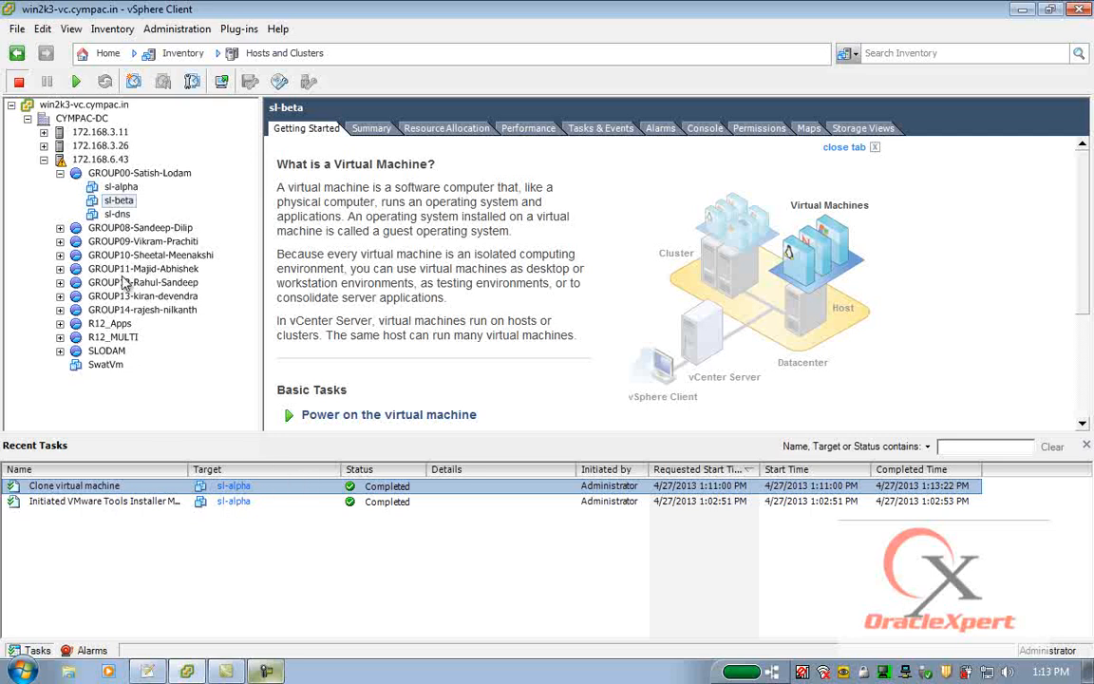
right_click(116, 201)
mouse_move(188, 217)
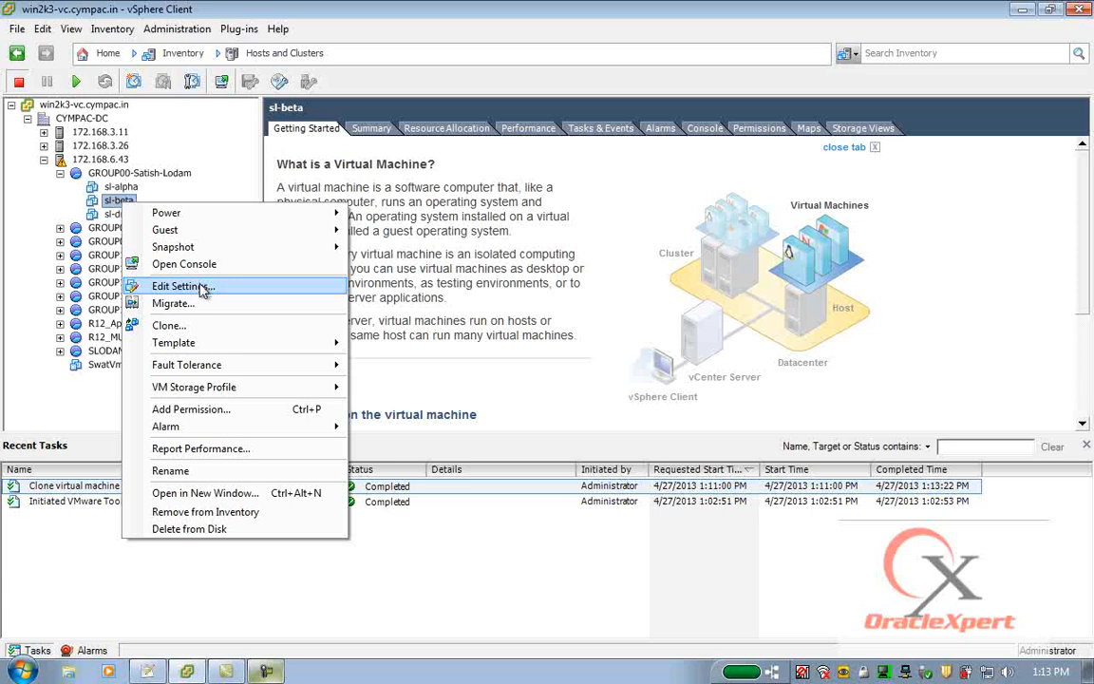
left_click(126, 189)
right_click(126, 189)
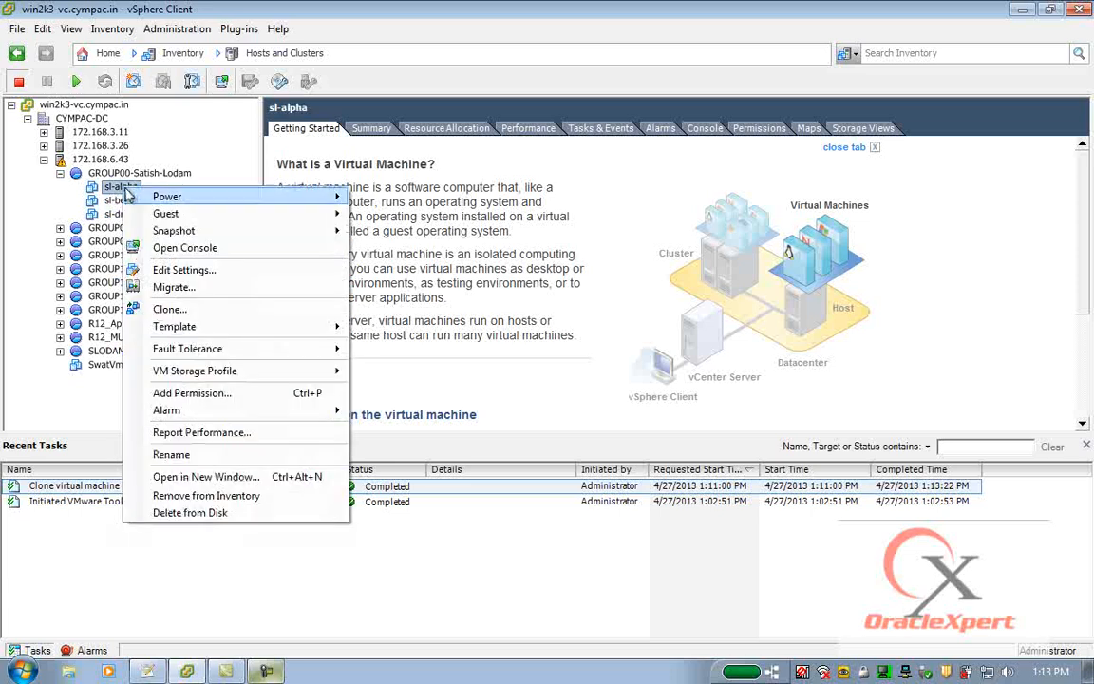
left_click(199, 270)
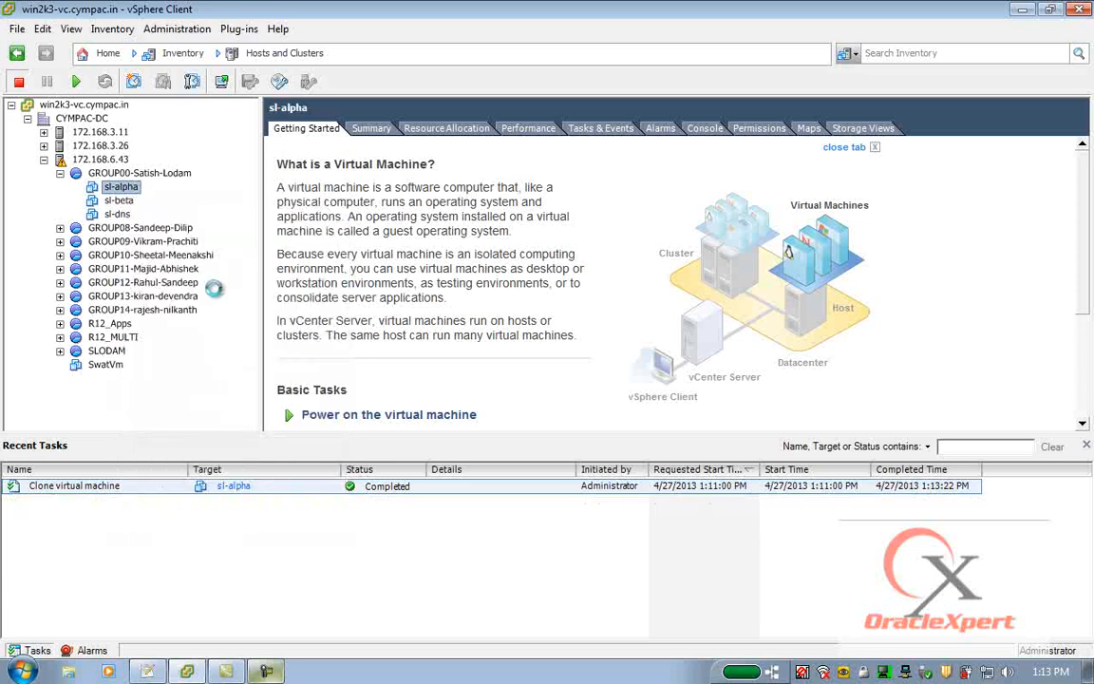
left_click(325, 96)
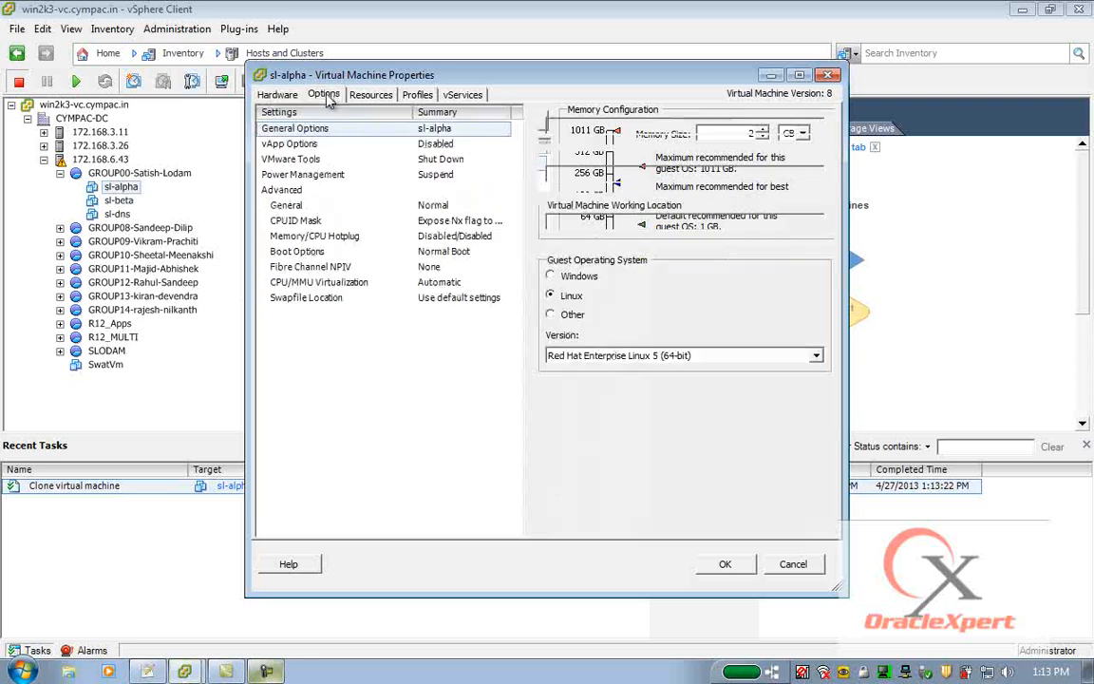
left_click(293, 162)
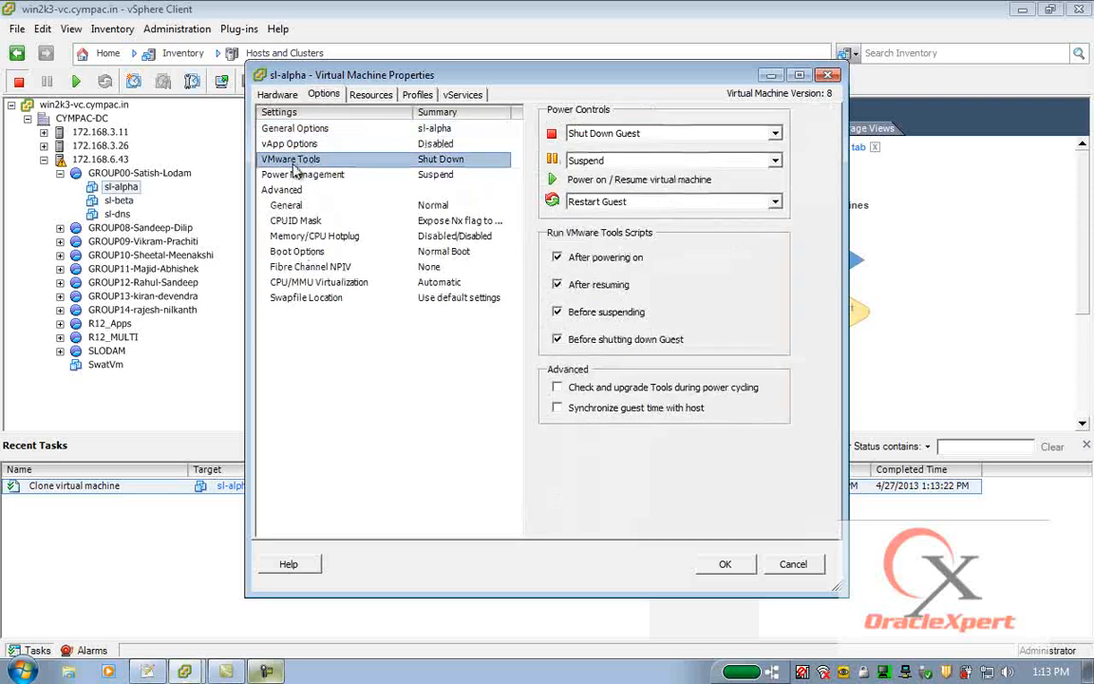
left_click(557, 409)
left_click(557, 388)
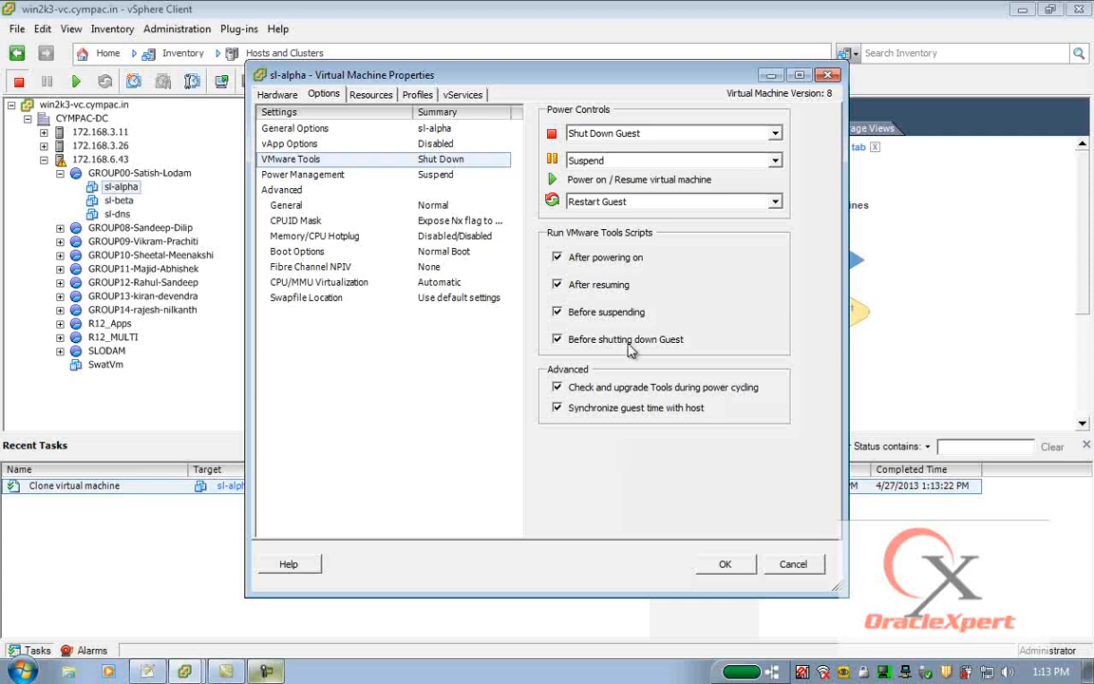
left_click(725, 565)
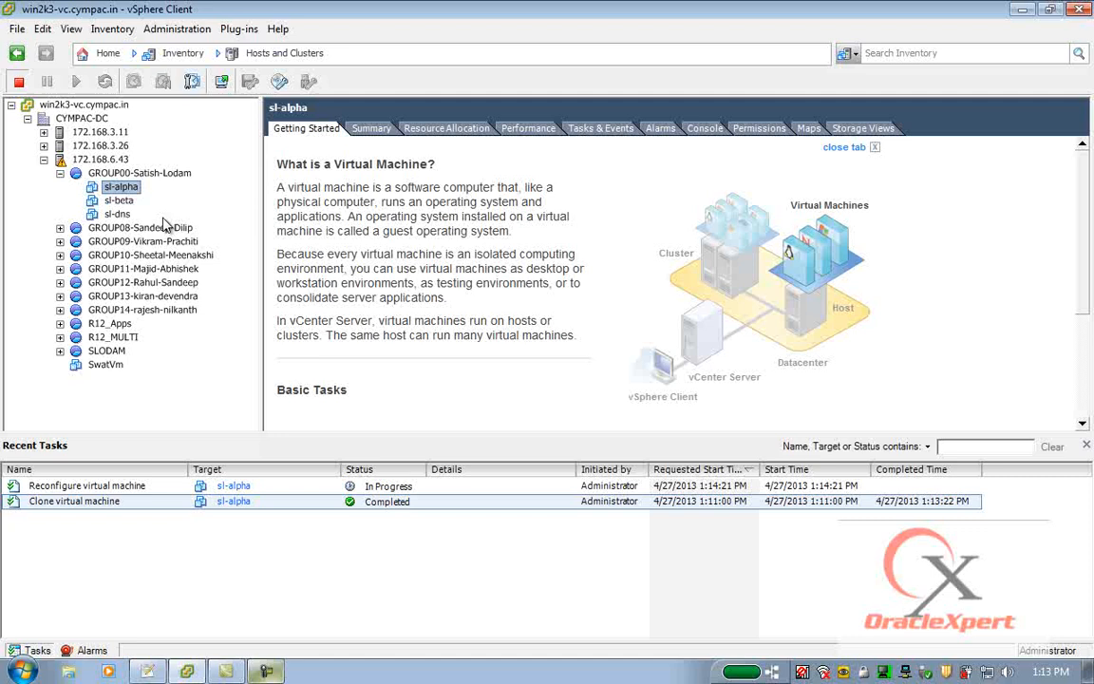
Enable Tools upgrade checks during power cycling and guest time synchronization with the host for the sl-beta virtual machine.
right_click(114, 187)
left_click(180, 259)
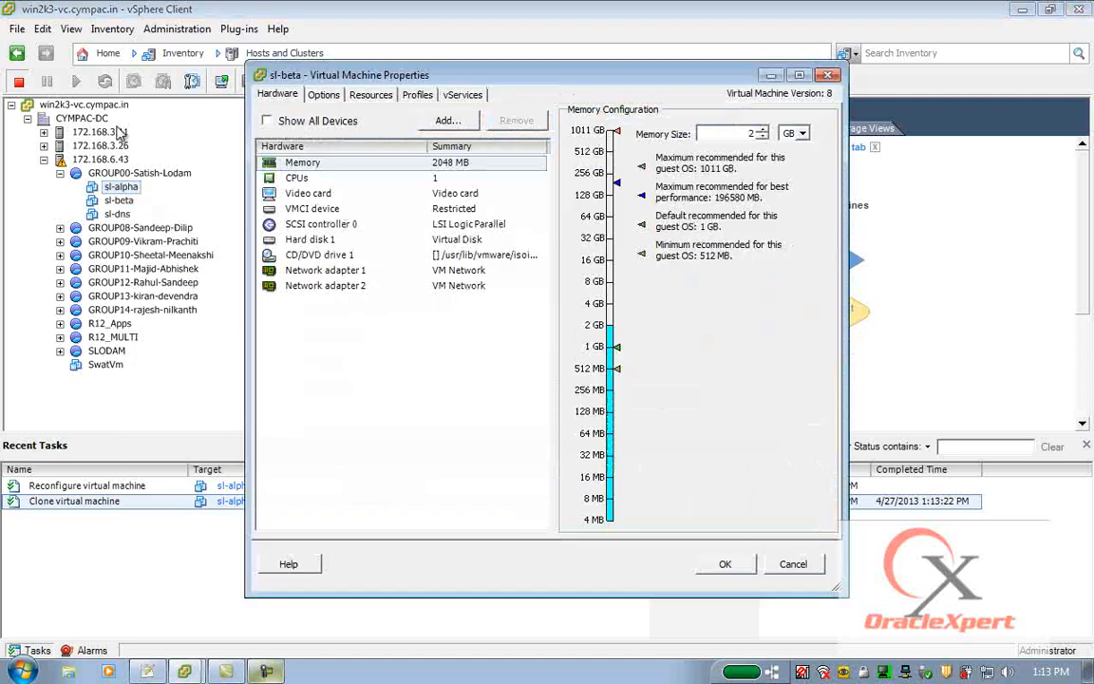
left_click(323, 95)
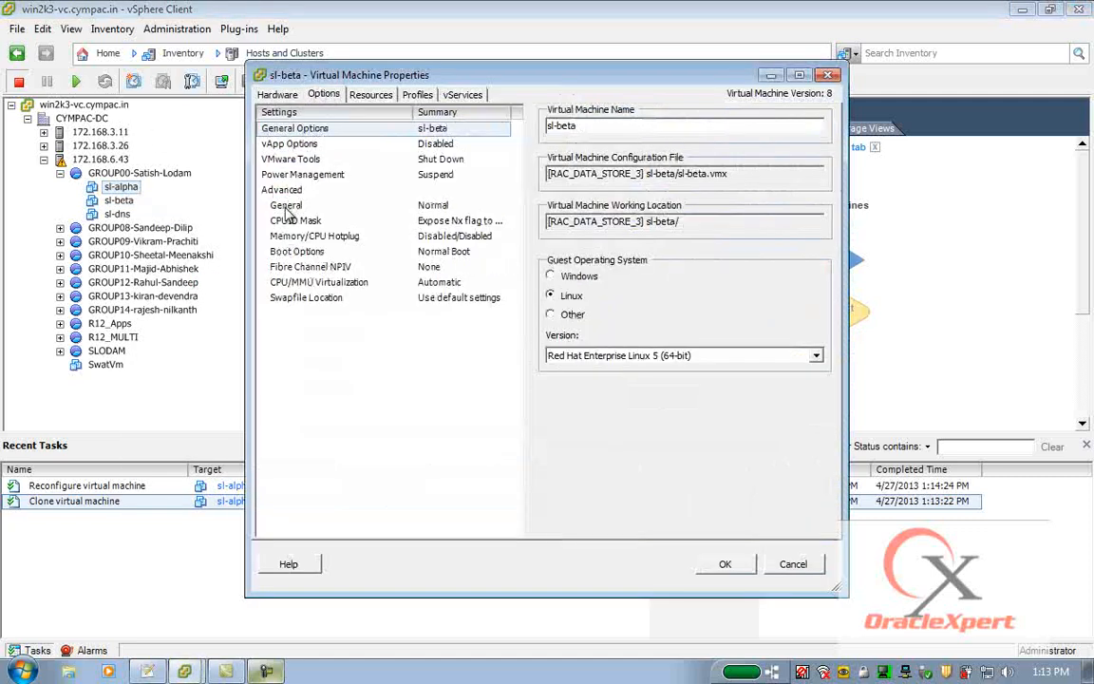
left_click(282, 158)
left_click(556, 387)
left_click(557, 408)
left_click(725, 564)
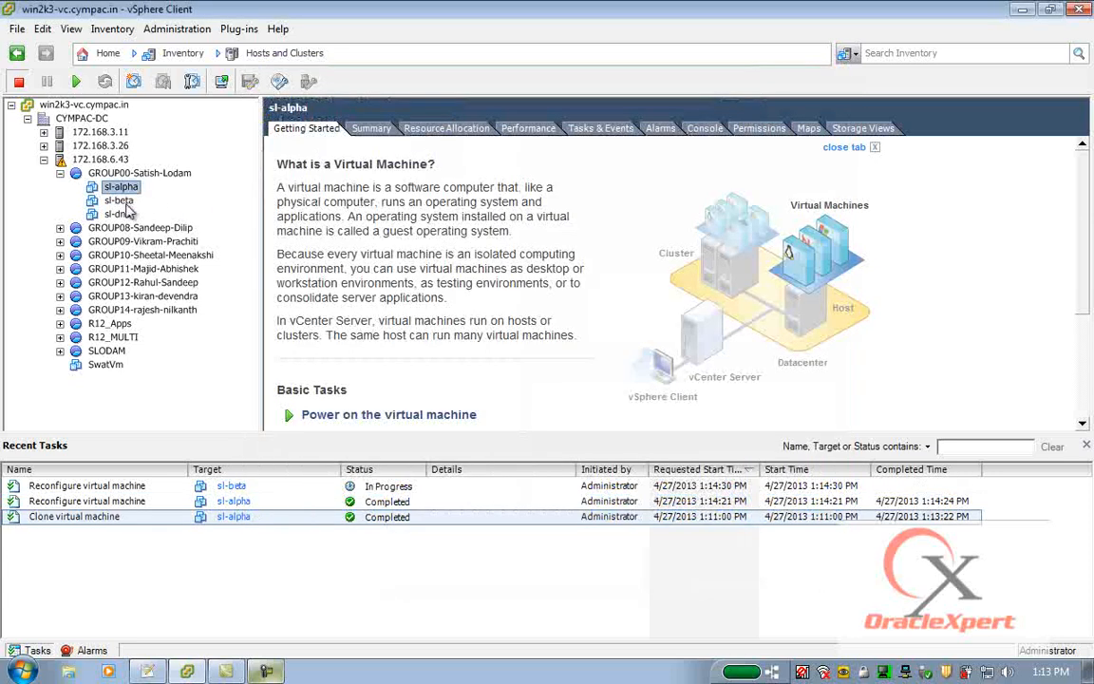
Power on the sl-beta virtual machine and open its console as a full-size window.
right_click(120, 201)
left_click(407, 217)
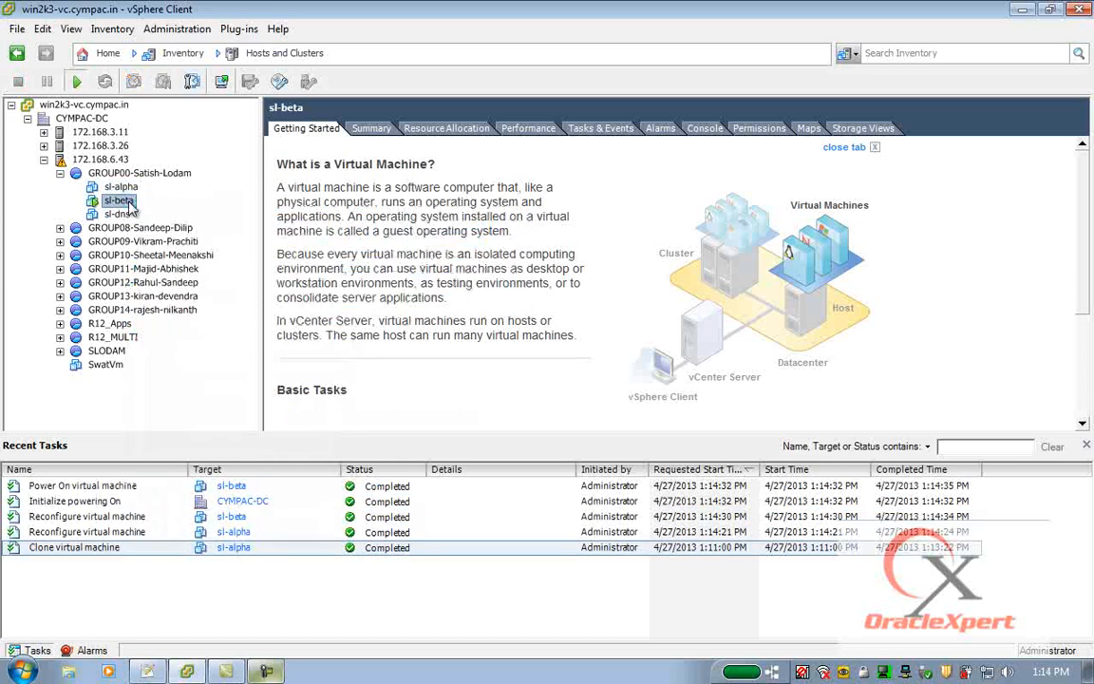
right_click(129, 202)
left_click(178, 264)
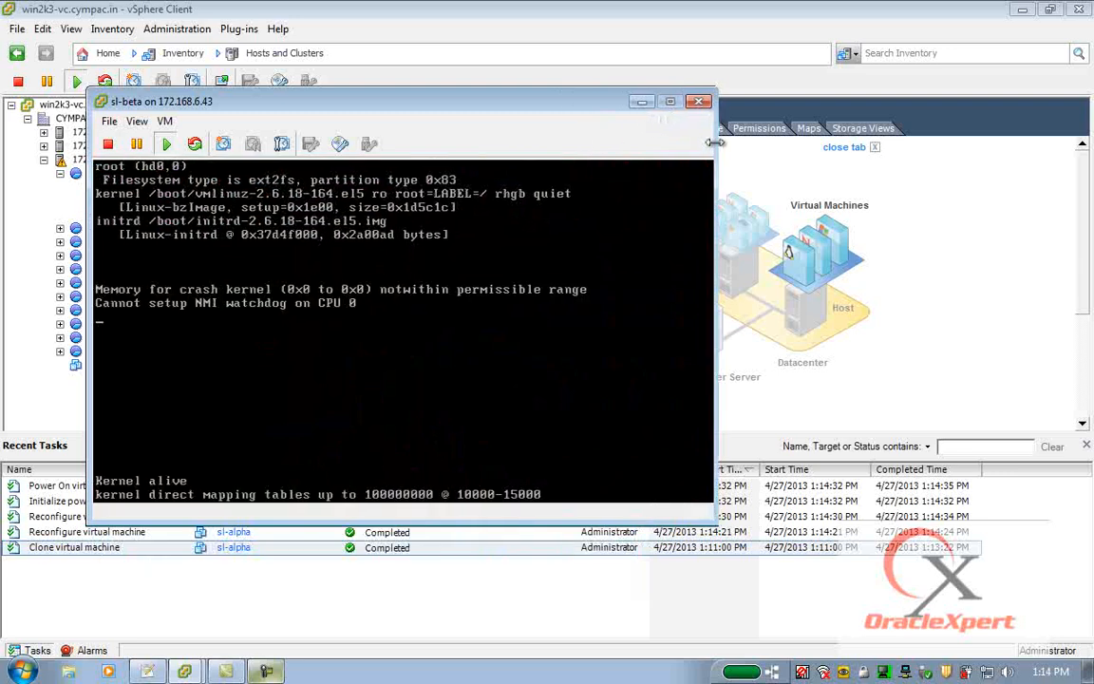
left_click(703, 101)
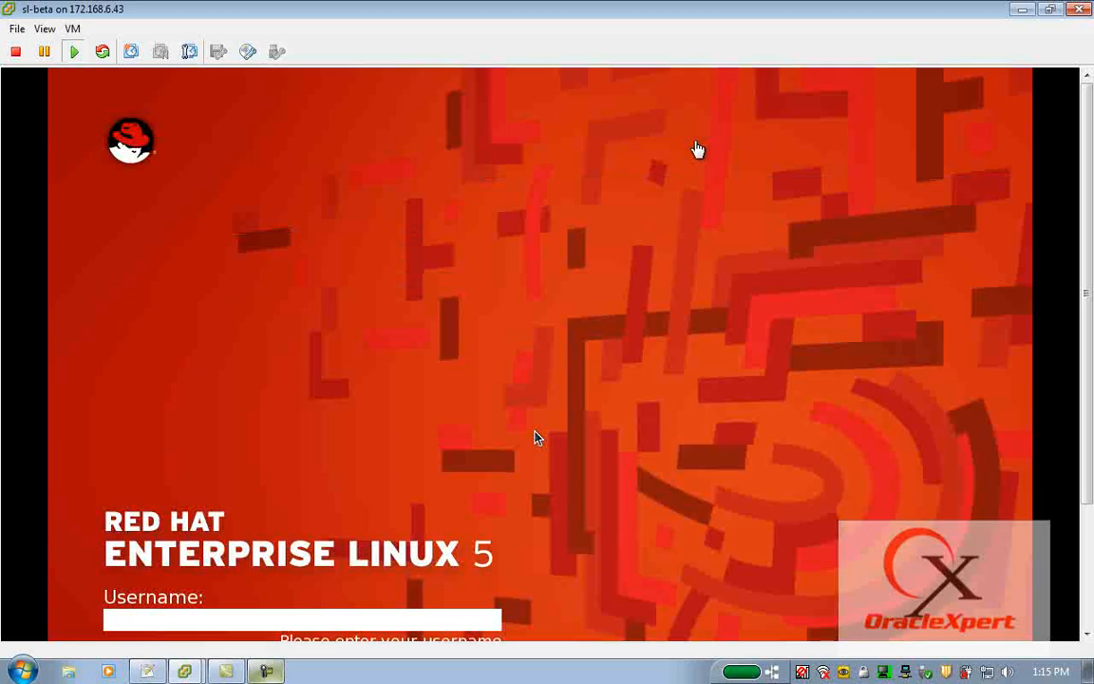
Log in to the sl-beta guest as root, entering the account password.
left_click(666, 206)
type("root")
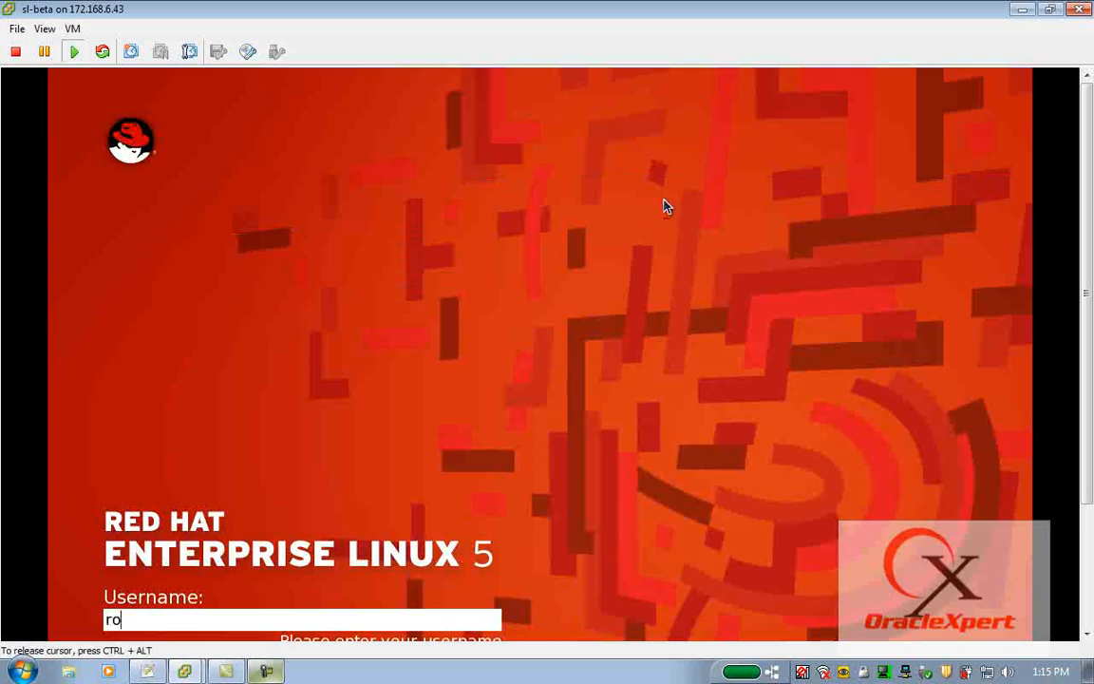
key("Return")
type("••••••••")
key("Return")
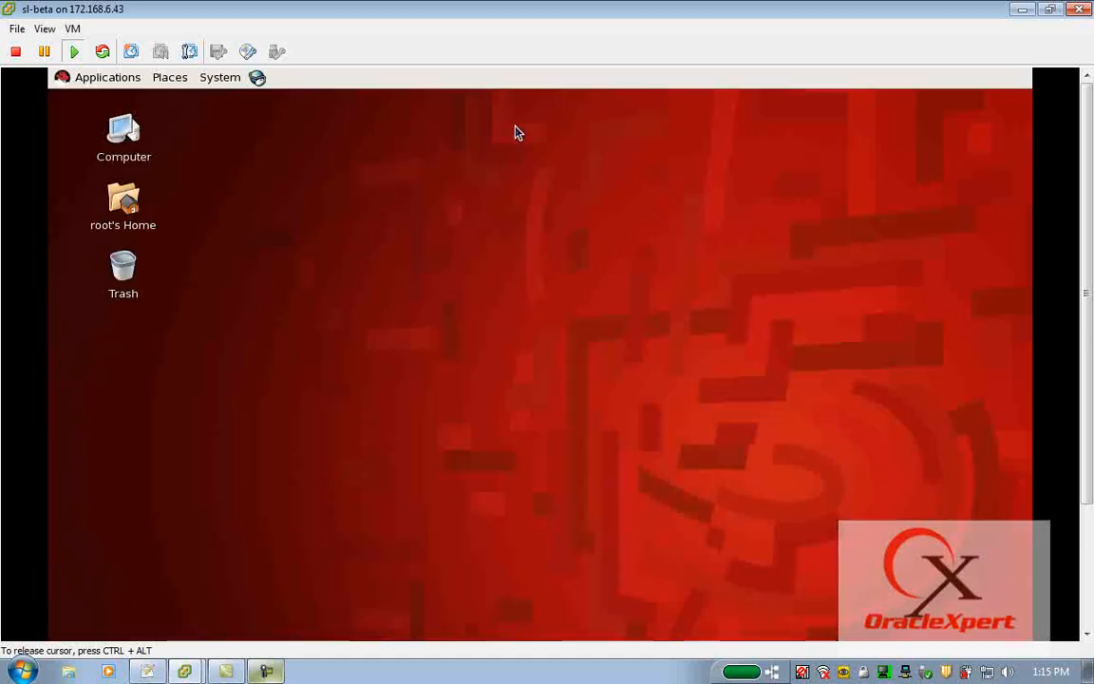
Open a terminal on the guest desktop and launch the network configuration tool with the neat command.
right_click(391, 124)
left_click(399, 201)
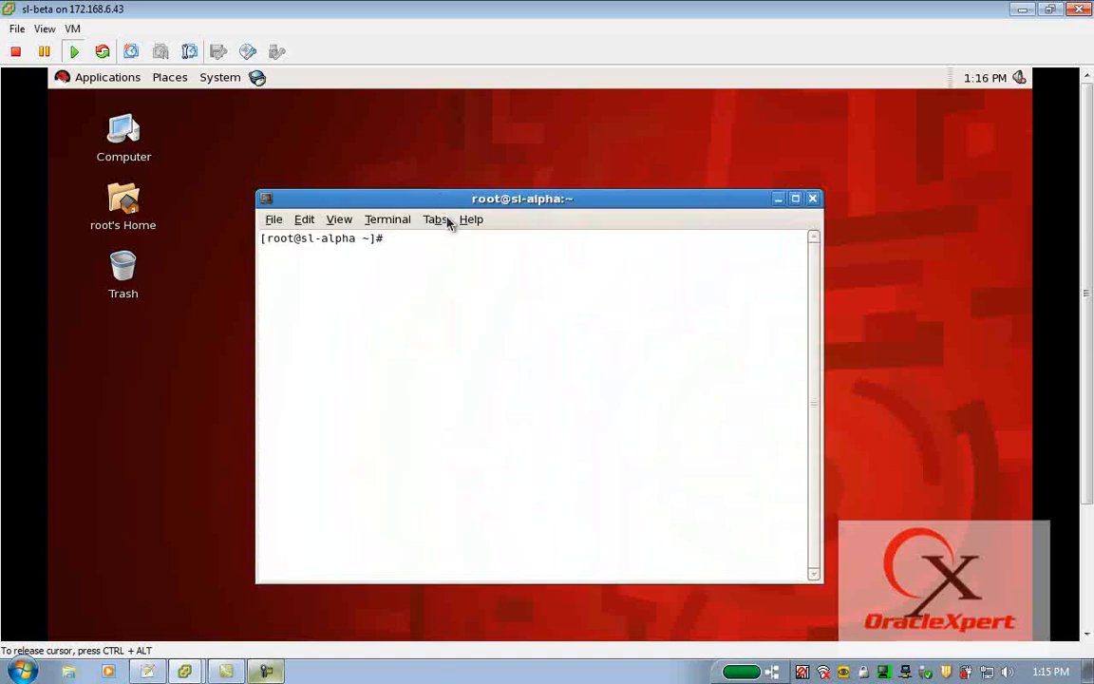
type("neat")
key("Return")
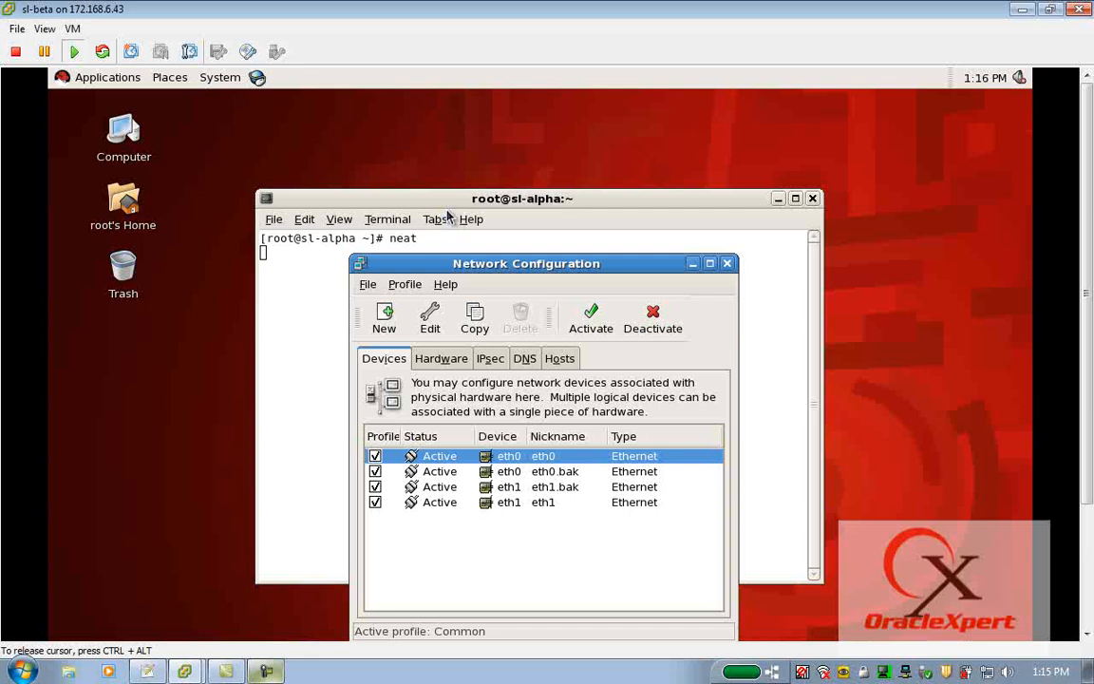
left_click_drag(501, 267, 455, 103)
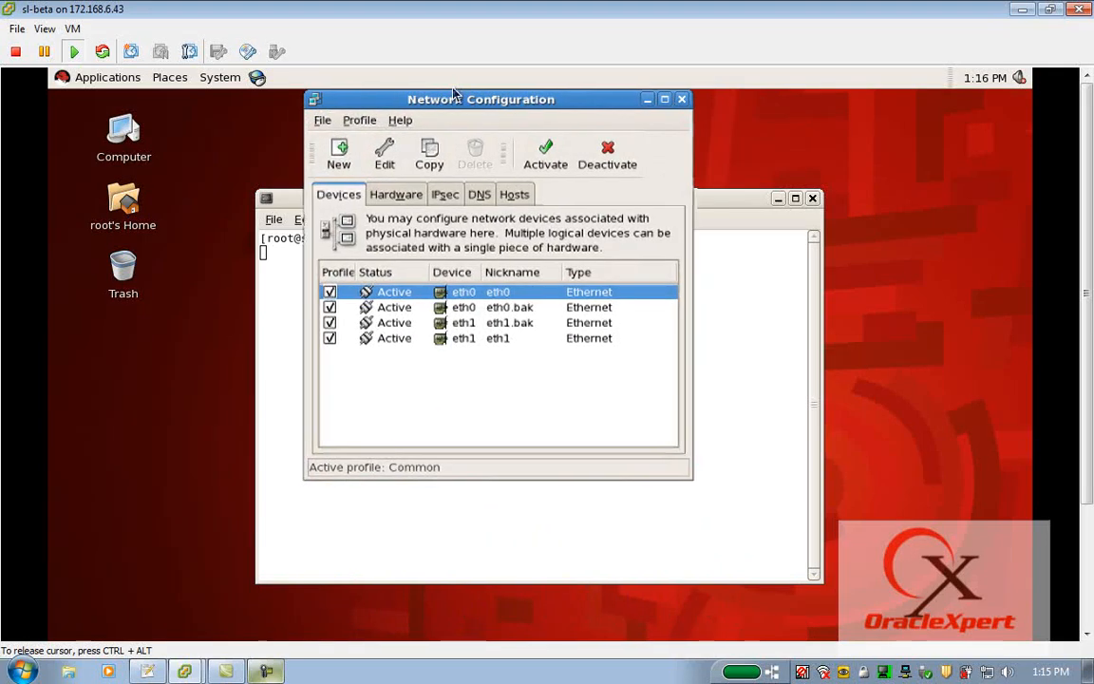
Deactivate the eth0 and eth1 network devices.
left_click(594, 162)
left_click(528, 322)
left_click(608, 156)
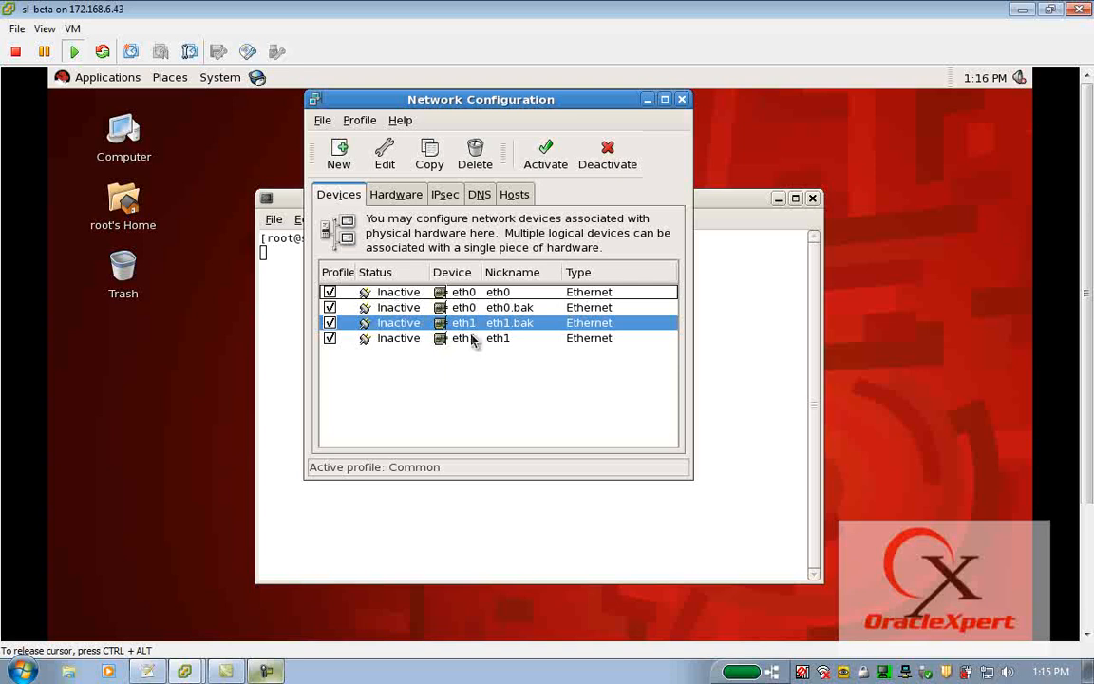
Delete the eth0.bak and eth1.bak backup devices from the network configuration.
left_click(514, 310)
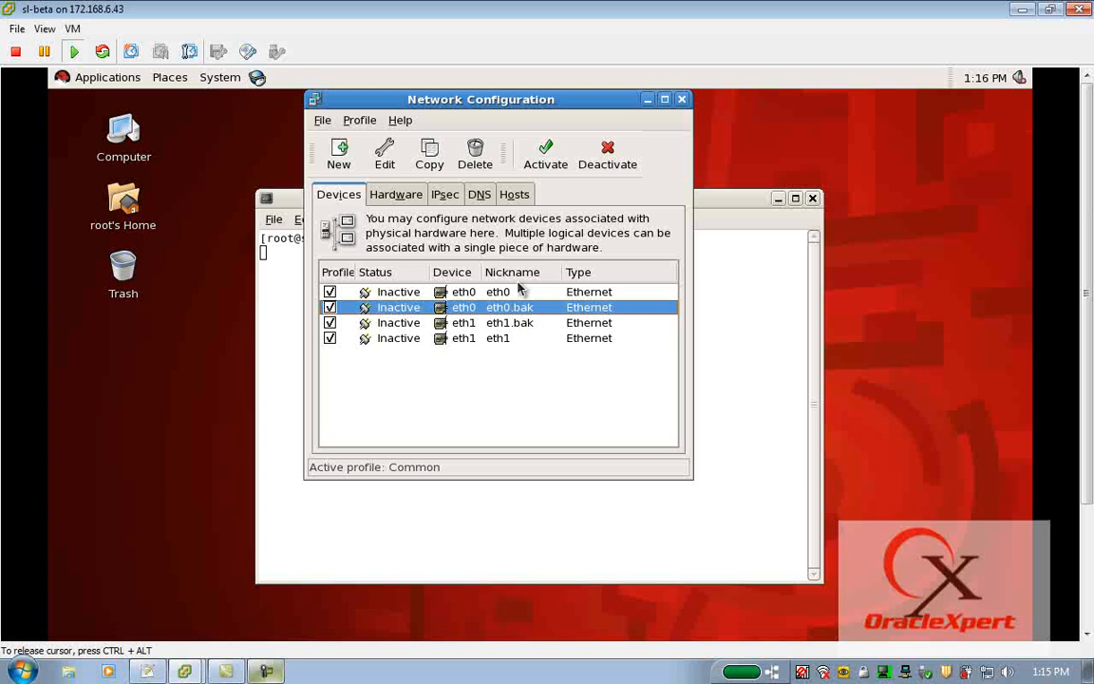
left_click(475, 154)
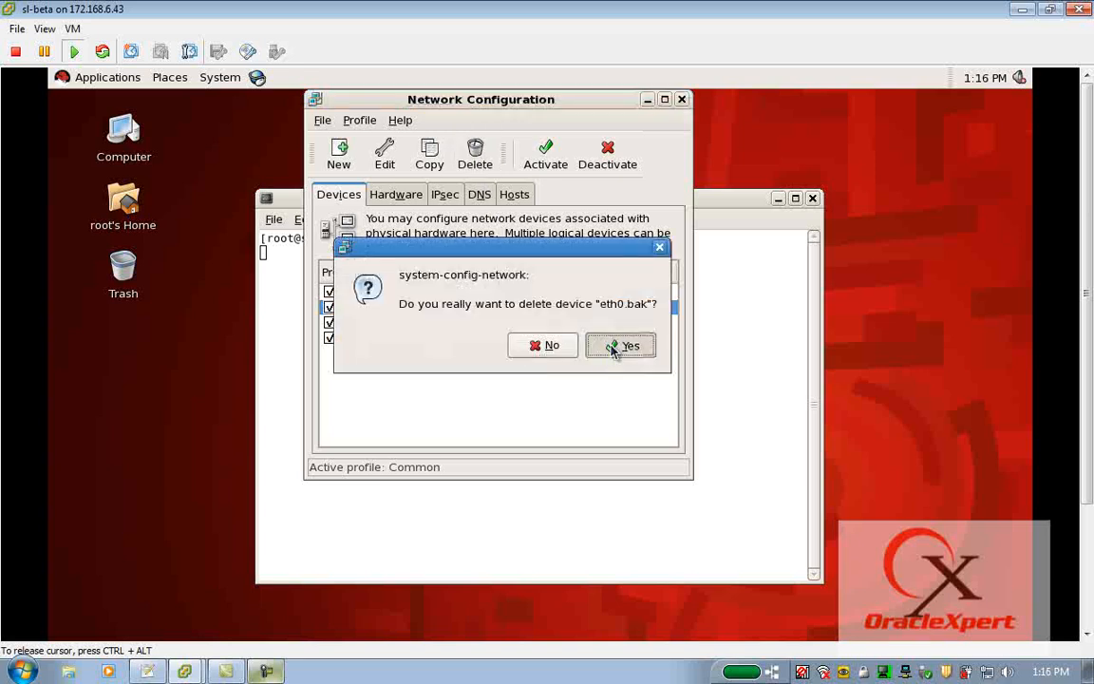
left_click(625, 345)
left_click(521, 313)
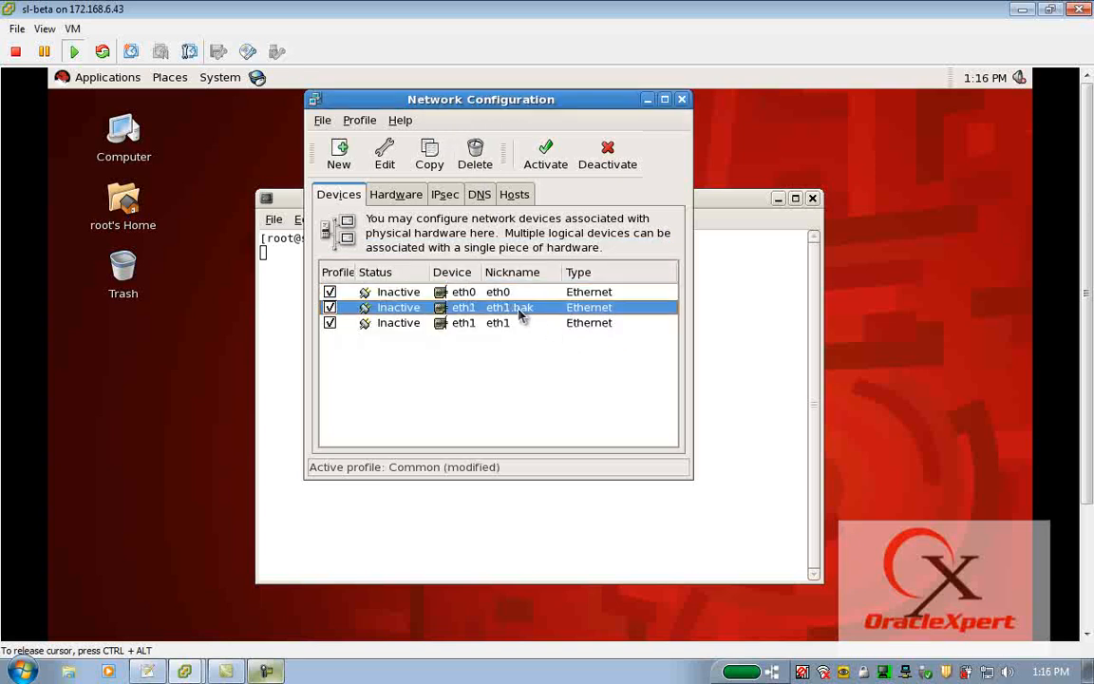
left_click(475, 162)
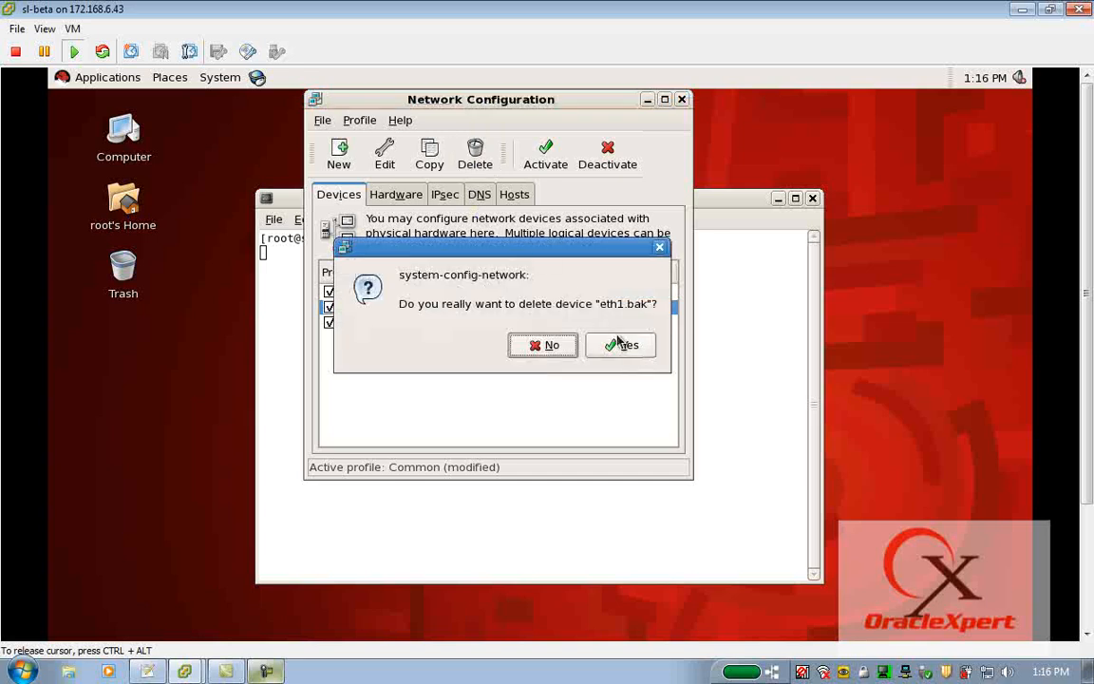
left_click(623, 344)
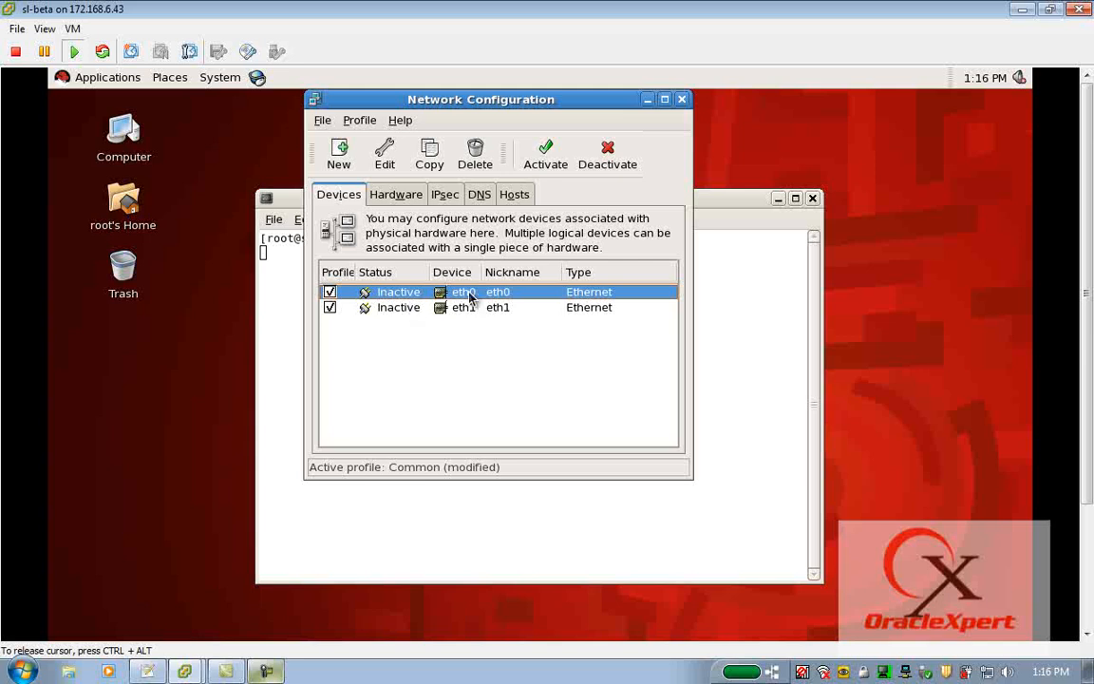
Give eth0 the static IP address 172.168.200.4 with subnet mask 255.255.0.0 and default gateway 172.168.3.254.
left_click(385, 157)
left_click(356, 359)
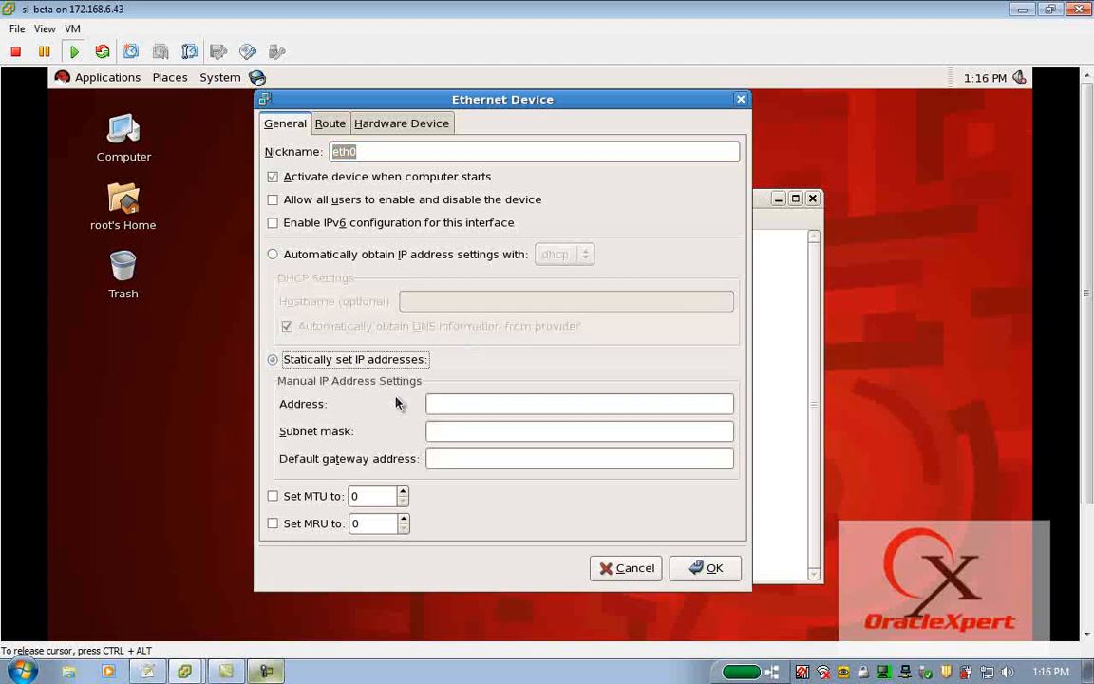
left_click(459, 403)
type("172.168.200.4")
key("Tab")
type("255.255.0.0")
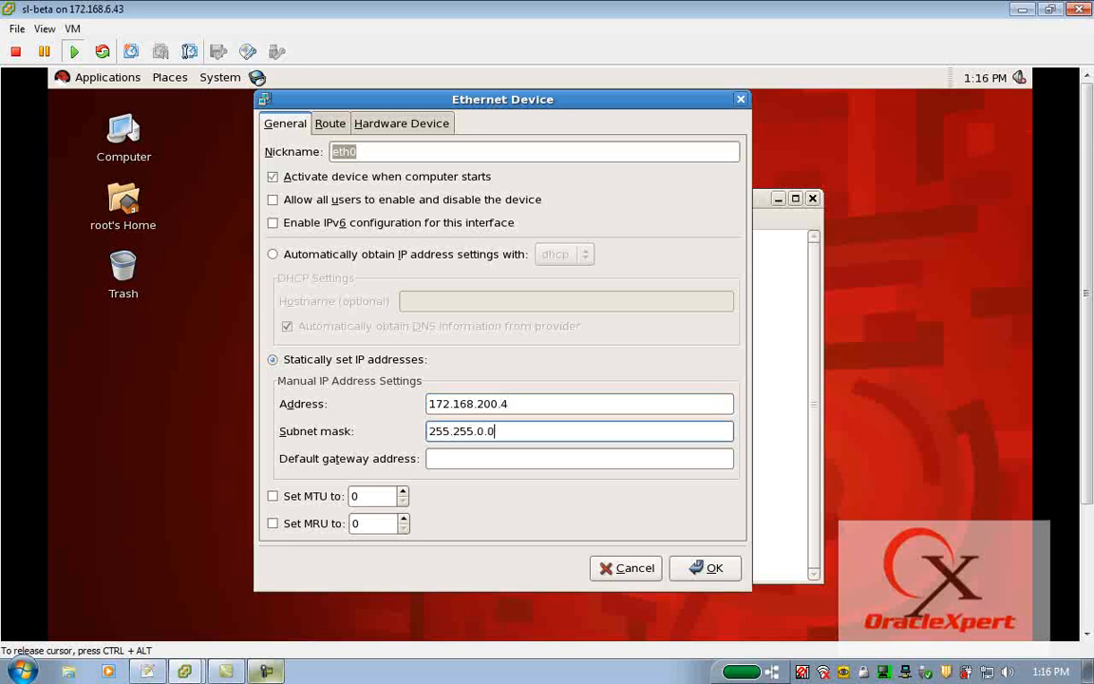
key("Tab")
type("1")
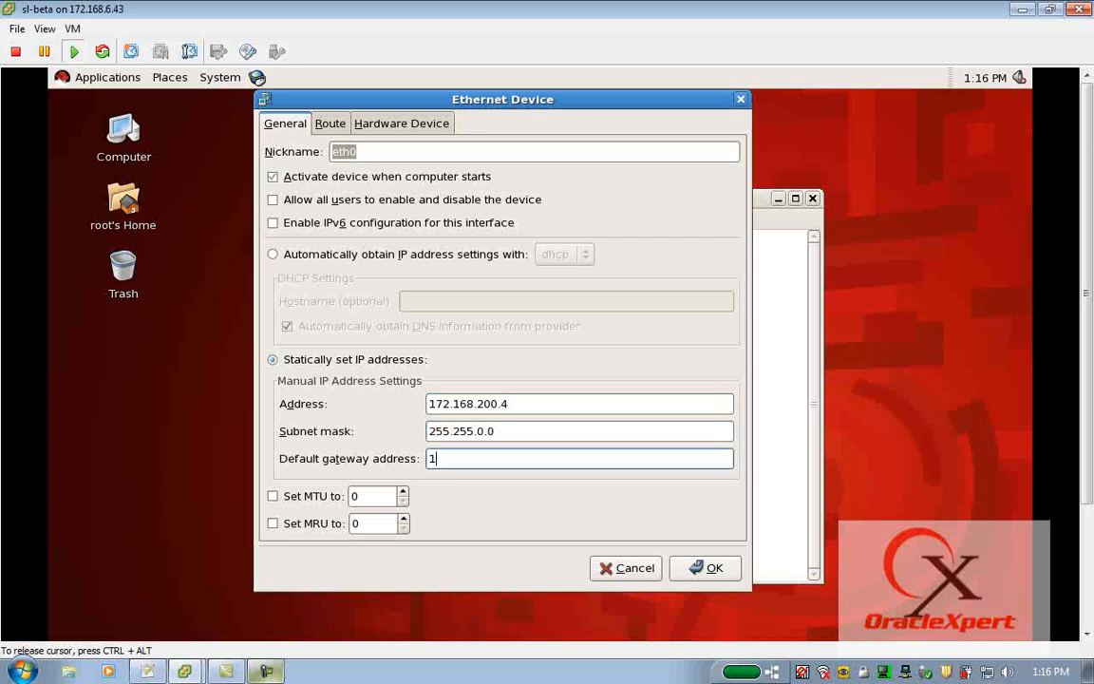
type("72.168.3.254")
Probe the hardware MAC address that eth0 is bound to and accept the device settings.
left_click(400, 127)
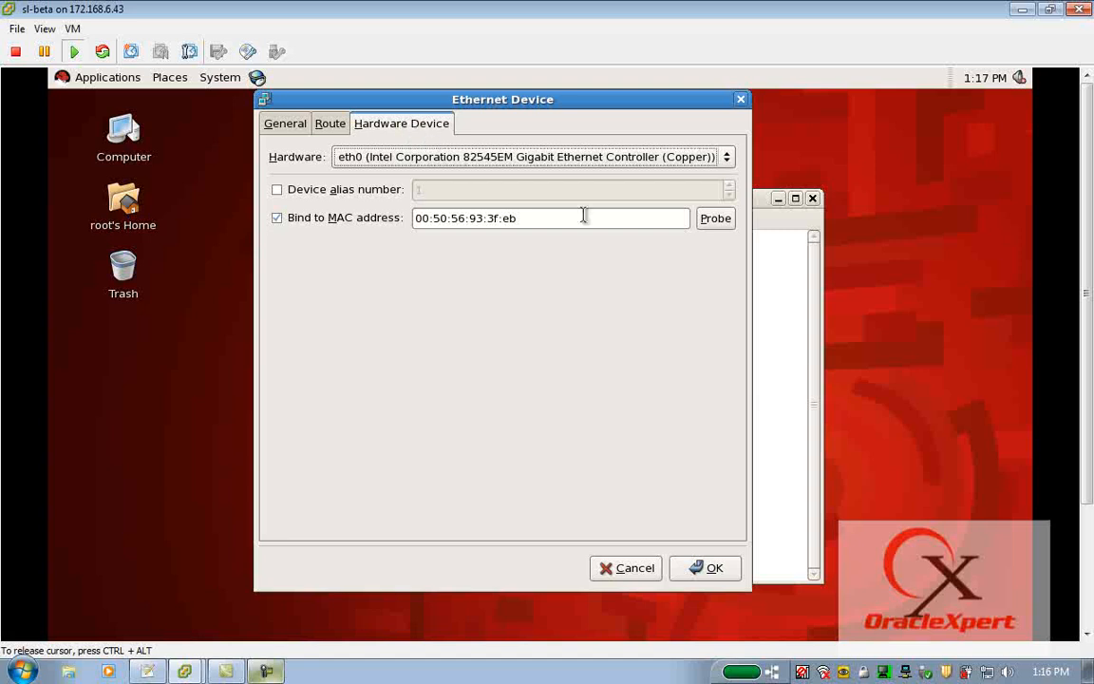
left_click(718, 219)
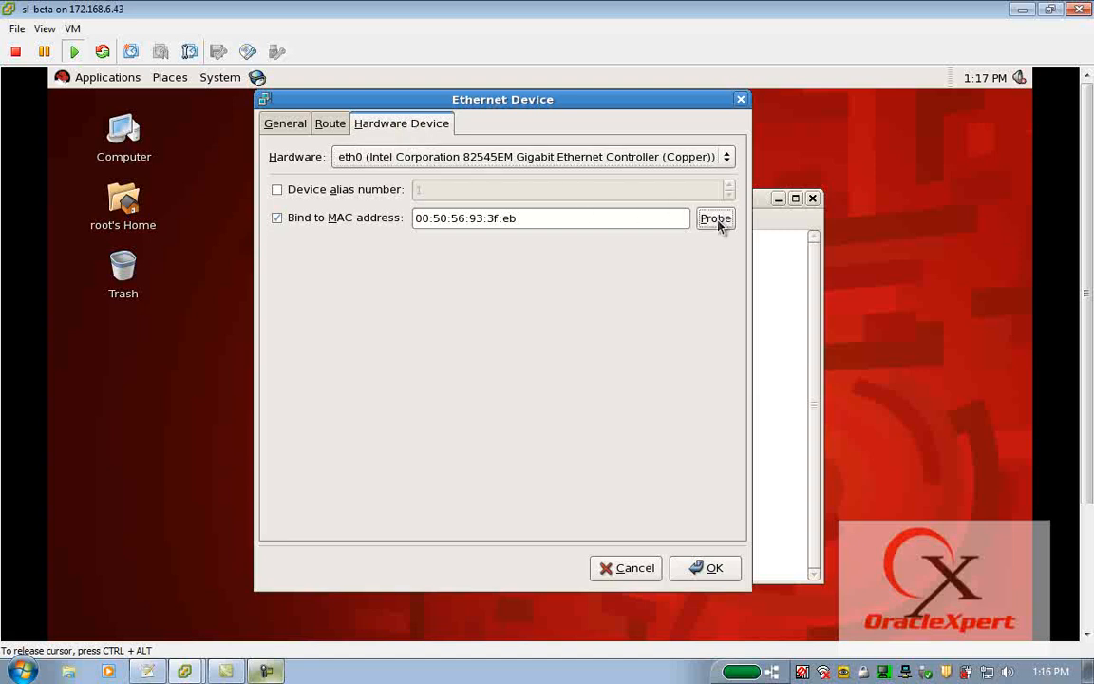
left_click_drag(556, 218, 404, 215)
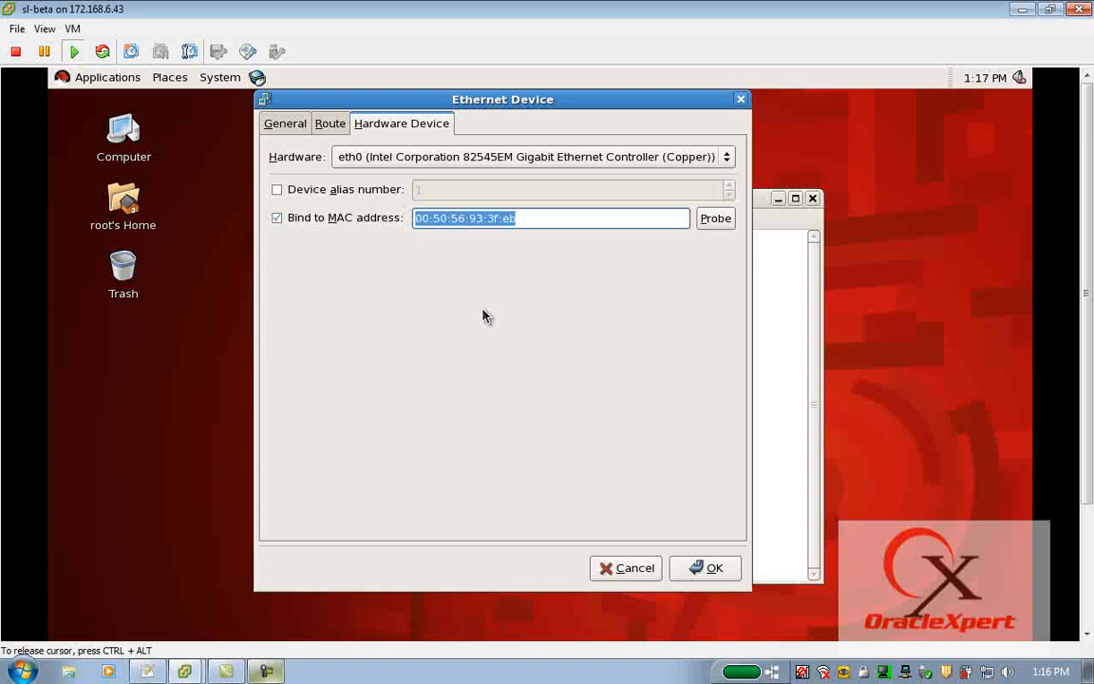
left_click(682, 567)
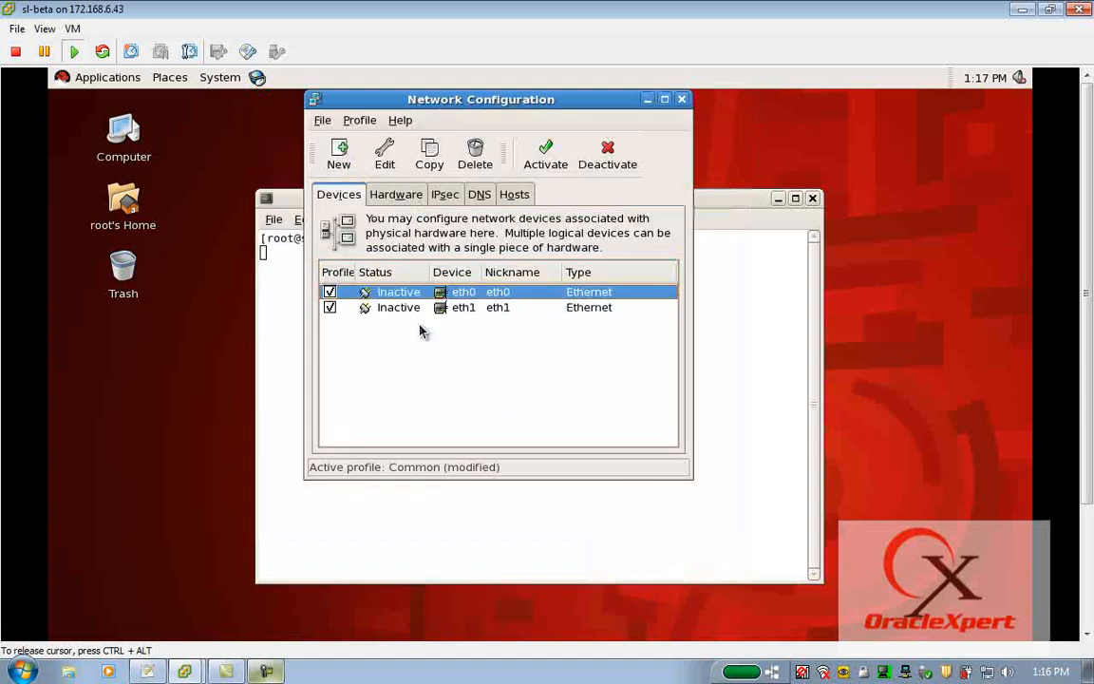
Give eth1 the static IP address 192.168.200.4 with subnet mask 255.255.255.0 and no default gateway.
left_click(408, 309)
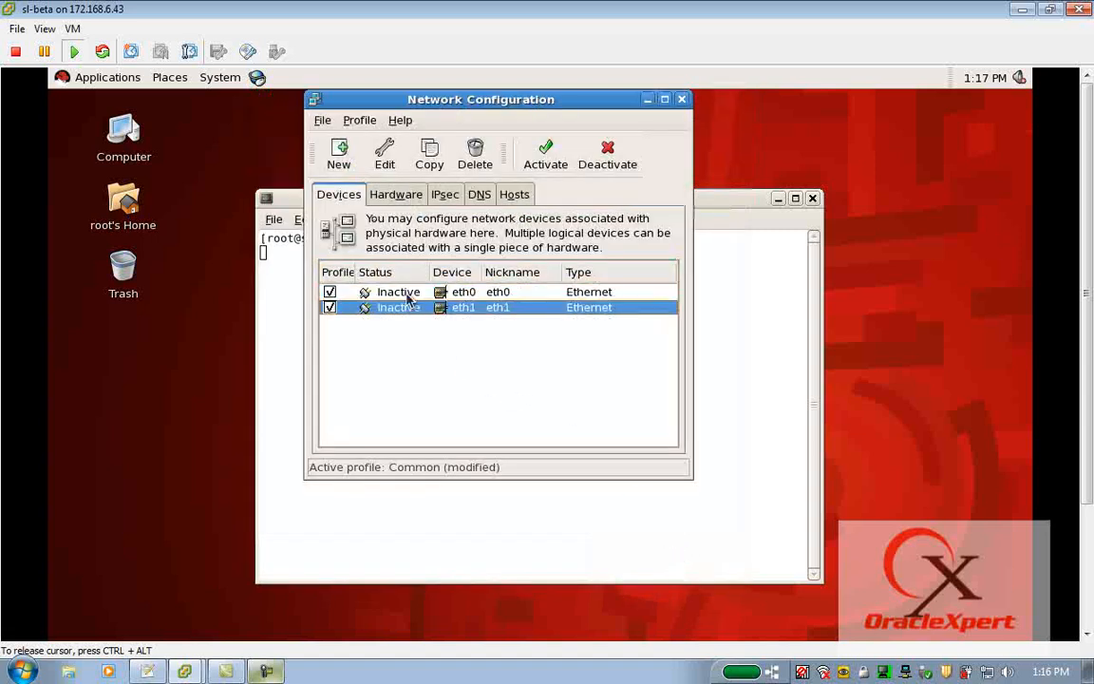
left_click(384, 153)
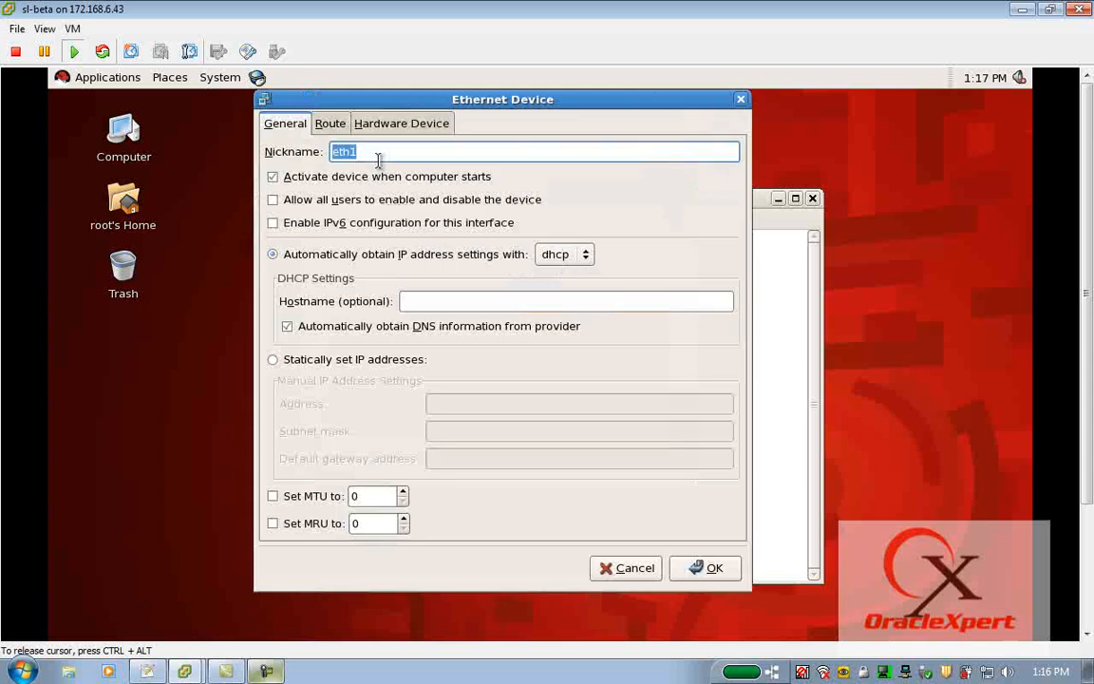
left_click(305, 359)
left_click(437, 403)
type("192.168.200.4")
key("Tab")
type("255.255.255.0.0")
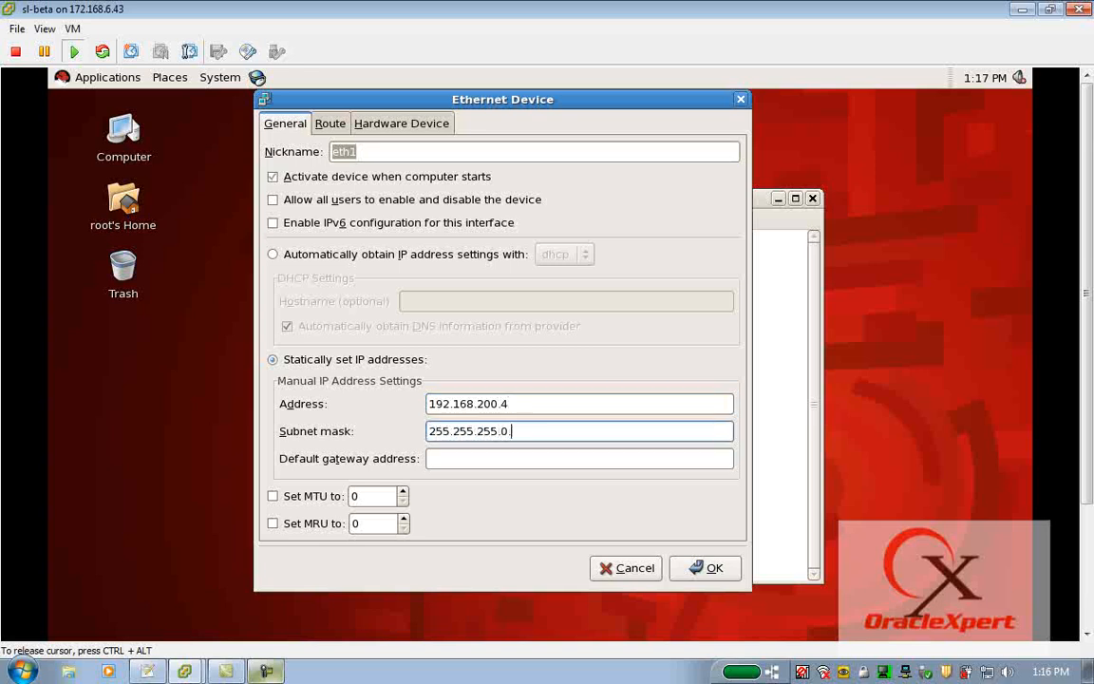
key("BackSpace")
key("BackSpace")
key("Tab")
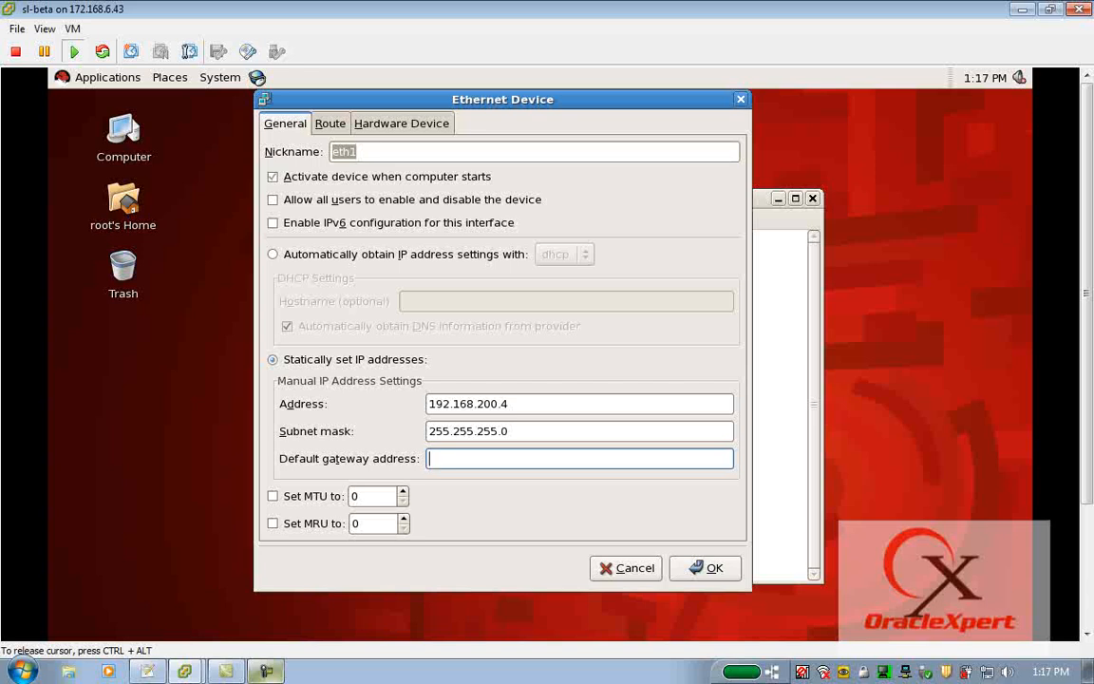
Probe the hardware MAC address that eth1 is bound to and accept the device settings.
left_click(399, 128)
left_click(719, 223)
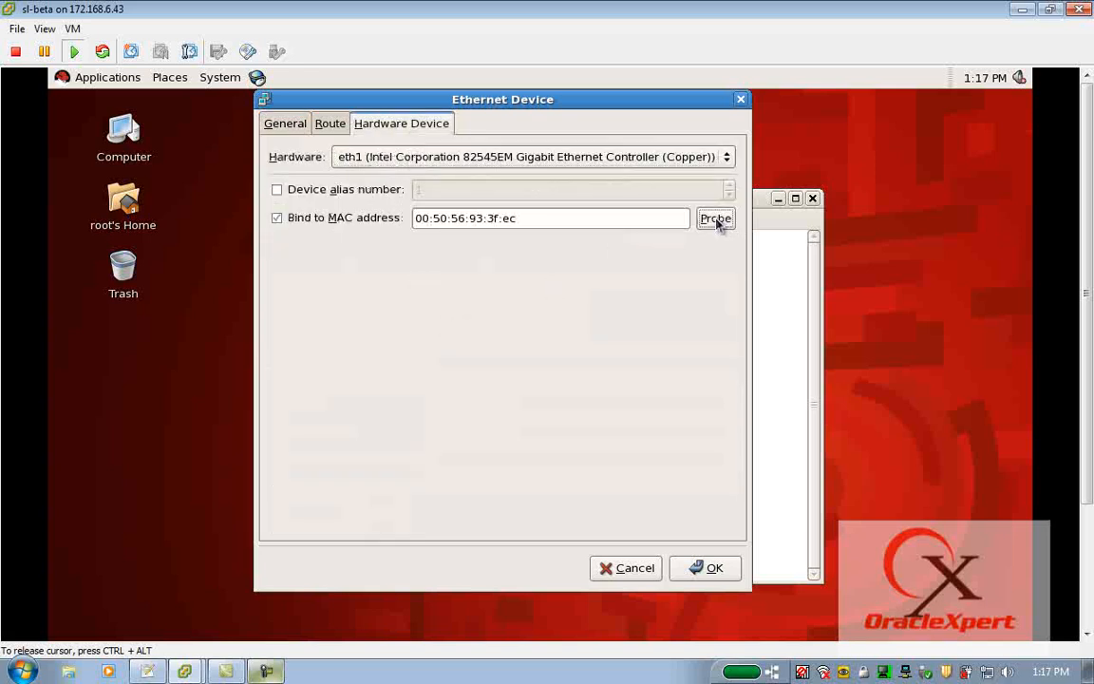
left_click(708, 568)
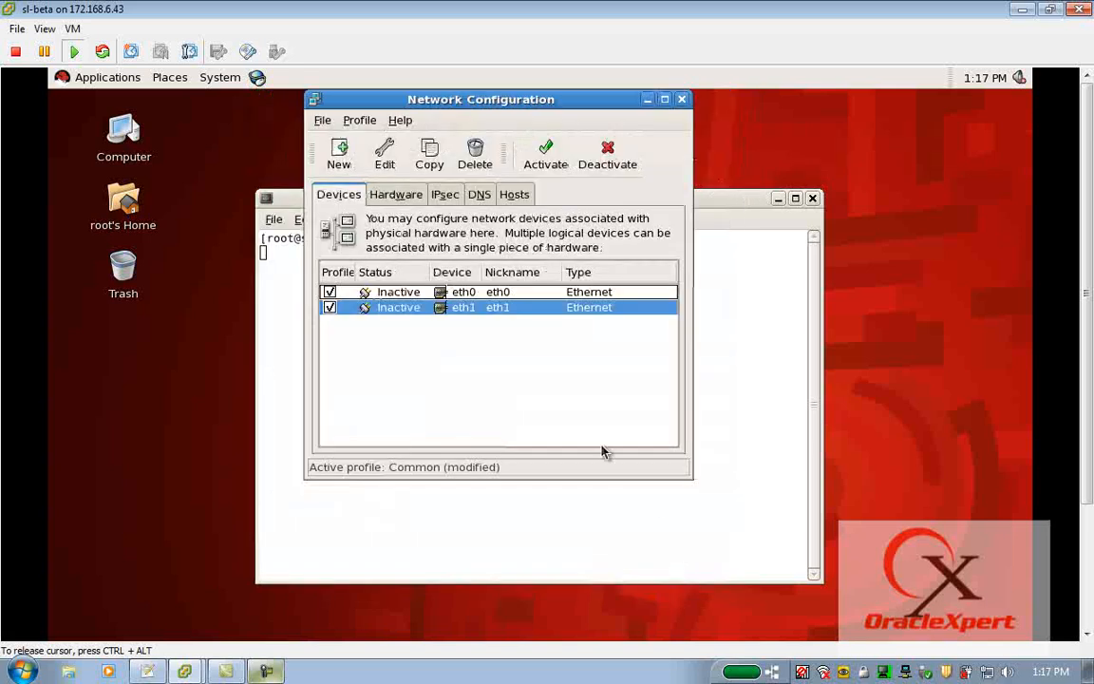
Activate the eth0 and eth1 network devices, saving the configuration changes when asked.
left_click(398, 295)
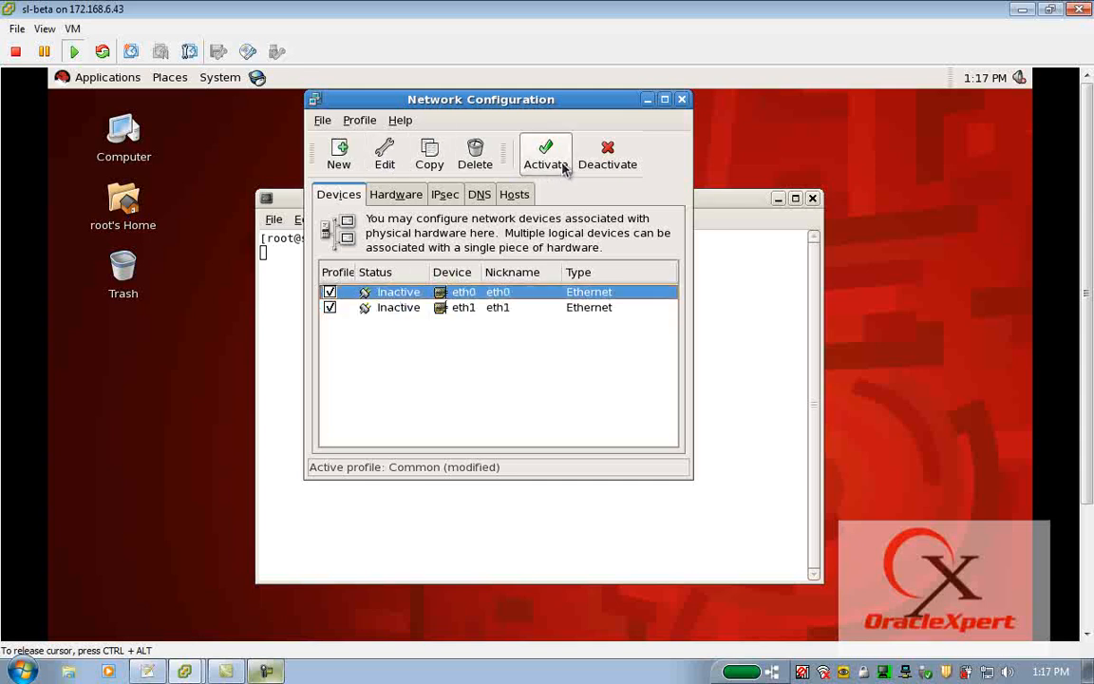
left_click(563, 166)
left_click(645, 374)
left_click(645, 359)
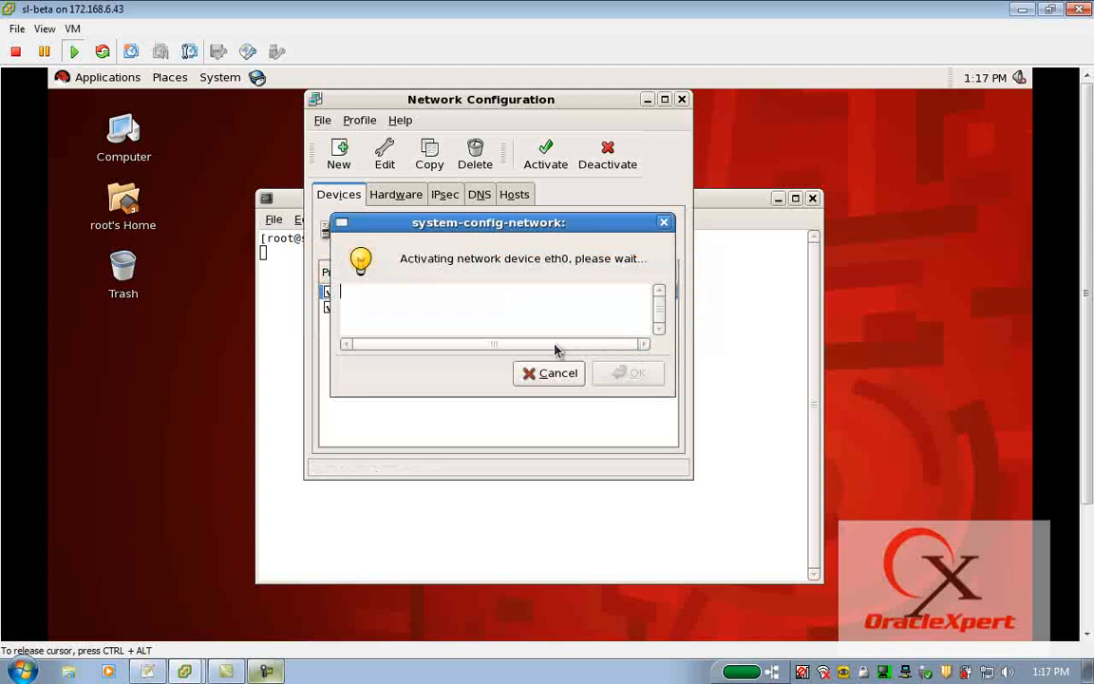
left_click(487, 316)
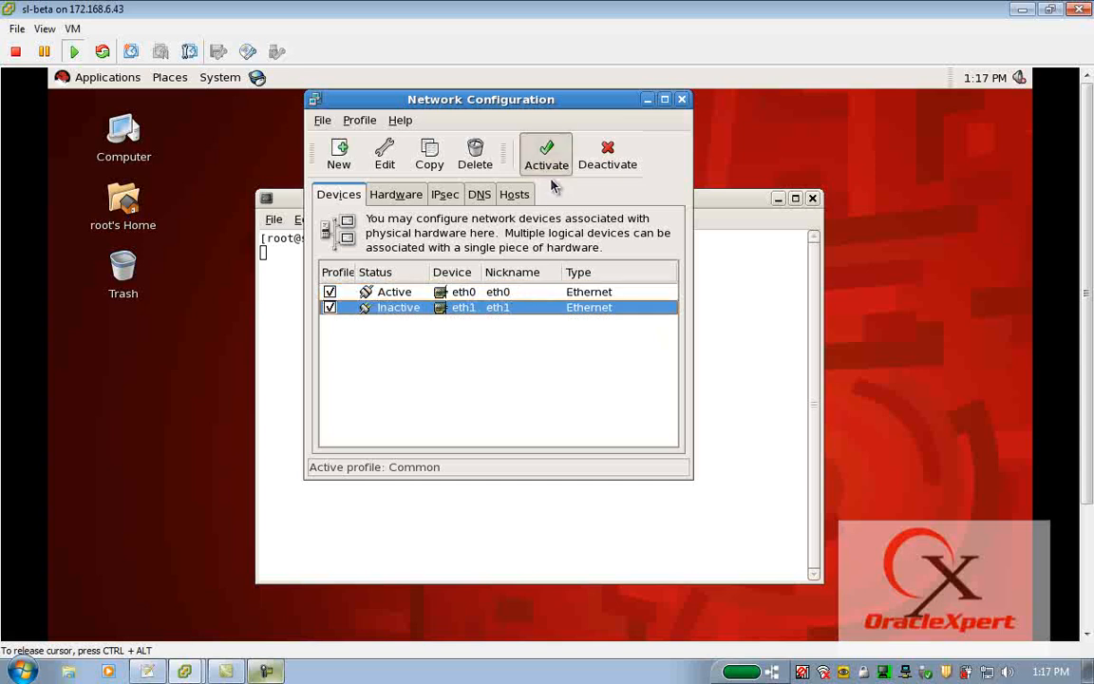
left_click(547, 166)
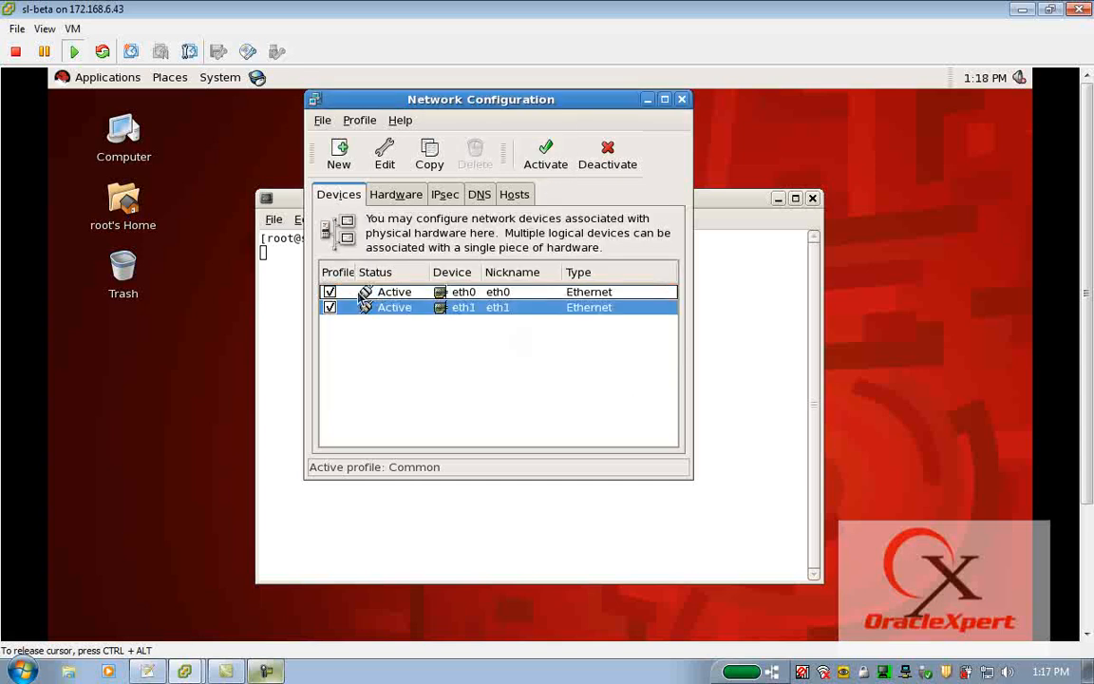
Set the system's hostname to sl-beta.oraclexpert.com in the DNS settings.
left_click(480, 196)
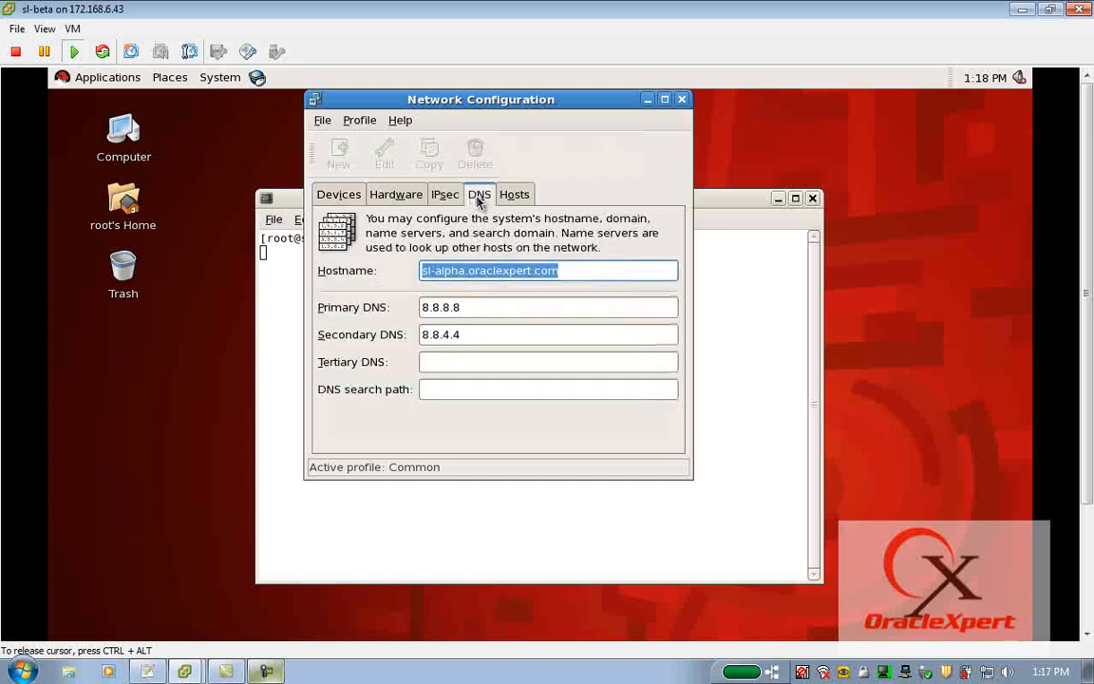
left_click(468, 275)
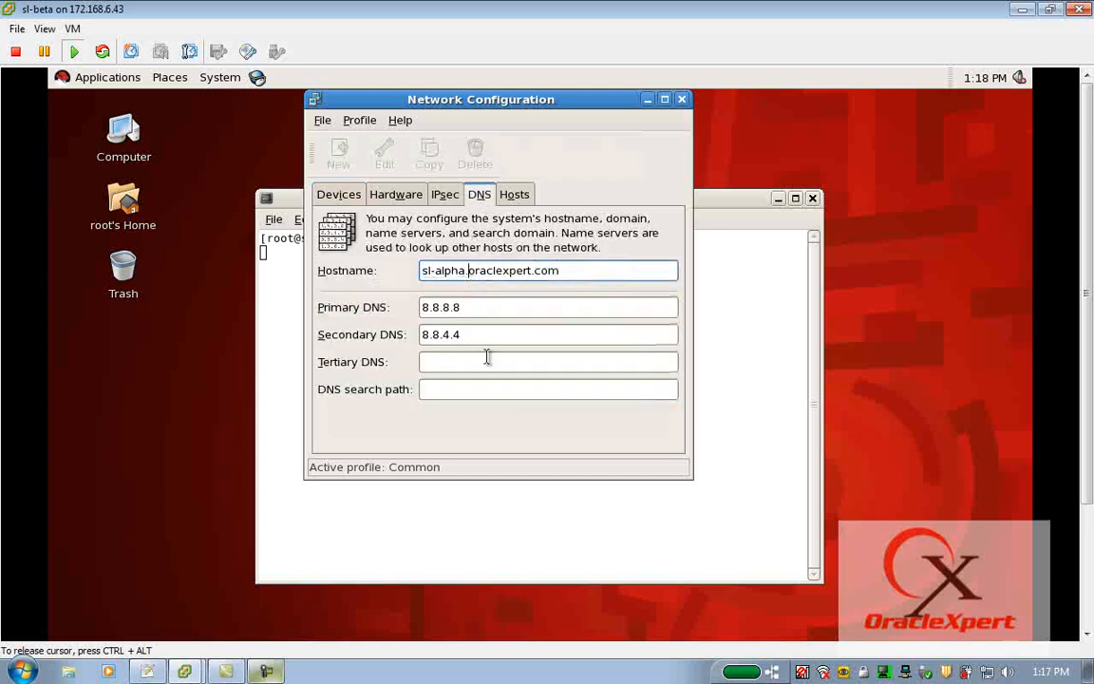
key("shift+Left")
key("shift+Left")
key("shift+Left")
key("shift+Left")
key("shift+Left")
type("beta")
key("Tab")
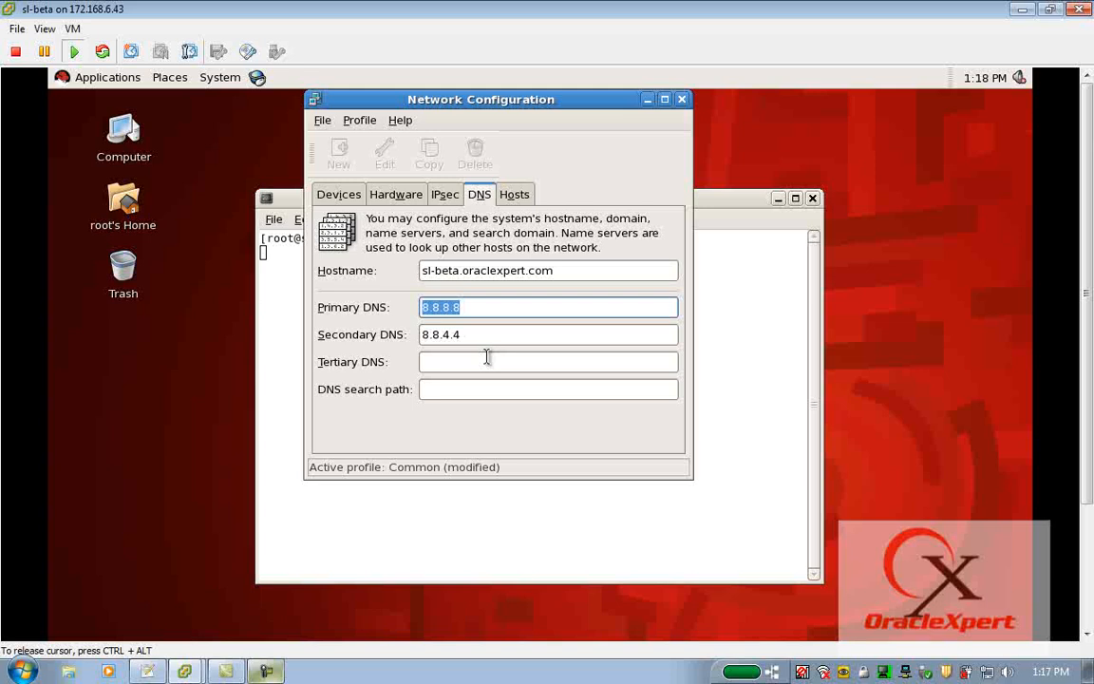
Set the primary DNS server to 172.168.200.1 and clear the secondary DNS server.
type("172.168.200.1")
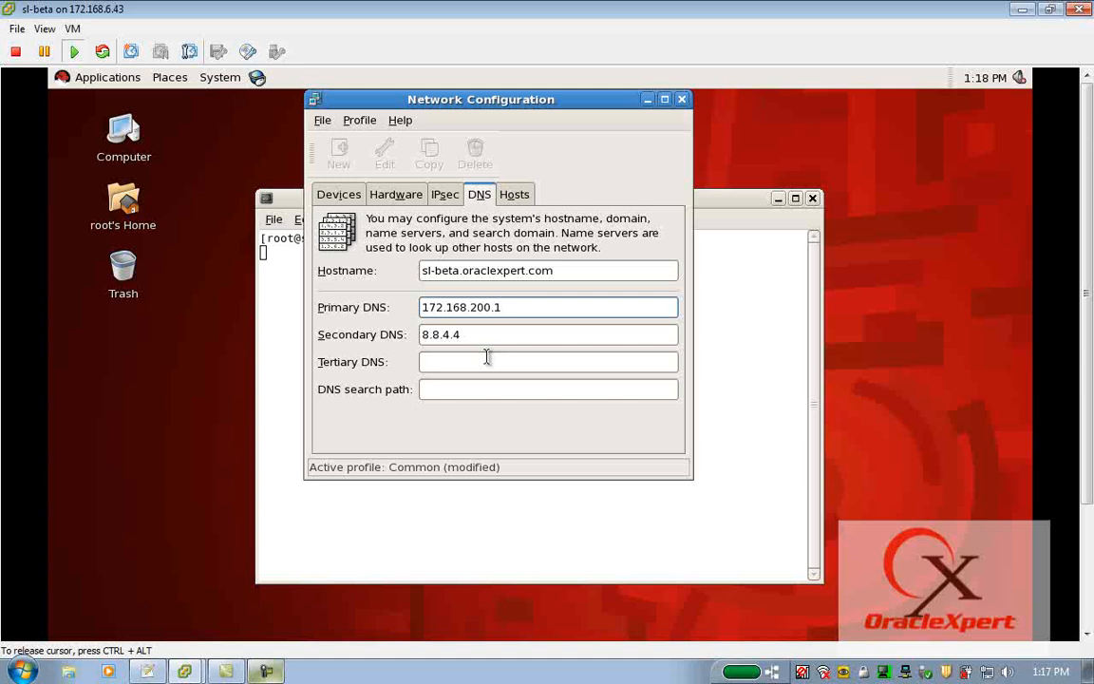
key("Tab")
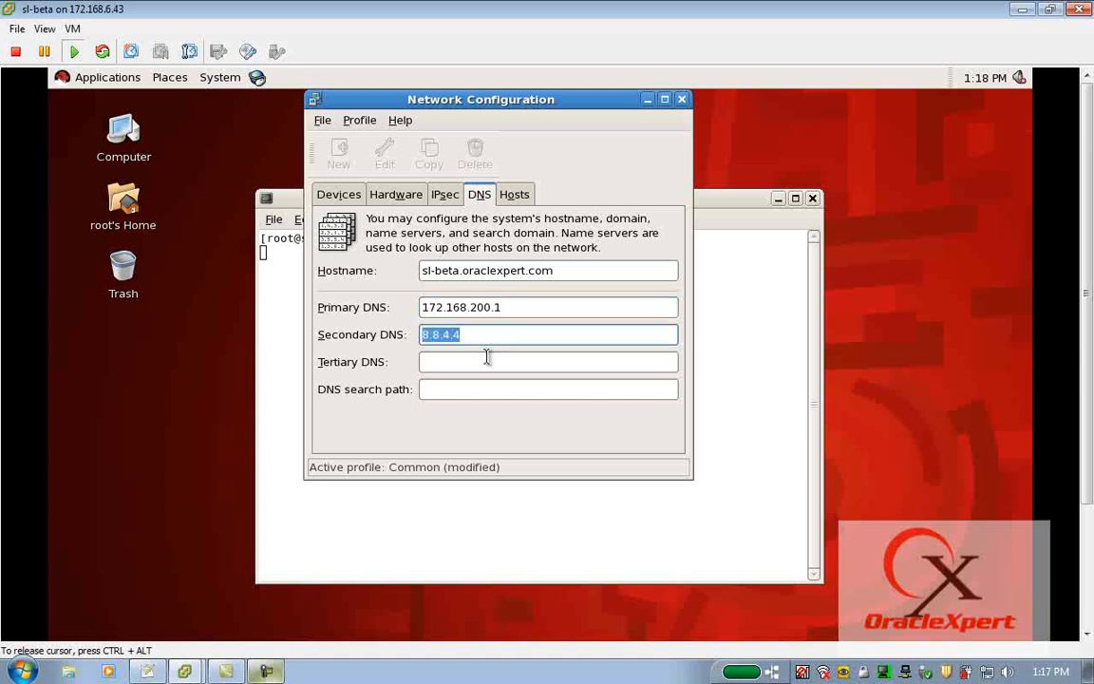
key("BackSpace")
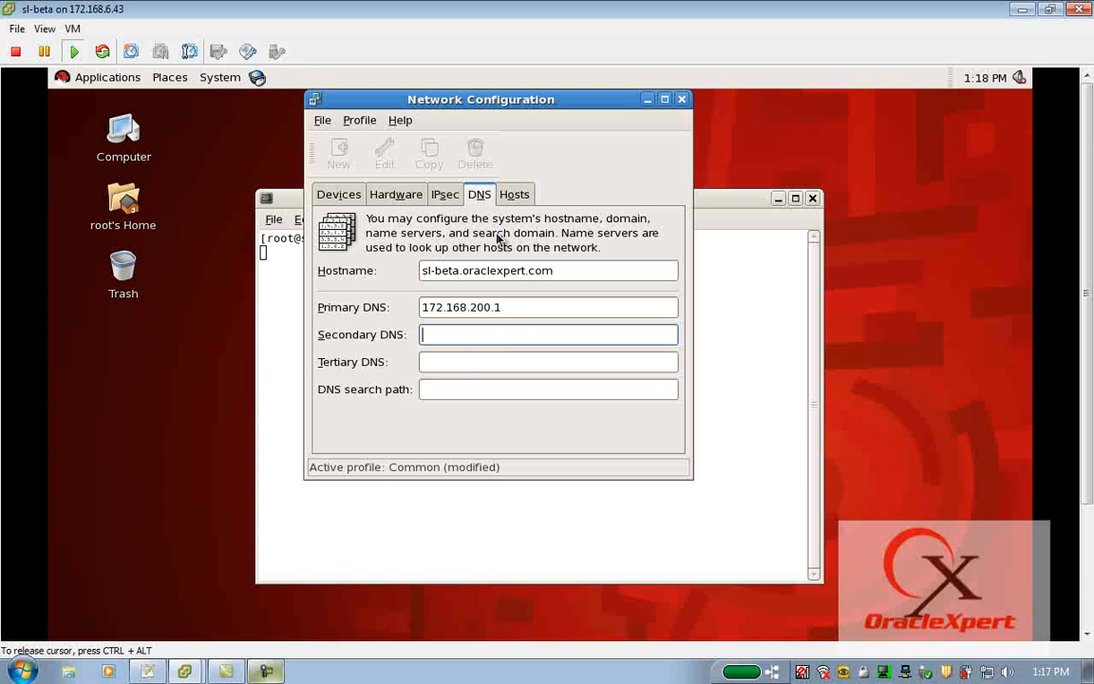
Open the sl-alpha entry of the static hosts list for editing and set its address to 172.168.200.4.
left_click(514, 195)
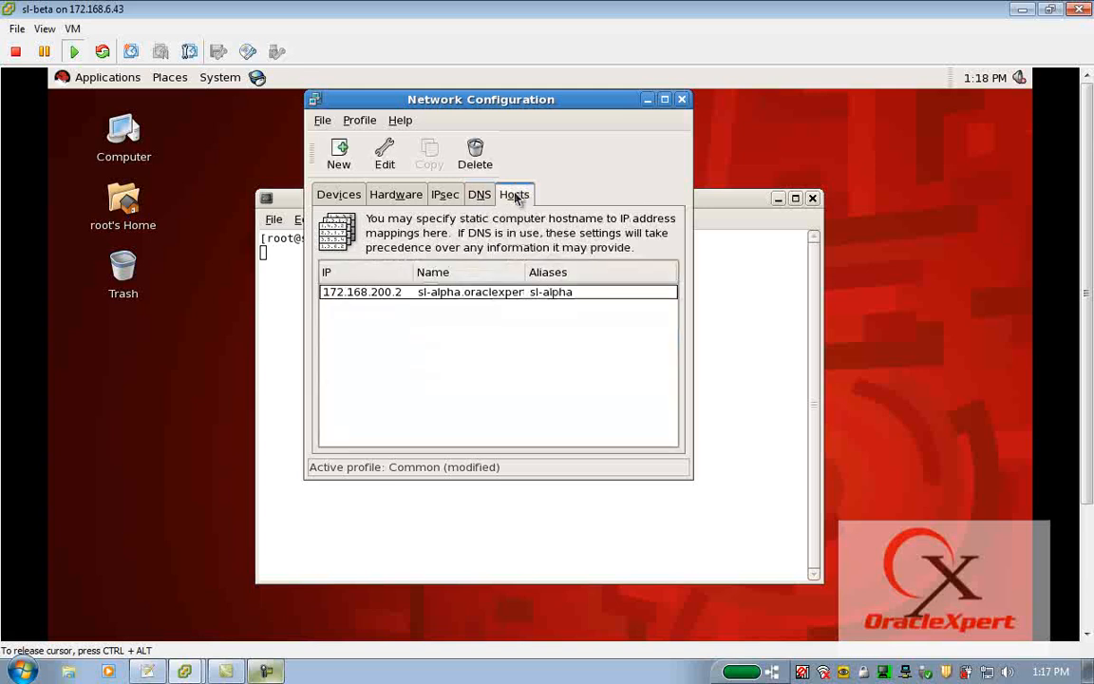
left_click(459, 302)
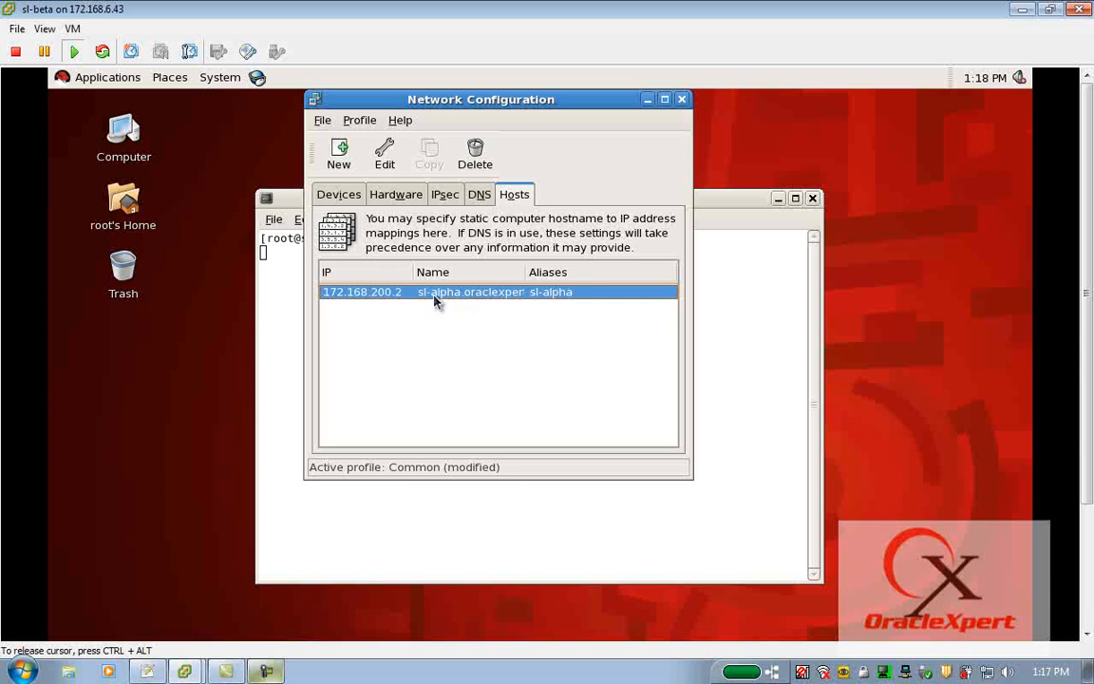
left_click(321, 121)
left_click(482, 137)
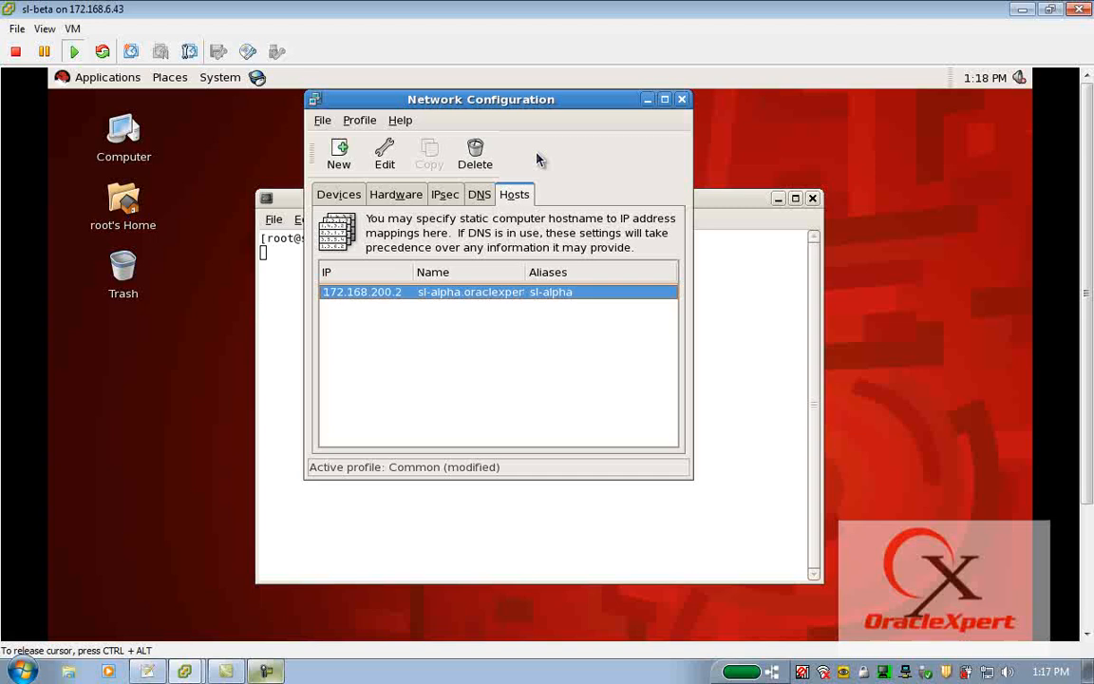
left_click(384, 152)
left_click(507, 291)
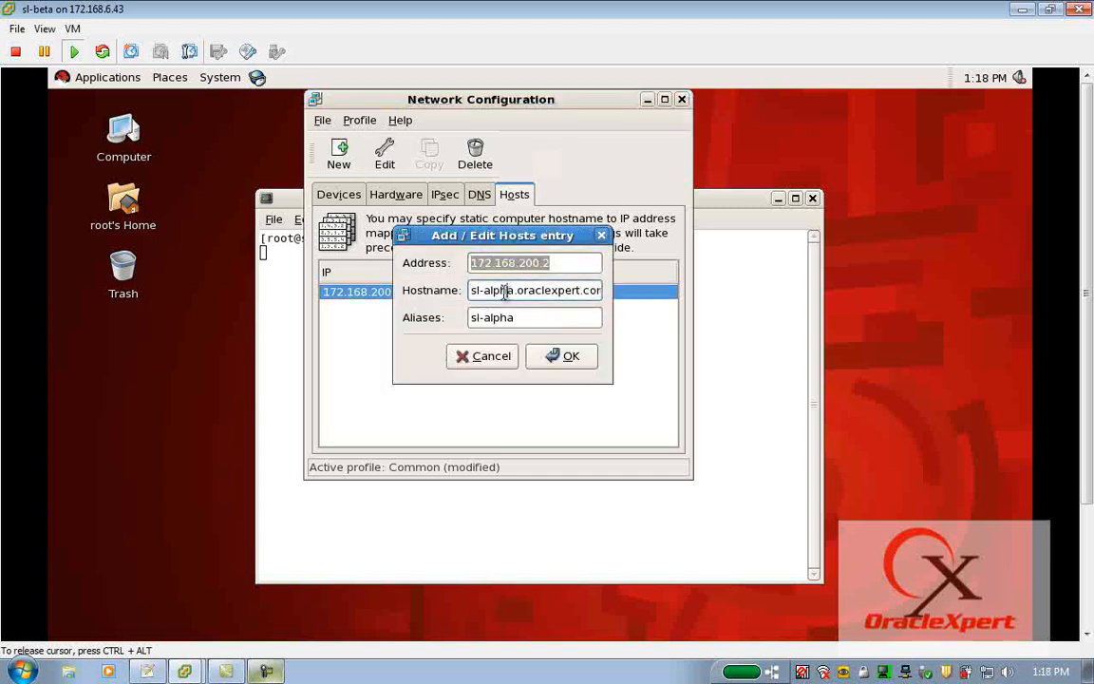
left_click(553, 263)
key("BackSpace")
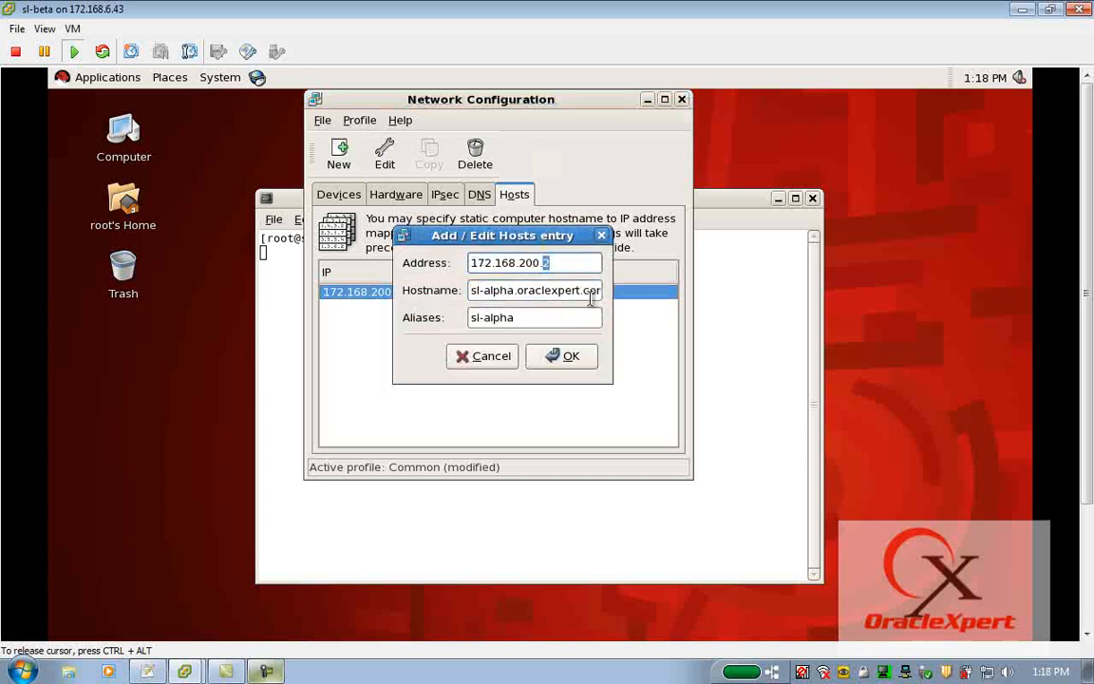
type("4")
Set the hosts entry's hostname to sl-beta.oraclexpert.com and its alias to sl-beta, and accept the entry.
left_click(512, 293)
key("shift+Left")
key("shift+Left")
key("shift+Left")
key("shift+Left")
key("shift+Left")
type("beta")
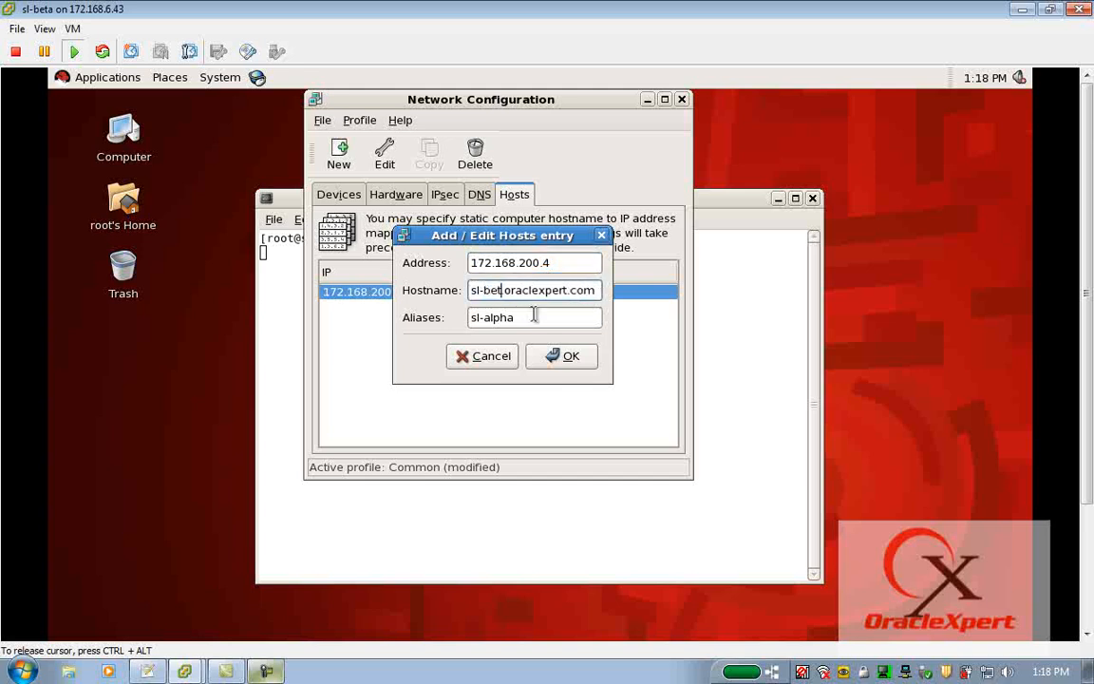
left_click(534, 317)
key("BackSpace")
key("BackSpace")
key("BackSpace")
key("BackSpace")
key("BackSpace")
type("beta")
left_click(560, 357)
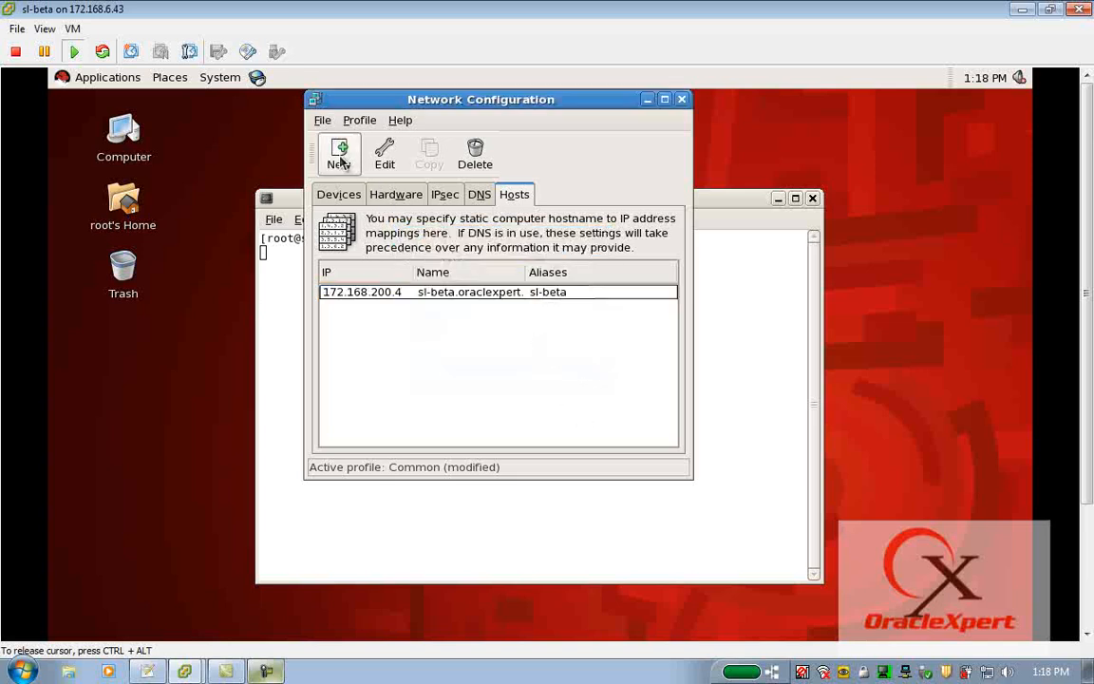
Save the network configuration and print the contents of /etc/hosts in a new terminal tab.
left_click(322, 120)
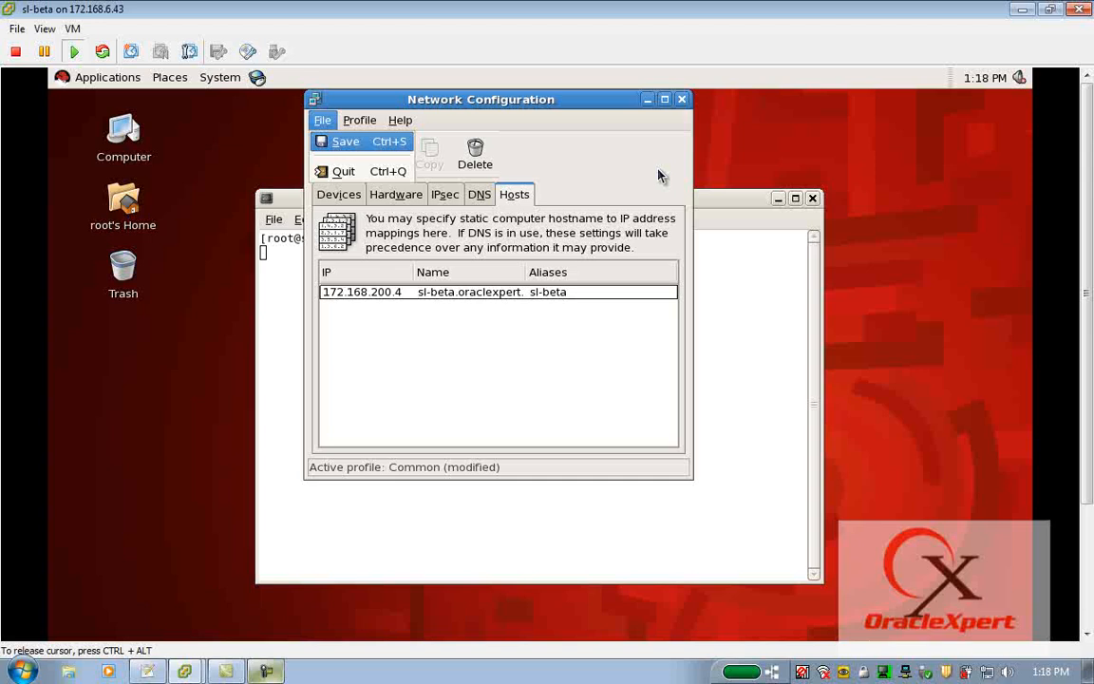
left_click(730, 200)
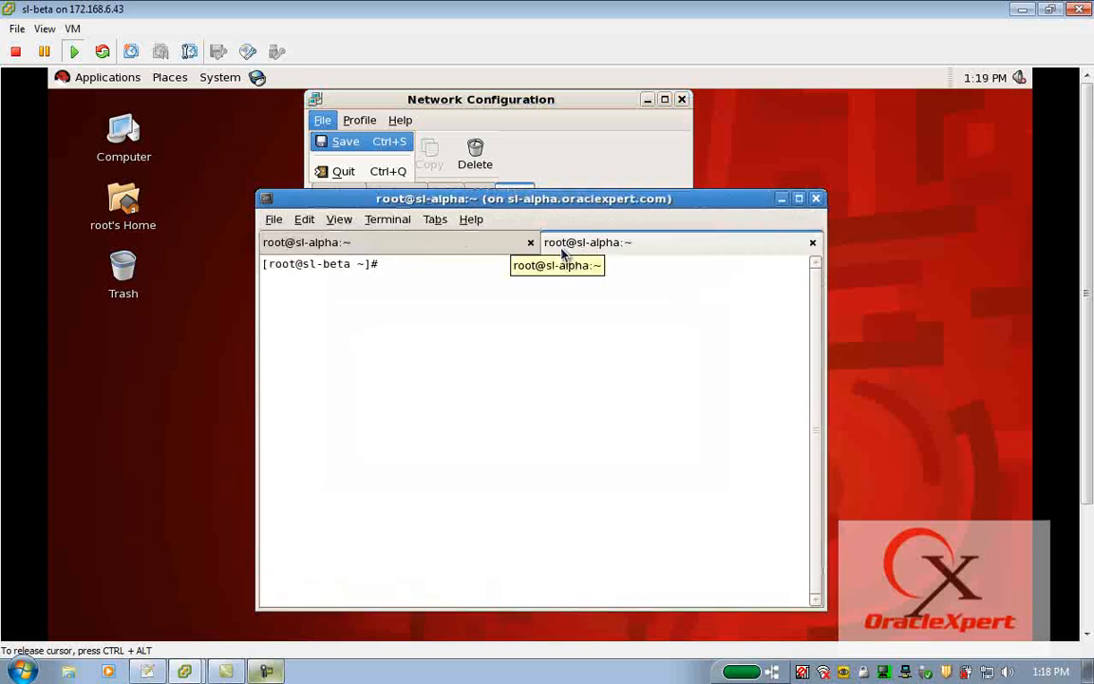
type("cat /etc/hosts")
key("Return")
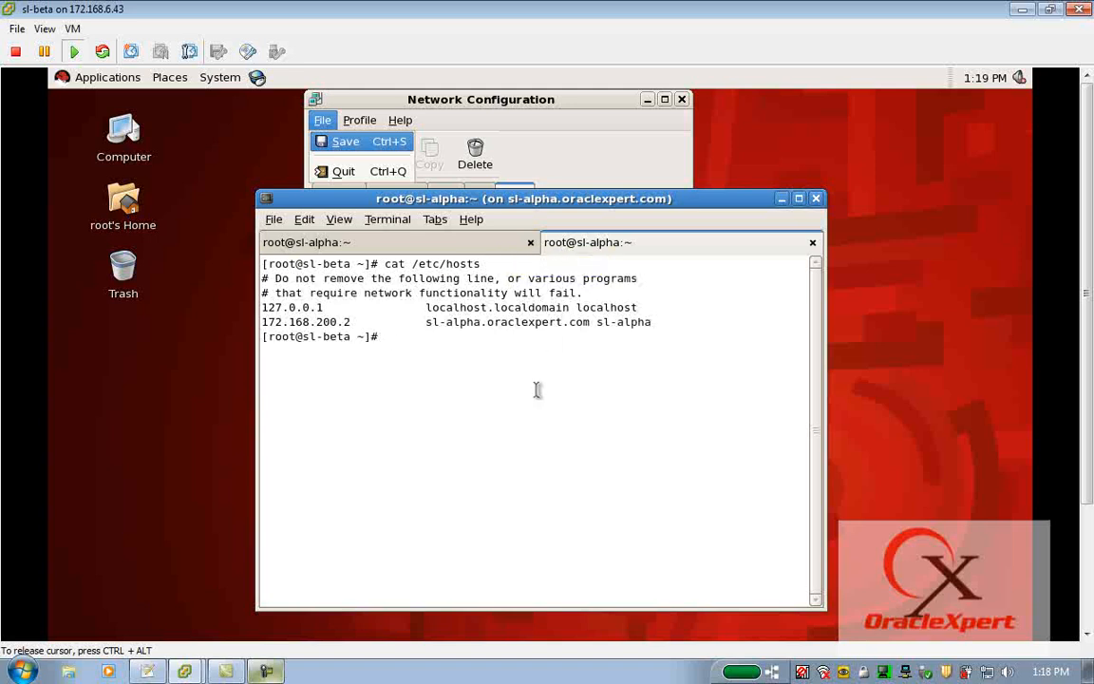
left_click(480, 102)
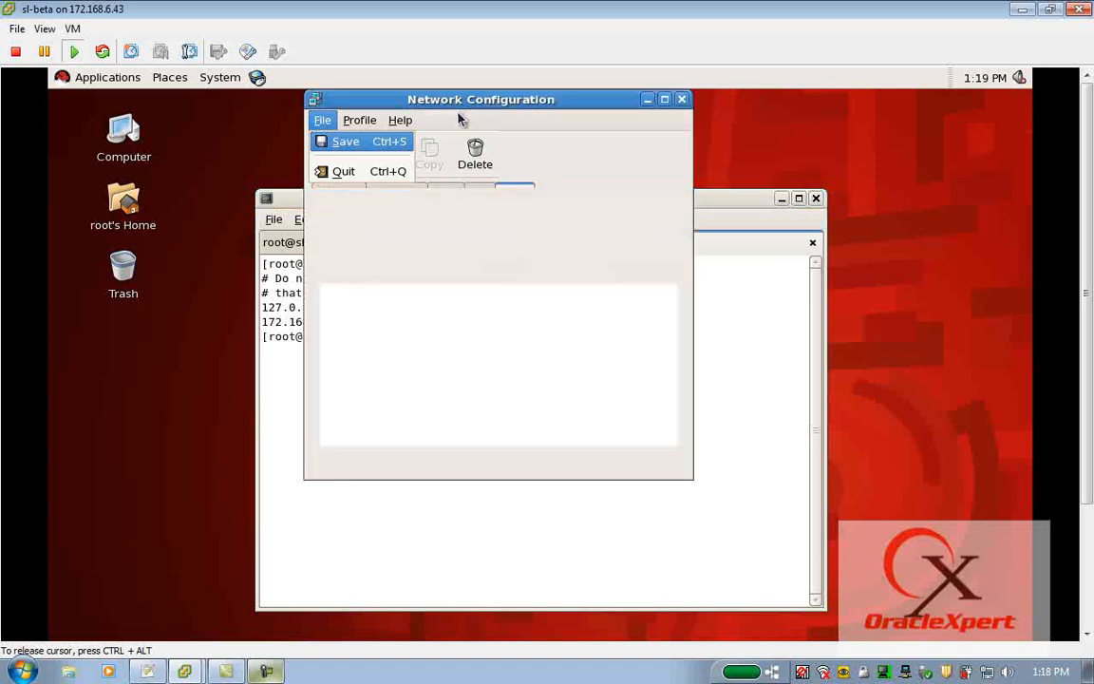
left_click(731, 201)
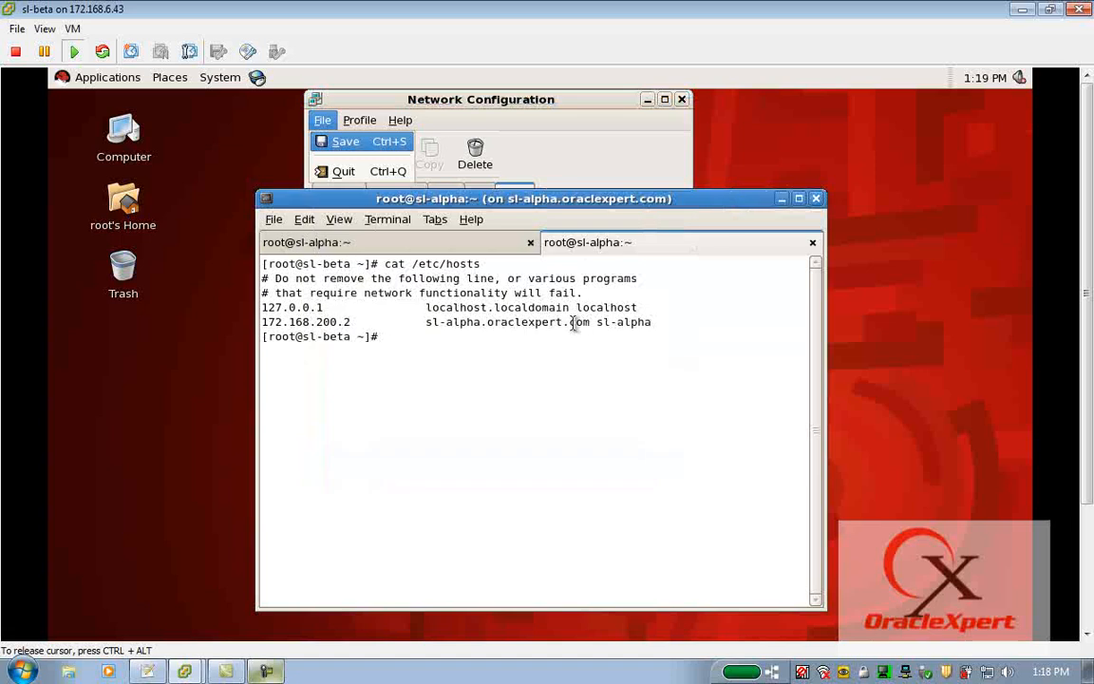
left_click(442, 99)
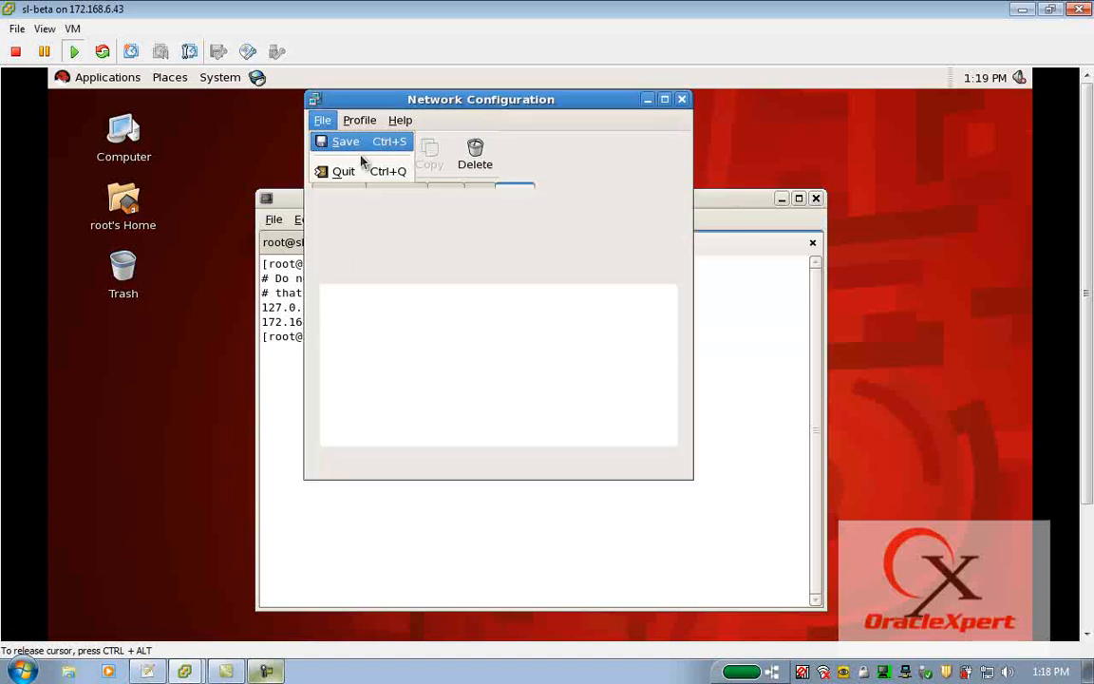
left_click(745, 203)
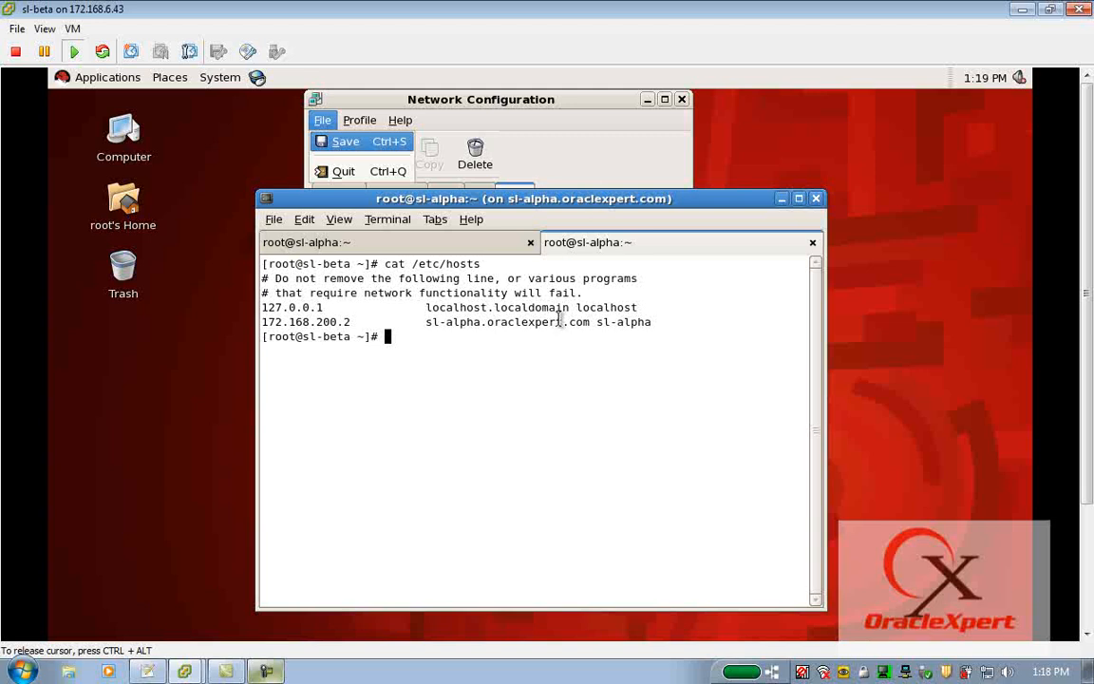
Open /etc/hosts in vi and duplicate the sl-alpha host line.
type("vi /etc/hosts")
key("Return")
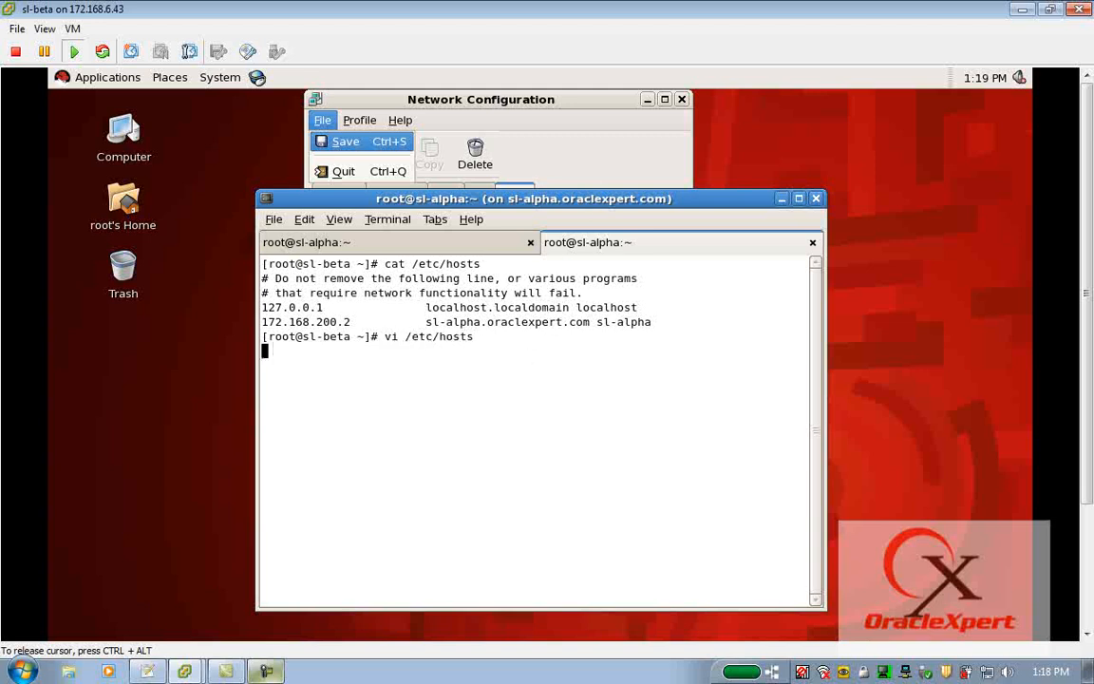
key("Down")
key("Down")
key("Down")
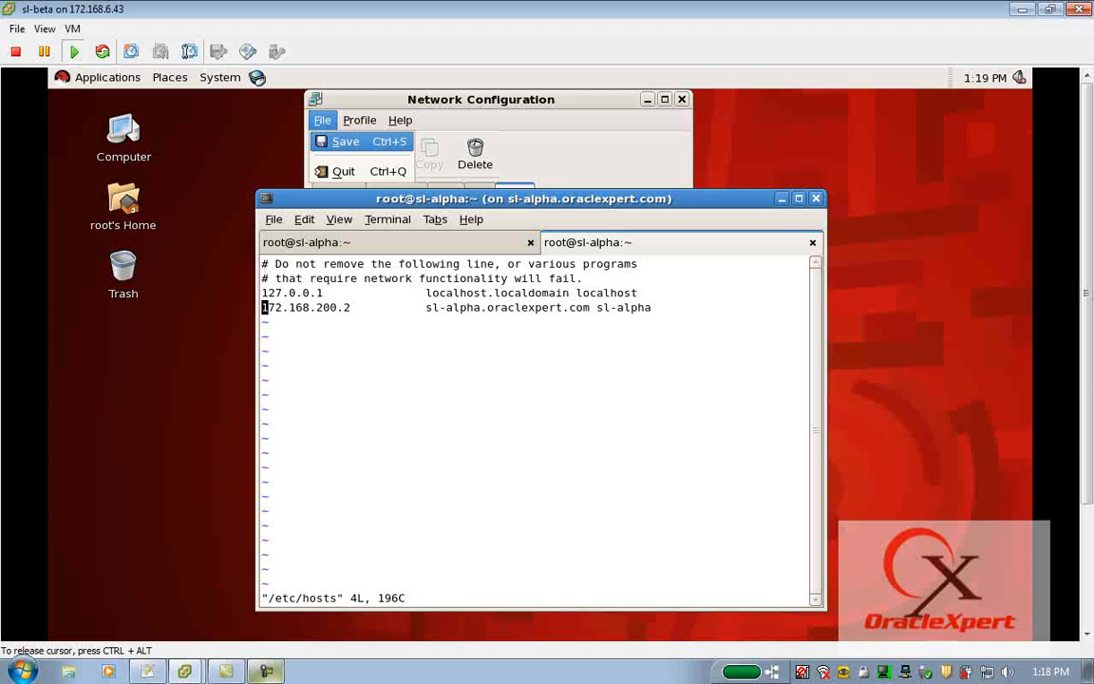
key("y")
key("y")
key("p")
Change the IP address on the upper of the two sl-alpha lines to 172.168.200.4.
key("Up")
key("Right")
key("Right")
key("Right")
key("Right")
key("Right")
key("Right")
key("Right")
key("Right")
key("Right")
key("Right")
key("Right")
key("Right")
key("Right")
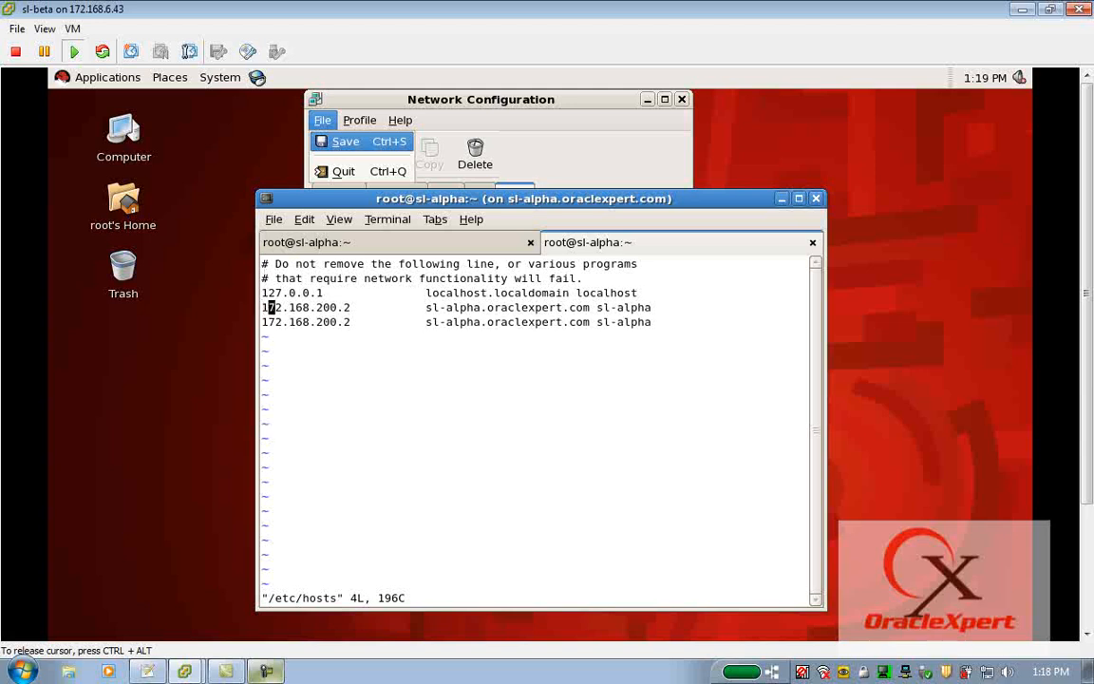
key("Left")
key("Left")
key("Left")
key("r")
key("4")
Change the hostname on the 172.168.200.4 line to sl-beta.oraclexpert.com and its alias to sl-beta.
key("Right")
key("Right")
key("Right")
key("Right")
key("Right")
key("Right")
key("Right")
key("Right")
key("Right")
key("Right")
key("Right")
key("Right")
key("Right")
key("Right")
key("Right")
type("cwbe")
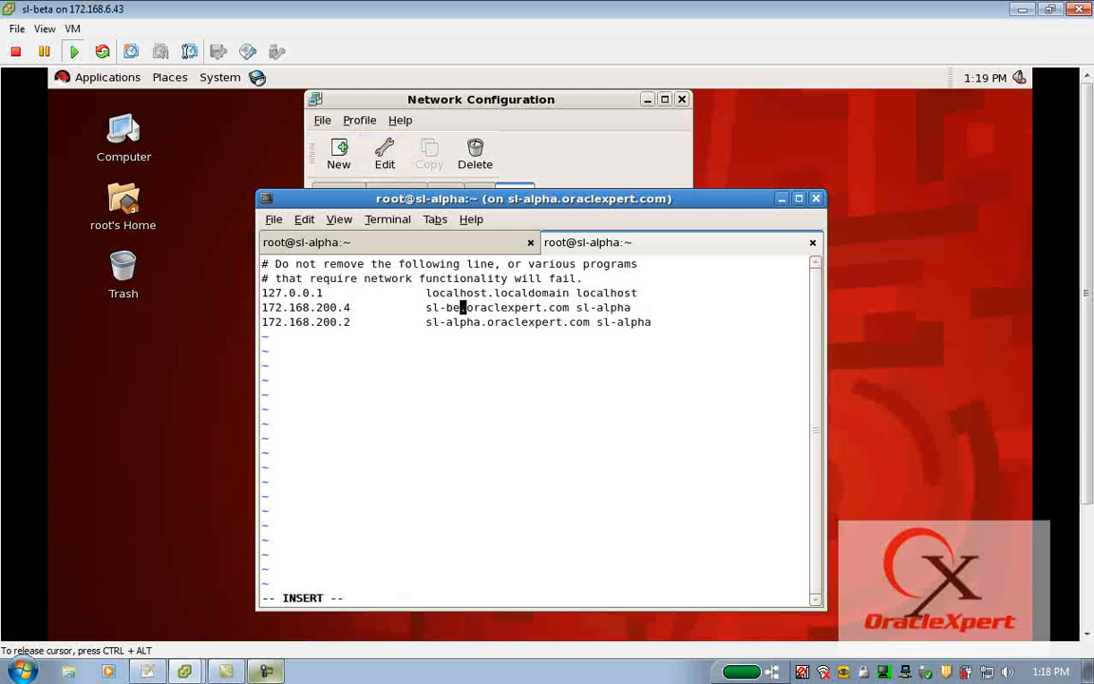
type("ta")
key("Escape")
key("Right")
key("Right")
key("Right")
key("Right")
key("Right")
key("Right")
key("Right")
key("Right")
key("Right")
key("Right")
key("Right")
key("Right")
key("Right")
key("Right")
key("Right")
key("Right")
key("Right")
key("Right")
key("Right")
key("Right")
key("Left")
type("cwbeta")
key("Escape")
Write the edited /etc/hosts file and quit vi, agreeing to overwrite the version changed on disk.
key("Down")
type(":wq")
key("Return")
type(":wq!")
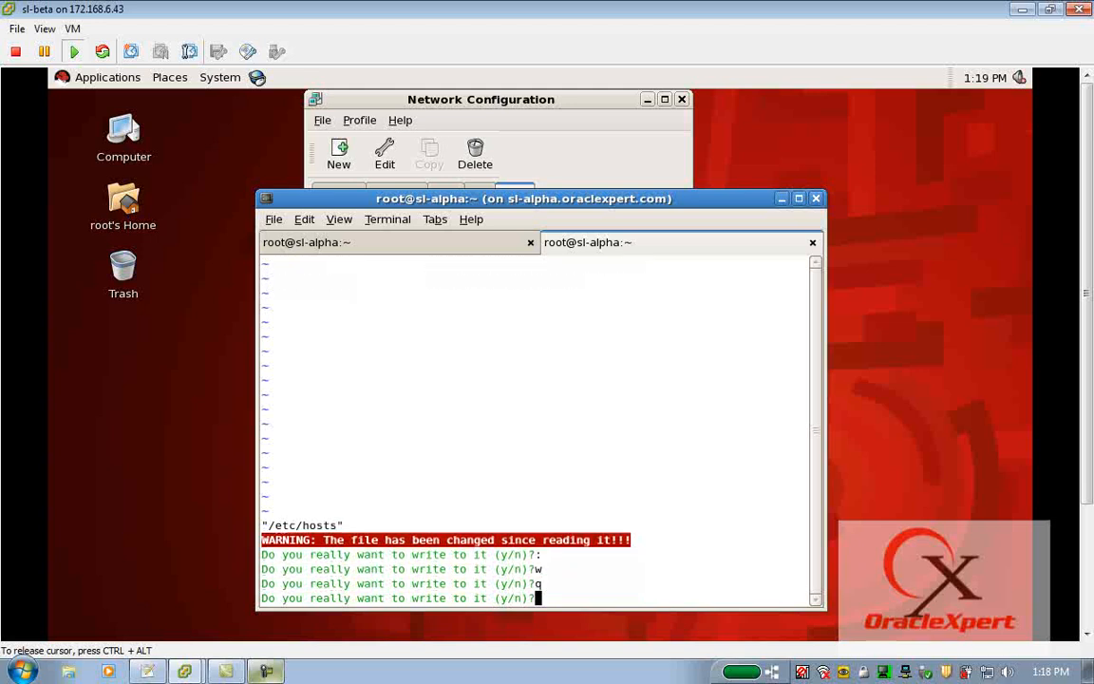
type("t")
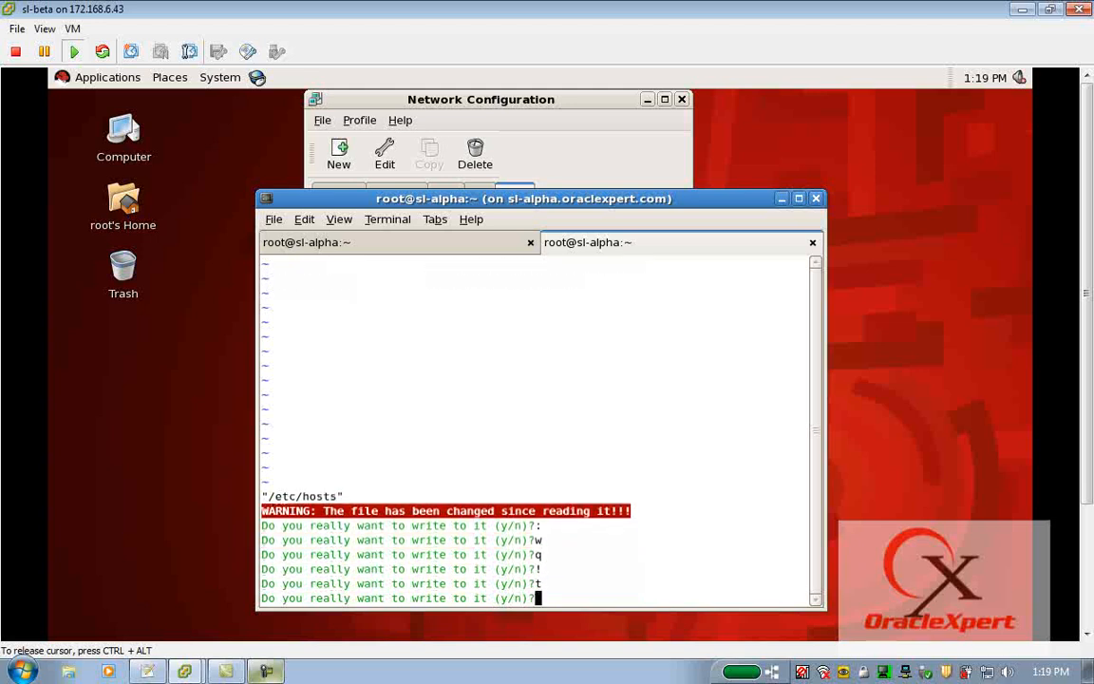
type("y")
type("cat /etc/hosts")
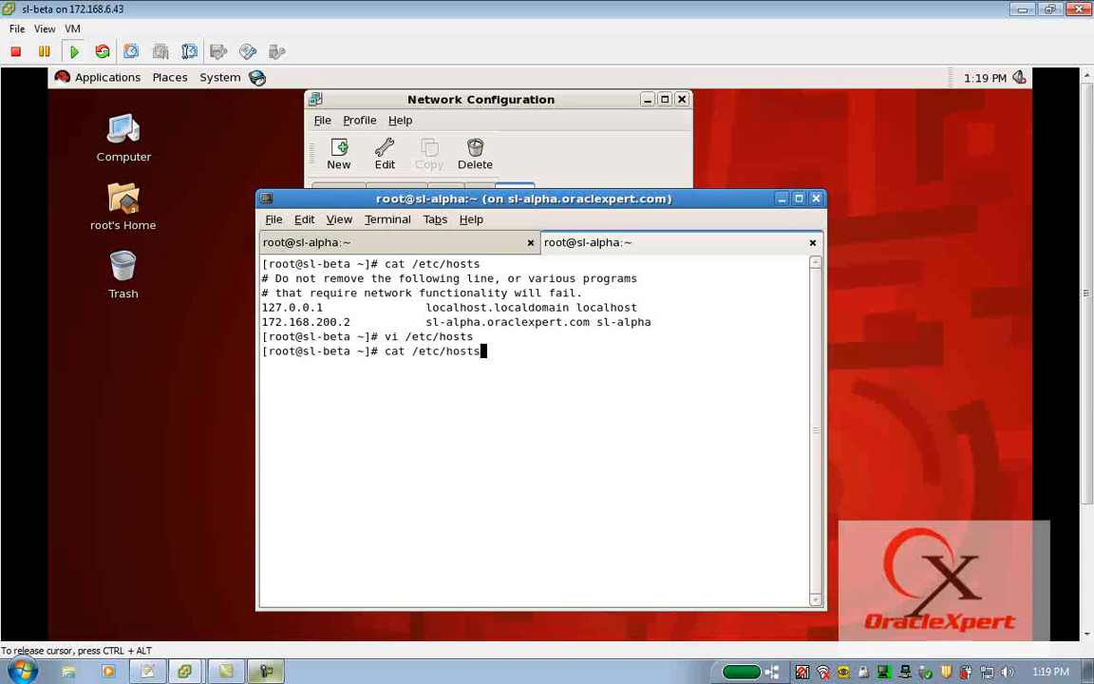
Print the contents of /etc/hosts and the machine's hostname to check the new settings.
key("Return")
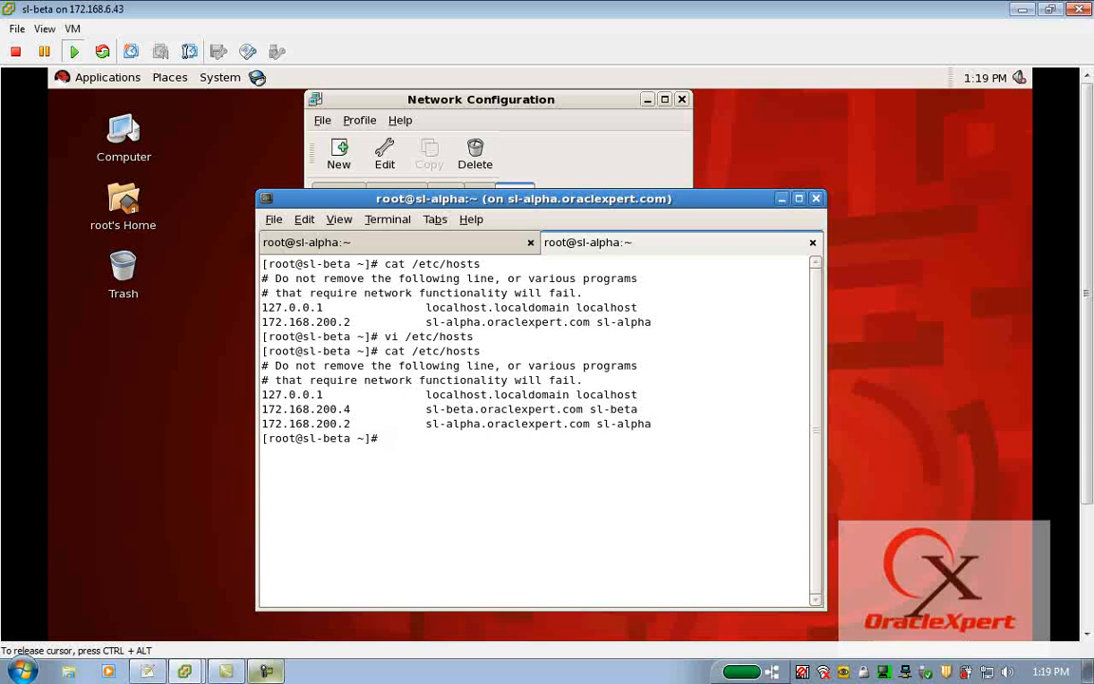
type("hostname")
key("Return")
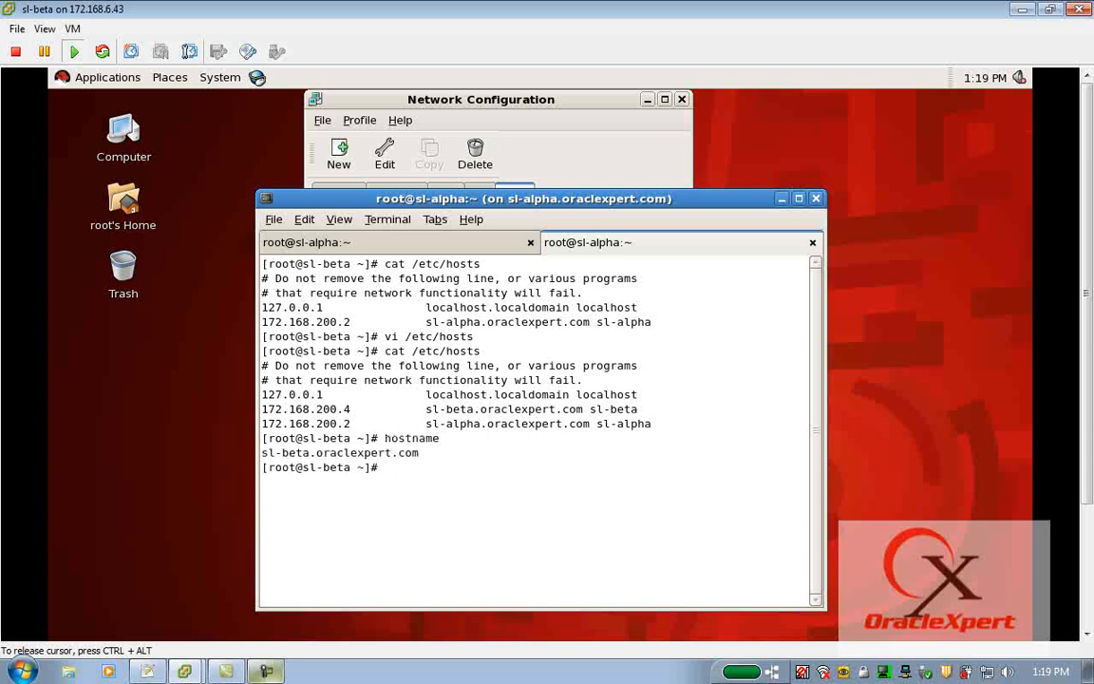
Display the eth0 and eth1 configurations with ifconfig and highlight each interface's inet address.
type("ifconfig eth0")
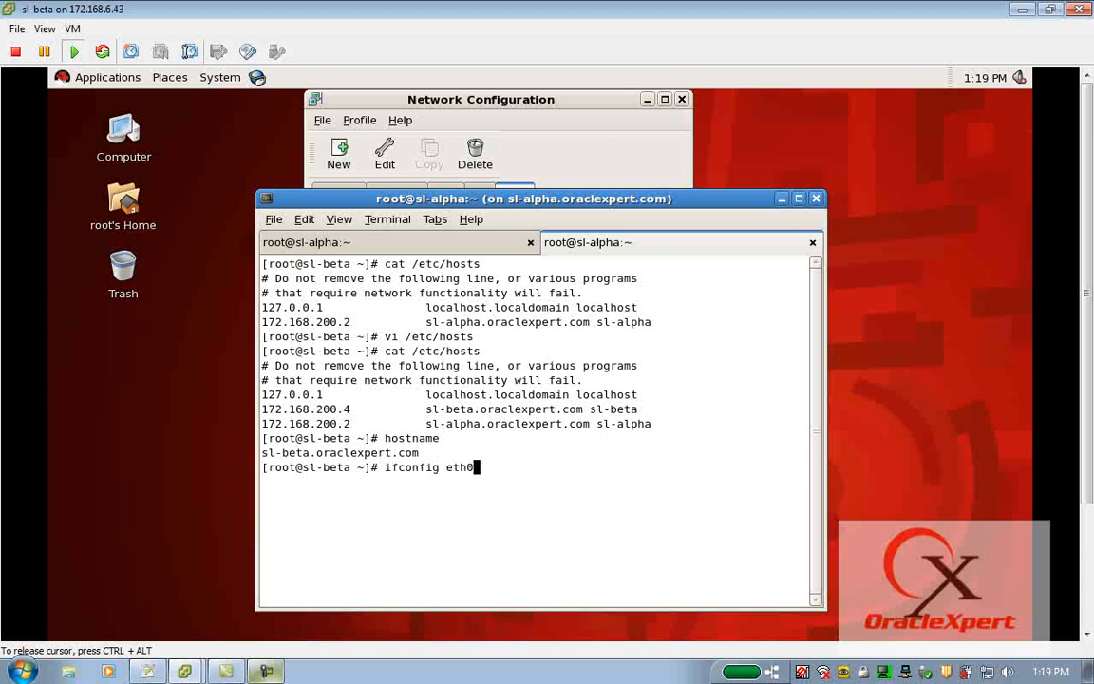
key("Return")
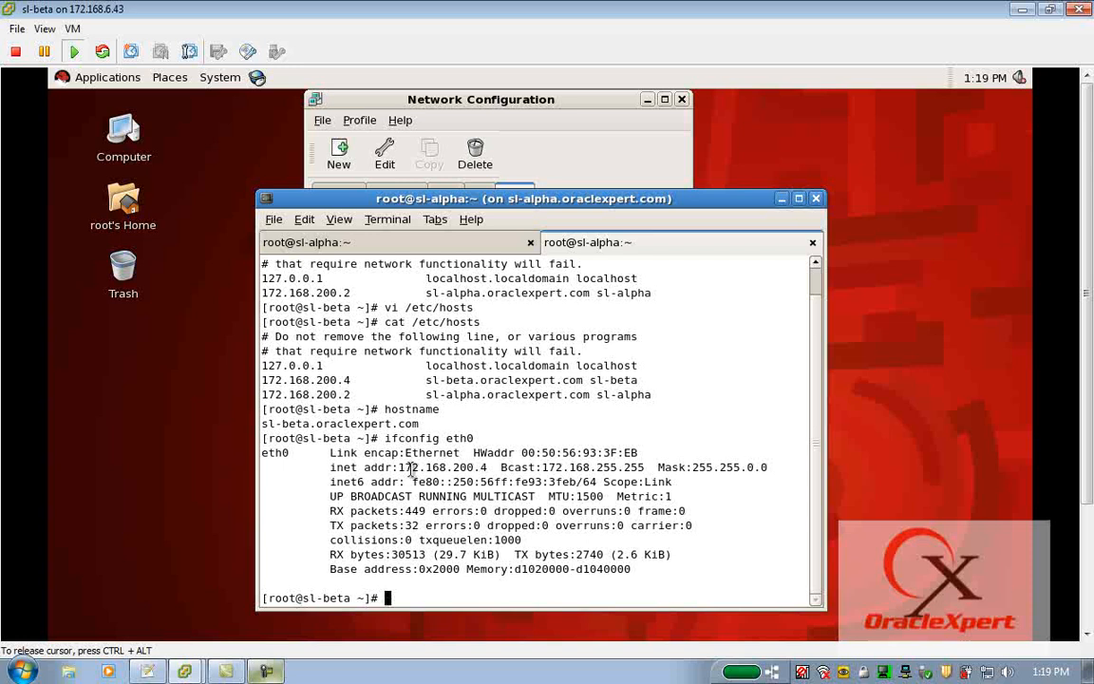
left_click_drag(398, 468, 500, 467)
key("Up")
key("BackSpace")
type("1")
key("Return")
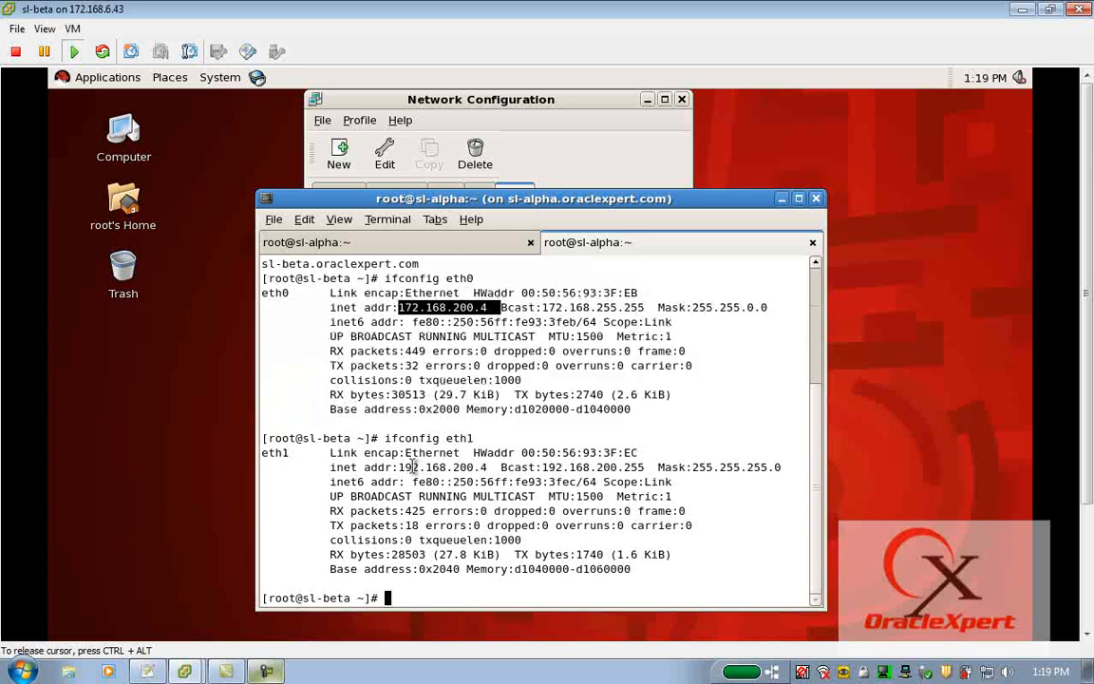
left_click_drag(398, 468, 491, 468)
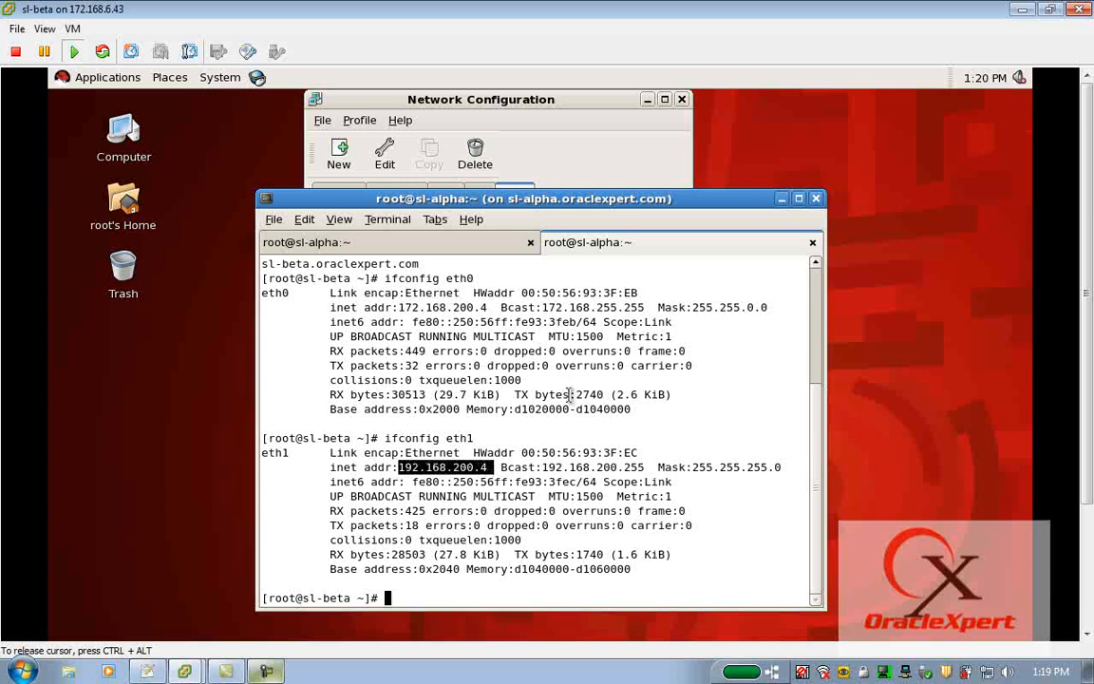
List disk usage in human-readable form with df -h and highlight the /u002 file system line.
type("df -h")
key("Return")
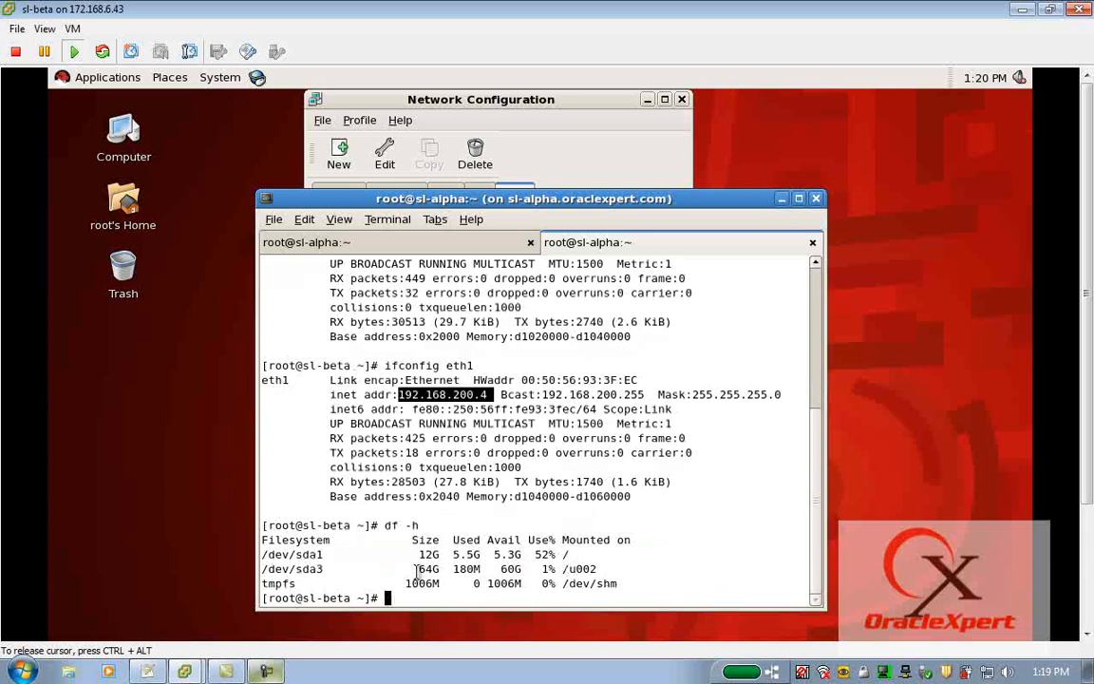
left_click(262, 568)
left_click_drag(261, 568, 598, 567)
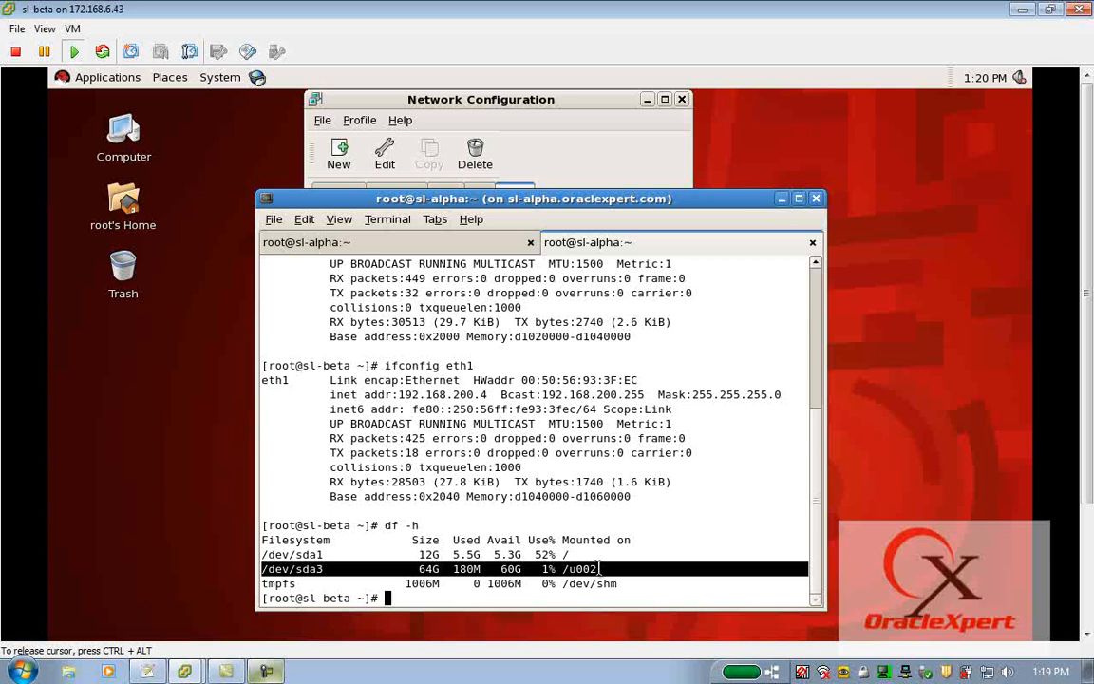
Shut down sl-beta with the halt command and close its virtual machine console window.
type("ha;lt")
key("BackSpace")
key("BackSpace")
key("BackSpace")
type("lt")
key("Return")
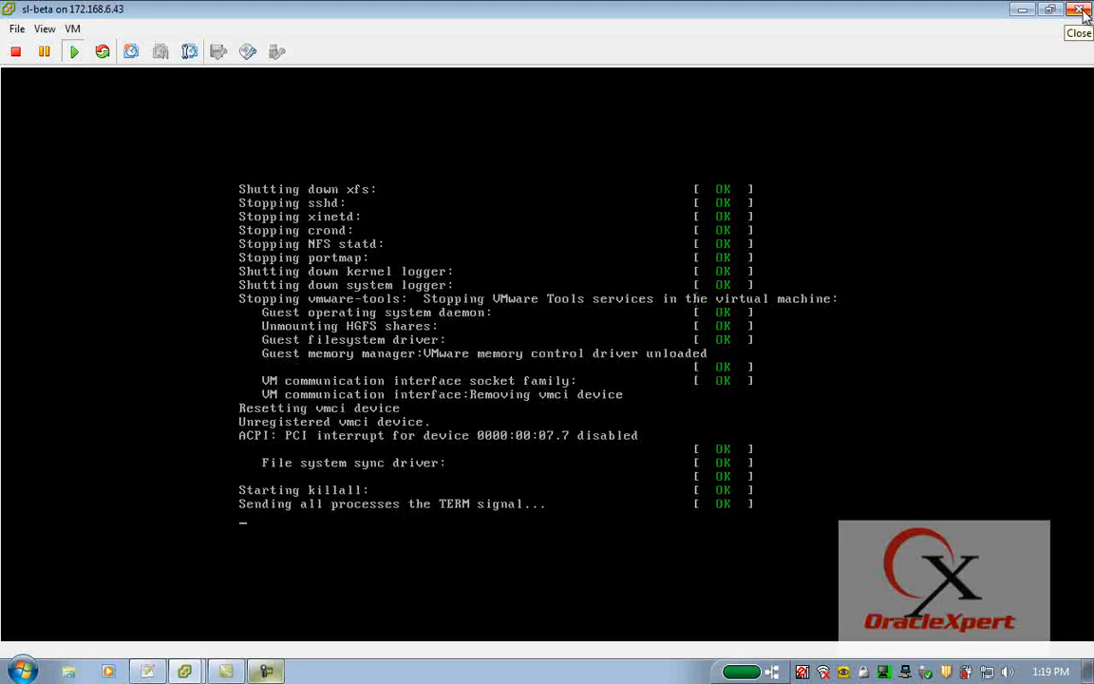
left_click(1083, 11)
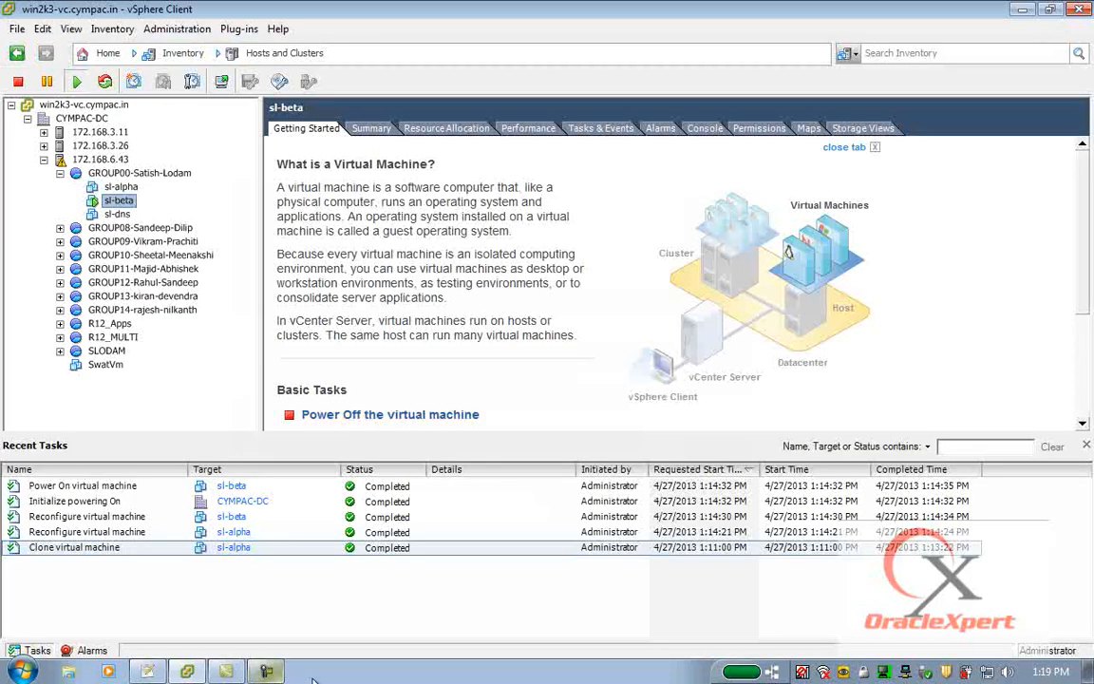
left_click(268, 672)
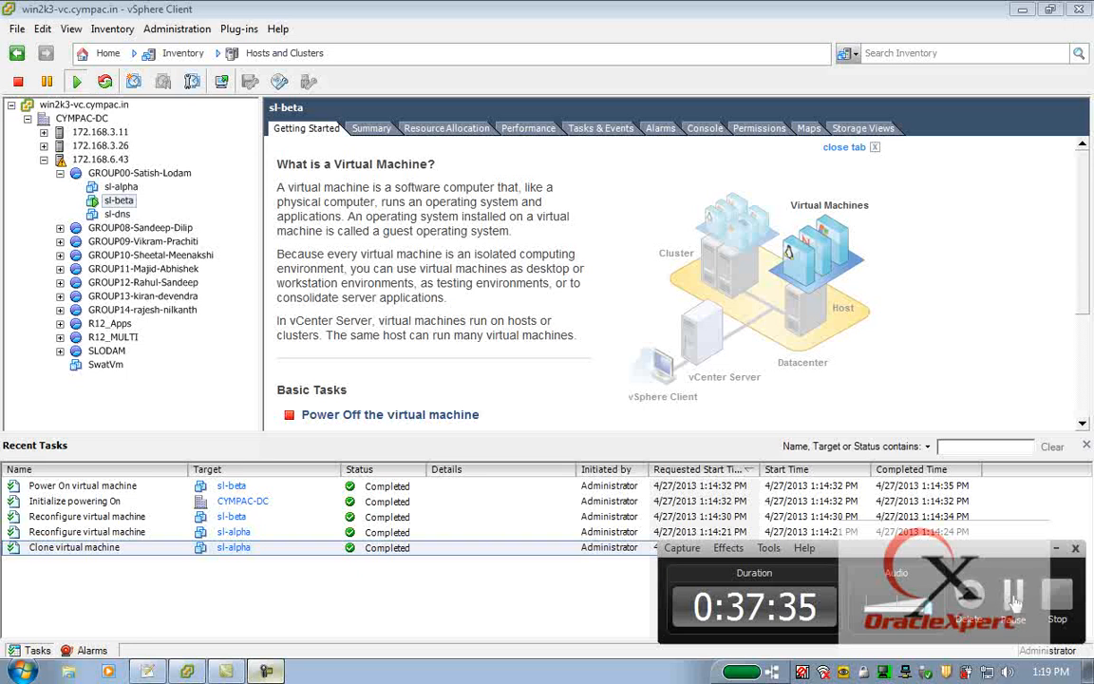